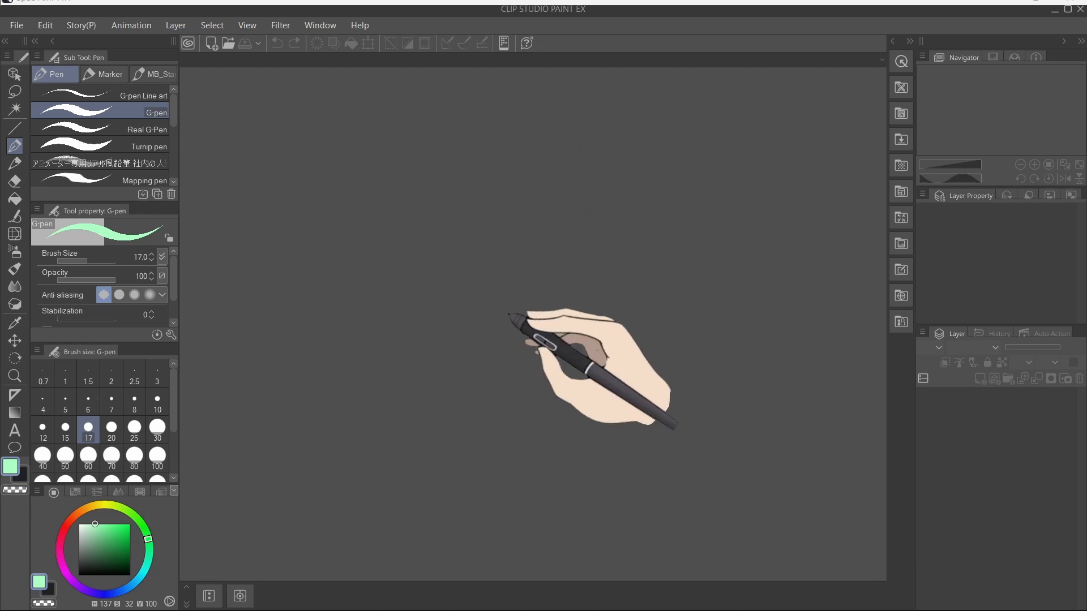
Step: Start a new file and switch its project type to Illustration
left_click(16, 25)
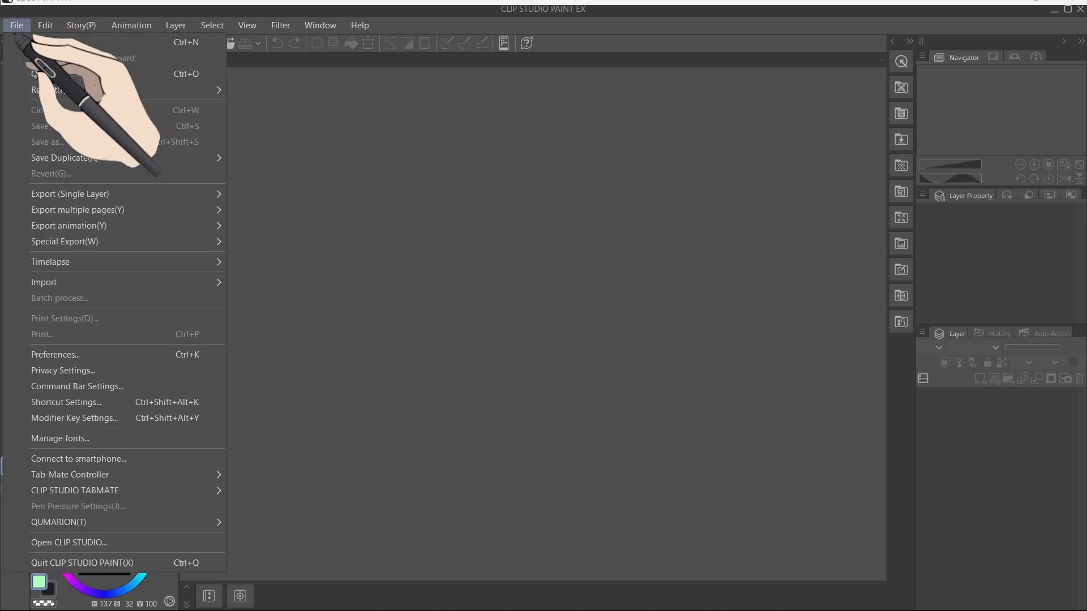
left_click(42, 43)
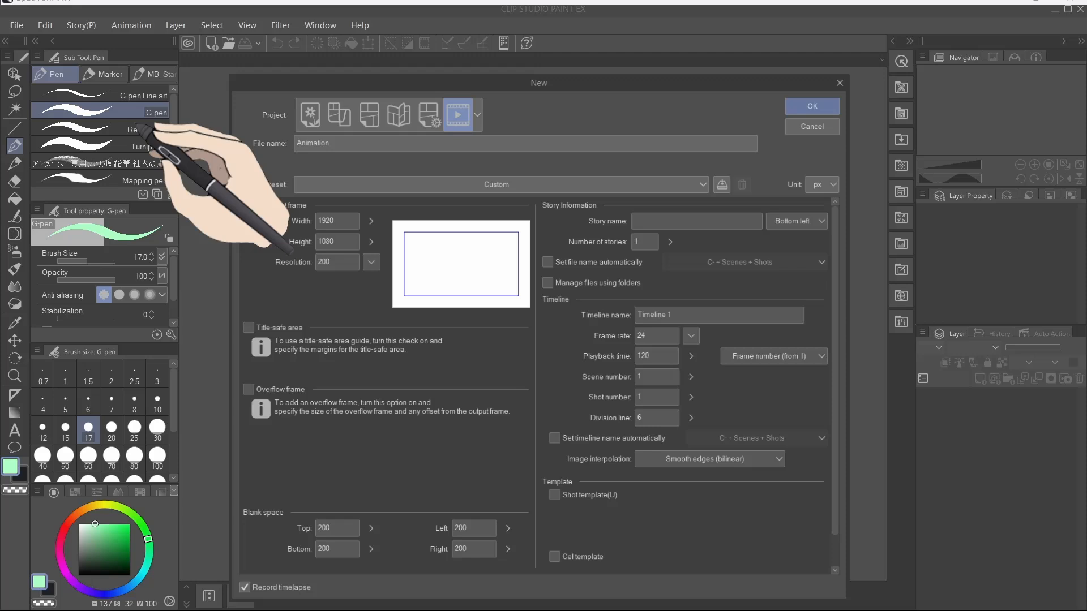
left_click(306, 116)
left_click_drag(368, 74, 488, 113)
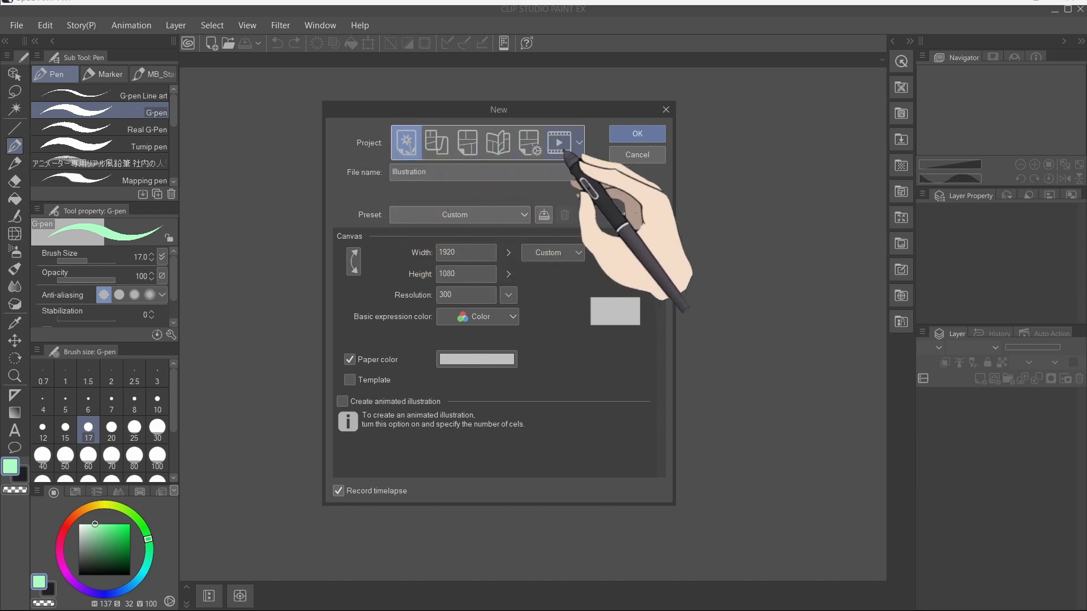
Step: Compare the Comic, Animation and Illustration project types, ending on Illustration
left_click(467, 146)
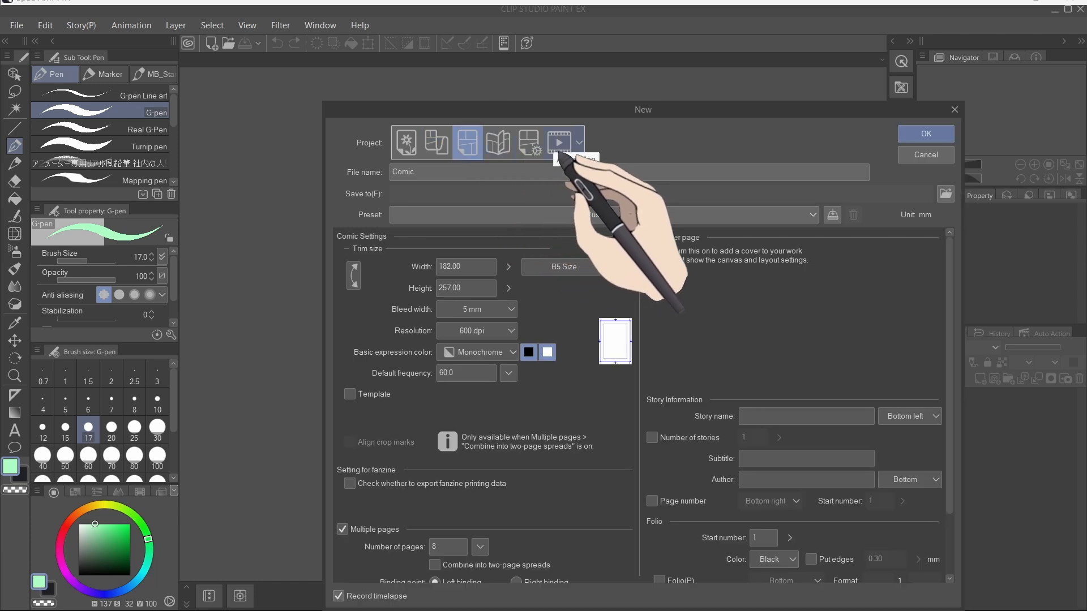
left_click(558, 148)
left_click(579, 143)
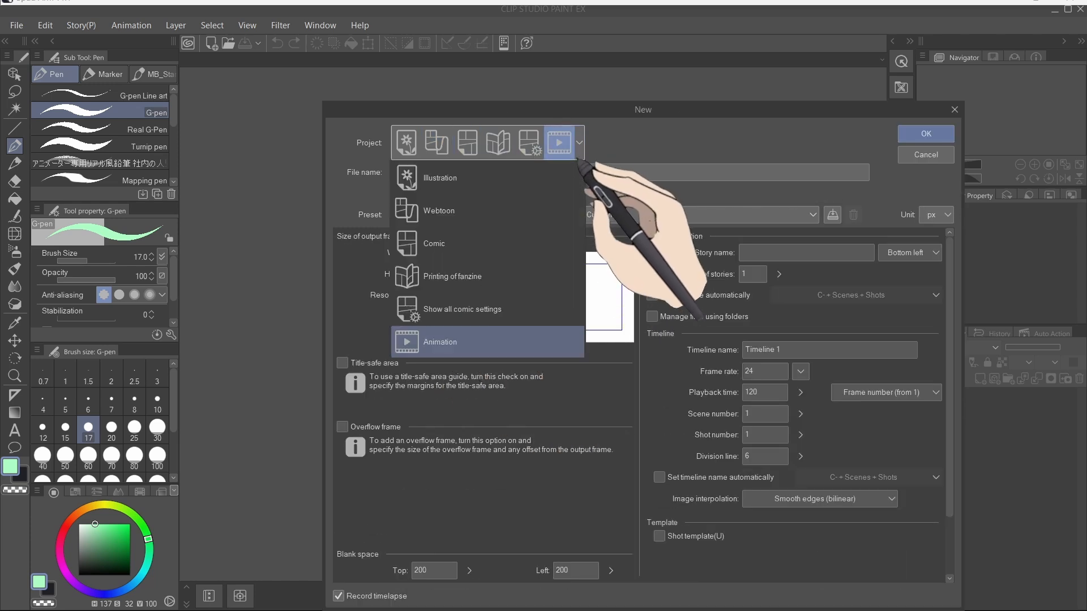
left_click(578, 152)
left_click(406, 145)
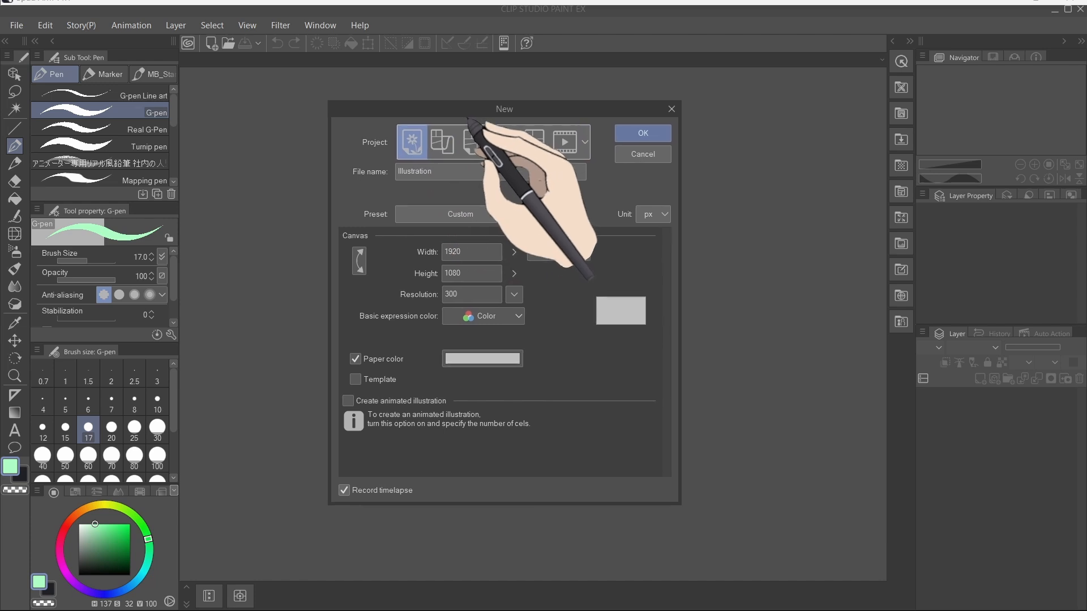
left_click(558, 143)
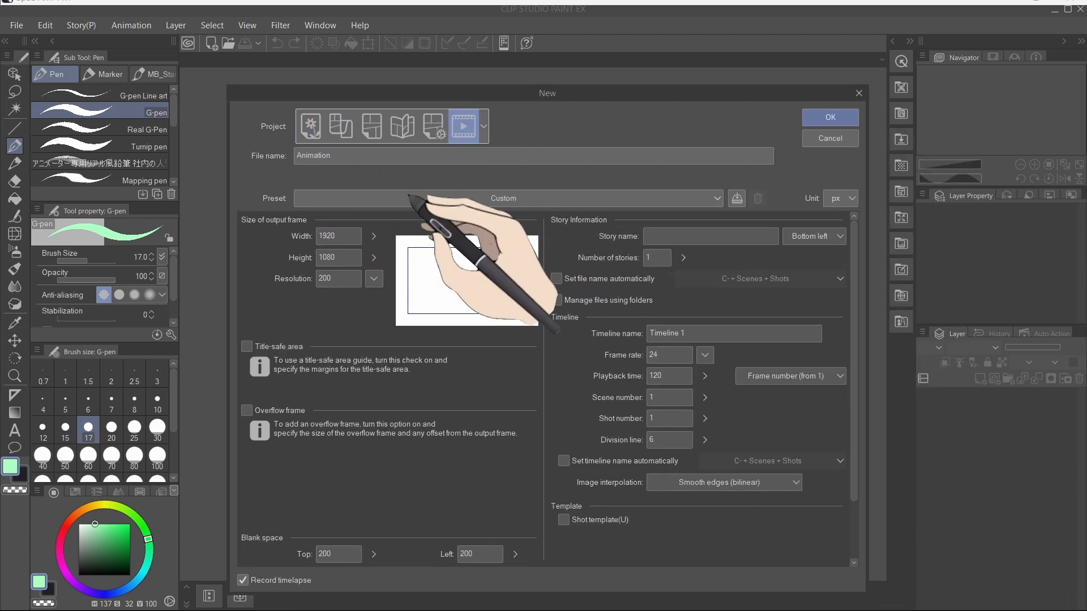
left_click(310, 128)
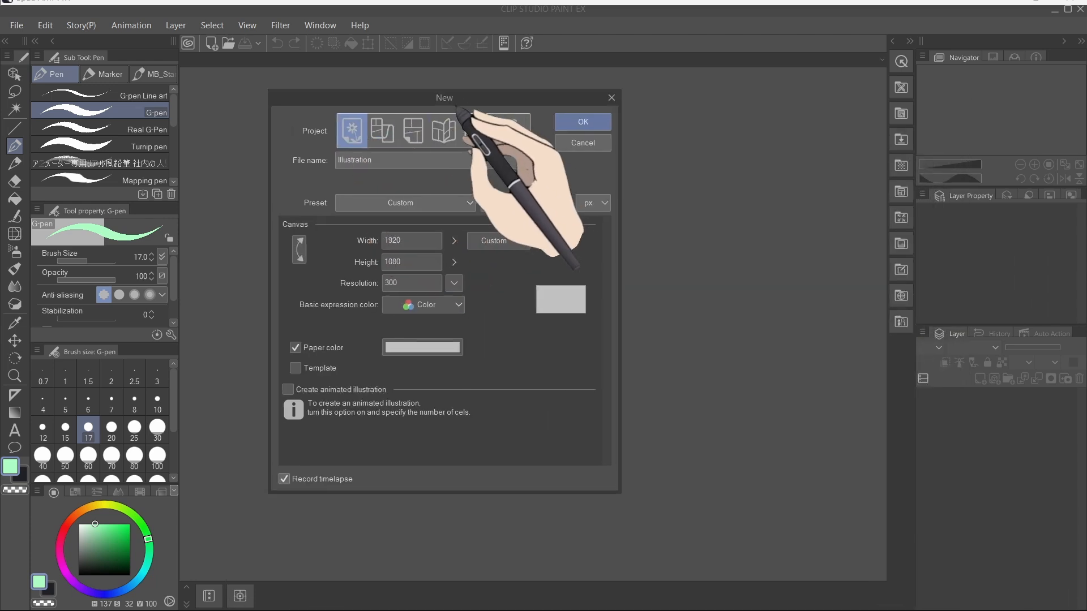
left_click(561, 133)
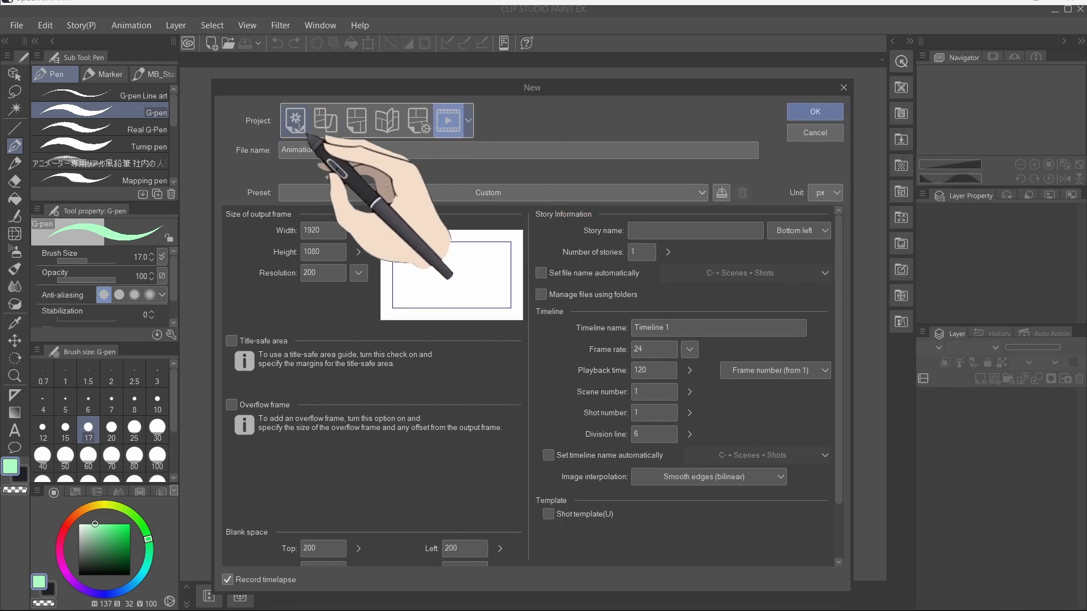
left_click(293, 126)
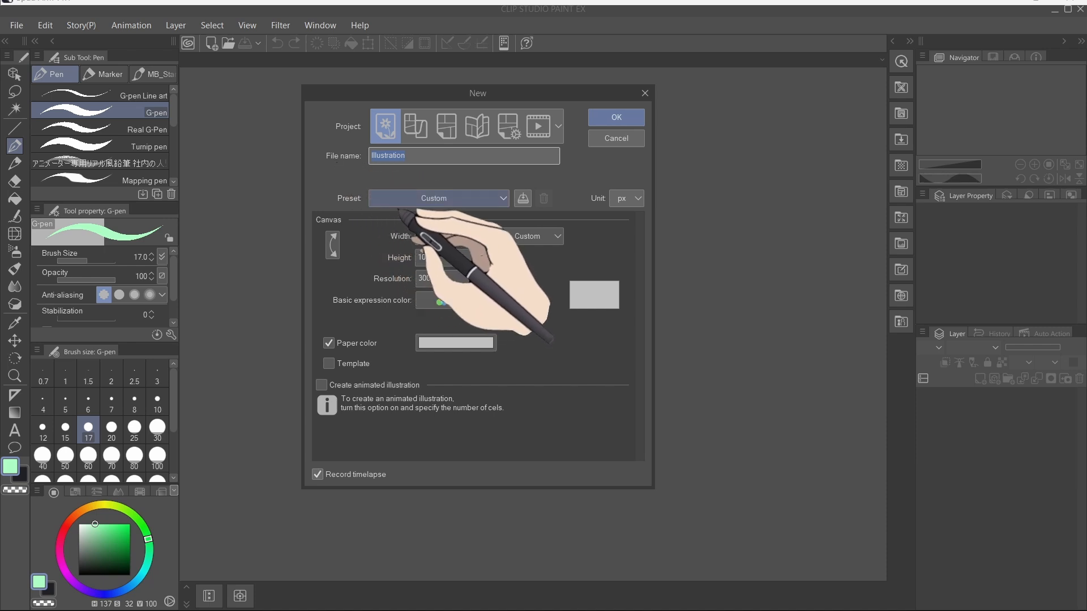
Step: Set the canvas preset to FHD (1920 x 1080px) and the resolution to 300 dpi
left_click(408, 199)
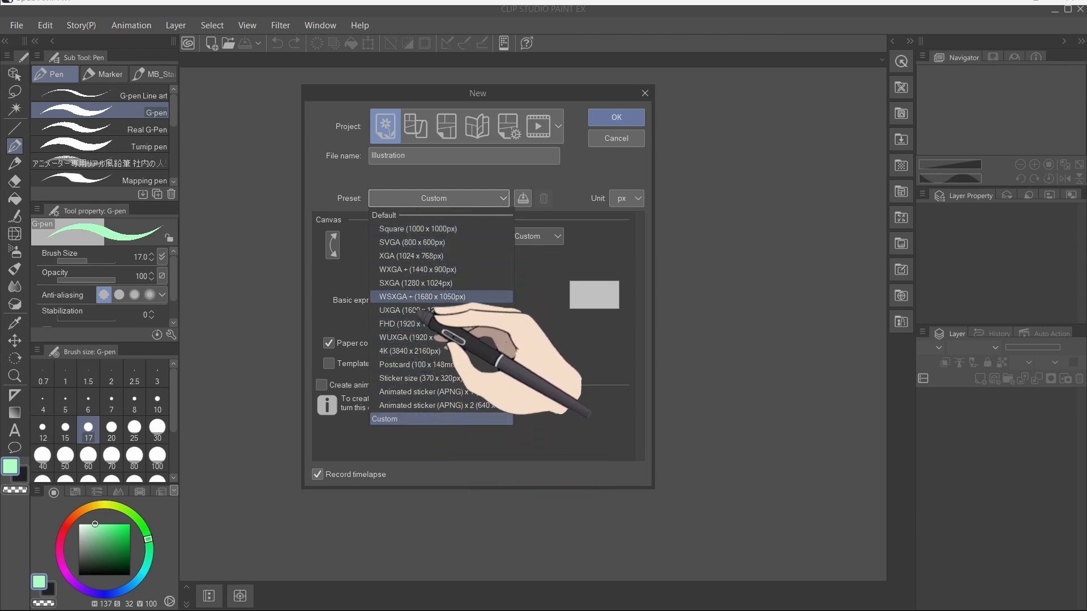
left_click(418, 326)
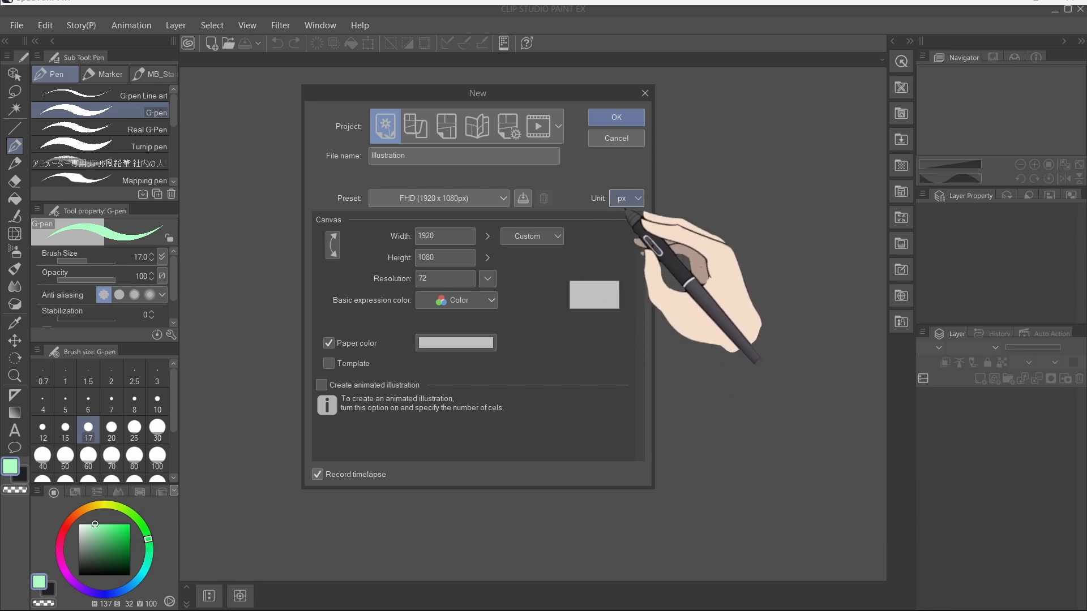
left_click(633, 202)
left_click(623, 260)
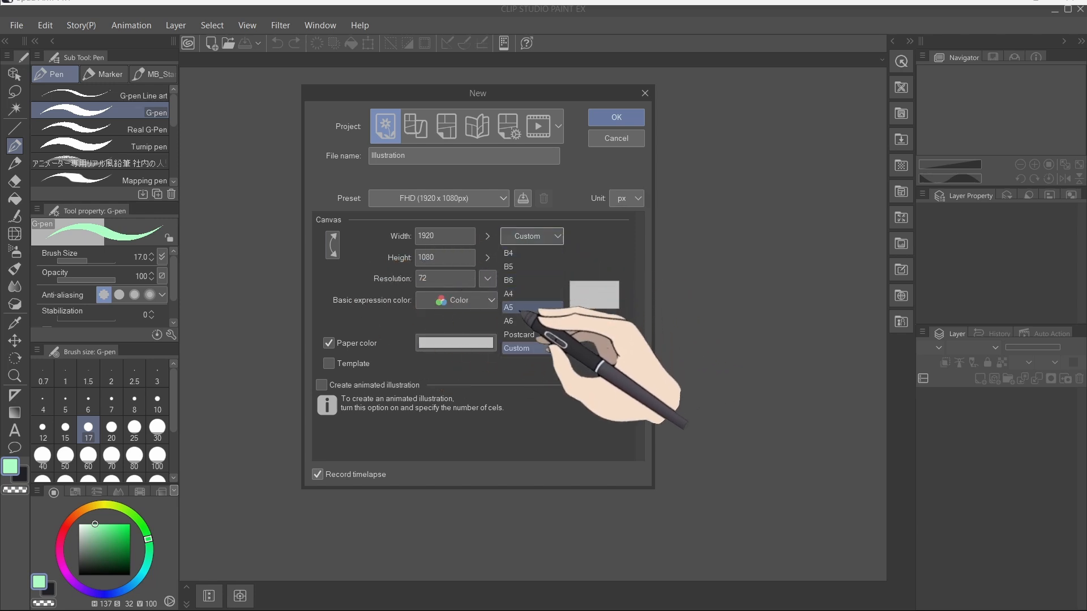
left_click(592, 253)
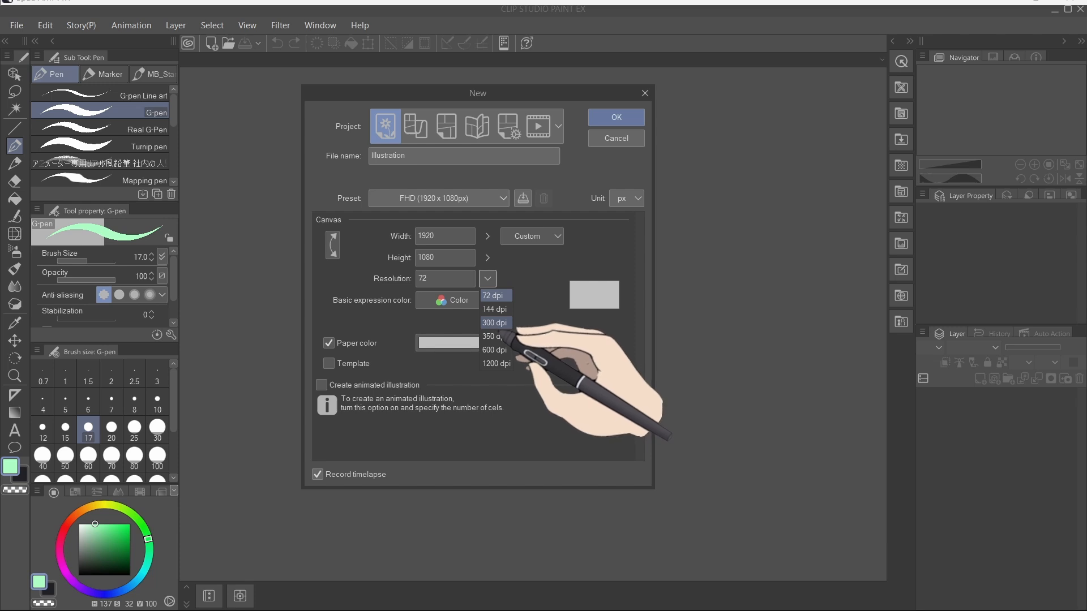
left_click(496, 340)
Step: Adjust the paper color in the color settings and create the canvas
left_click(394, 332)
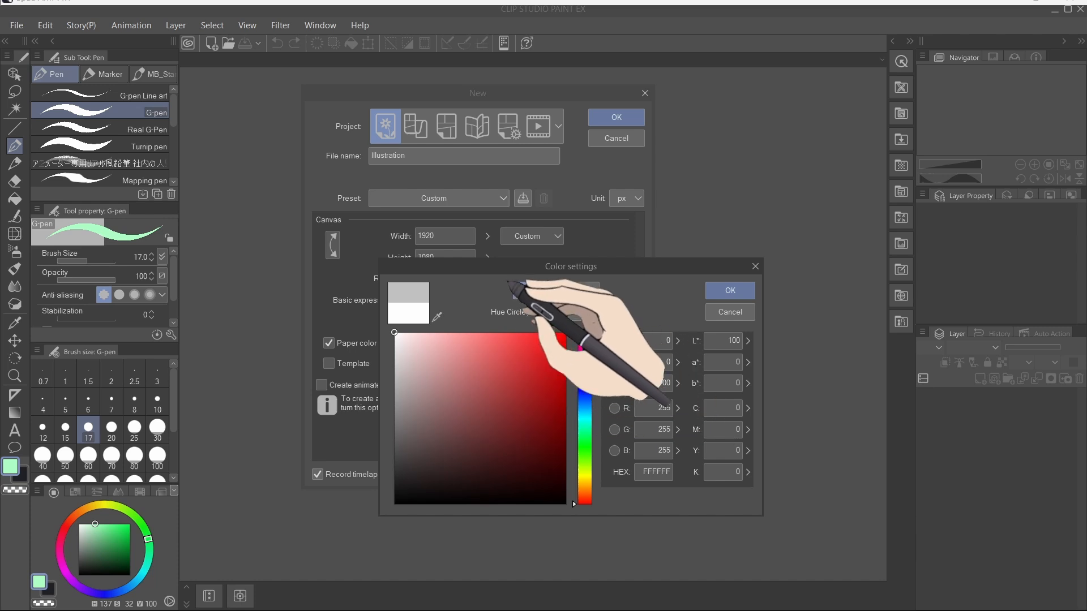
left_click_drag(400, 362, 393, 373)
left_click(730, 292)
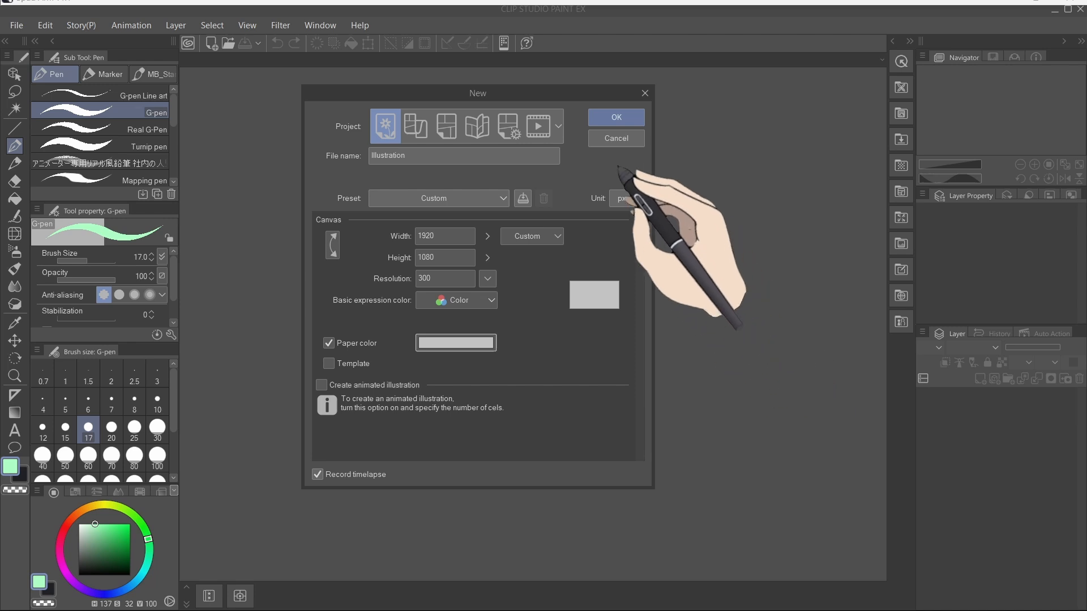
left_click(616, 118)
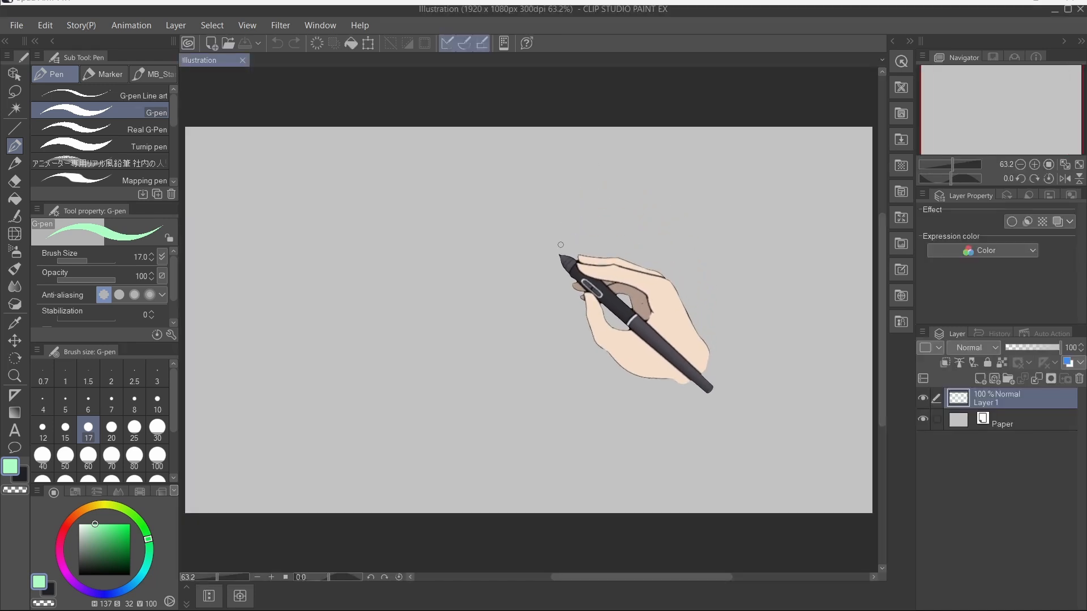
Step: Make a test mark on the canvas and undo it
left_click(541, 336)
key("ctrl+z")
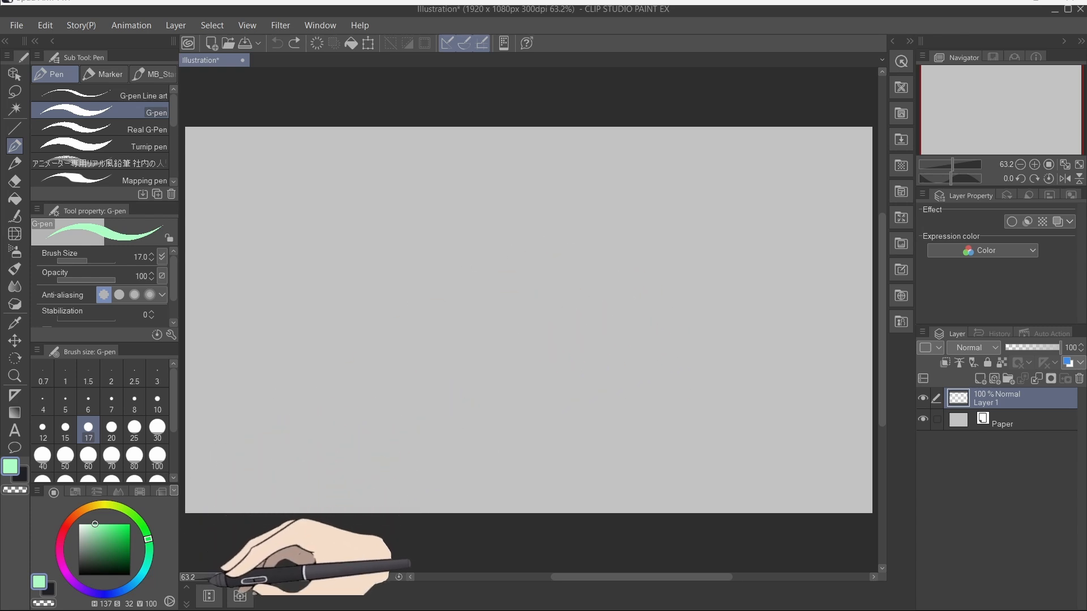
Step: Show the timeline and create a new timeline at 24 fps with a playback time of 120 frames
left_click(207, 595)
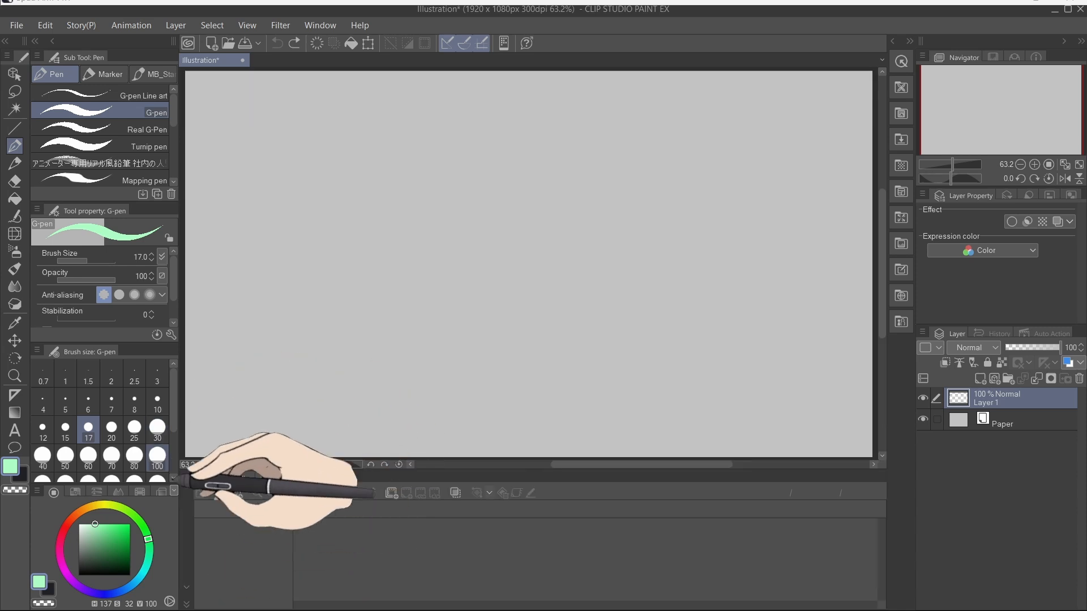
left_click(1079, 165)
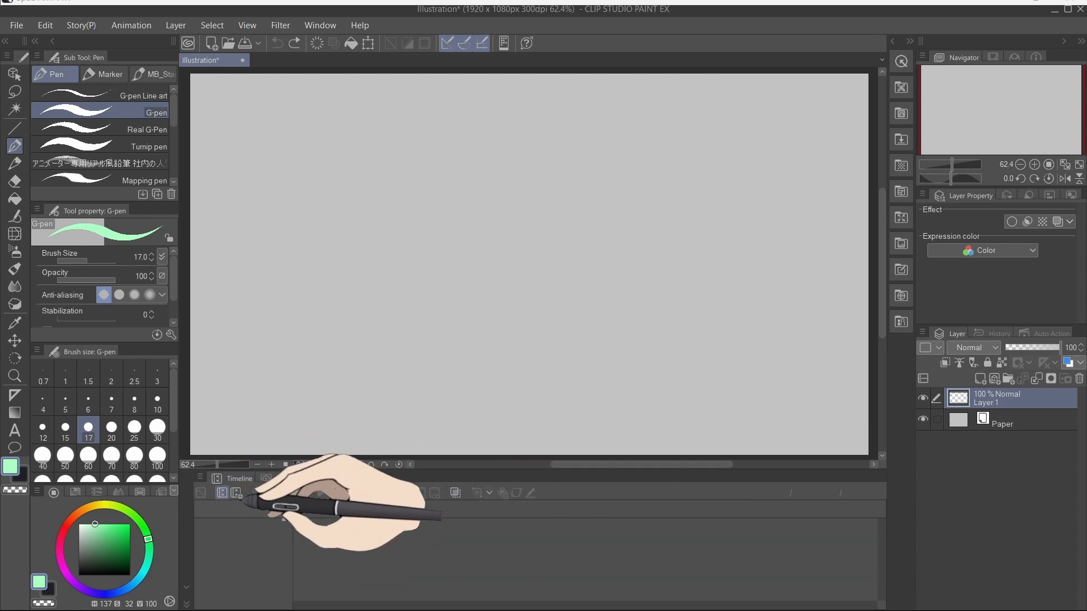
left_click(238, 492)
left_click_drag(500, 258, 400, 265)
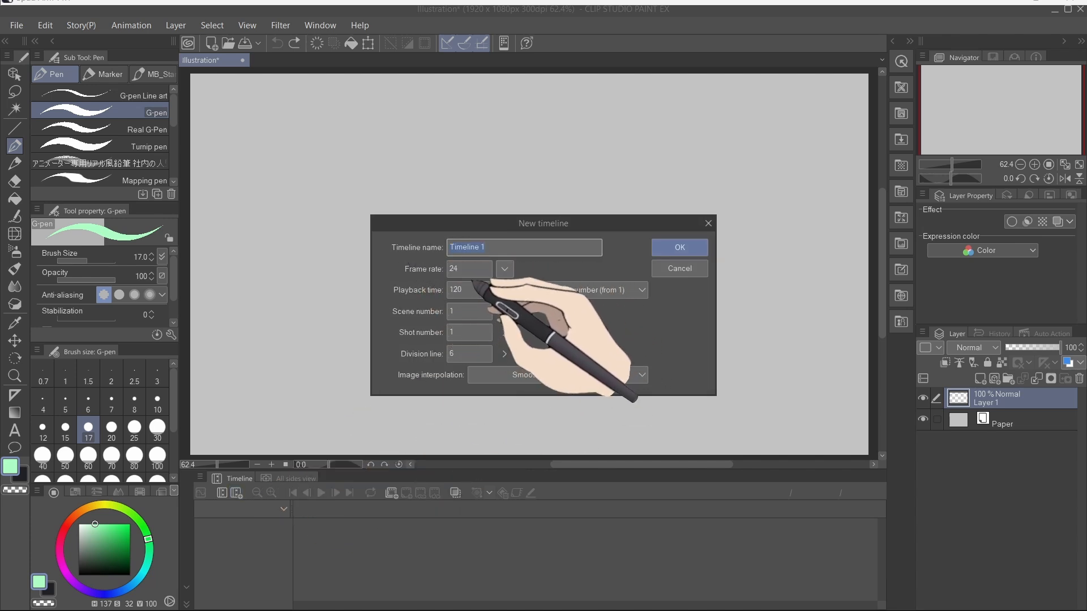
left_click(504, 269)
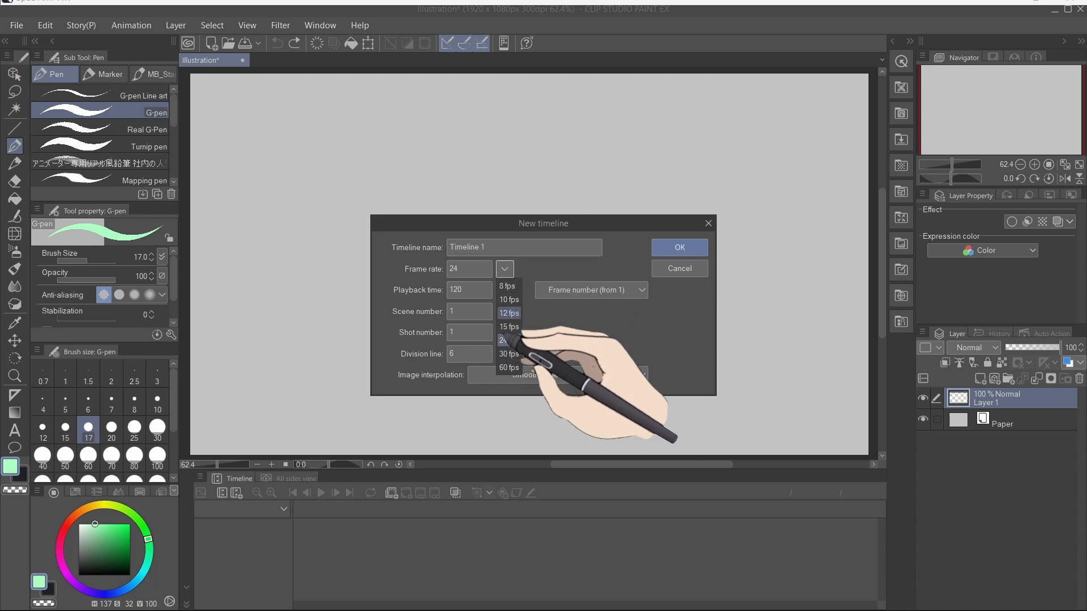
left_click_drag(469, 273, 407, 274)
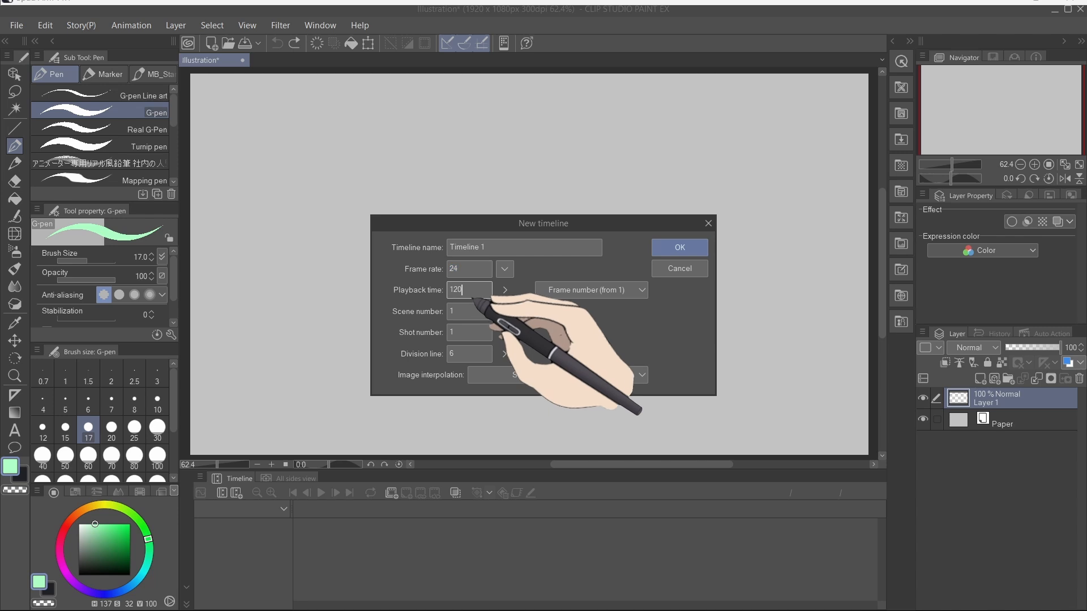
left_click_drag(473, 292, 433, 296)
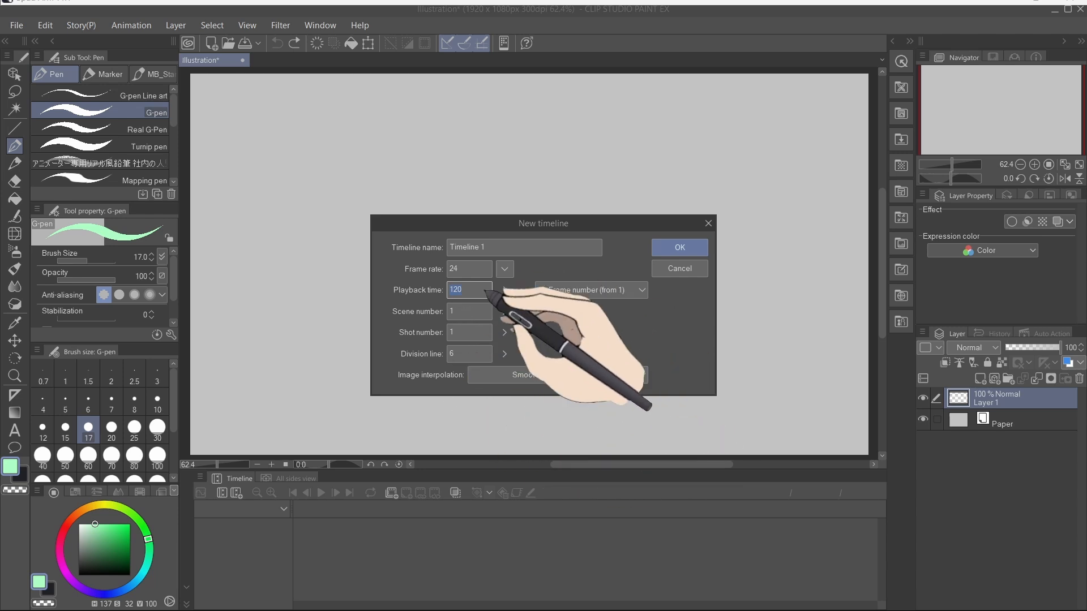
left_click(680, 248)
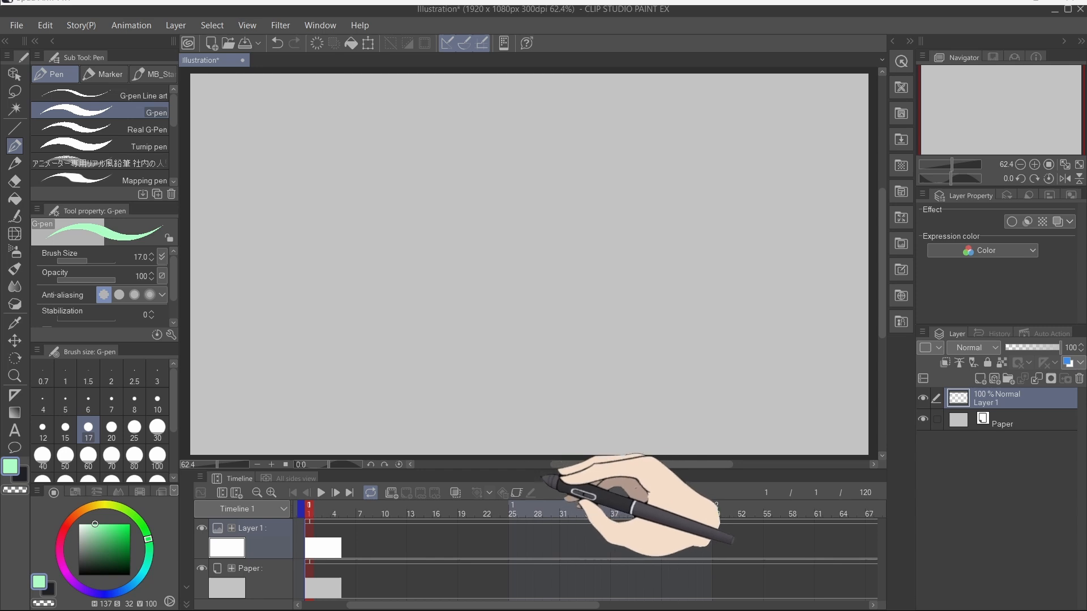
Step: Enlarge the timeline panel and set its thumbnail size to None
left_click_drag(541, 476, 560, 443)
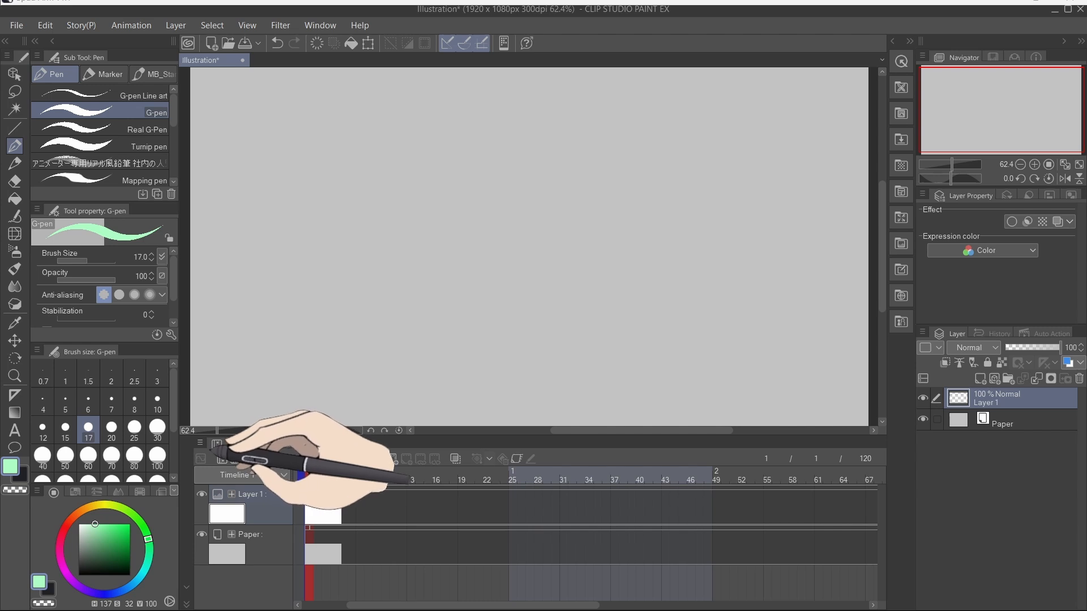
left_click(202, 444)
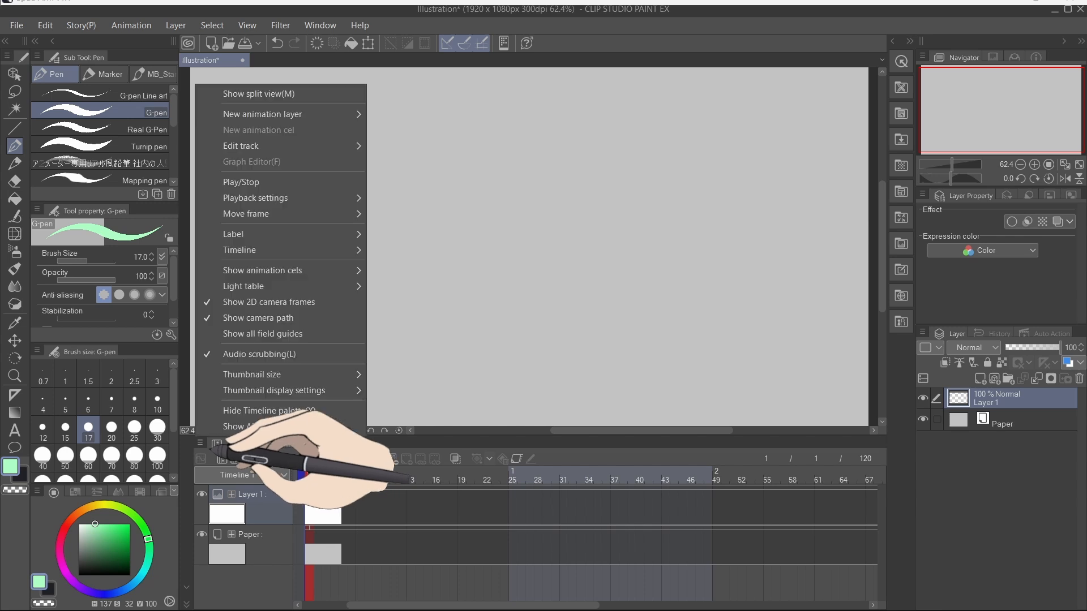
mouse_move(220, 375)
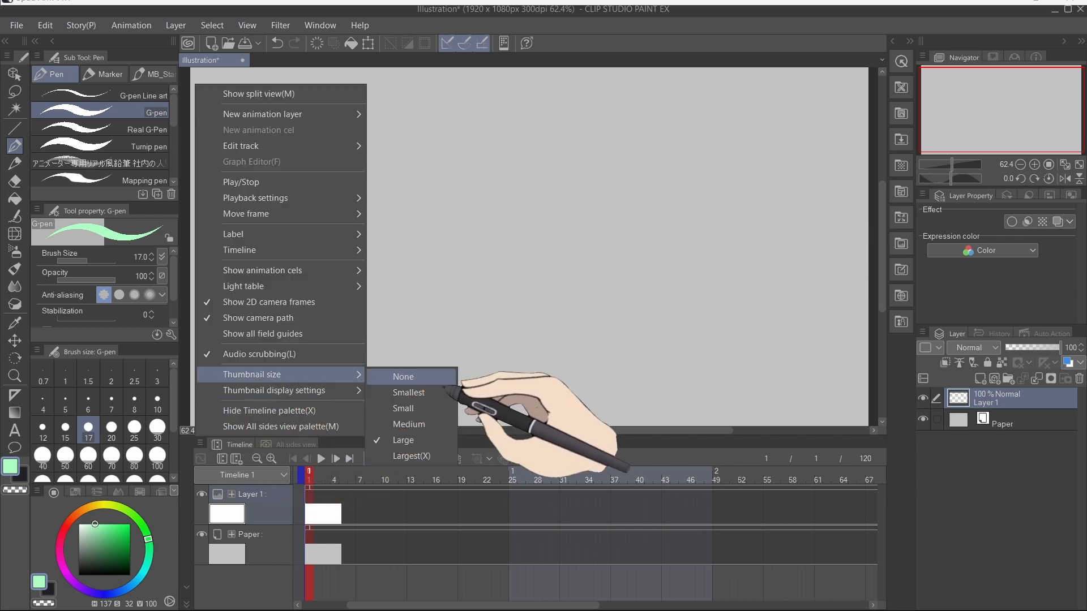
left_click(446, 379)
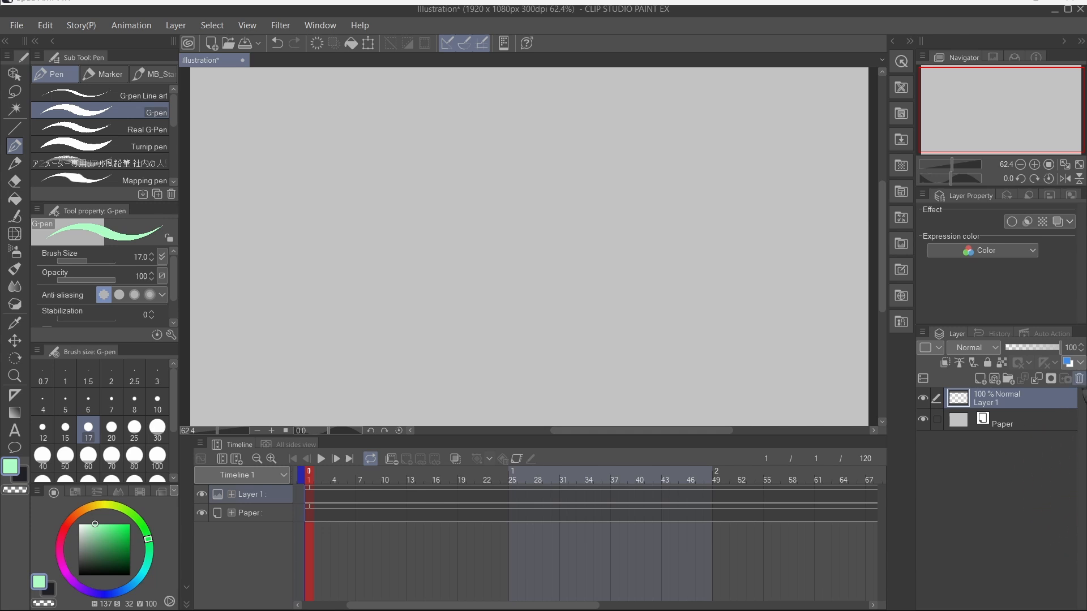
Step: Delete Layer 1, leaving only the Paper layer
left_click(1034, 425)
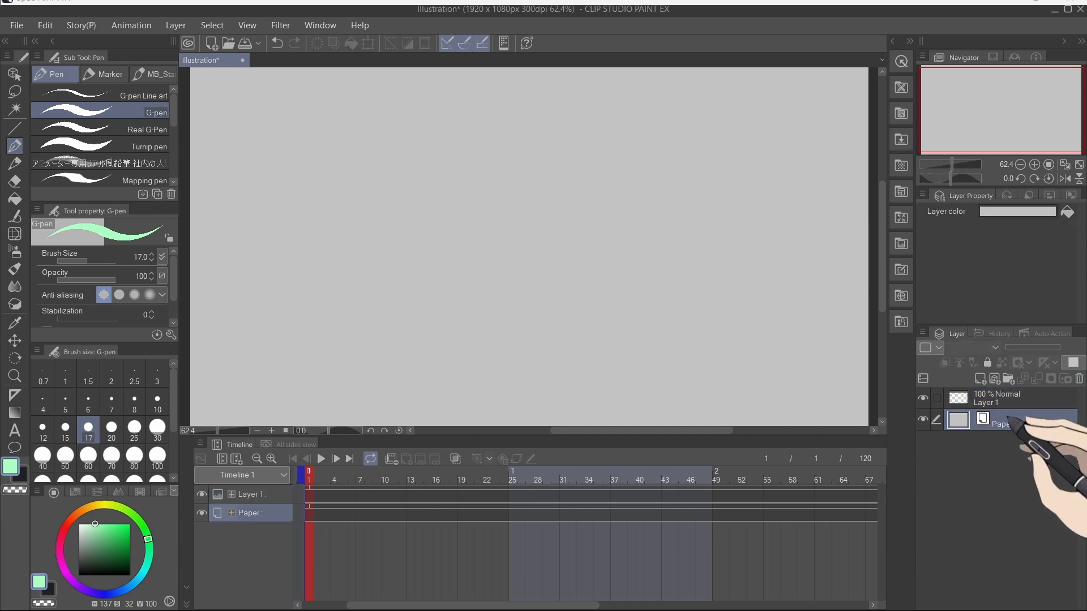
left_click(1012, 410)
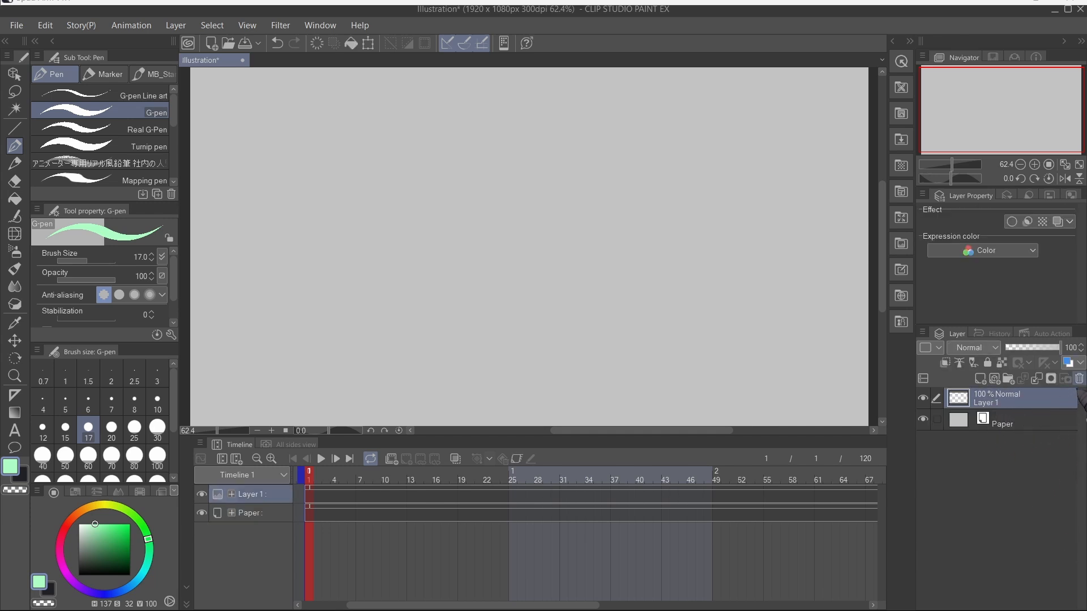
left_click(1078, 379)
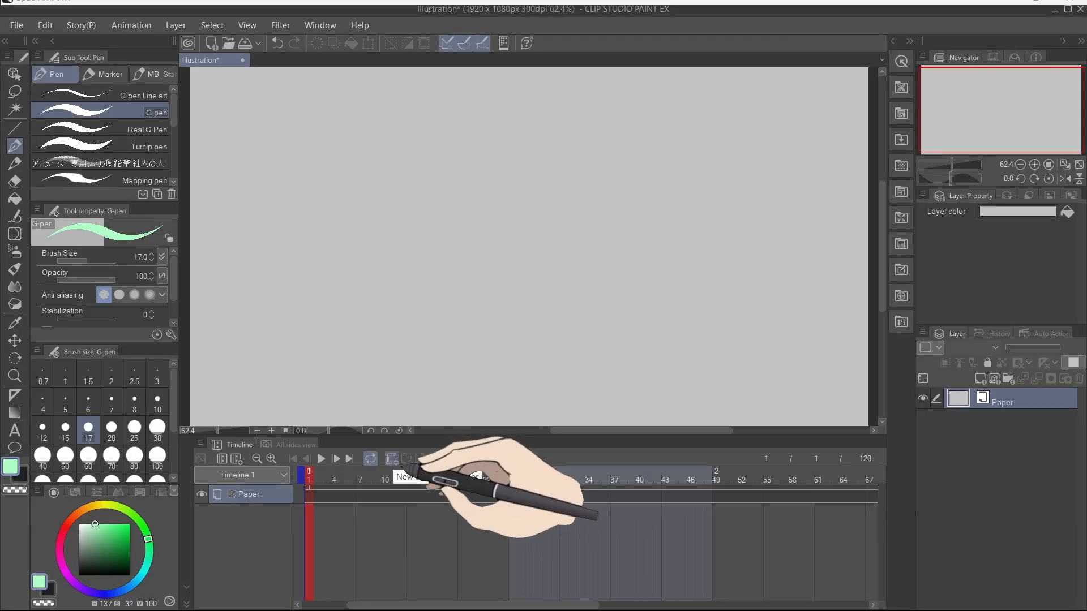
Step: Create a new animation folder and add a new animation cel inside it
left_click(391, 459)
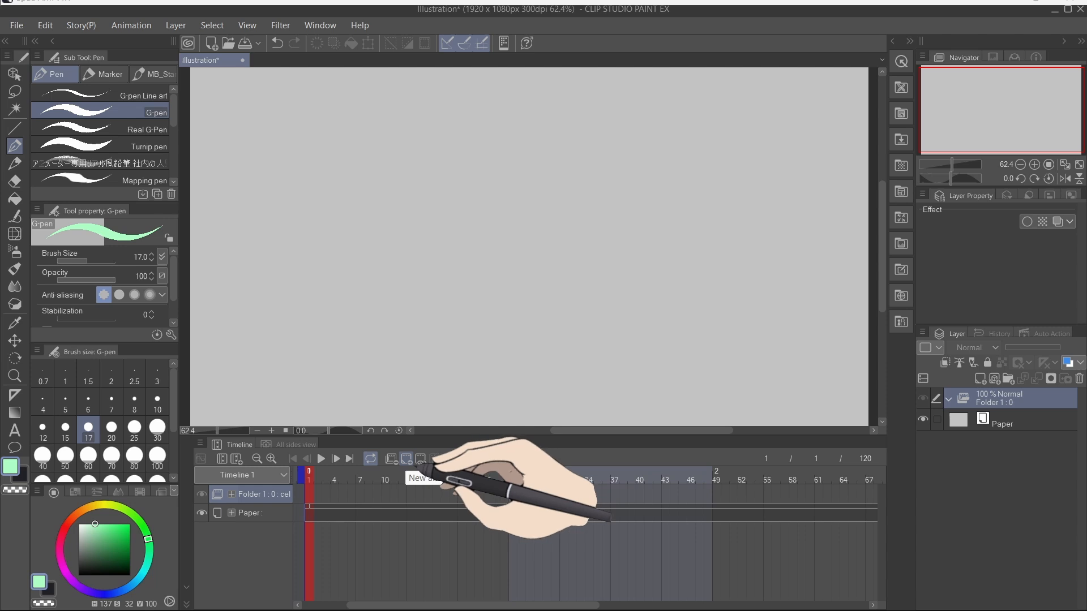
left_click(407, 459)
mouse_move(593, 203)
left_mouse_down()
mouse_move(426, 262)
mouse_move(668, 385)
mouse_move(528, 393)
left_mouse_up()
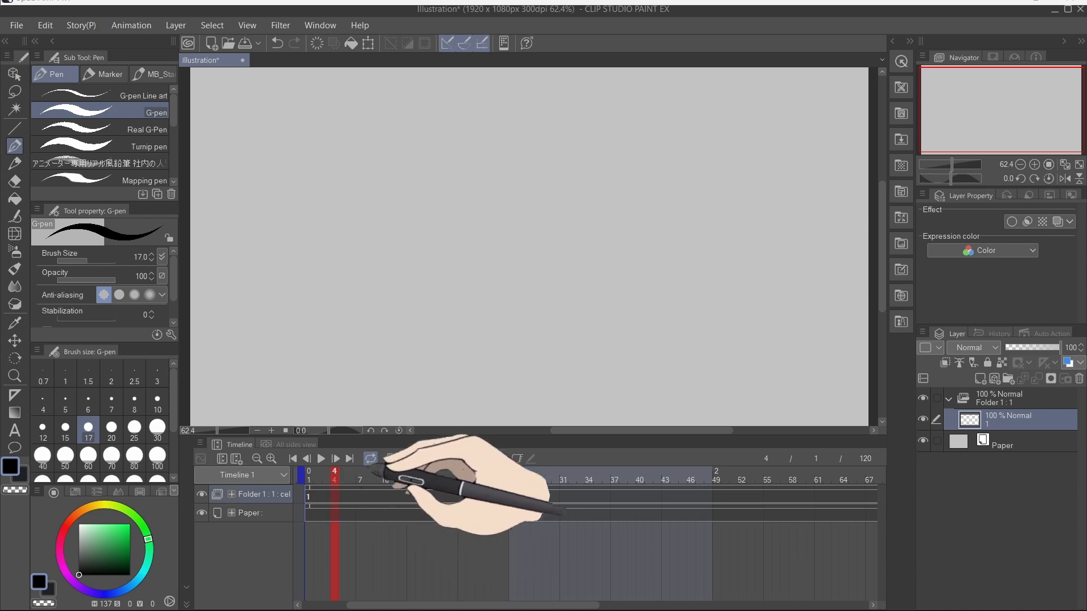
key("F1")
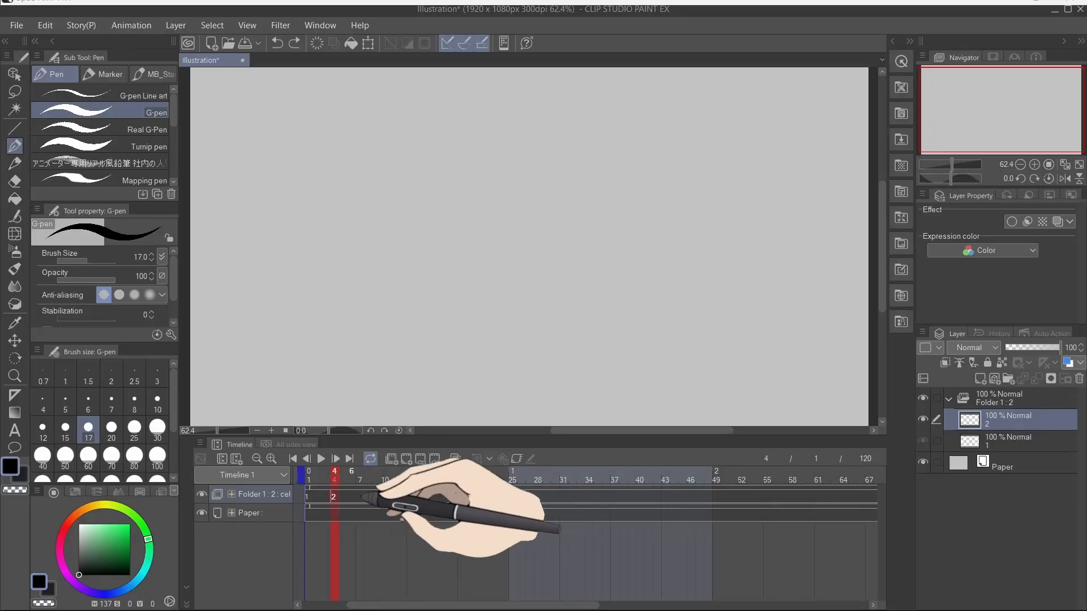
mouse_move(437, 184)
left_mouse_down()
mouse_move(455, 217)
mouse_move(632, 358)
left_mouse_up()
left_click(318, 479)
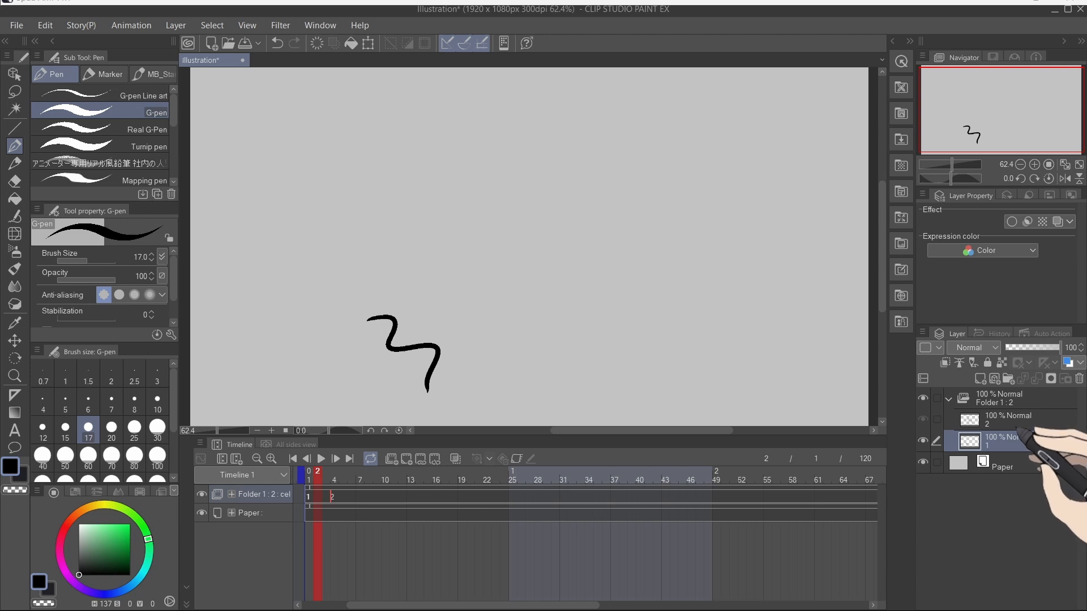
left_click(334, 497)
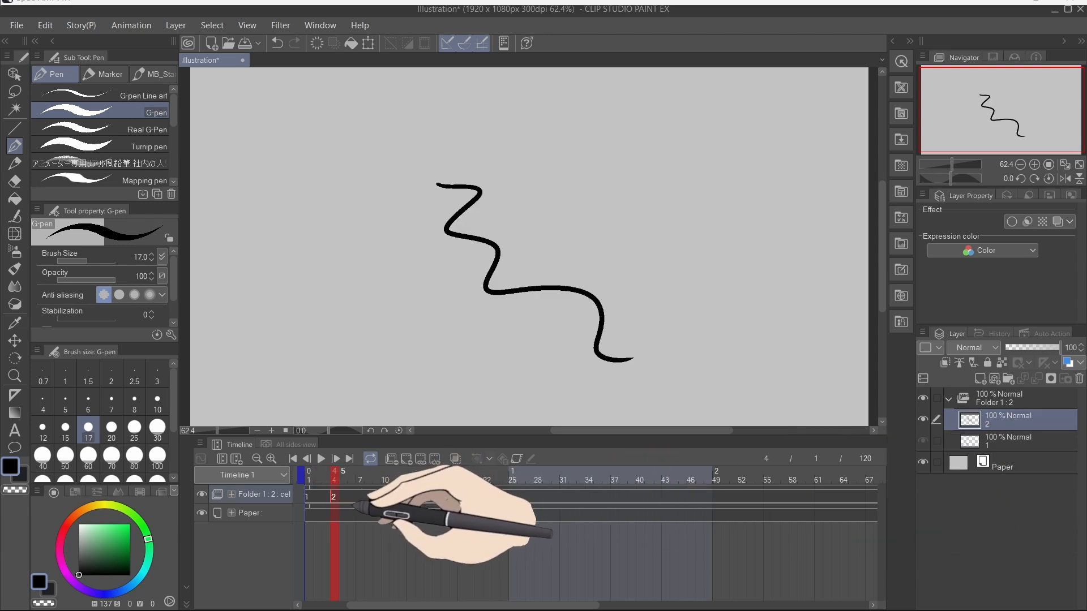
Step: Add a new animation cel at frame 7 and draw a wavy line on it
key("F1")
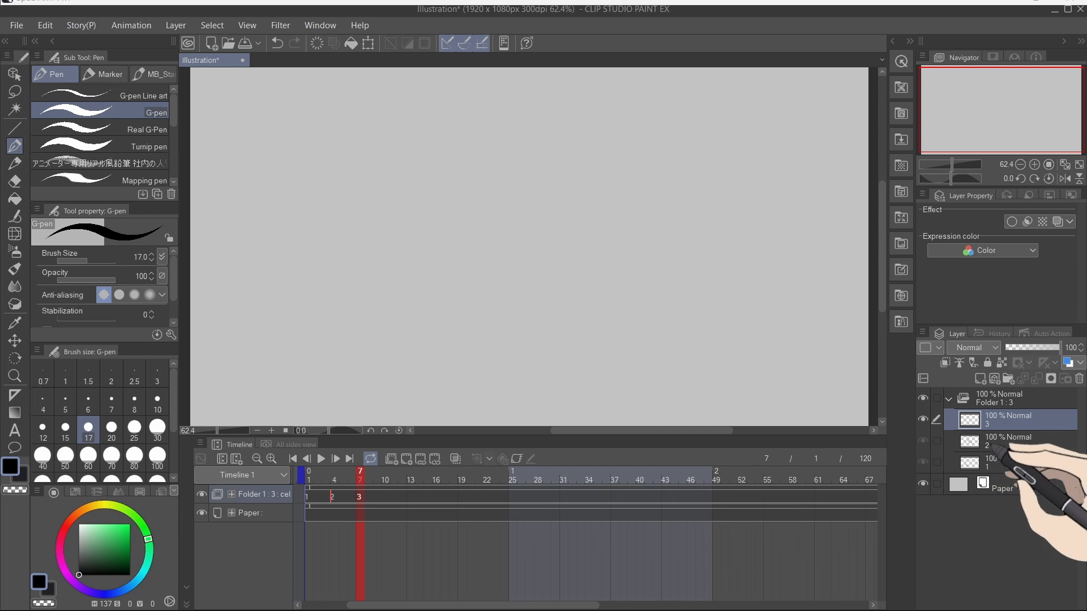
mouse_move(583, 216)
left_mouse_down()
mouse_move(618, 311)
mouse_move(761, 385)
left_mouse_up()
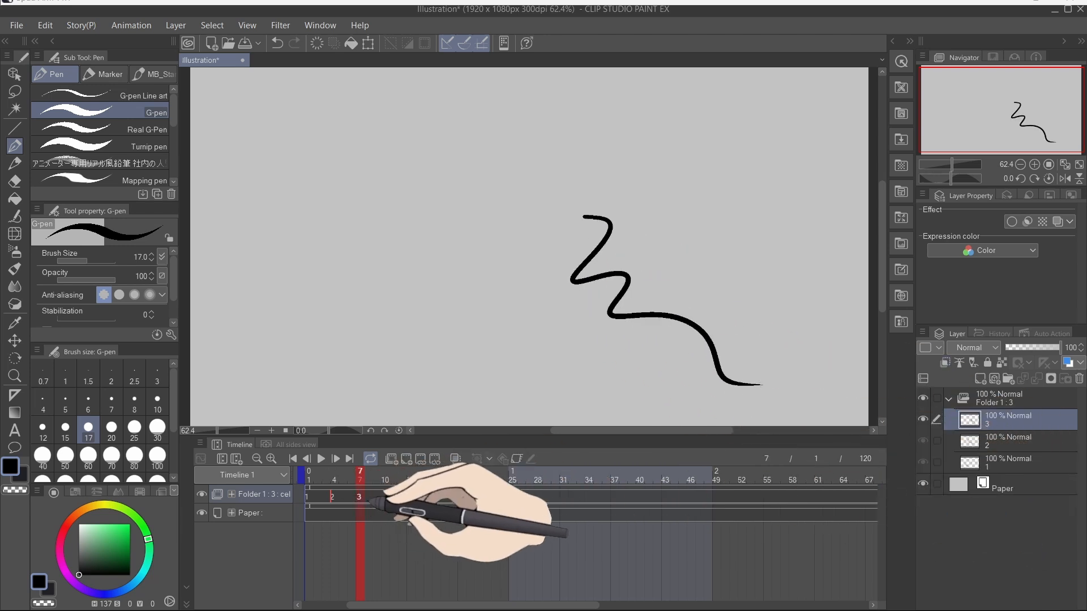
Step: Create a new animation cel, assign it as cel 4 at frame 10, and draw a wavy line on it
left_click(980, 378)
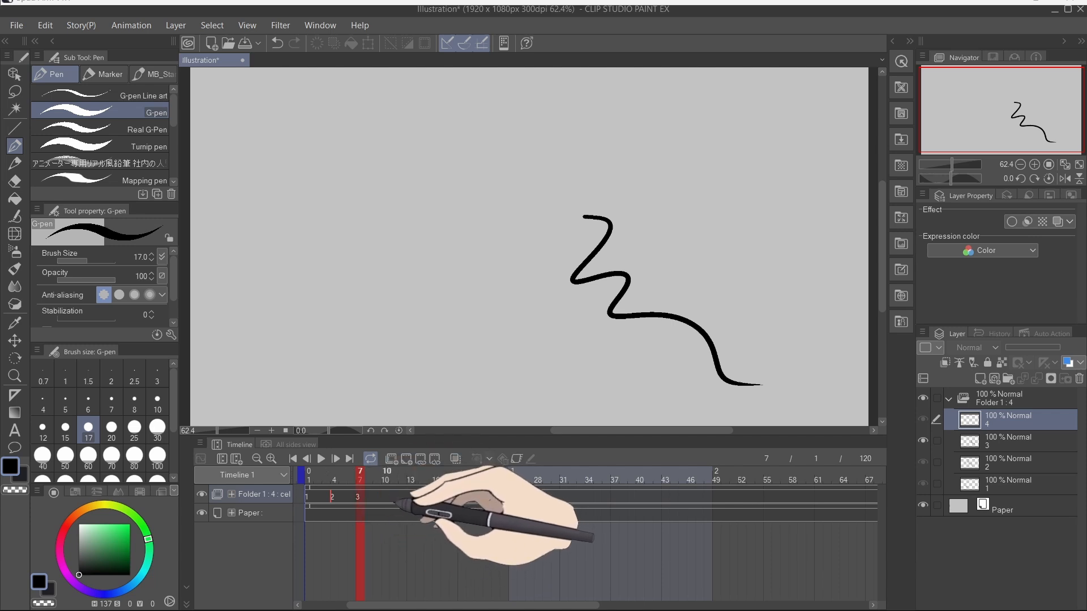
right_click(397, 500)
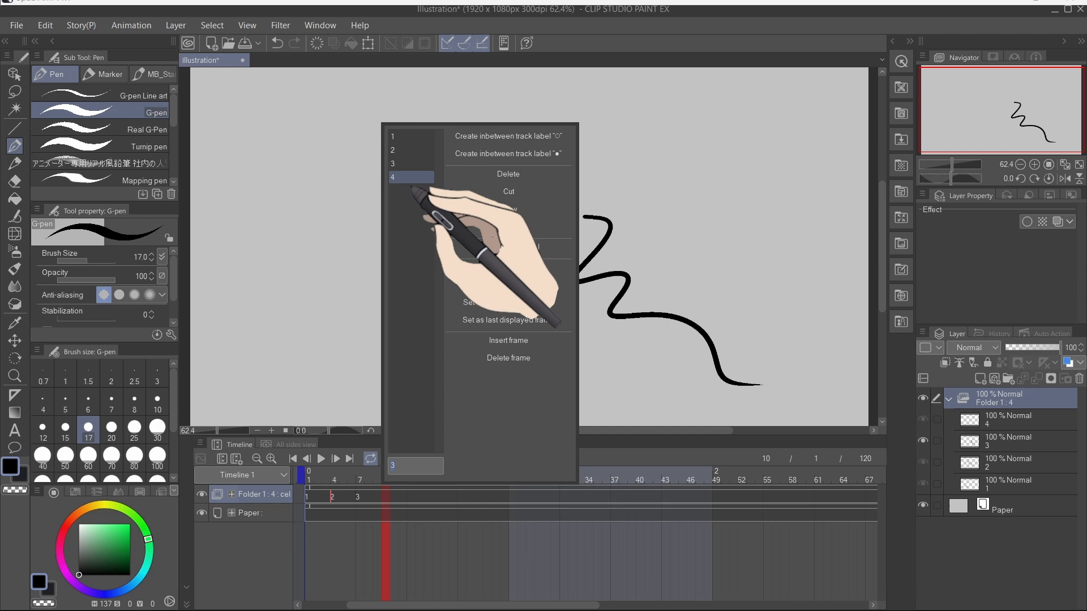
left_click(407, 180)
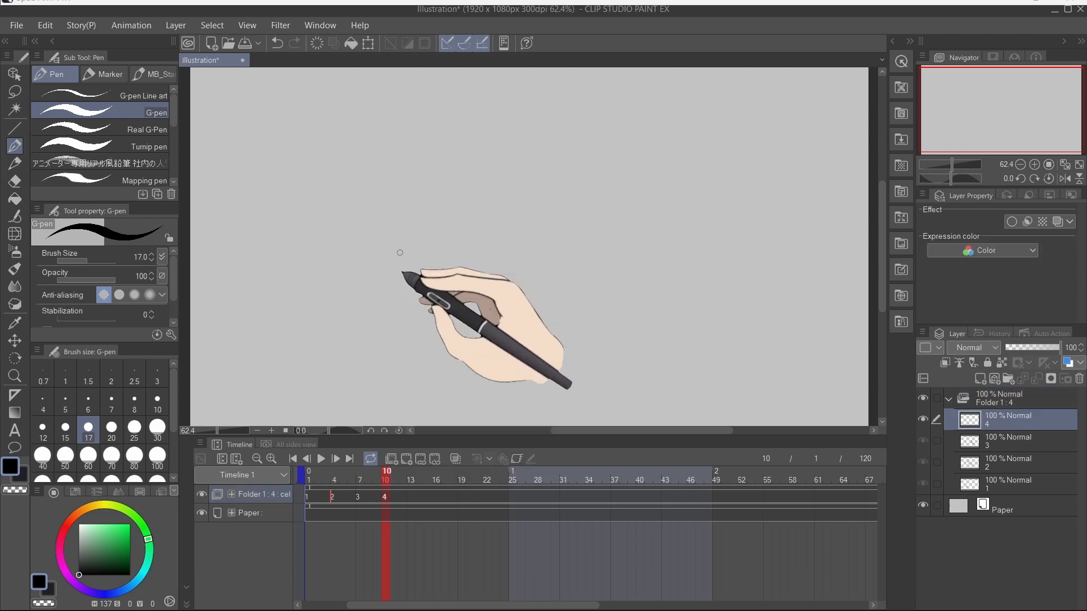
left_click_drag(522, 207, 739, 423)
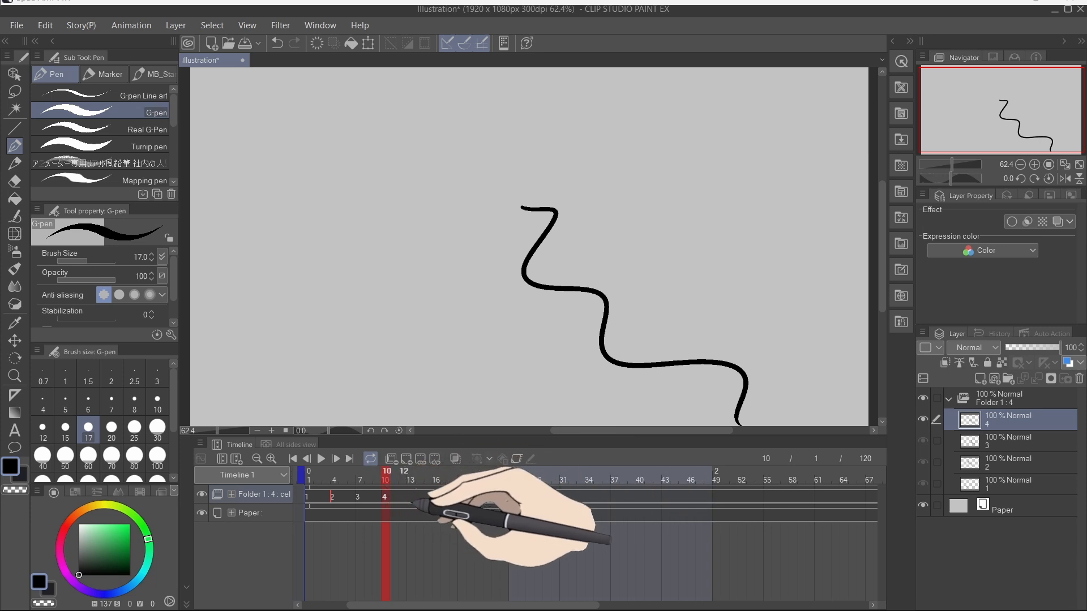
left_click(1019, 441)
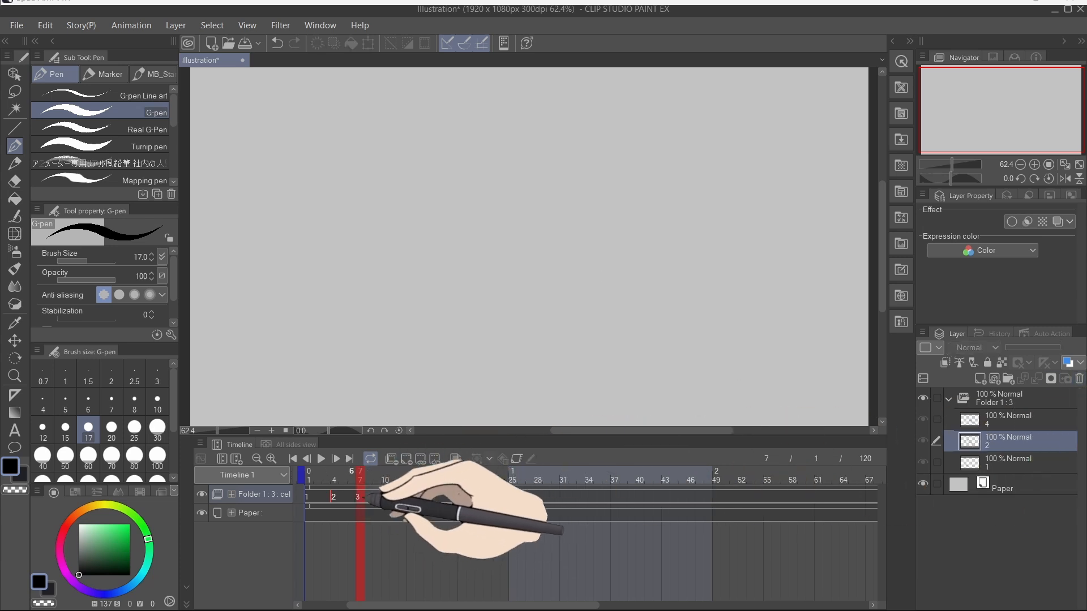
mouse_move(370, 483)
left_mouse_down()
mouse_move(351, 479)
mouse_move(400, 488)
mouse_move(363, 496)
mouse_move(402, 514)
mouse_move(388, 511)
left_mouse_up()
key("ctrl+z")
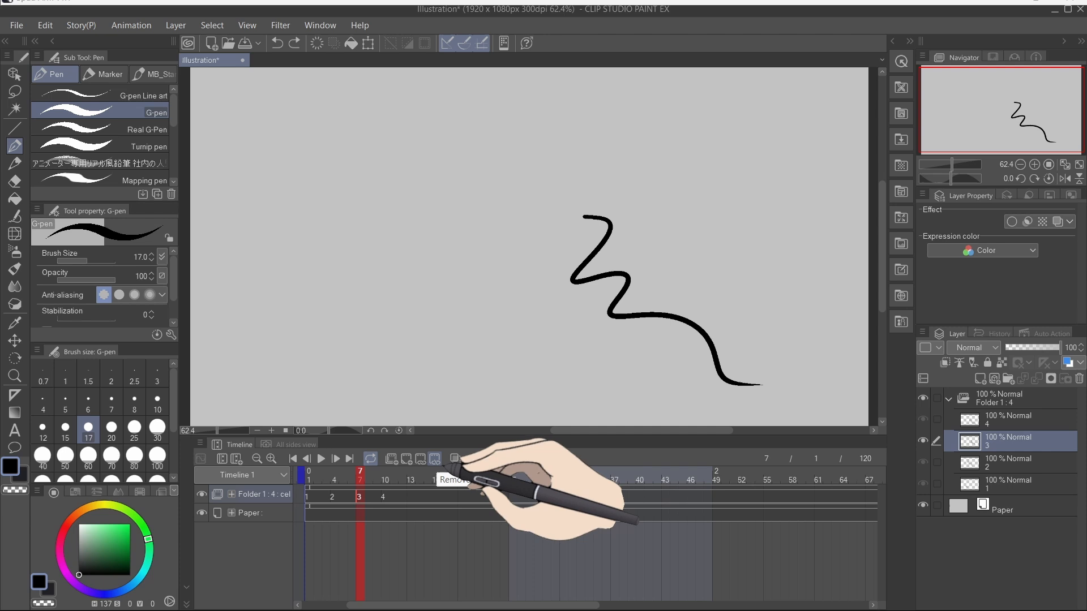
Step: Remove the cel from frame 7 and assign cel 3 to frame 10 with the Assign animation cel dialog
left_click(435, 459)
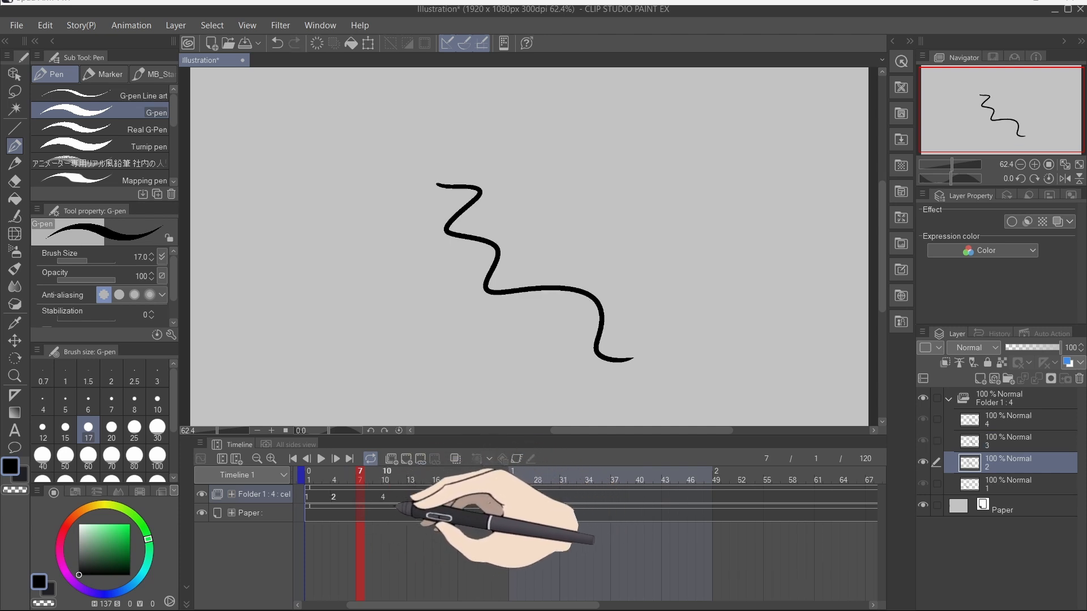
left_click(406, 497)
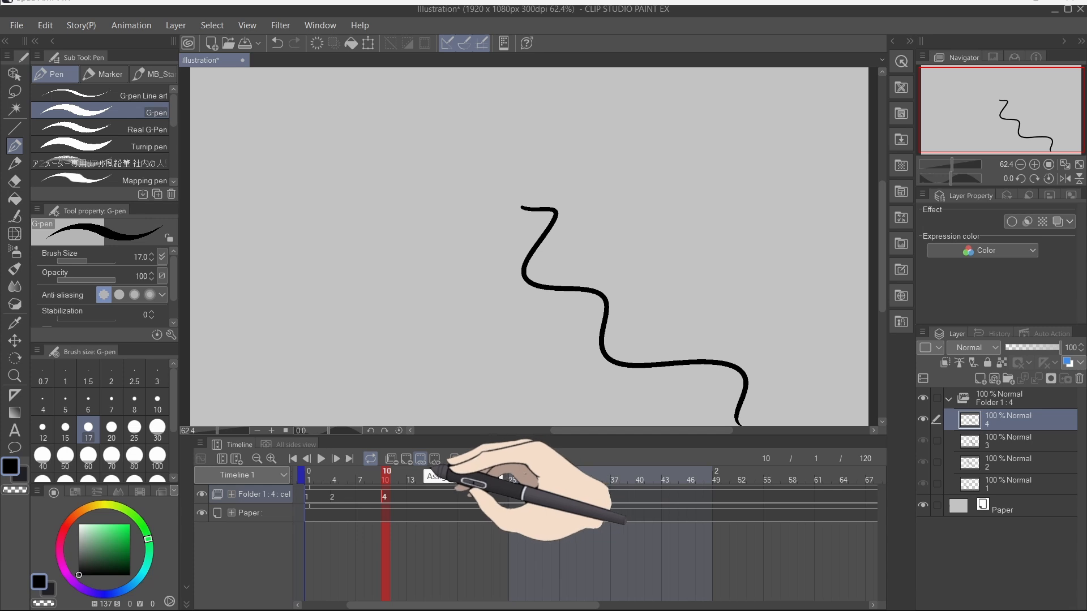
left_click(420, 458)
left_click(465, 276)
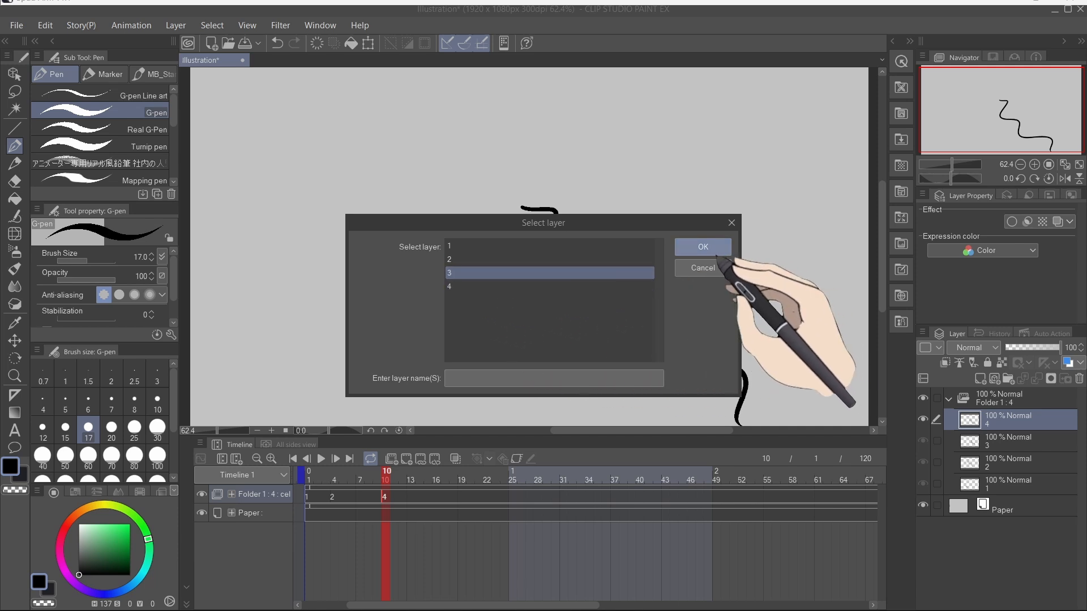
left_click(718, 253)
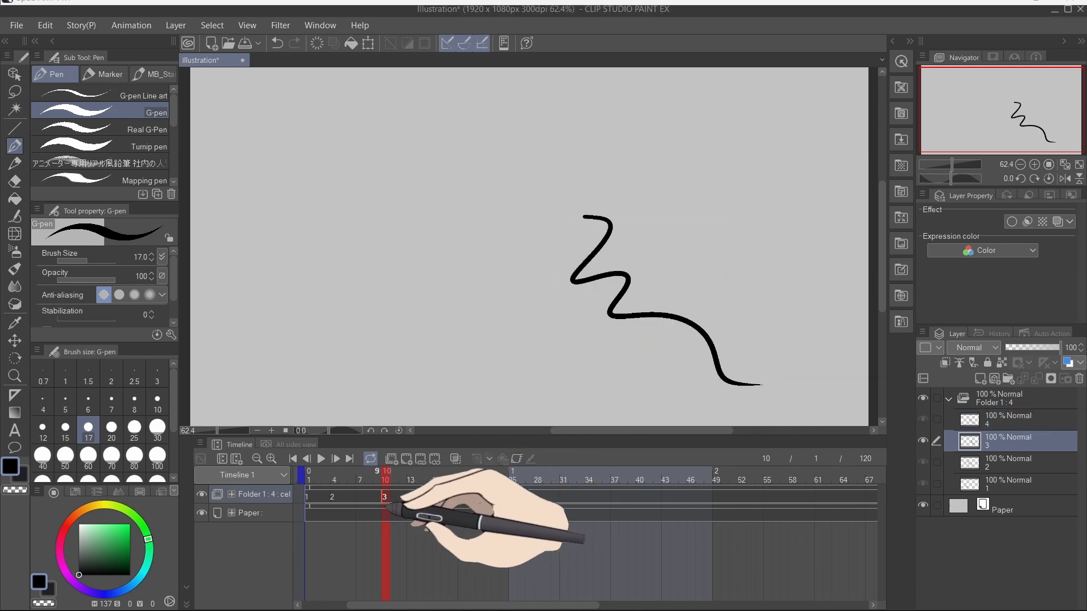
Step: Assign cel 4 to frame 7 and clear that cel's contents
right_click(371, 498)
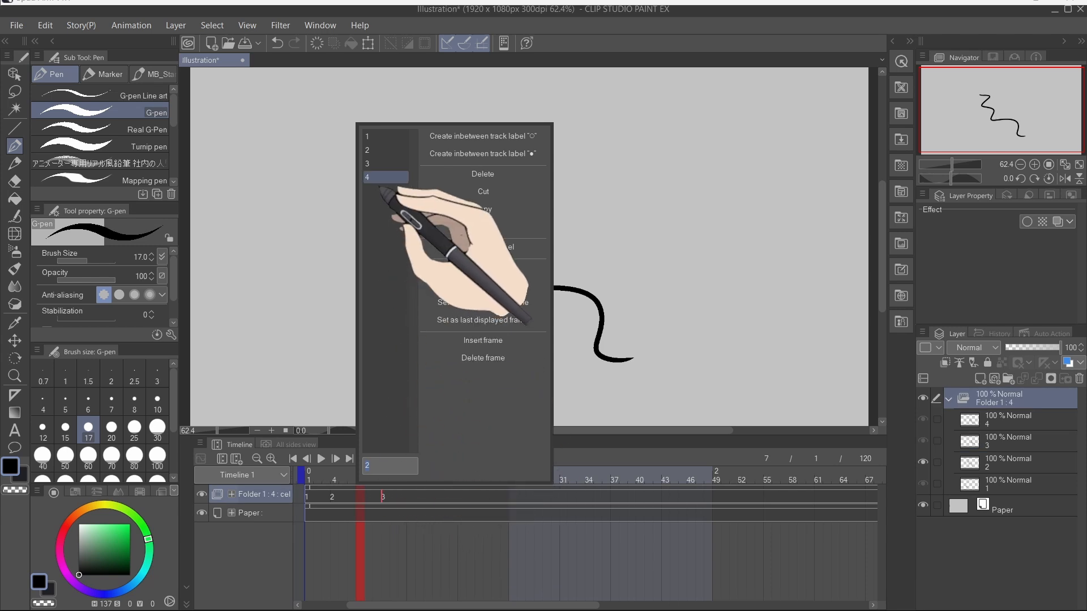
left_click(369, 178)
key("Delete")
Step: Draw an eye circle on cel 4 and fill a black pupil inside it with the Fill tool
mouse_move(562, 221)
left_mouse_down()
mouse_move(663, 201)
mouse_move(593, 154)
mouse_move(586, 264)
mouse_move(690, 221)
mouse_move(663, 159)
mouse_move(603, 206)
left_mouse_up()
key("ctrl+z")
key("g")
left_click(630, 206)
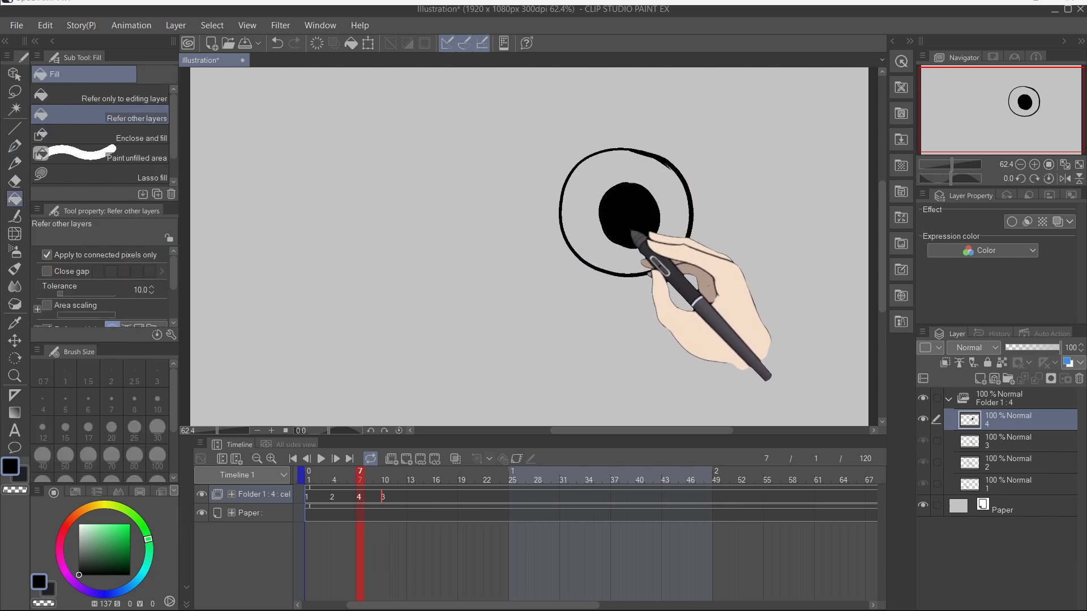
Step: Draw an eyebrow arc above the eye with the G-pen, undoing a stray stroke
key("p")
left_click_drag(552, 134, 703, 146)
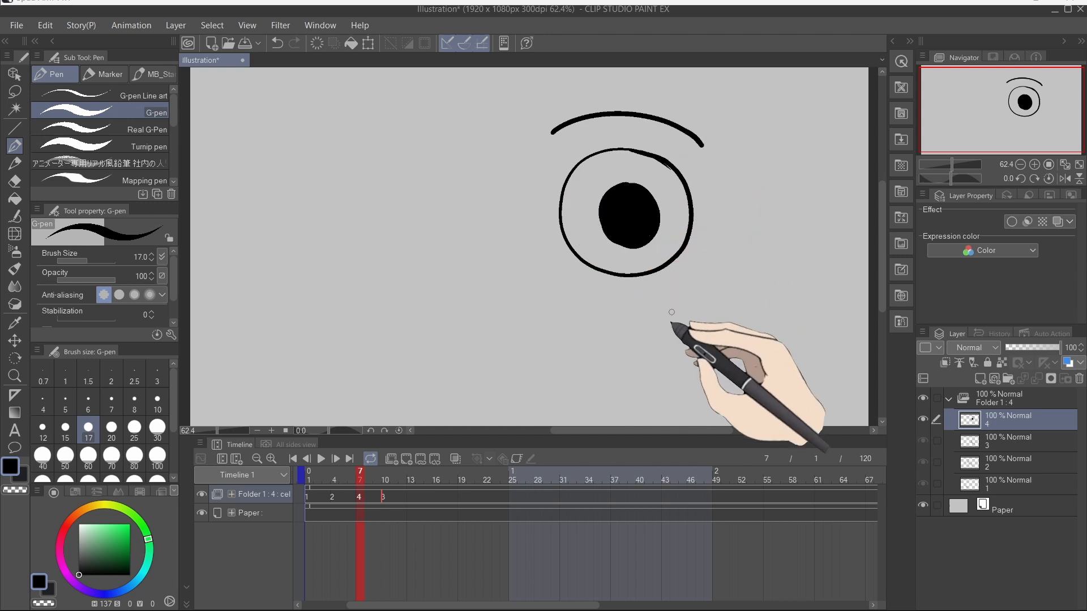
mouse_move(454, 168)
left_mouse_down()
mouse_move(371, 159)
mouse_move(390, 269)
mouse_move(473, 193)
mouse_move(413, 146)
left_mouse_up()
key("ctrl+z")
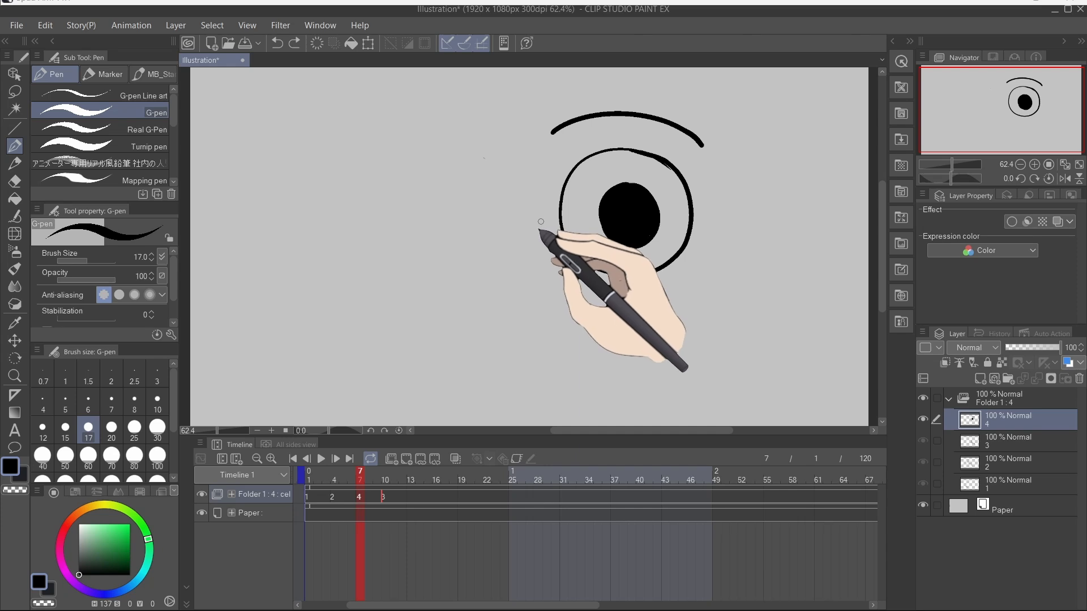
Step: Lasso-select the eye and eyebrow, paste a copy onto a new layer, and deselect
key("m")
mouse_move(518, 212)
left_mouse_down()
mouse_move(509, 136)
mouse_move(803, 206)
mouse_move(473, 210)
mouse_move(483, 177)
left_mouse_up()
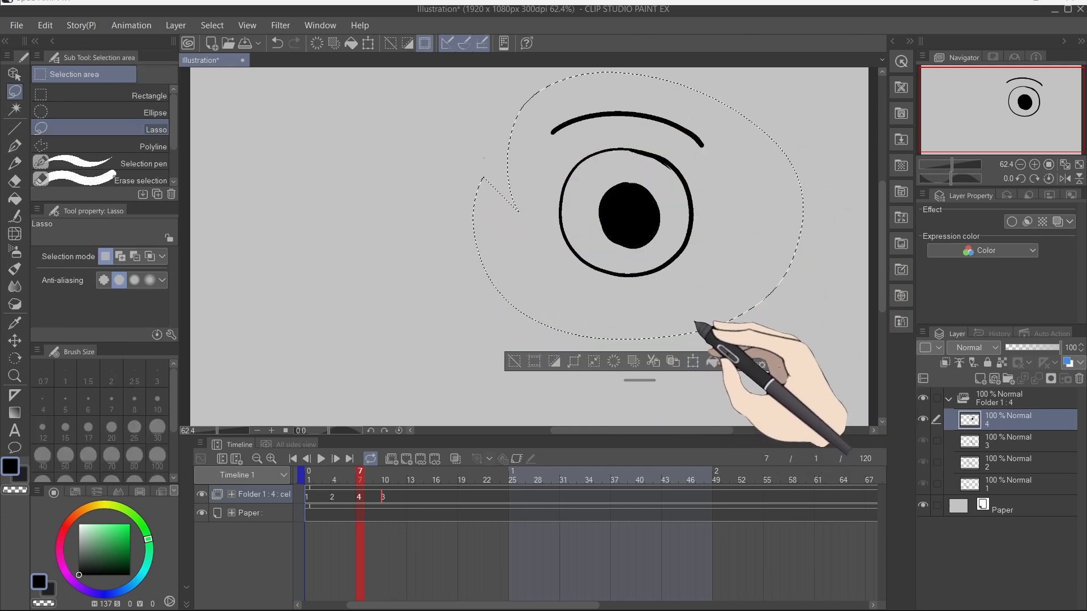
key("ctrl+v")
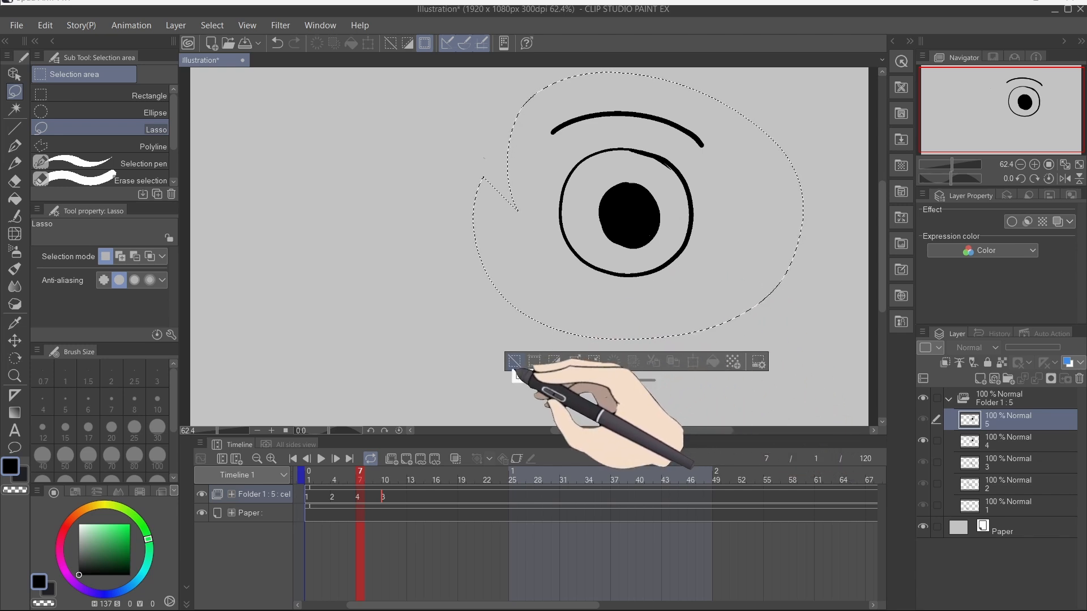
left_click(514, 361)
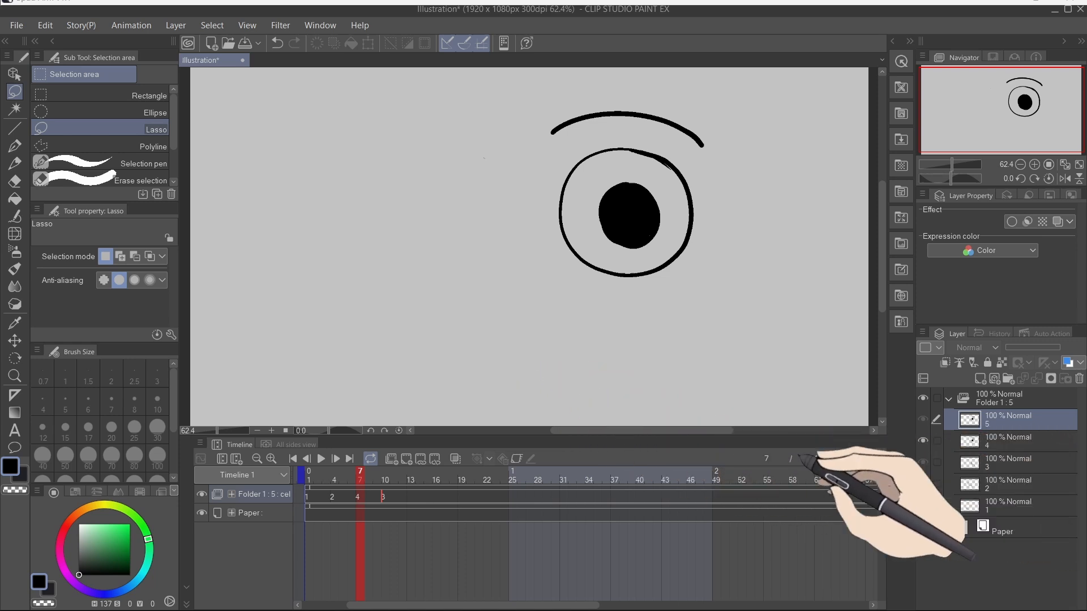
Step: Assign cel 5 to frame 8 of the animation folder
right_click(370, 497)
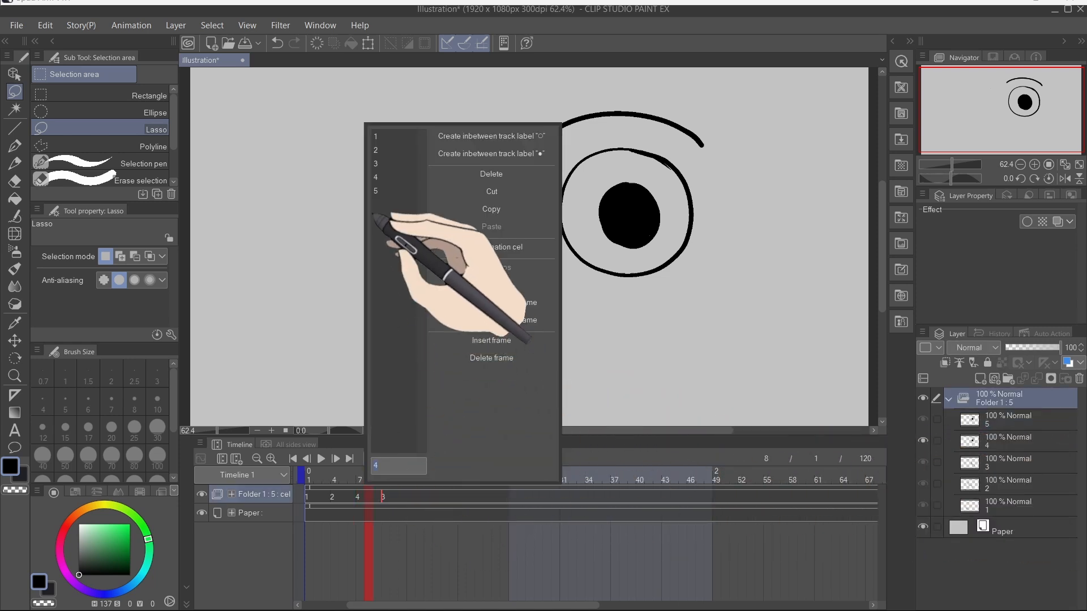
left_click(382, 214)
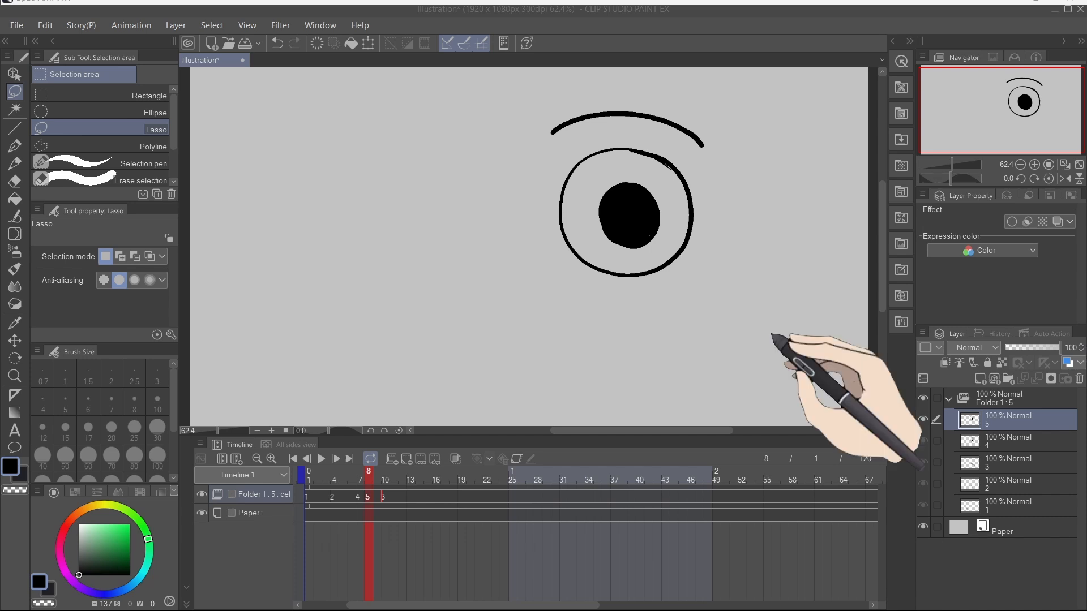
Step: Move layers 4 and 5 out of the animation folder and select layer 5
mouse_move(678, 334)
left_mouse_down()
mouse_move(682, 362)
mouse_move(670, 340)
left_mouse_up()
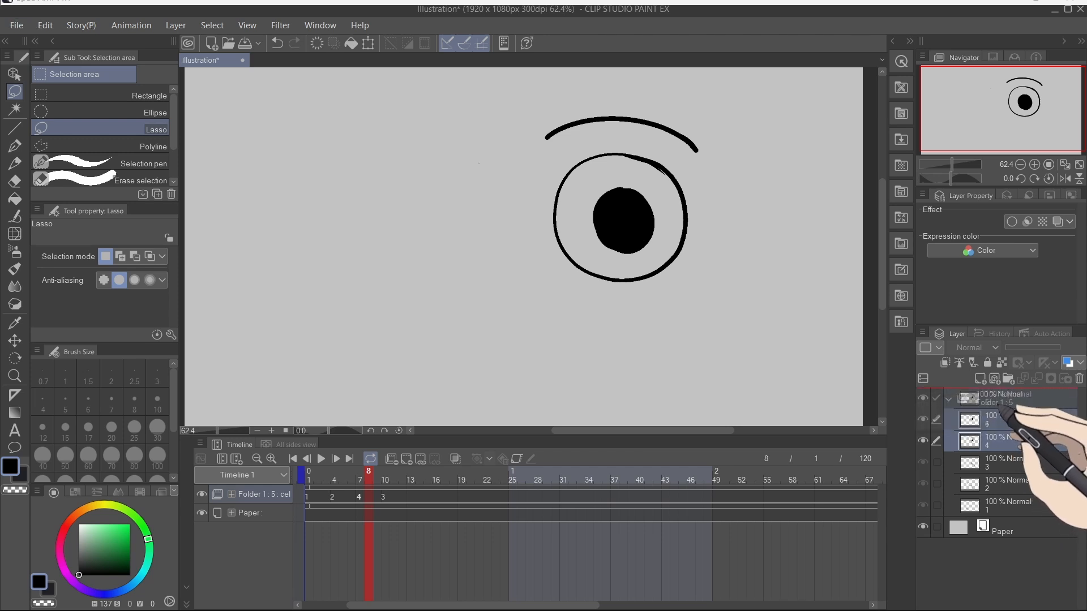
left_click_drag(1012, 404, 1012, 403)
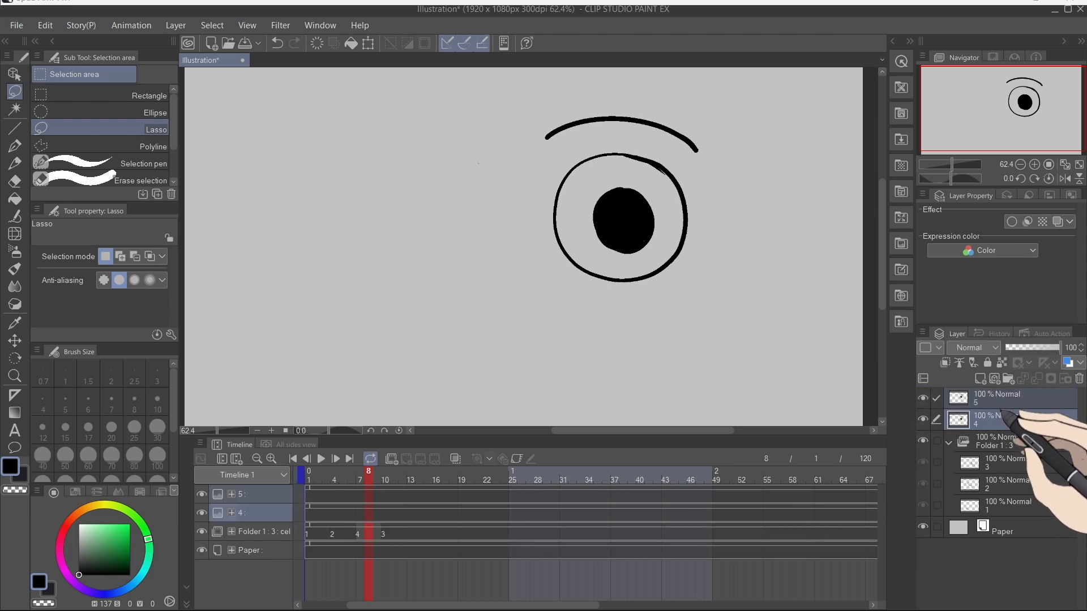
left_click(1008, 399)
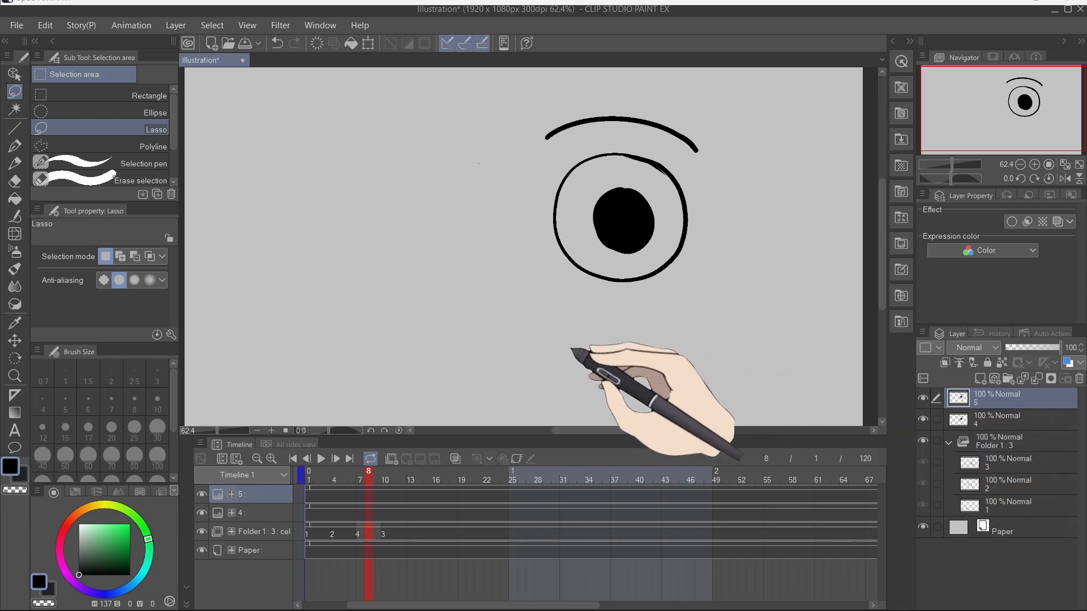
Step: Transform the copied eye, moving it to the left and flipping it horizontally to form the second eye
key("ctrl+t")
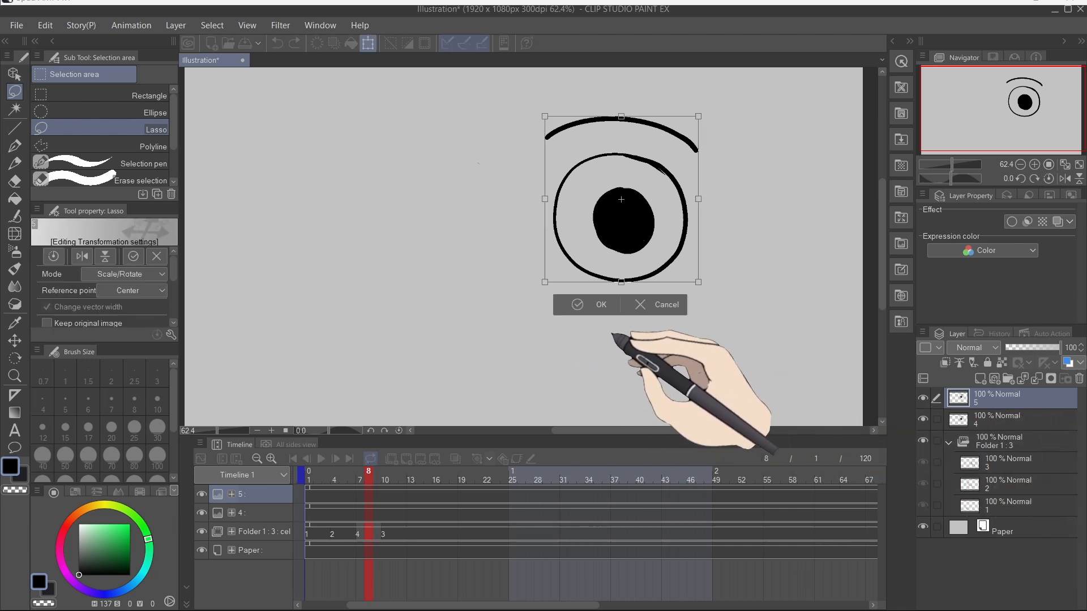
mouse_move(641, 248)
left_mouse_down()
mouse_move(389, 250)
mouse_move(405, 250)
left_mouse_up()
right_click(402, 233)
left_click(444, 400)
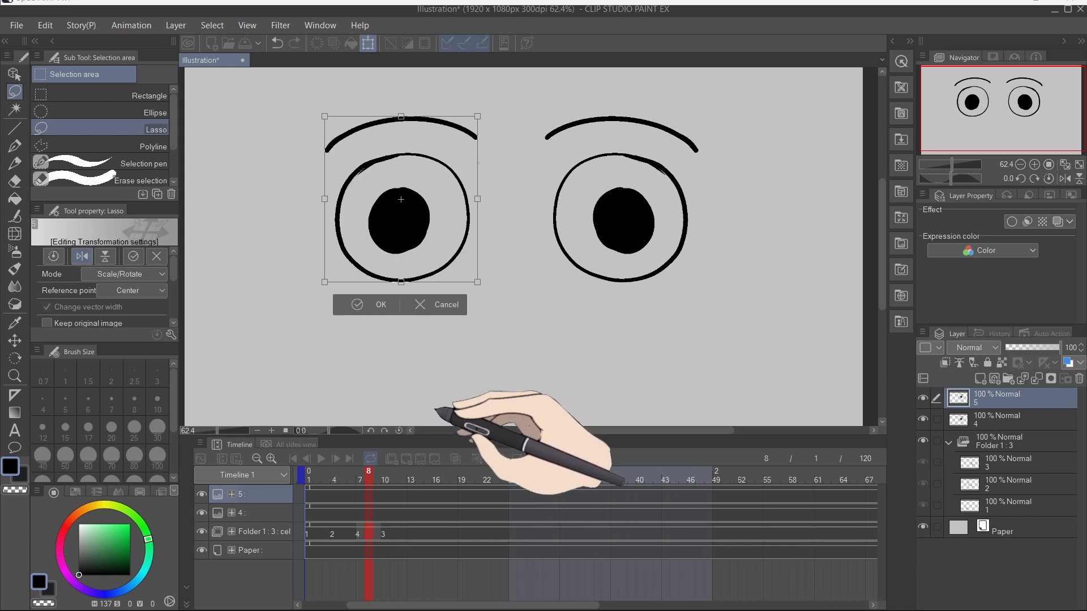
left_click_drag(422, 240, 410, 239)
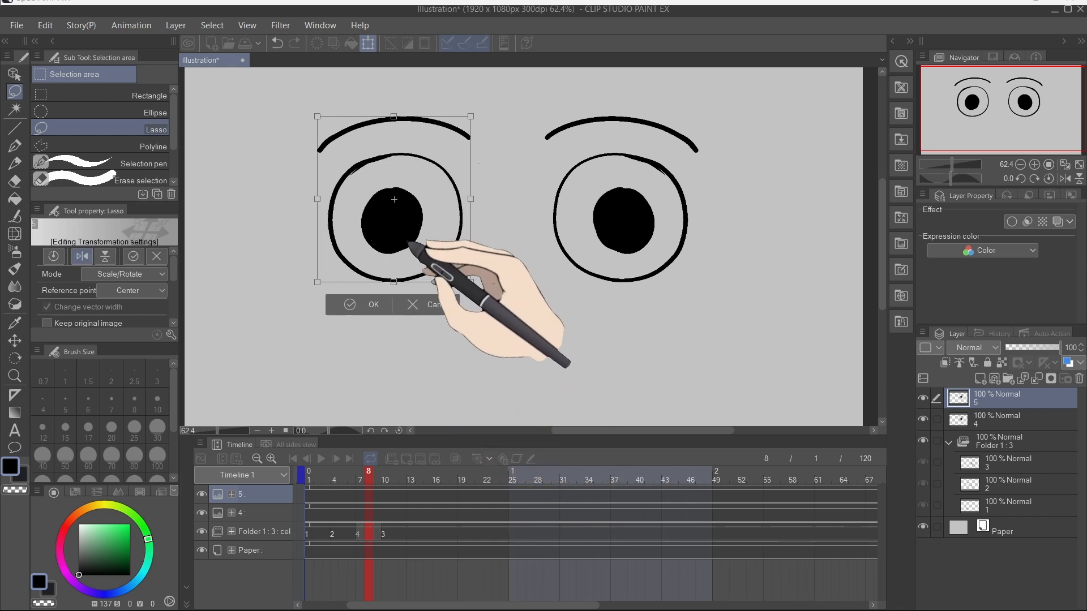
left_click(347, 309)
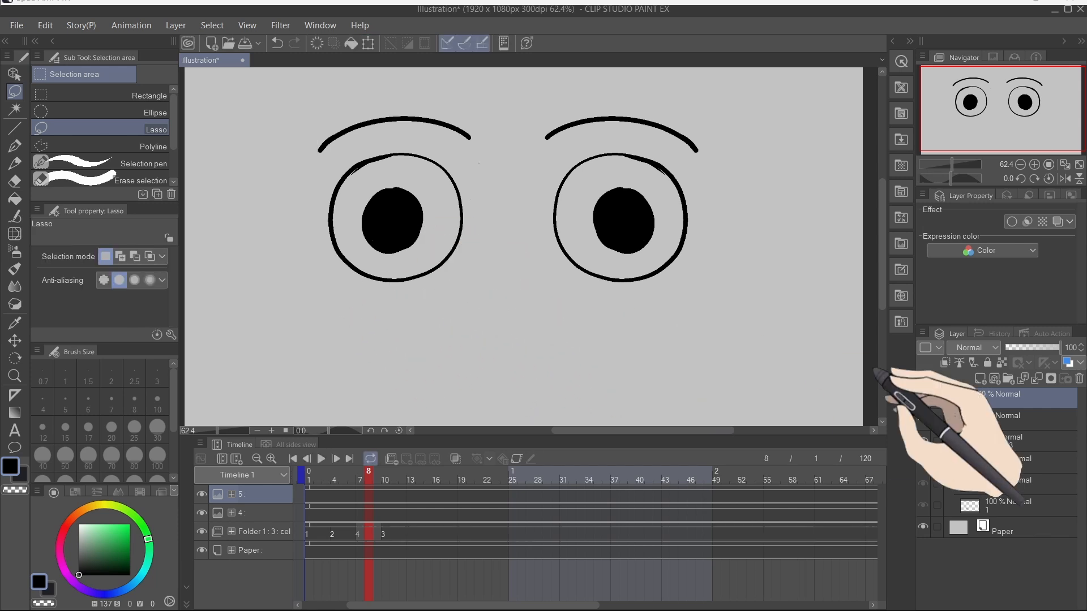
Step: Merge layer 5 down into layer 4 and move the merged layer back into the animation folder
right_click(1018, 398)
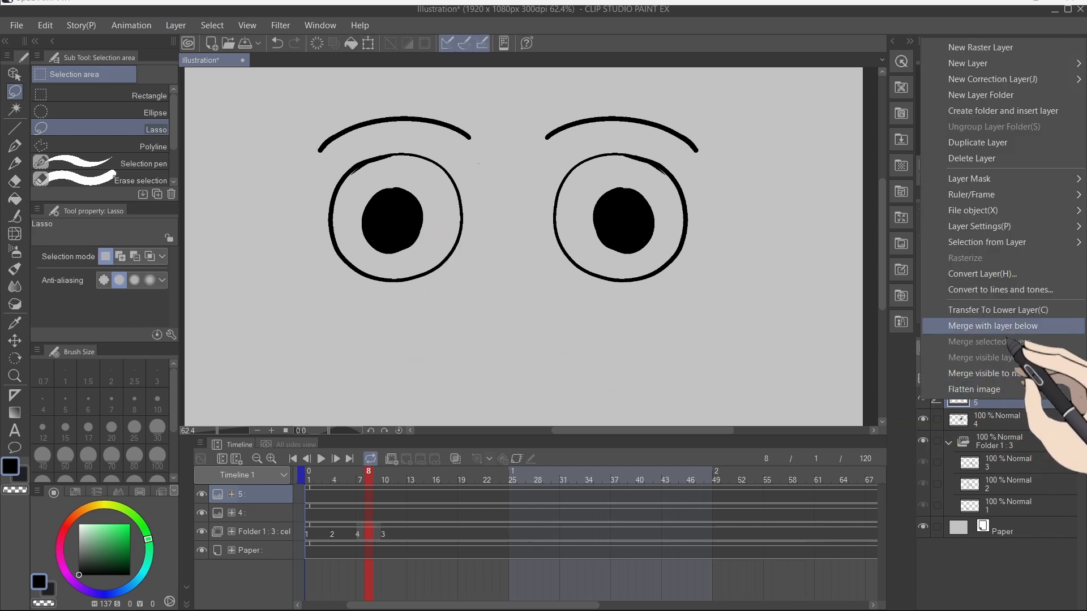
left_click(1009, 404)
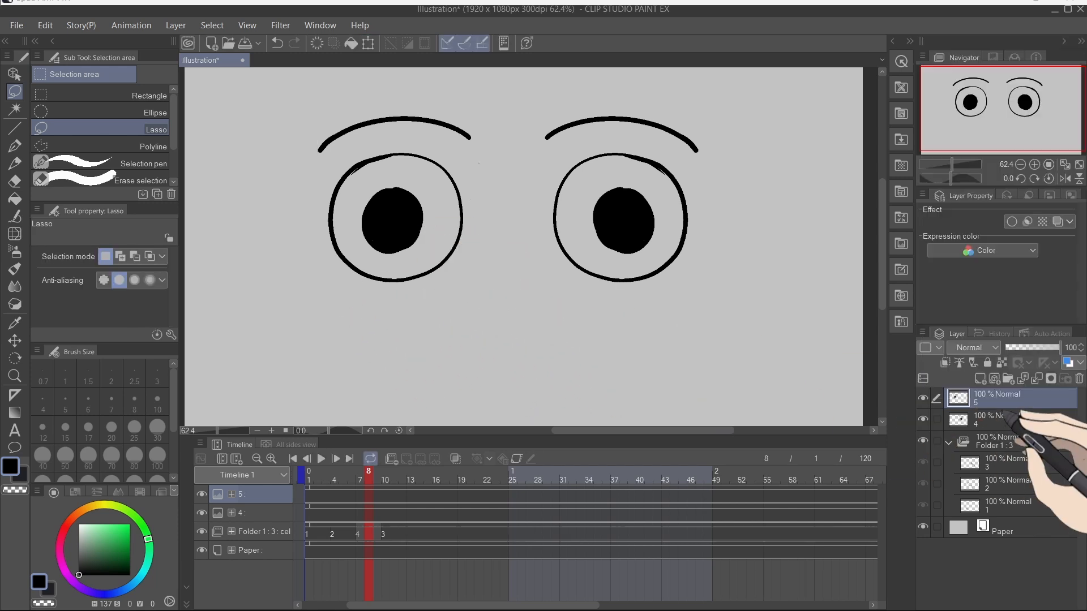
left_click(1035, 379)
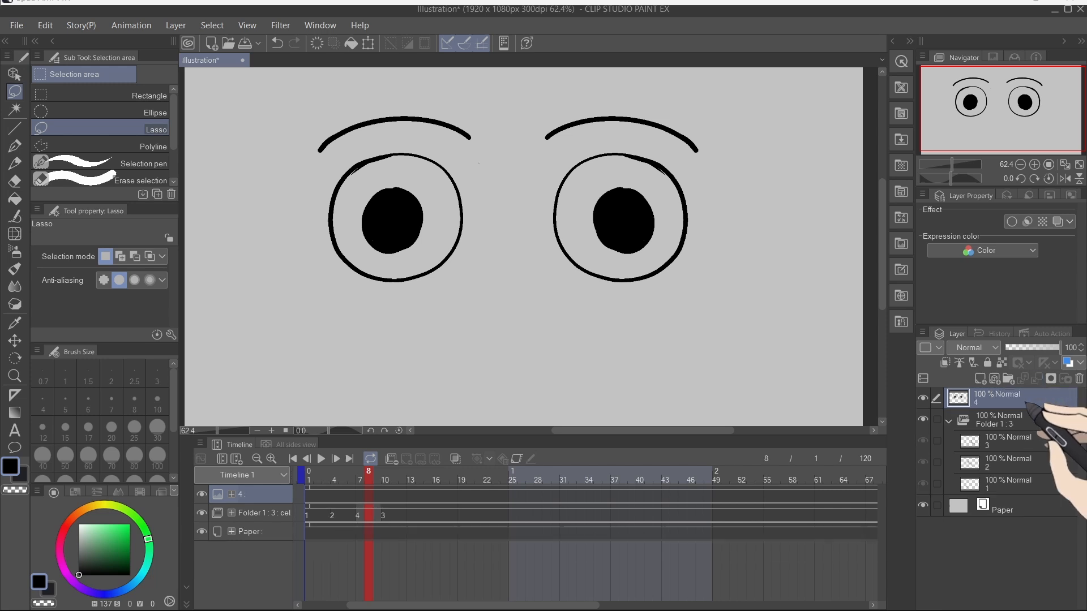
mouse_move(1019, 460)
left_mouse_down()
mouse_move(1005, 462)
mouse_move(1011, 451)
left_mouse_up()
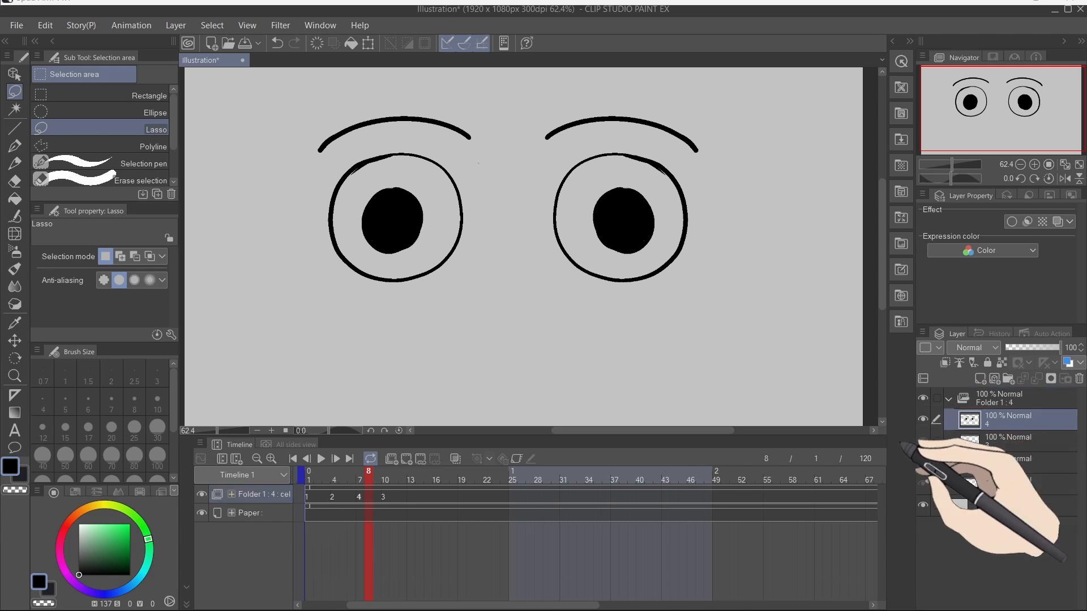
mouse_move(462, 365)
left_mouse_down()
mouse_move(480, 387)
mouse_move(464, 360)
left_mouse_up()
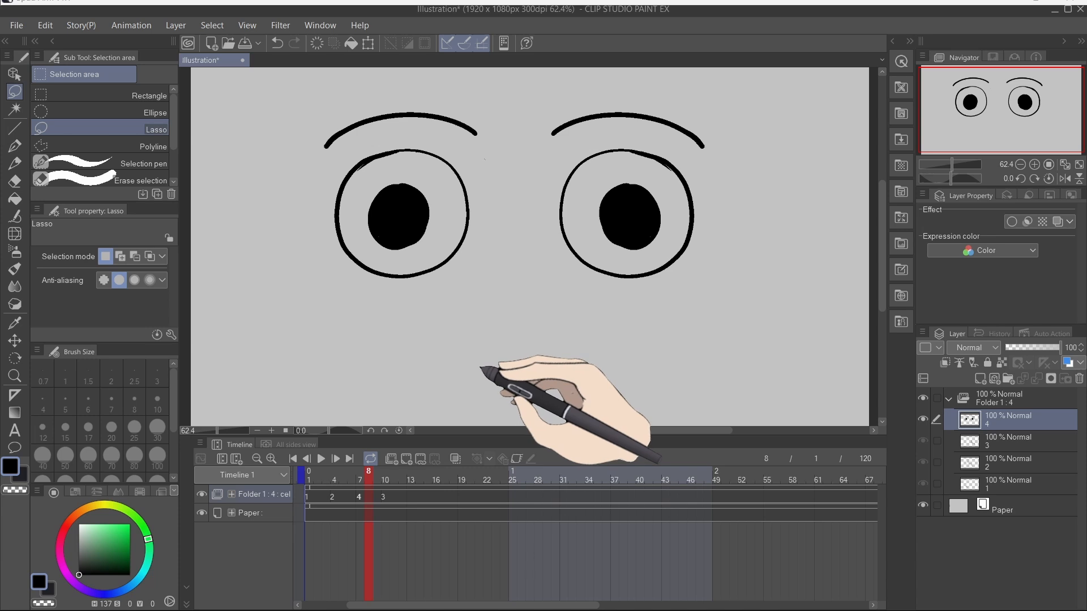
Step: Undo the merge and place the eye layer and its copy together in a cel folder 4 inside the animation folder
key("ctrl+z")
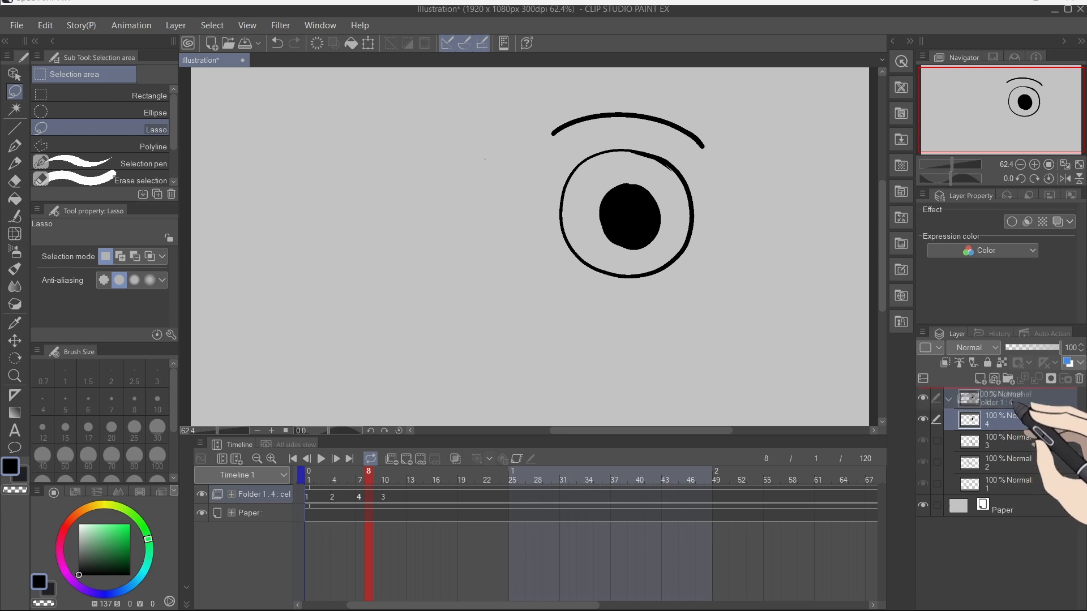
left_click_drag(1006, 396, 1008, 379)
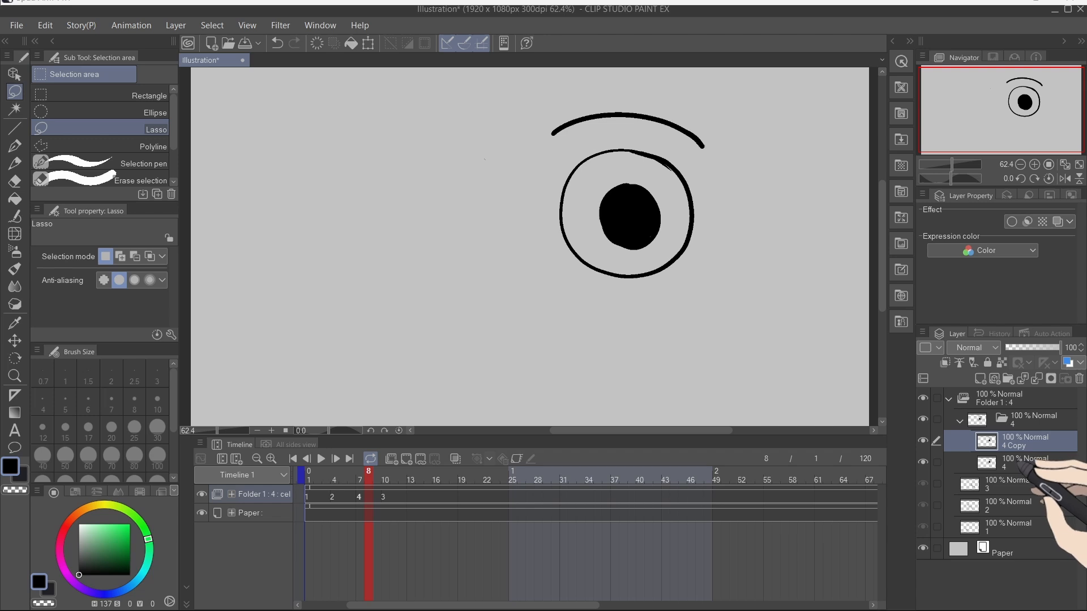
Step: Move the copied eye to the left and flip it horizontally to form the second eye
key("ctrl+t")
left_click_drag(646, 238, 410, 238)
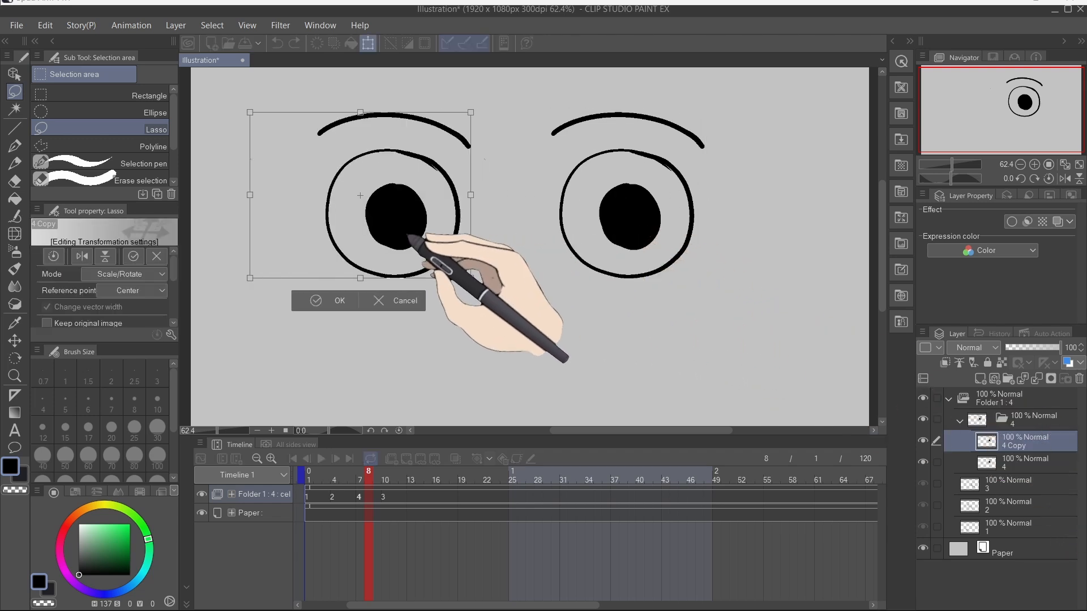
right_click(405, 235)
left_click(473, 386)
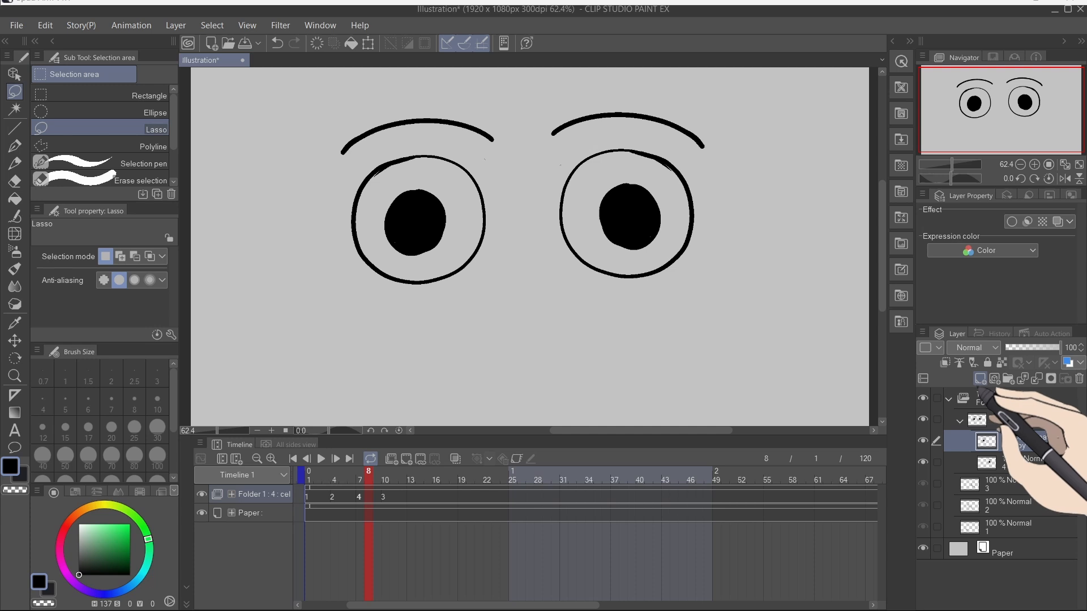
left_click(1000, 527)
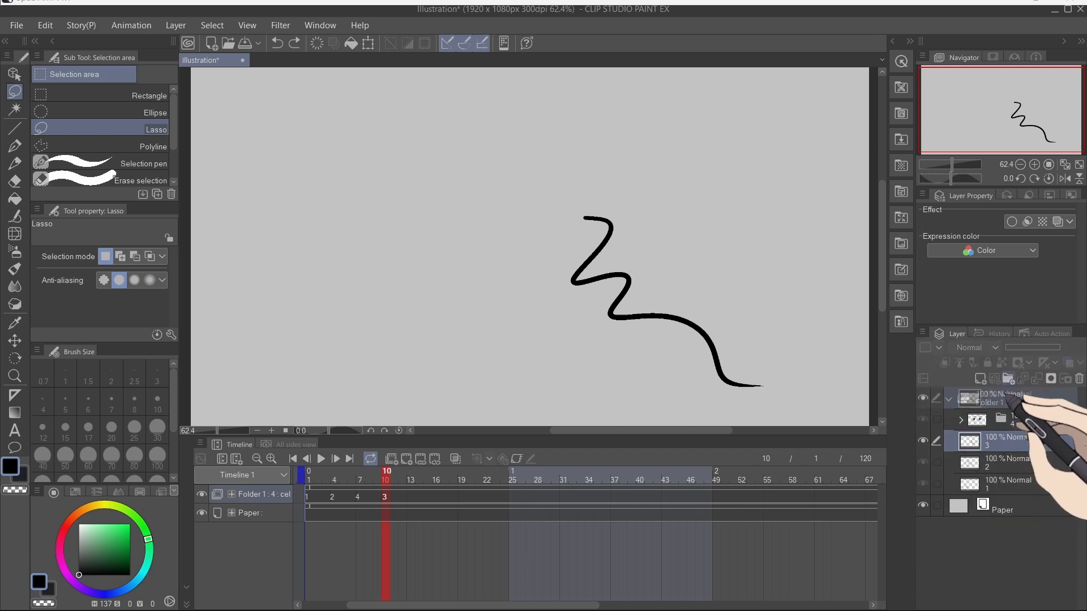
Step: Move cel layers 3, 2 and 1 into their own cel folders inside the animation folder
left_click_drag(1007, 382, 1008, 379)
left_click(1014, 483)
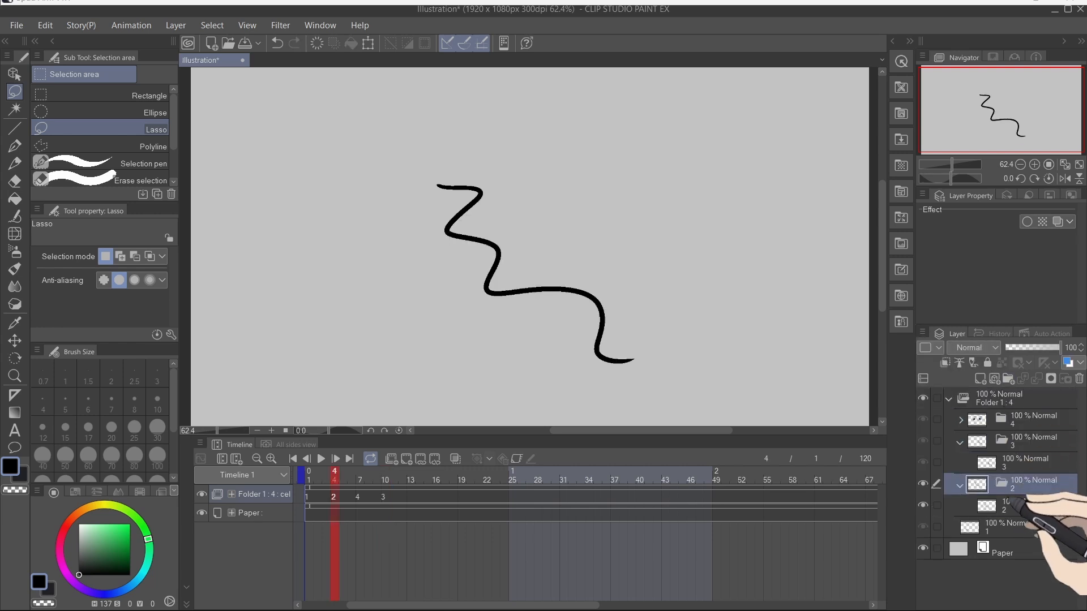
left_click(1011, 527)
left_click_drag(1011, 528, 1007, 379)
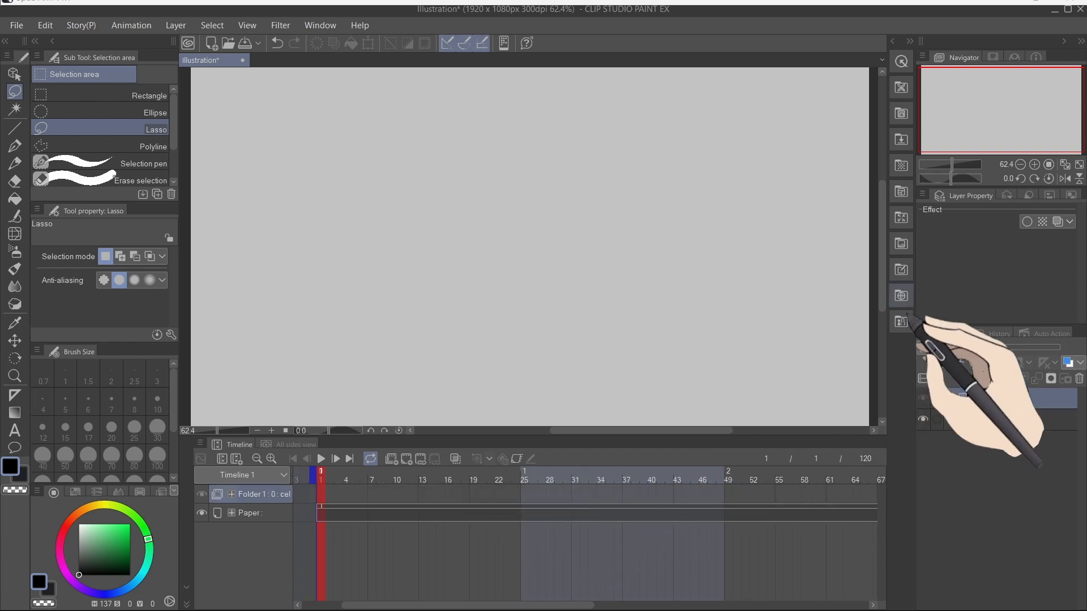
Step: Run the Animation setup auto action to create a cel with LA, Color, SAH, BG and R layers
left_click(1067, 196)
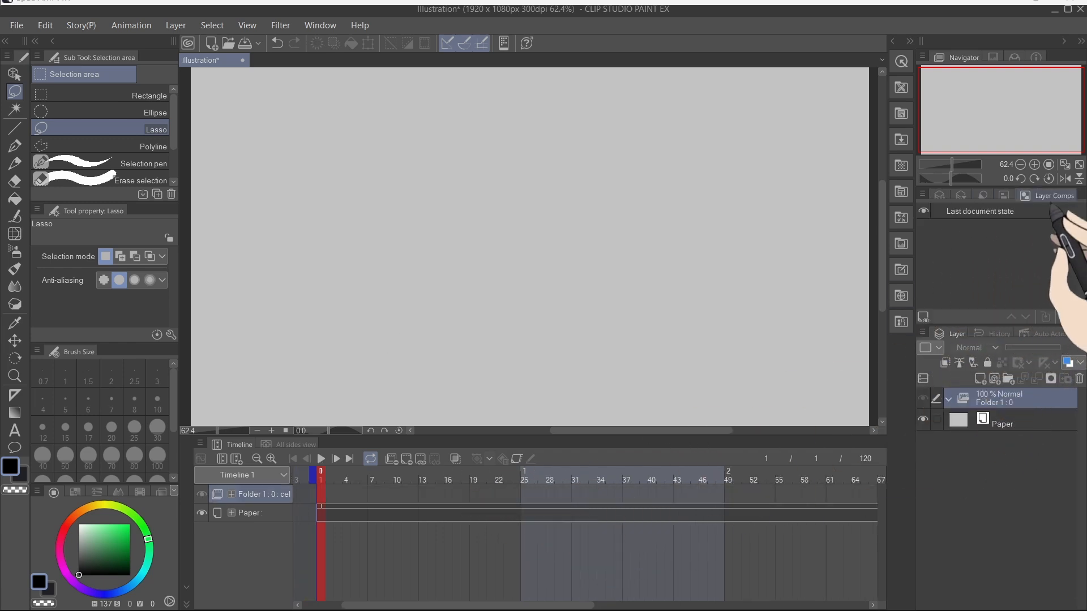
left_click(1000, 197)
left_click(960, 196)
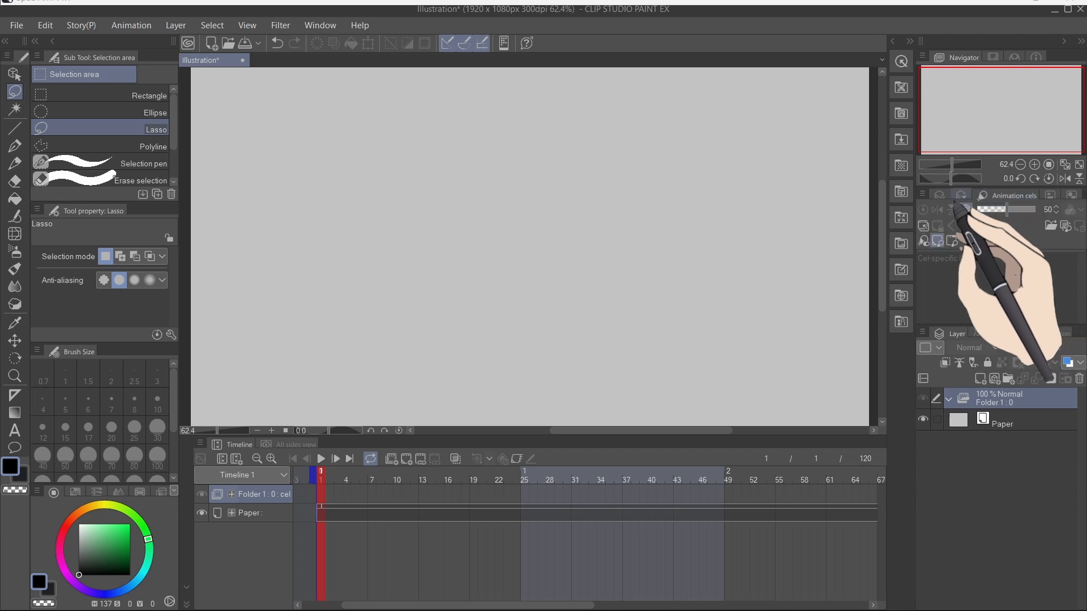
left_click(940, 196)
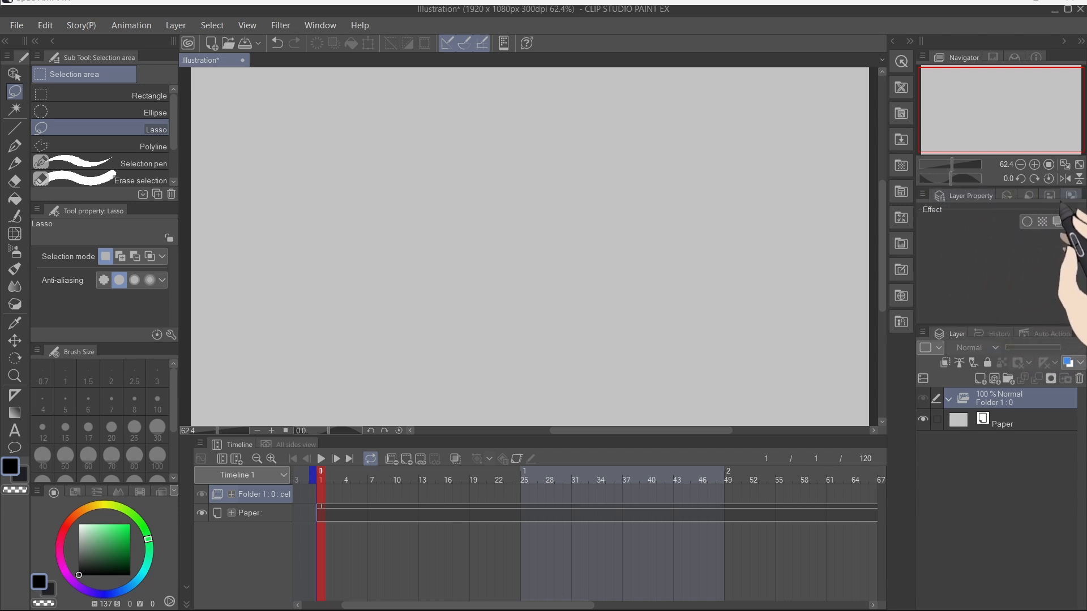
left_click(1047, 334)
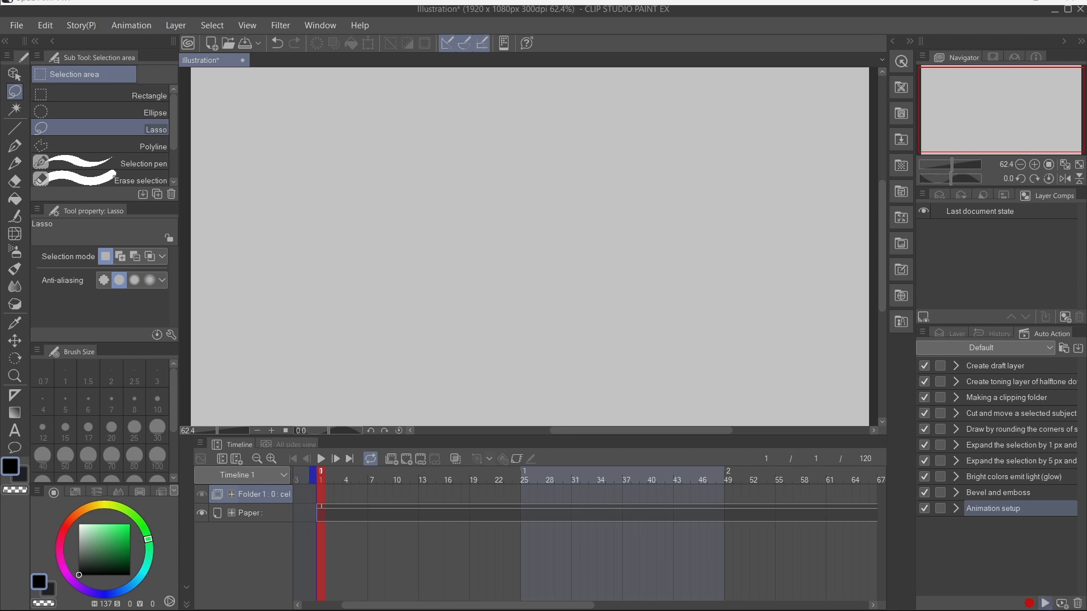
left_click(949, 335)
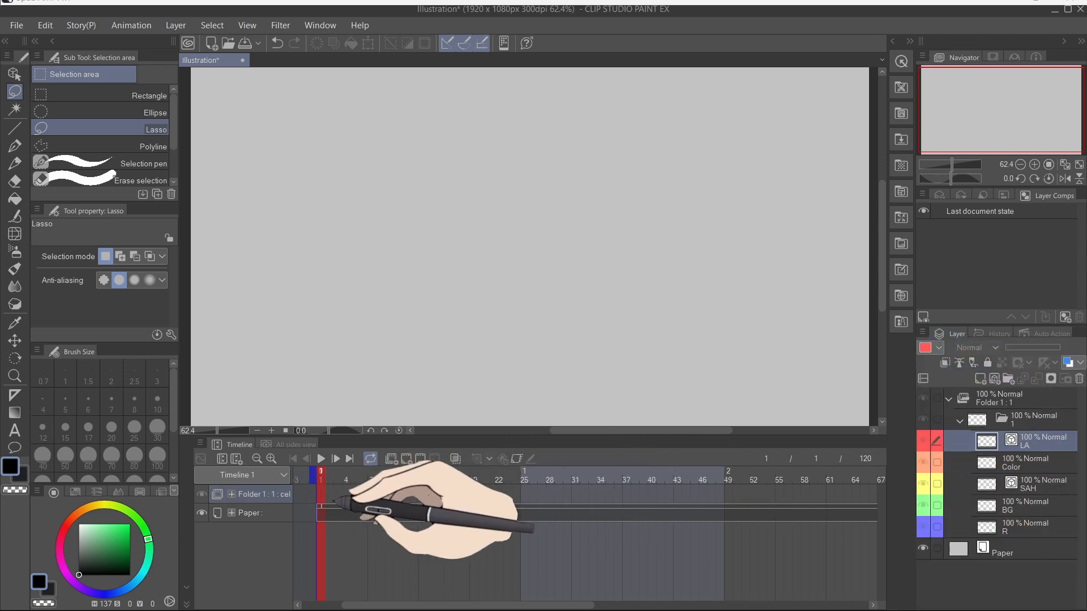
Step: Set the layer thumbnail size to Large
right_click(321, 496)
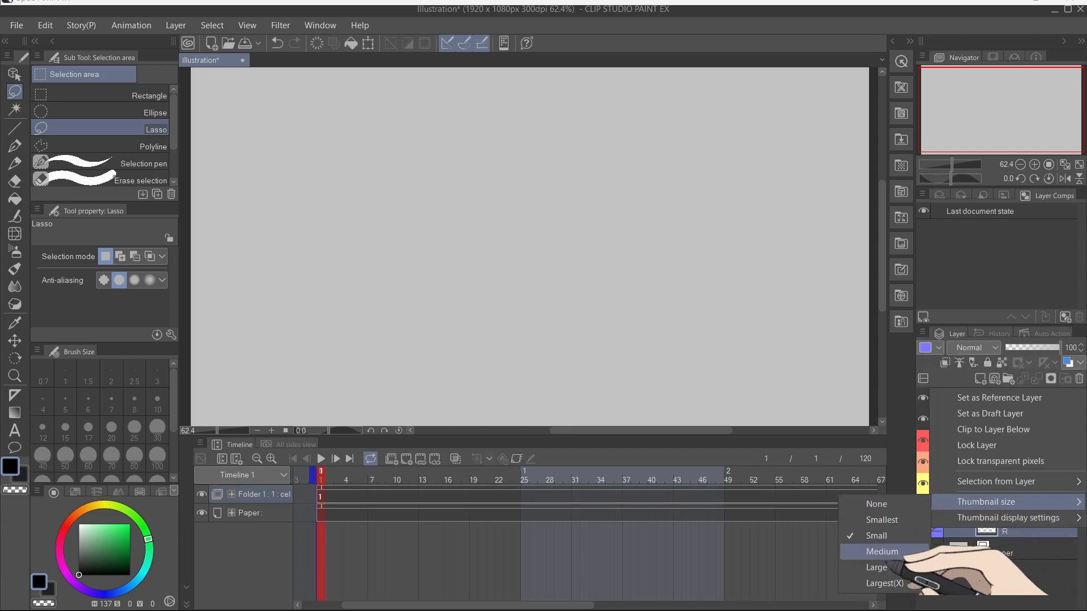
left_click(903, 568)
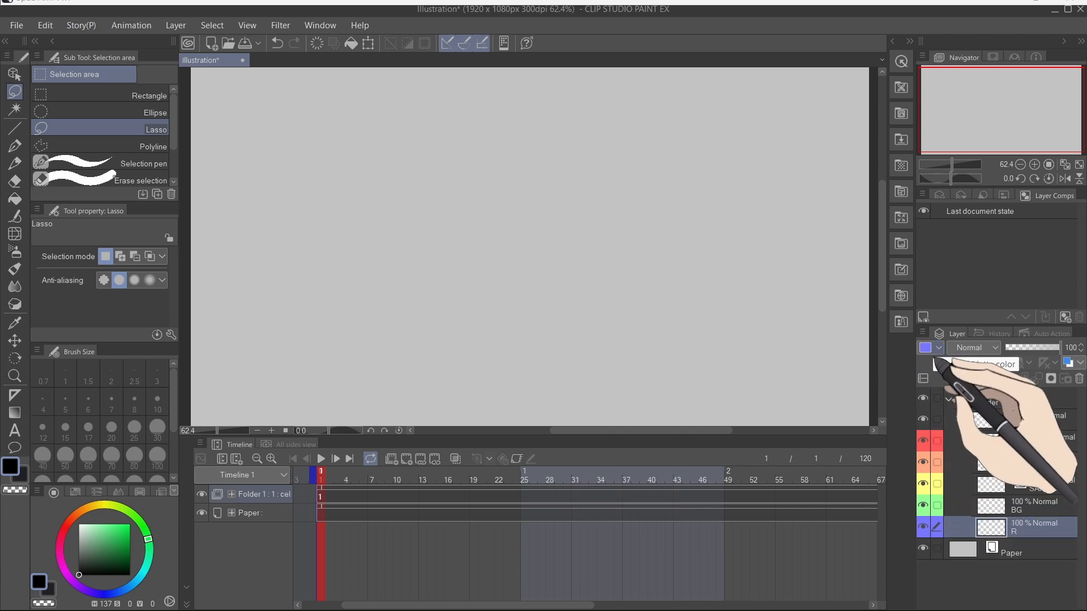
left_click(938, 351)
left_click(937, 352)
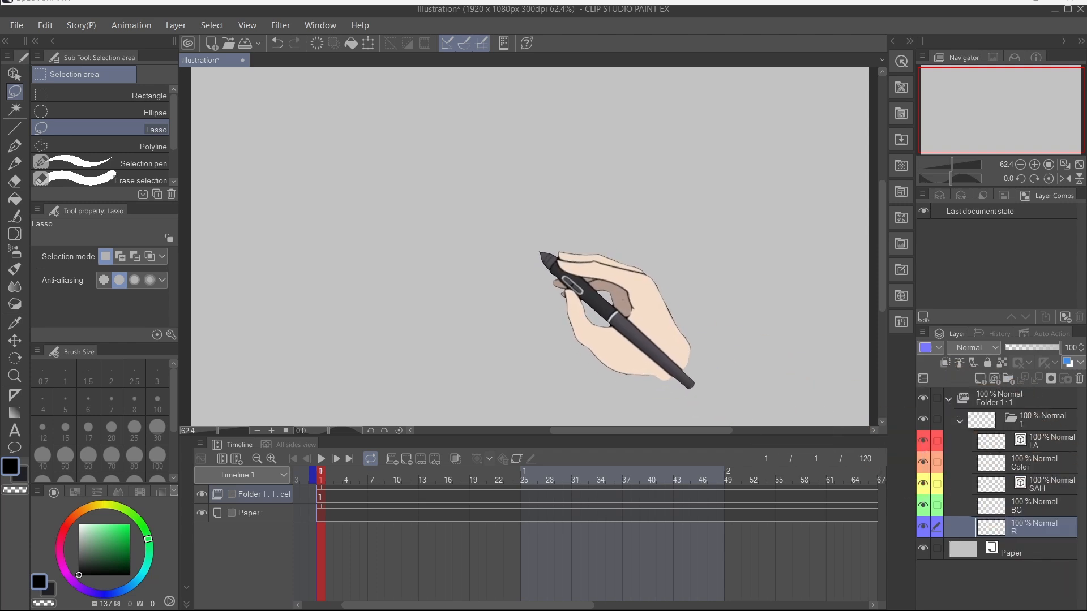
Step: Sketch the rough head in blue with the G-pen on the R layer
key("p")
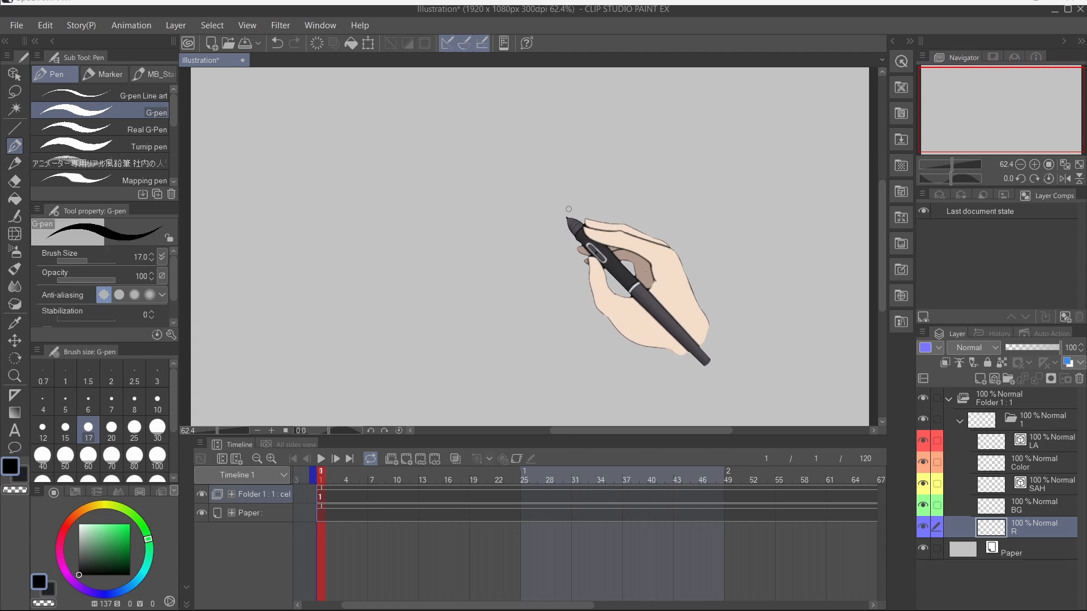
left_click(108, 594)
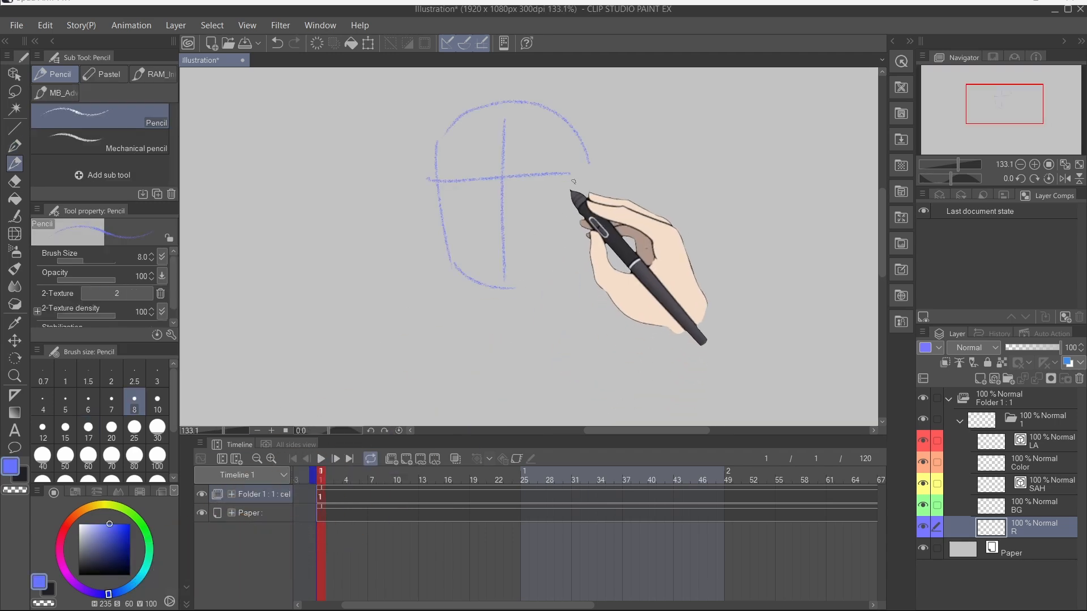
mouse_move(575, 195)
left_mouse_down()
mouse_move(572, 227)
mouse_move(510, 283)
mouse_move(577, 203)
left_mouse_up()
key("ctrl+z")
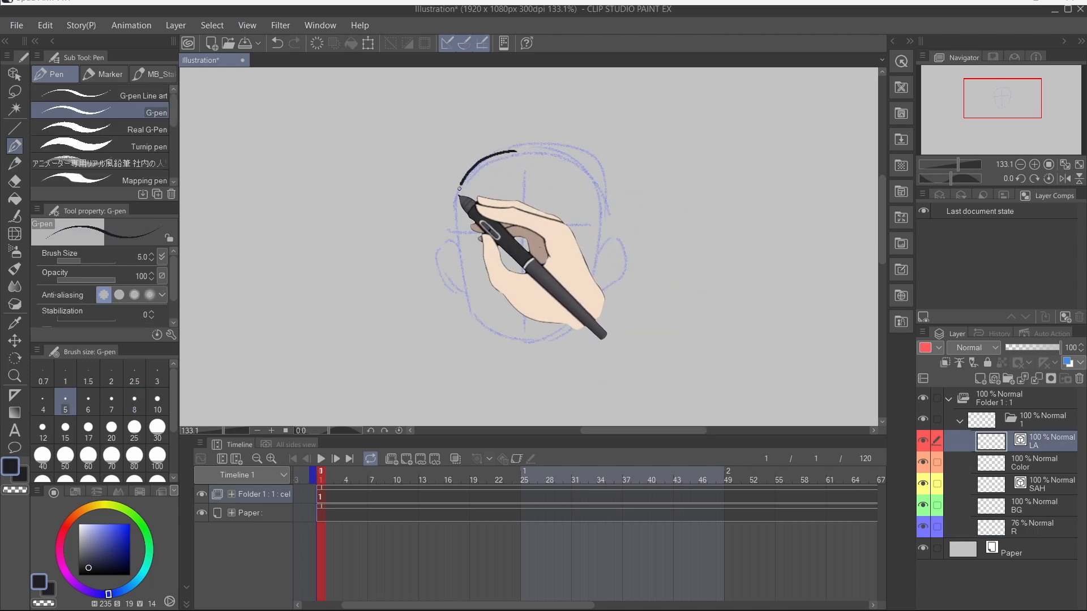
mouse_move(455, 227)
left_mouse_down()
mouse_move(461, 306)
mouse_move(478, 327)
left_mouse_up()
mouse_move(500, 154)
left_mouse_down()
mouse_move(560, 159)
mouse_move(590, 186)
mouse_move(597, 247)
mouse_move(586, 323)
left_mouse_up()
mouse_move(478, 327)
left_mouse_down()
mouse_move(542, 341)
mouse_move(532, 339)
mouse_move(586, 311)
left_mouse_up()
Step: Draw blue shadow lines on the SAH layer along the neck and inside both ears
scroll(566, 173, "up", 12)
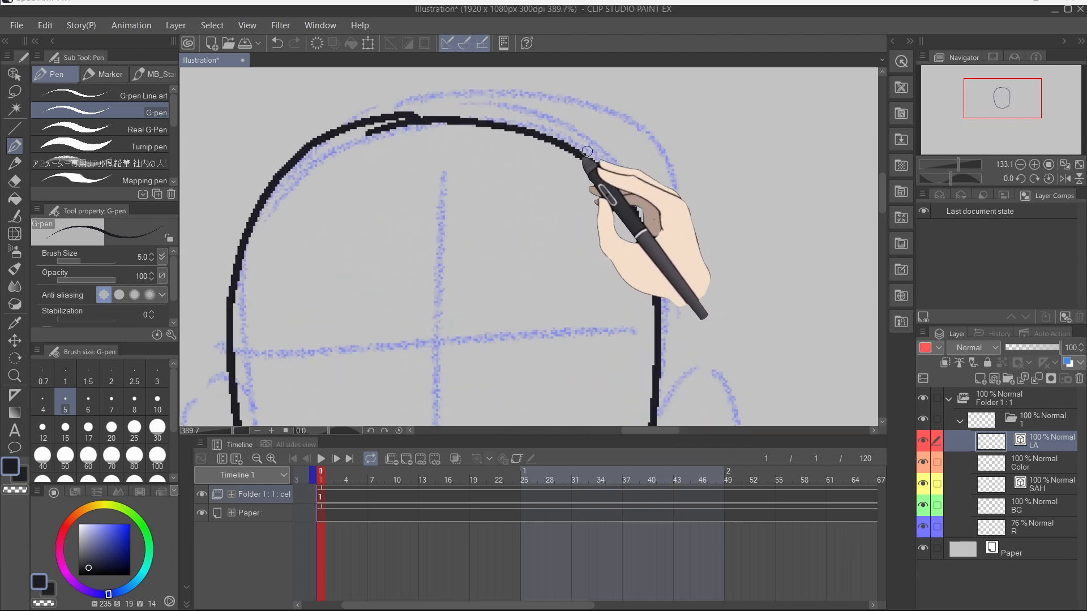
scroll(559, 161, "down", 6)
scroll(557, 193, "up", 4)
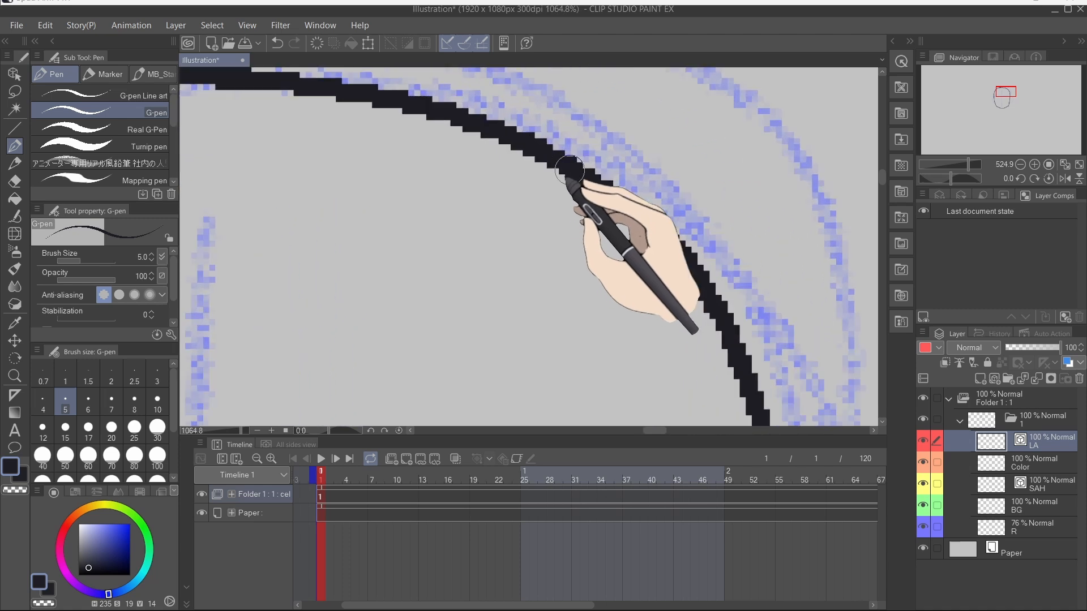
scroll(557, 205, "down", 9)
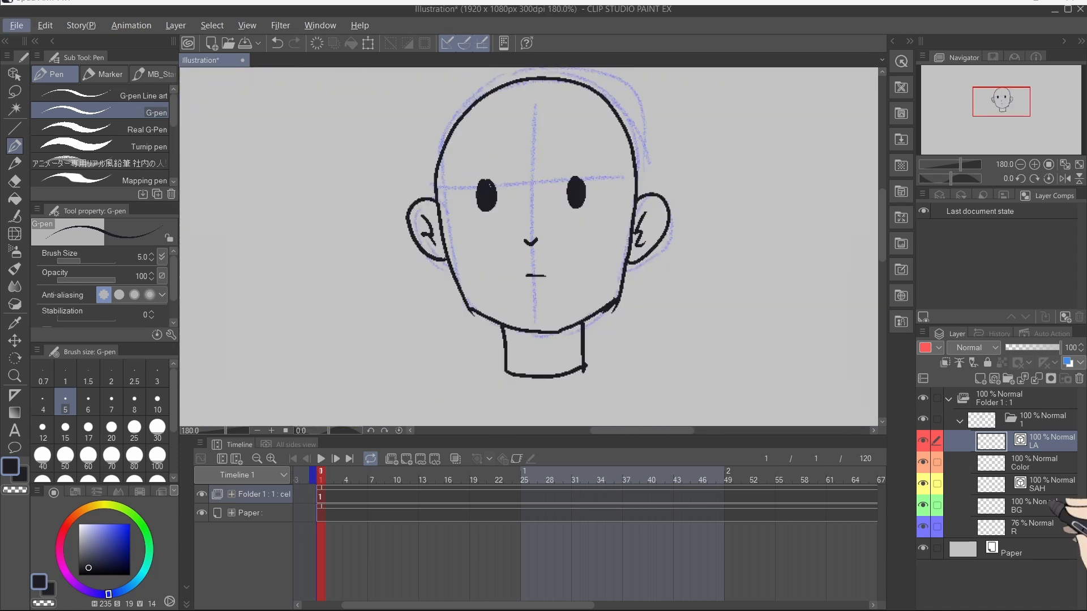
left_click(1047, 484)
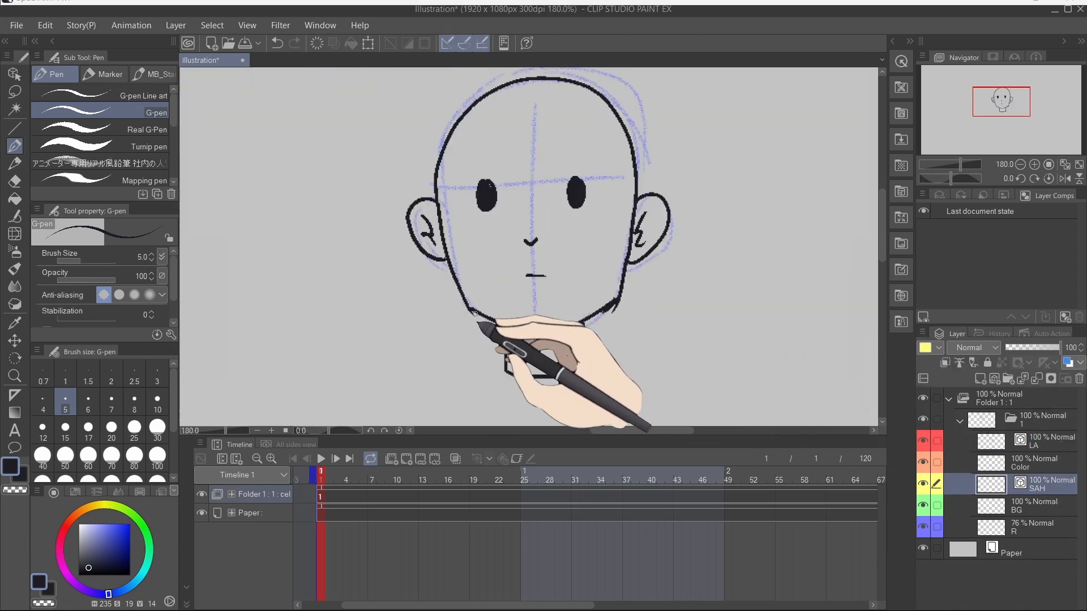
left_click(109, 523)
mouse_move(506, 343)
left_mouse_down()
mouse_move(520, 353)
mouse_move(581, 340)
left_mouse_up()
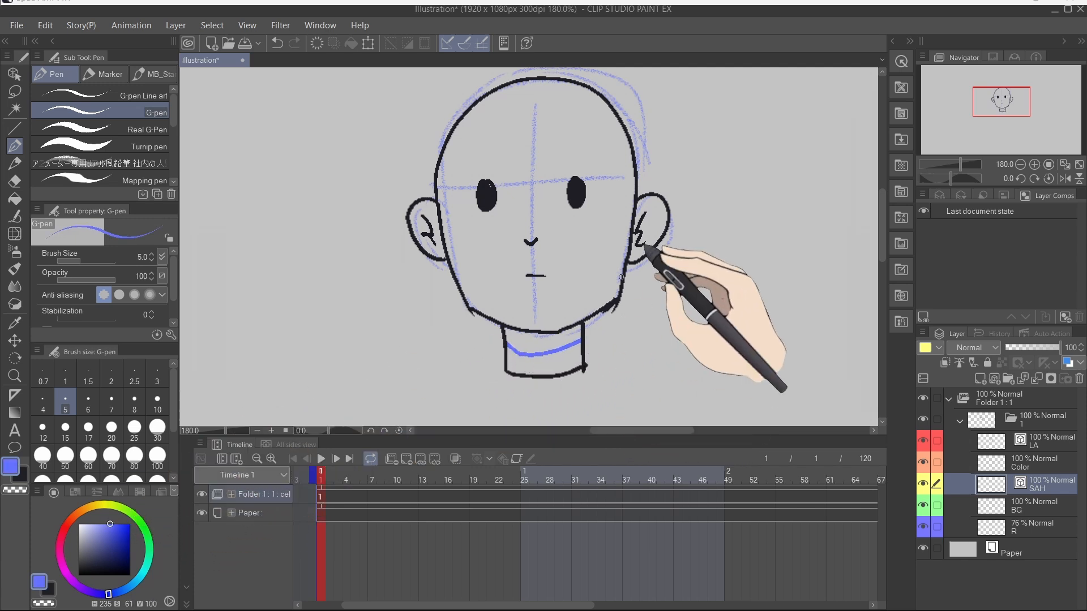
left_click_drag(646, 212, 648, 239)
left_click_drag(419, 216, 434, 249)
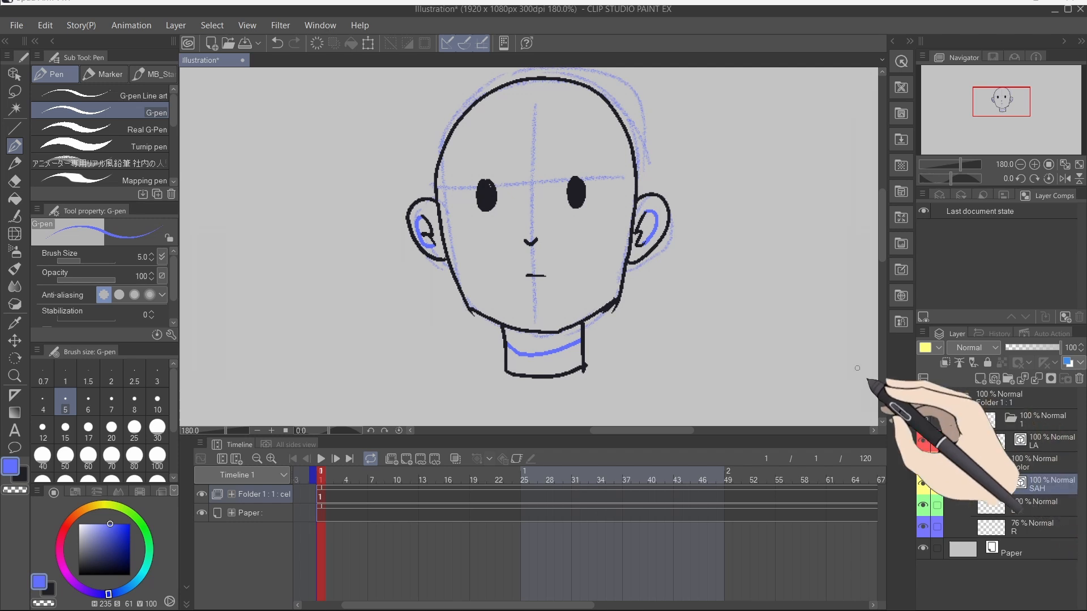
left_click_drag(817, 355, 457, 333)
scroll(615, 276, "up", 8)
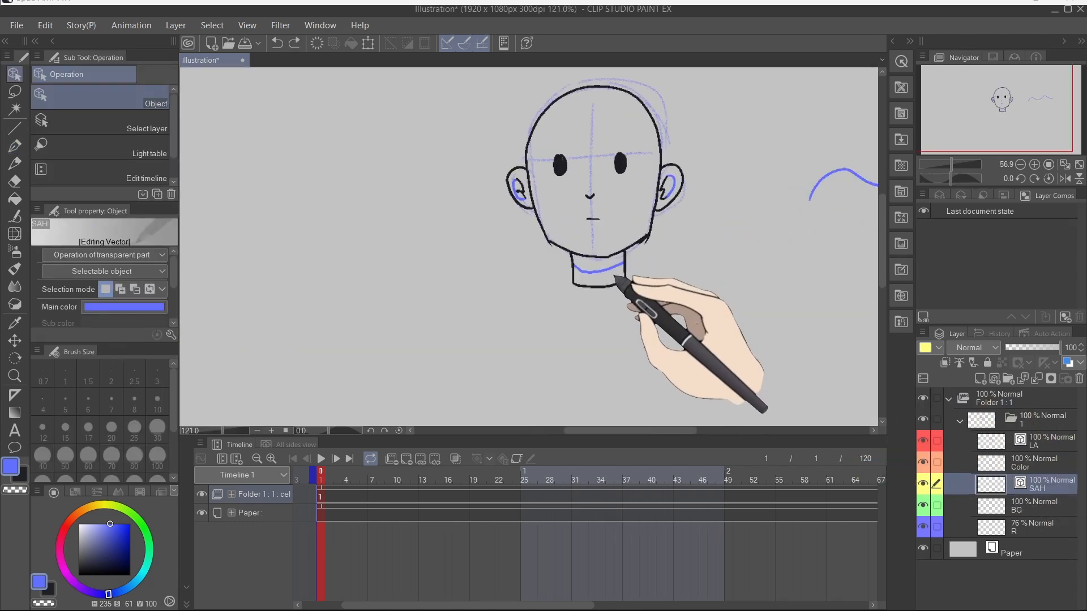
scroll(617, 278, "up", 5)
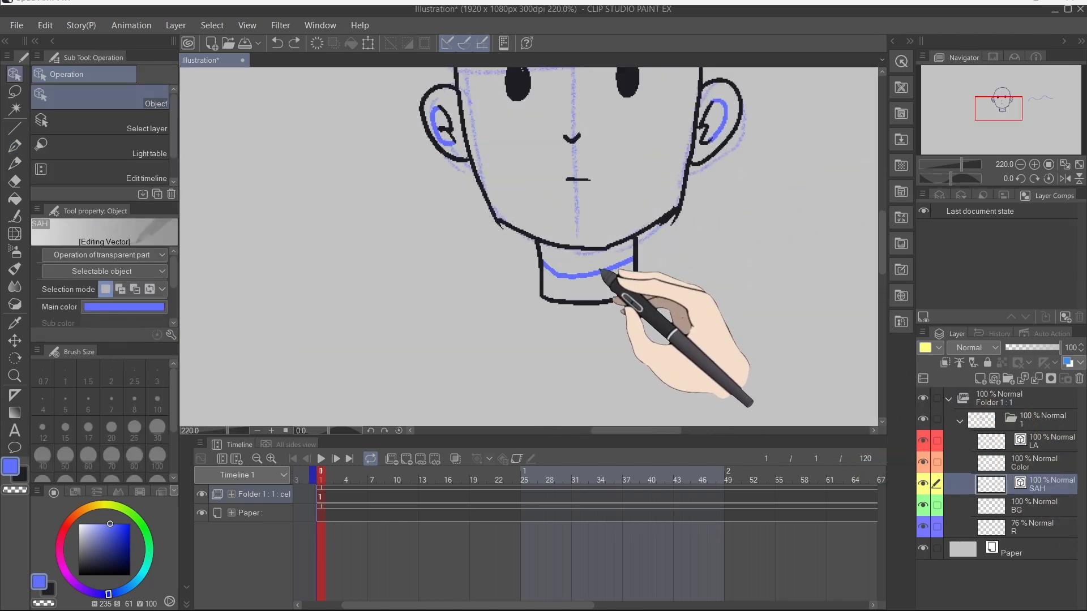
left_click_drag(589, 236, 559, 345)
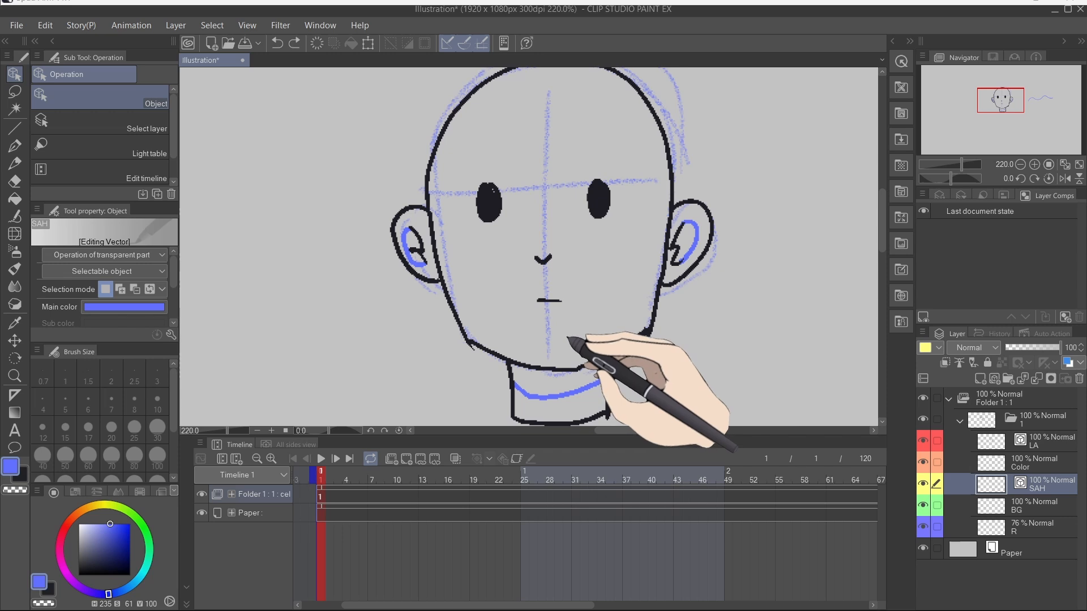
Step: Select the Color layer and hide the rough R layer
left_click(1047, 449, "shift")
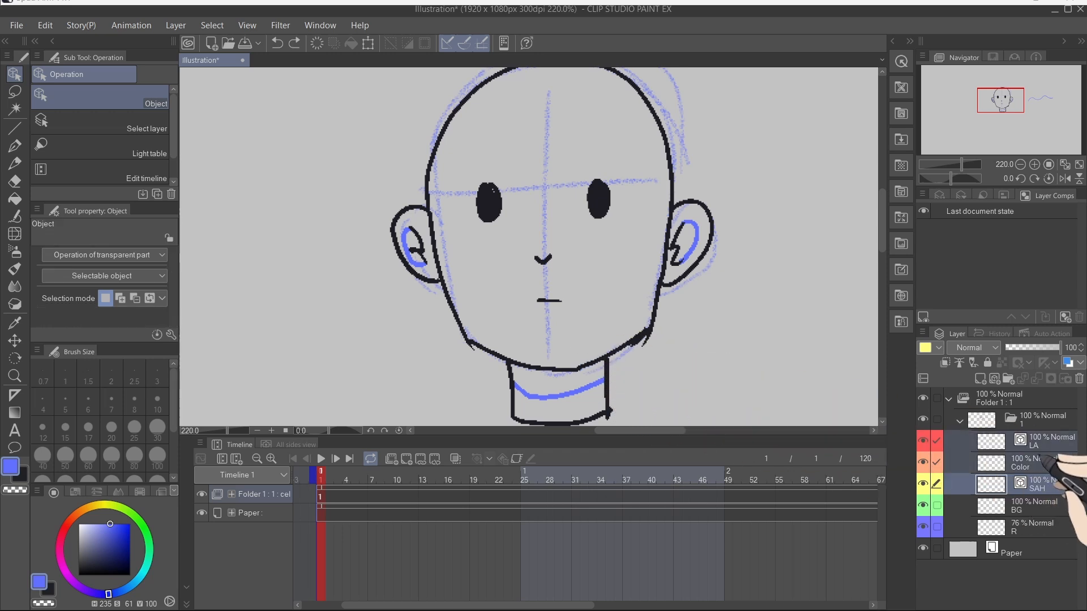
right_click(1042, 447)
left_click(990, 303)
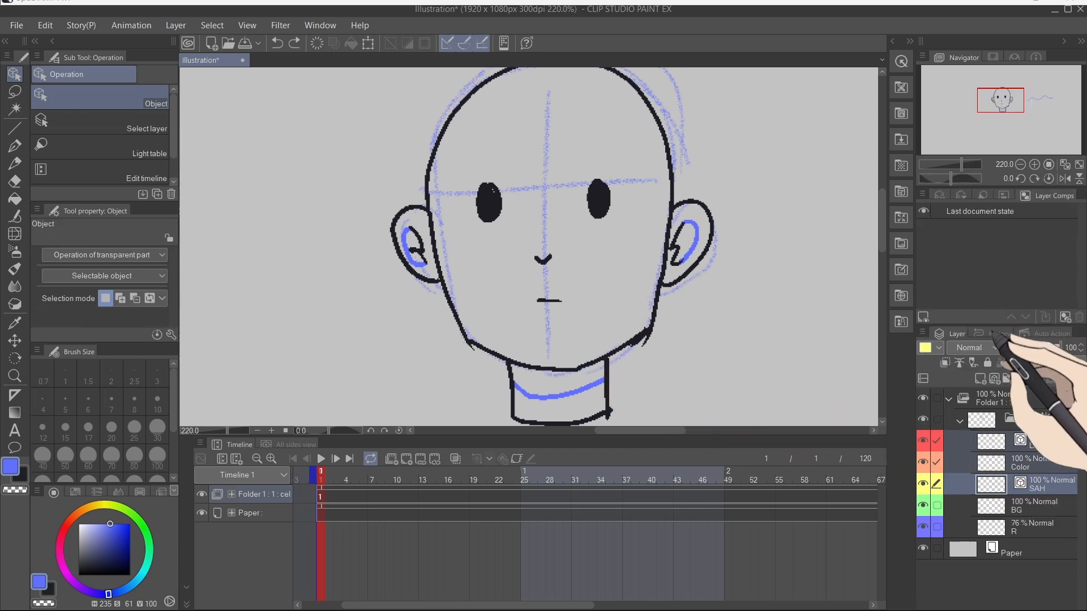
left_click(1036, 463)
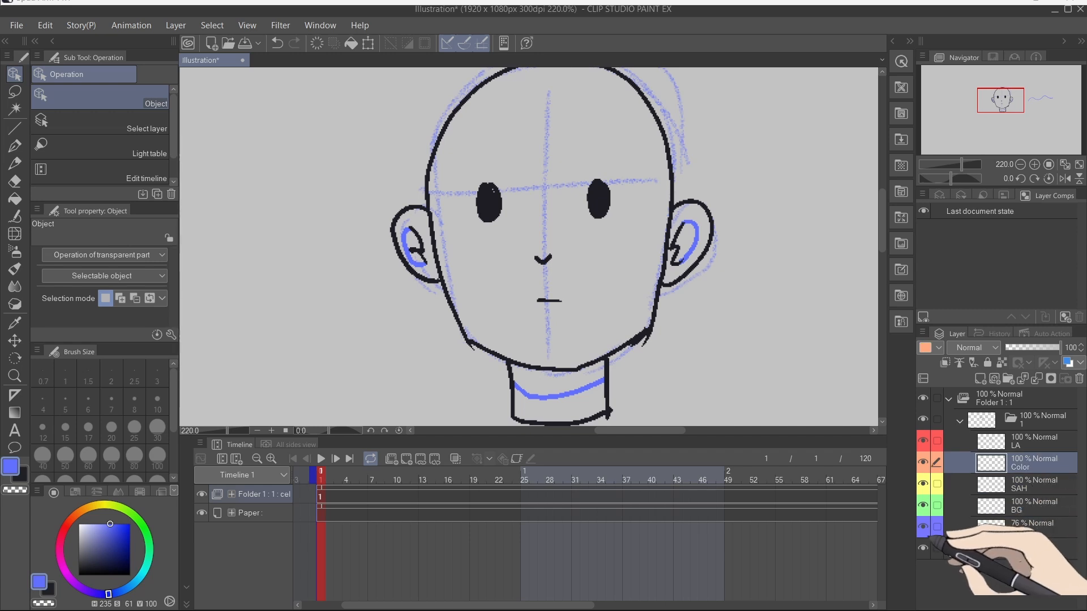
left_click(923, 527)
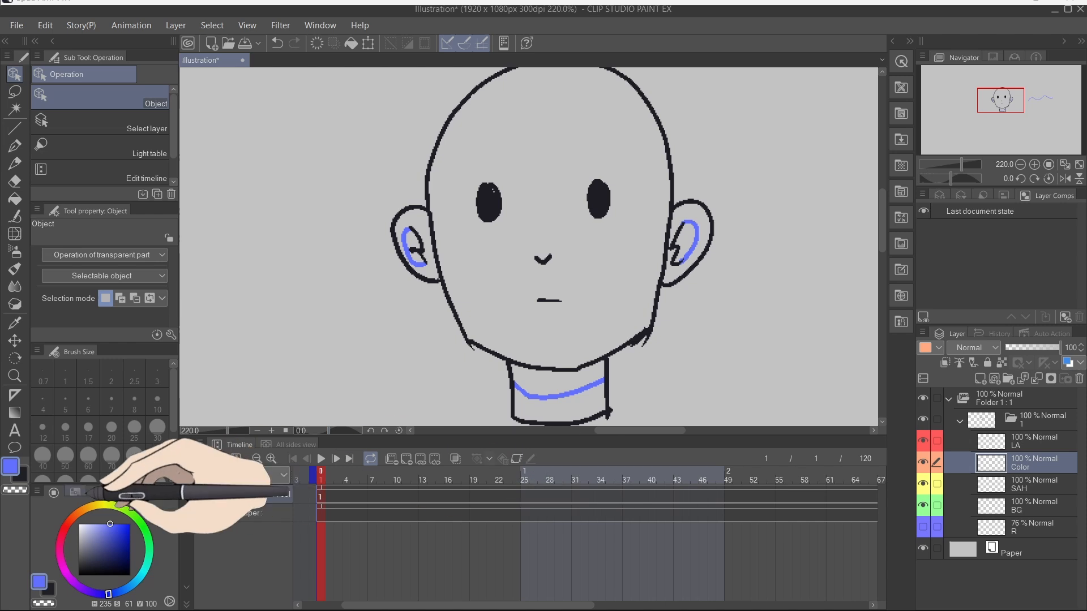
Step: Pick a peach skin colour and fill the face and neck with the Fill tool
left_click(82, 510)
left_click_drag(118, 485, 117, 418)
left_click(87, 475)
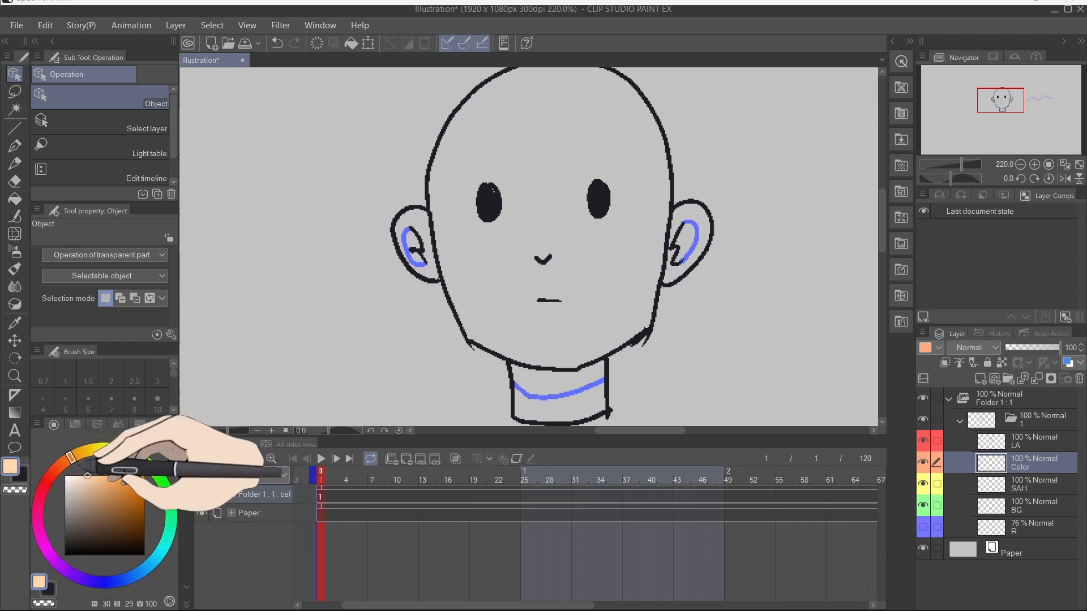
key("g")
left_click(508, 276)
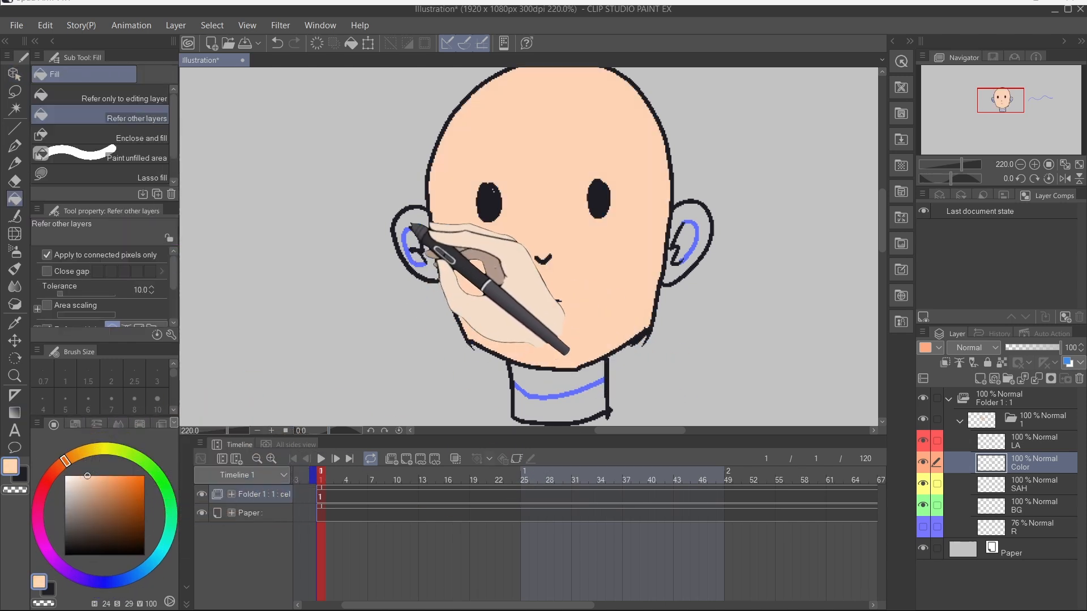
left_click(568, 407)
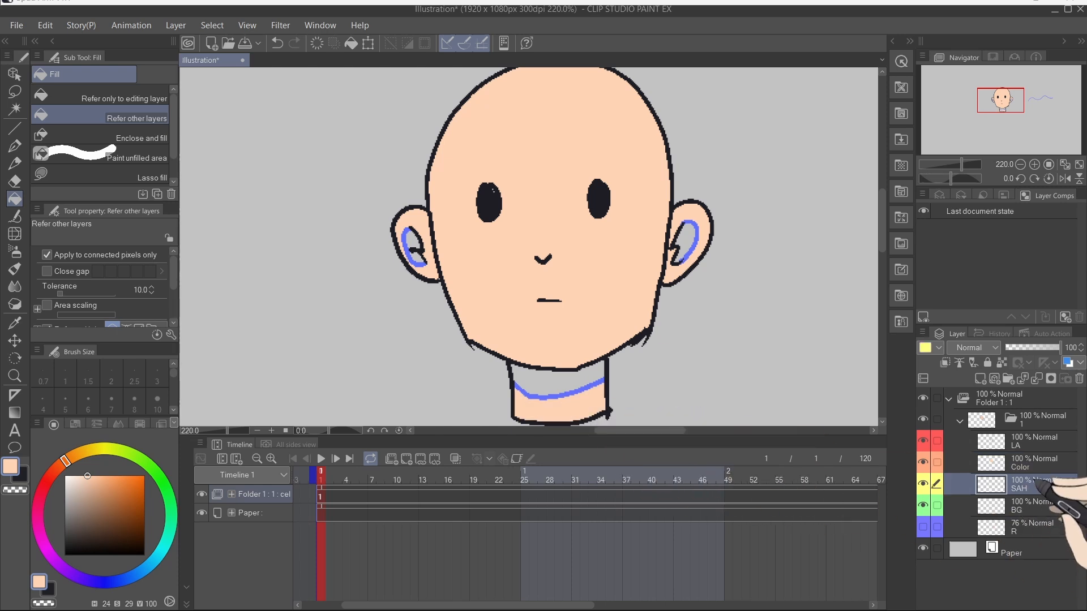
Step: Pick a darker tan colour and fill the neck shadow and inside both ears
left_click(90, 496)
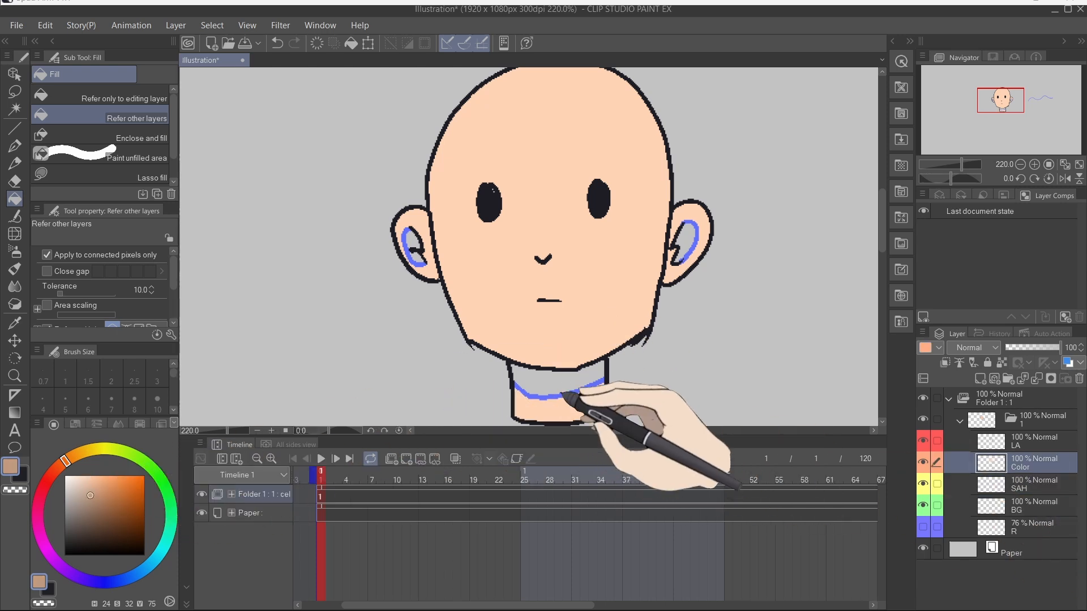
left_click(561, 391)
left_click(413, 249)
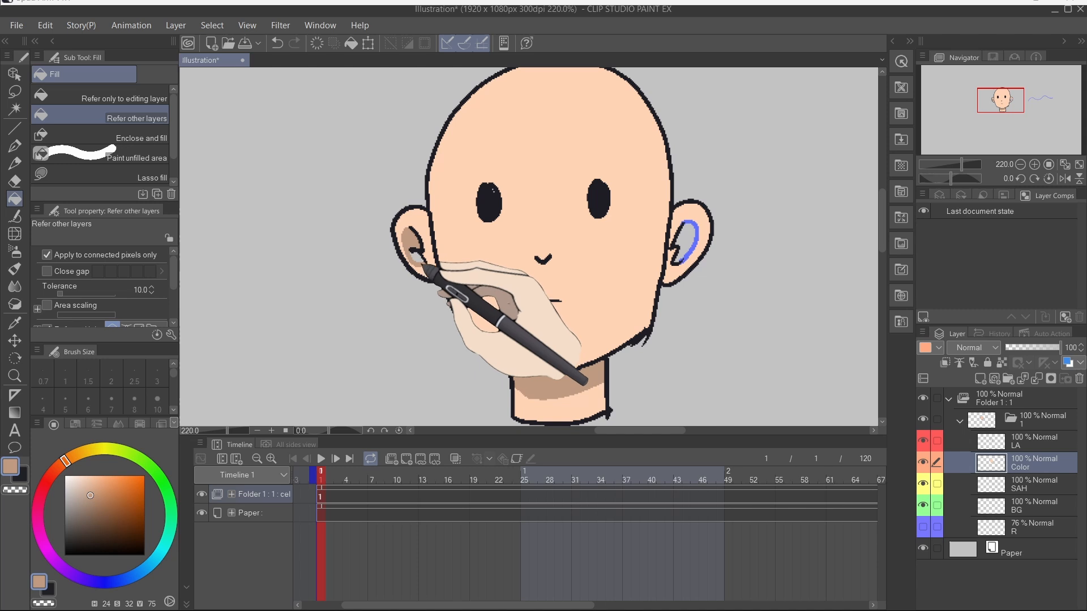
left_click(689, 237)
scroll(687, 273, "up", 6)
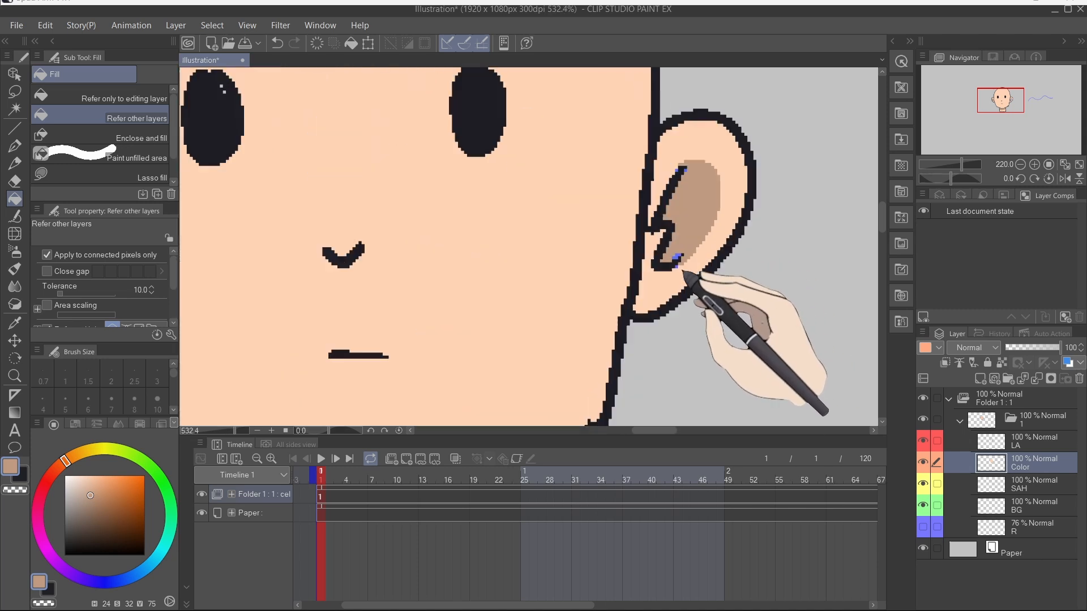
scroll(681, 136, "up", 4)
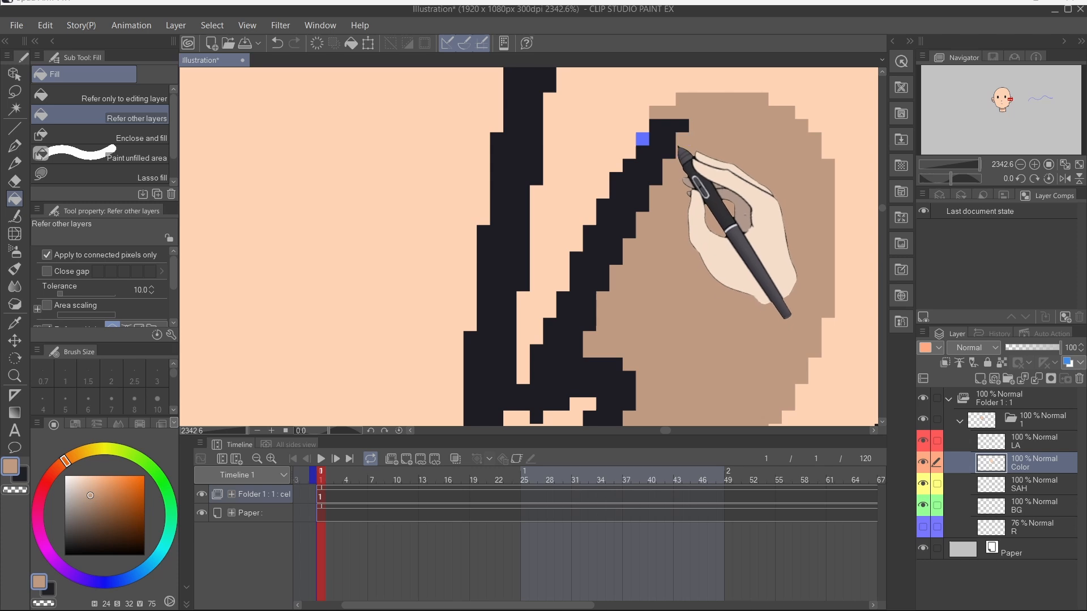
Step: Fill a small unfilled spot inside the ear and save the illustration
scroll(645, 159, "down", 4)
scroll(673, 339, "up", 3)
left_click(654, 311)
scroll(659, 324, "down", 6)
scroll(373, 286, "up", 3)
scroll(424, 288, "down", 2)
key("ctrl+s")
scroll(438, 292, "down", 3)
scroll(501, 260, "up", 5)
scroll(502, 259, "down", 6)
scroll(526, 285, "up", 3)
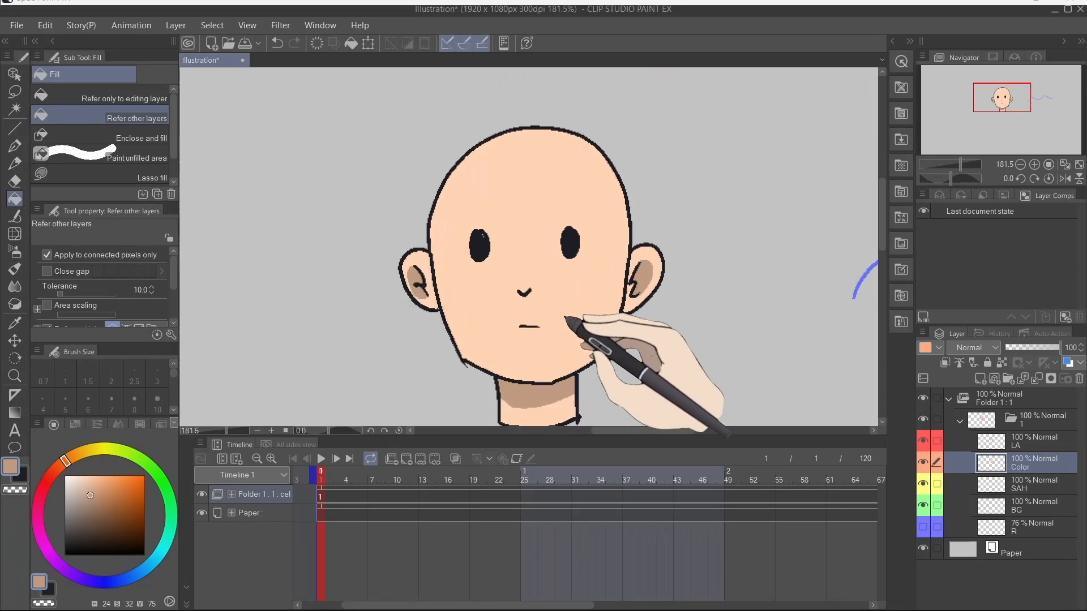
Step: Open a new Animation project and examine its title-safe area, overflow frame and preset options
left_click_drag(559, 338, 566, 297)
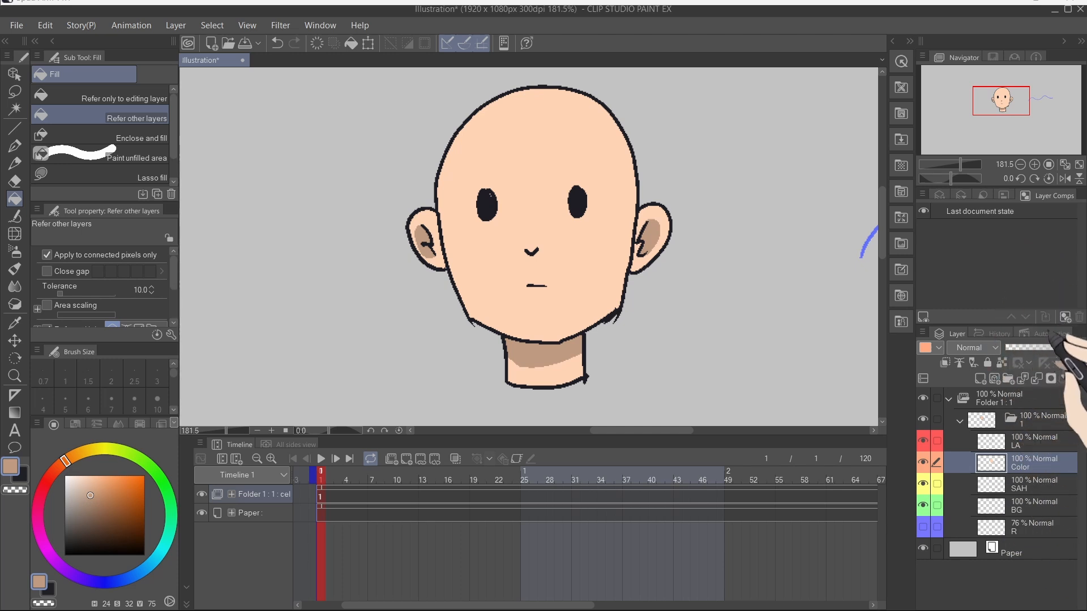
left_click(1045, 335)
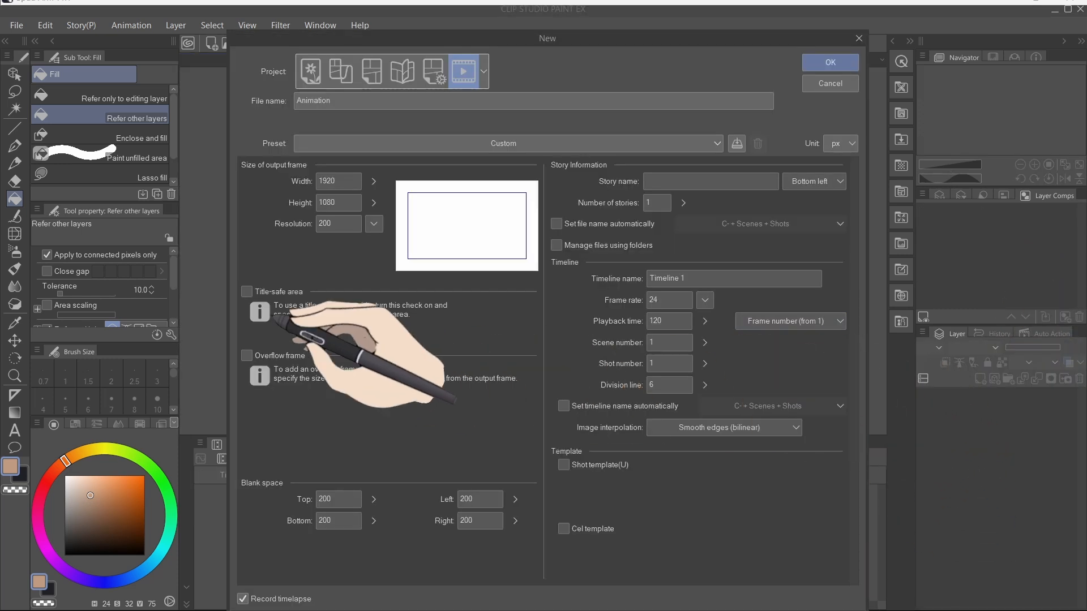
left_click(247, 292)
left_click(246, 356)
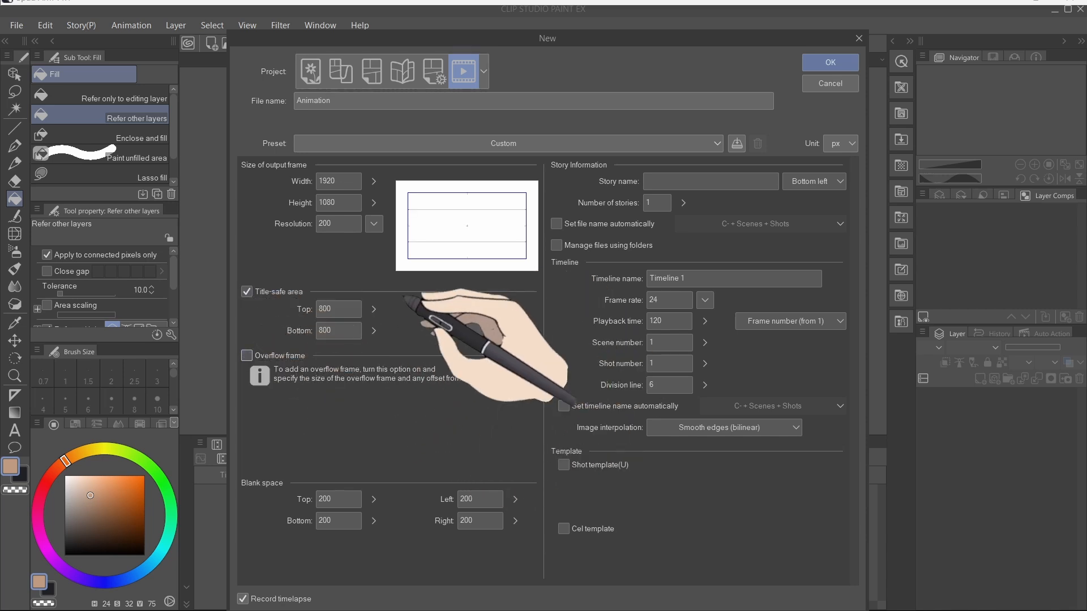
left_click(246, 292)
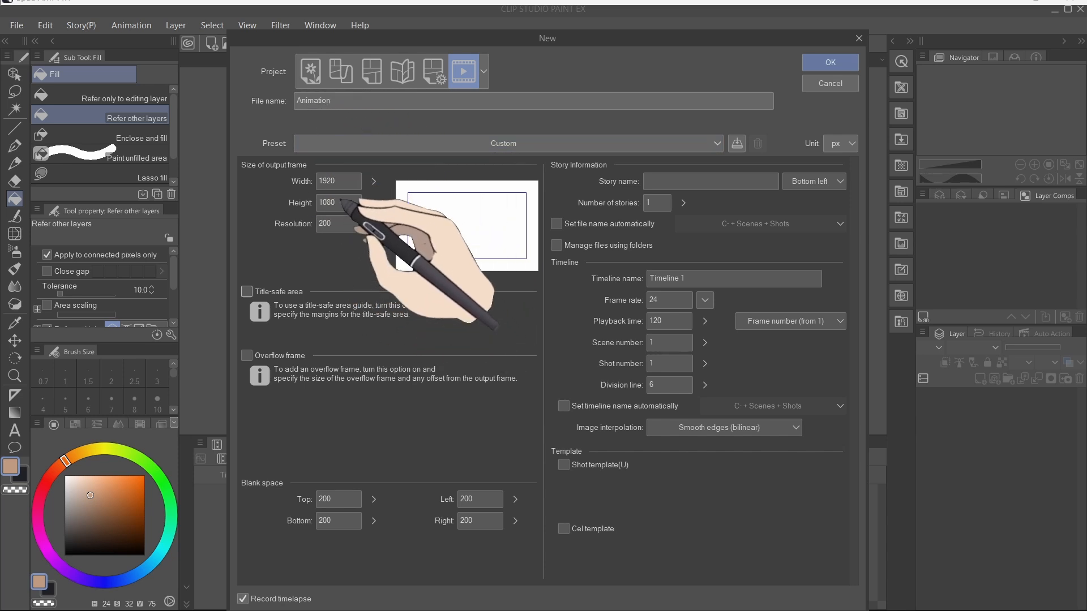
left_click(335, 147)
left_click(340, 148)
left_click(341, 147)
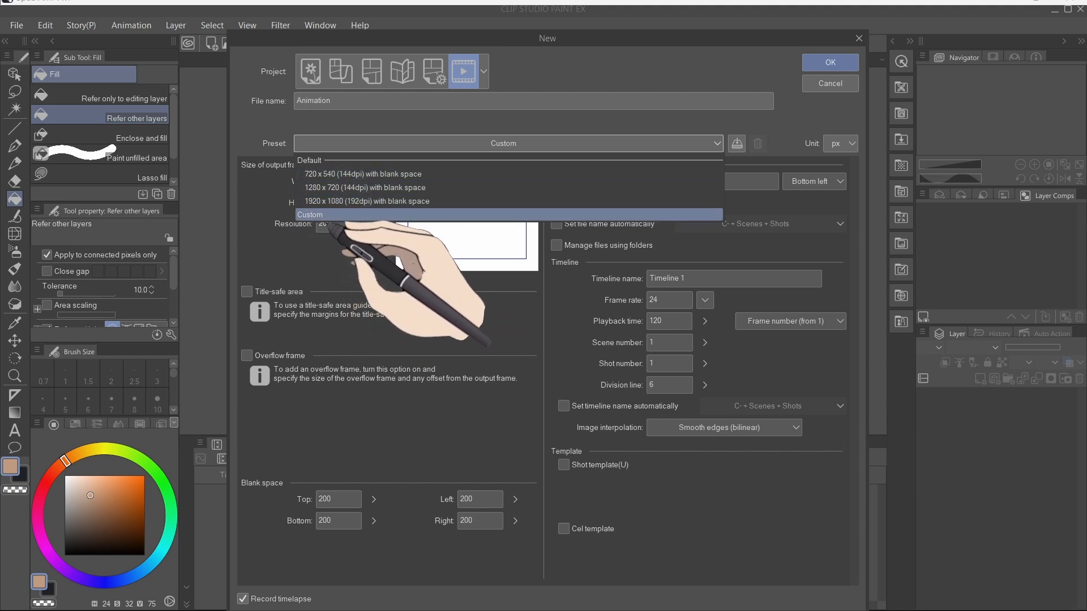
left_click(339, 214)
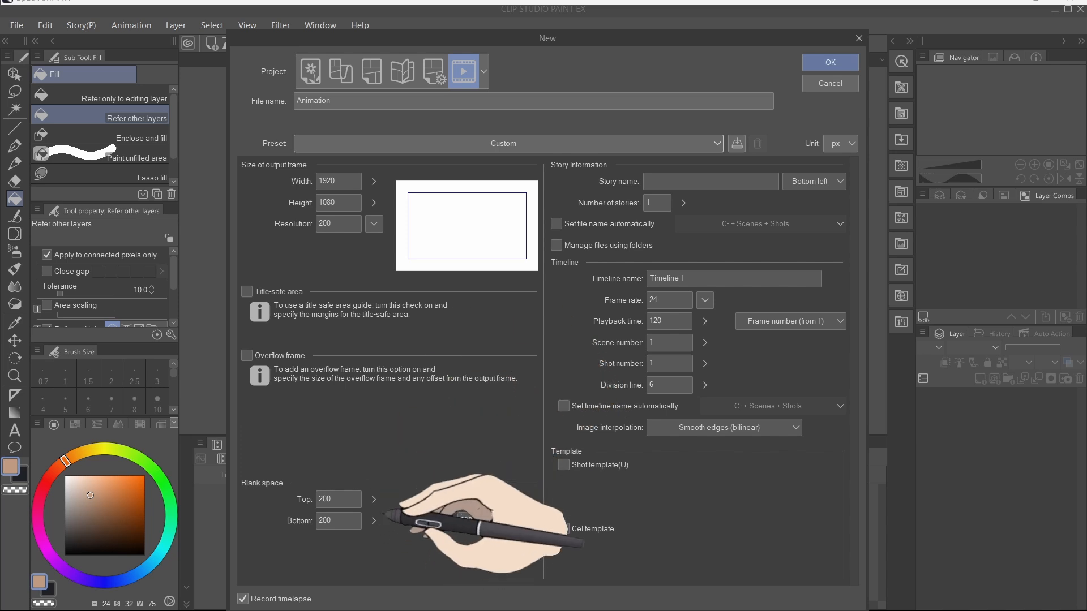
Step: Create the new Animation file at 1920 x 1080 with 200 px blank space on each side
left_click(374, 499)
left_click_drag(372, 500, 377, 519)
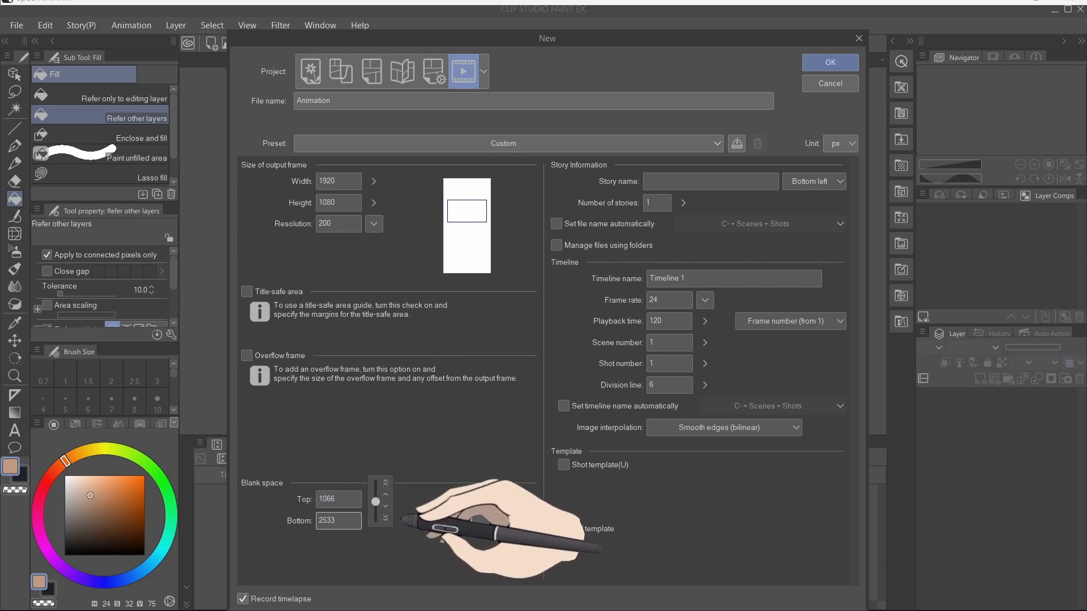
left_click(524, 504)
left_click_drag(532, 508, 533, 517)
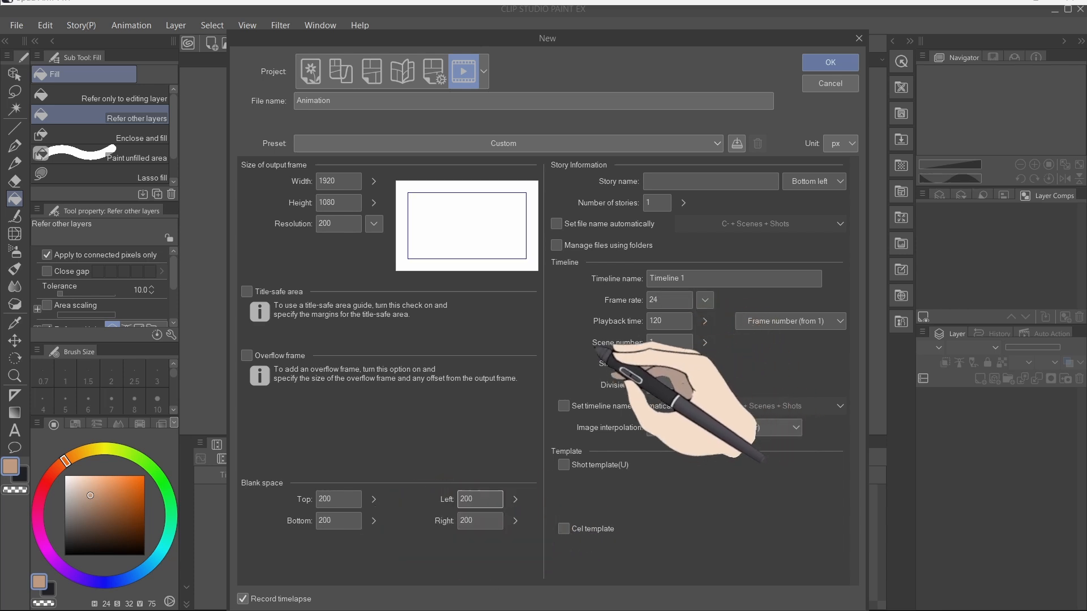
left_click(685, 278)
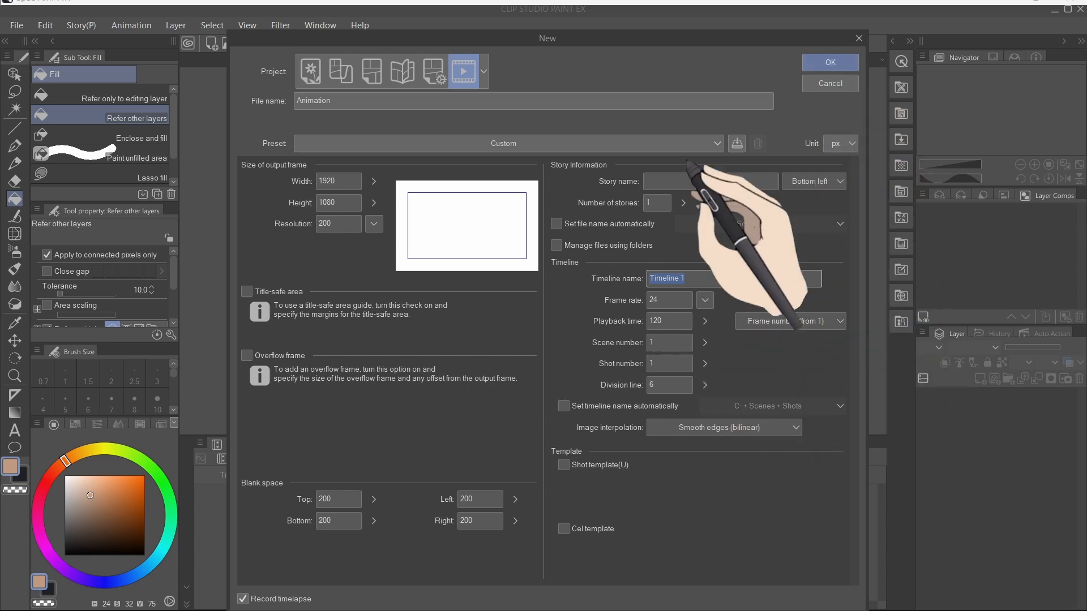
left_click(827, 62)
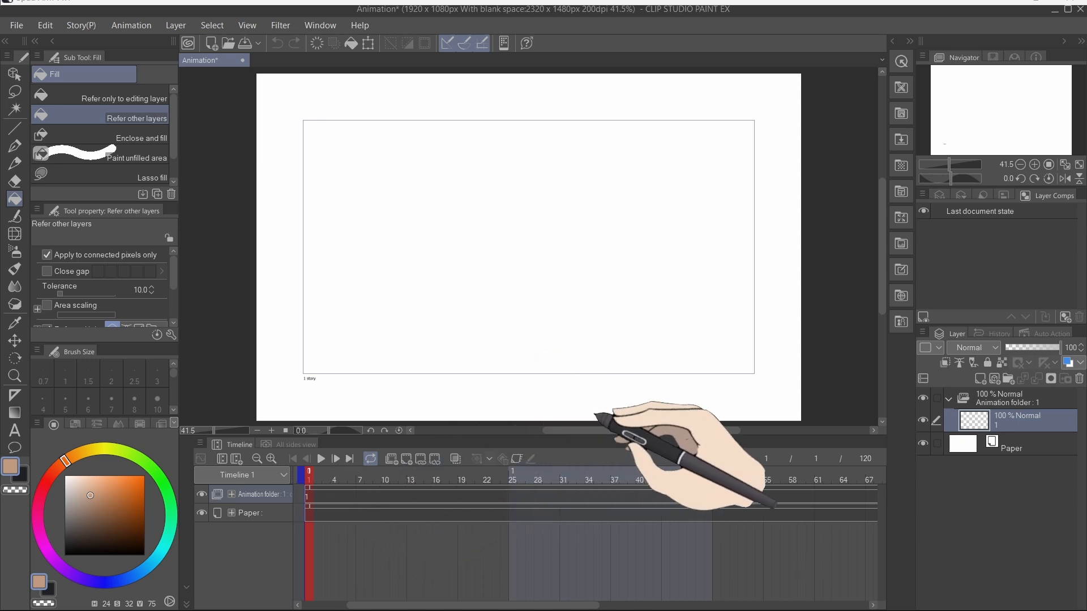
Step: Set the Paper layer's colour to a light grey
left_click(969, 454)
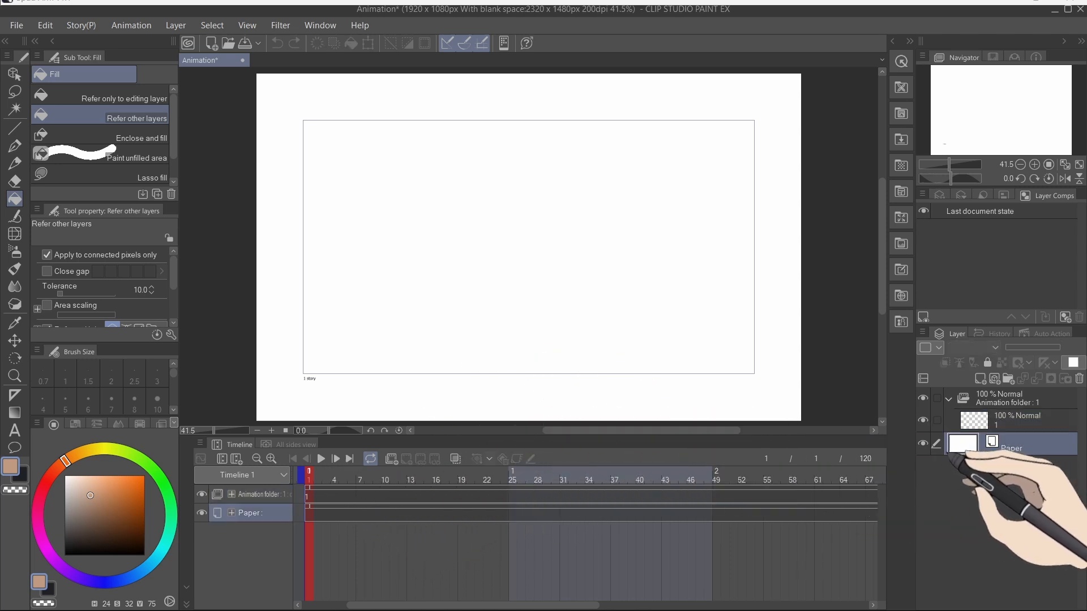
double_click(965, 453)
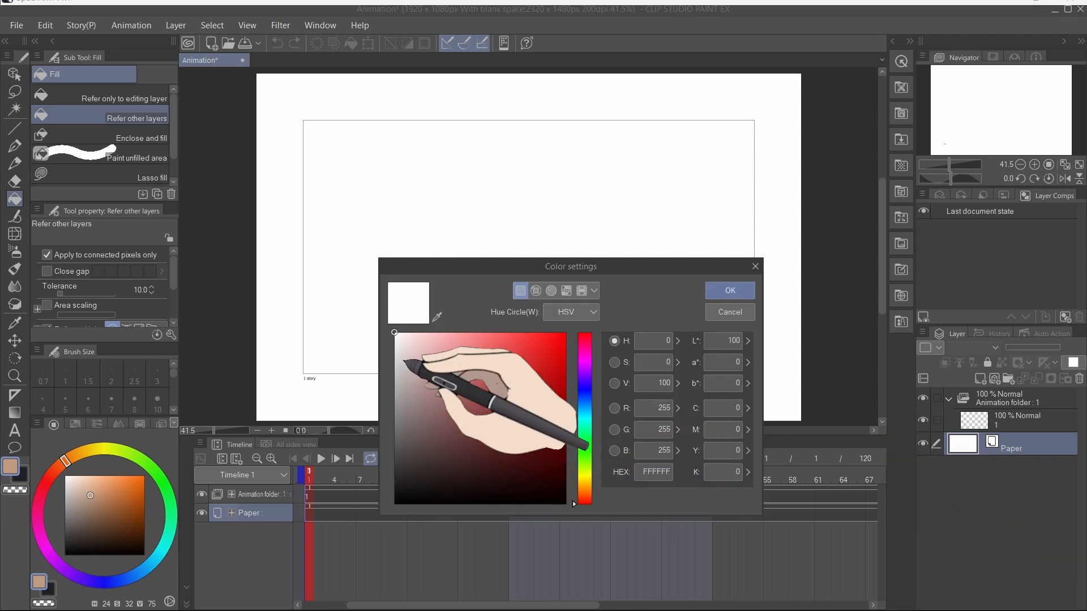
left_click_drag(406, 354, 395, 382)
left_click(708, 294)
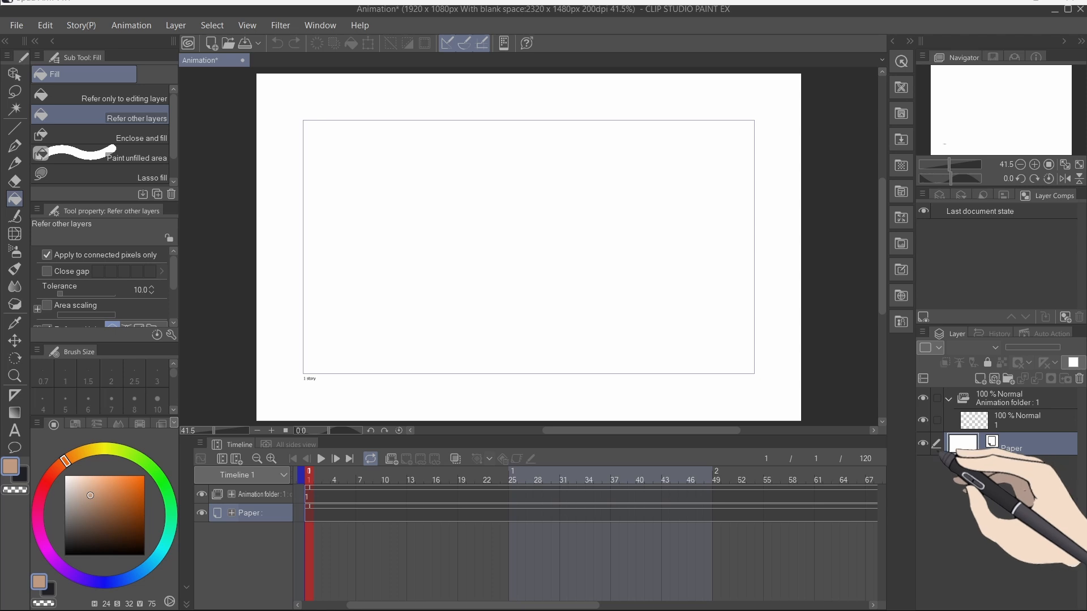
double_click(962, 447)
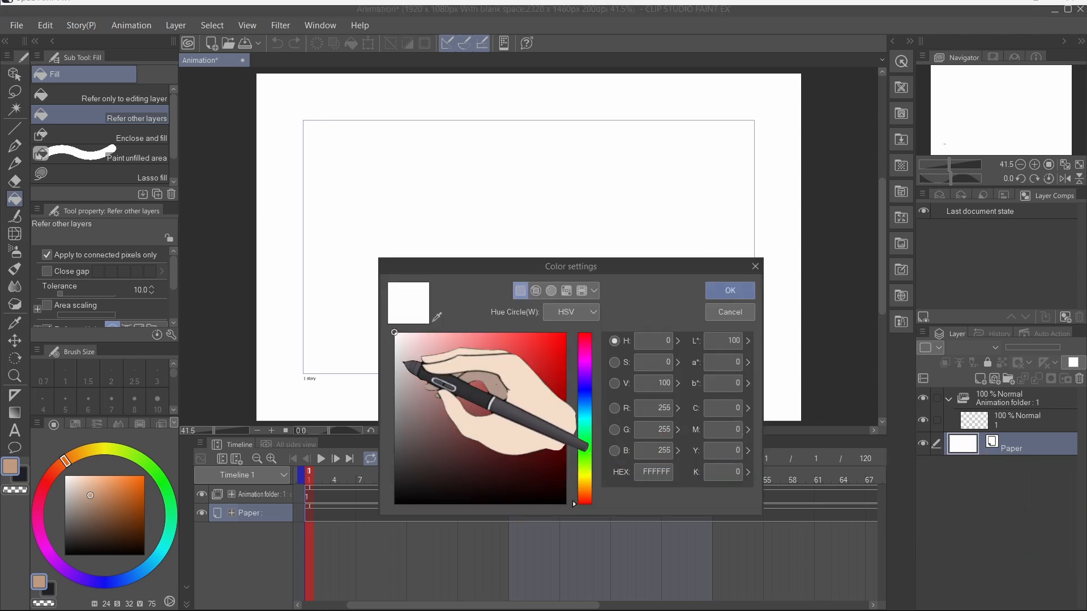
left_click_drag(406, 361, 396, 380)
left_click(729, 291)
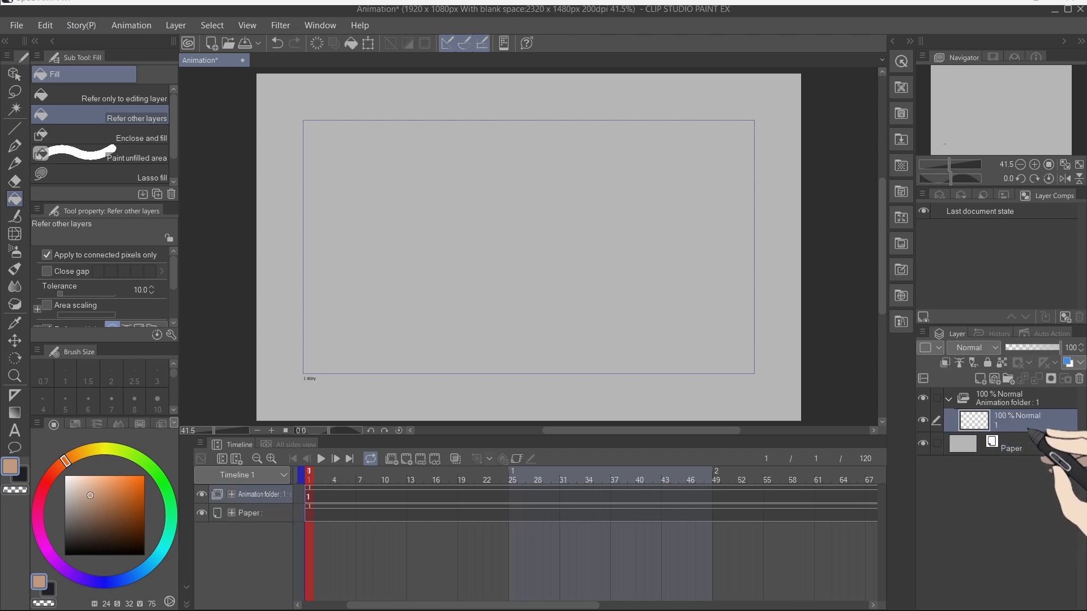
Step: Run the Animation setup auto action to build the cel's layer structure
left_click(1052, 333)
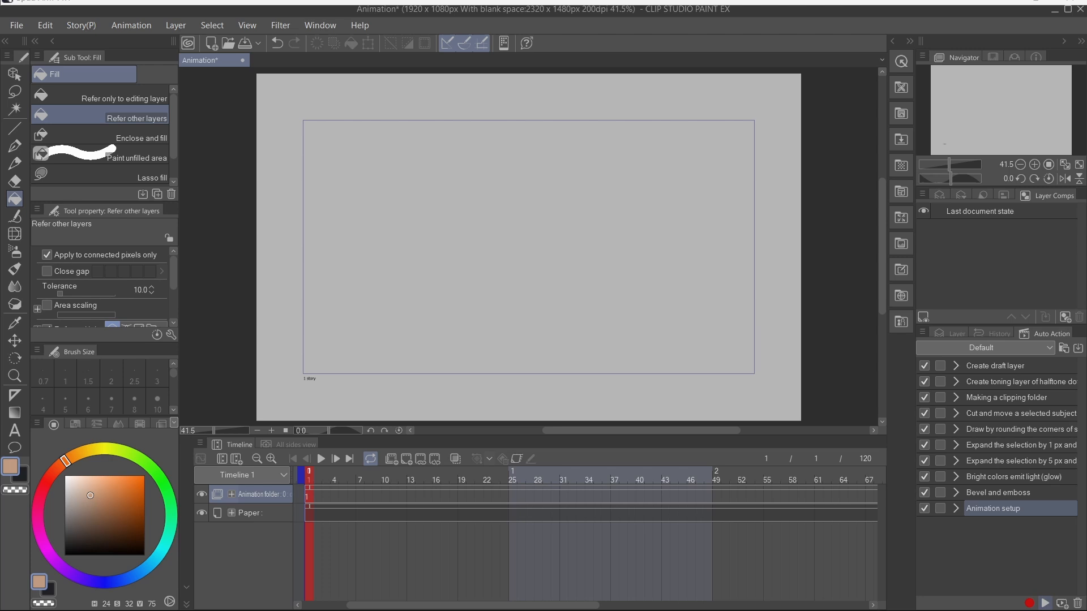
left_click(954, 334)
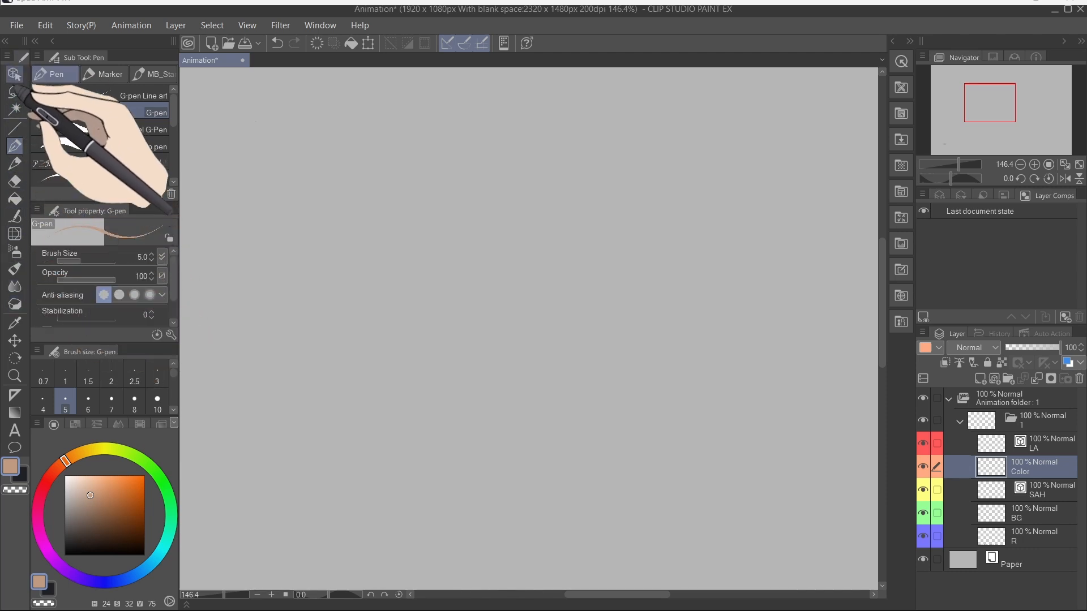
Step: Browse through the toolbar tools and their sub tools
left_click(14, 74)
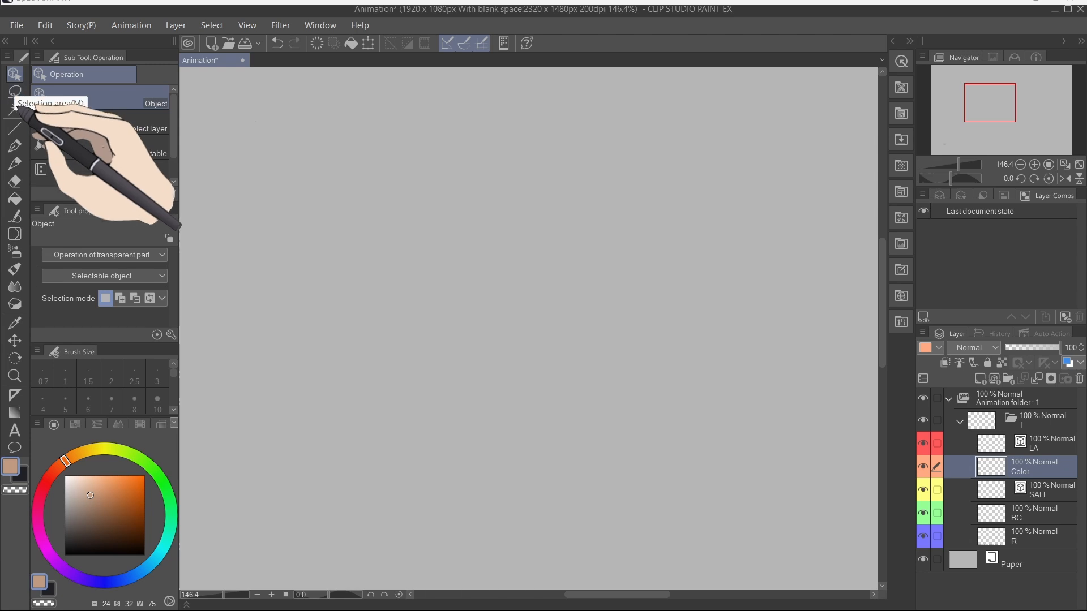
left_click(15, 91)
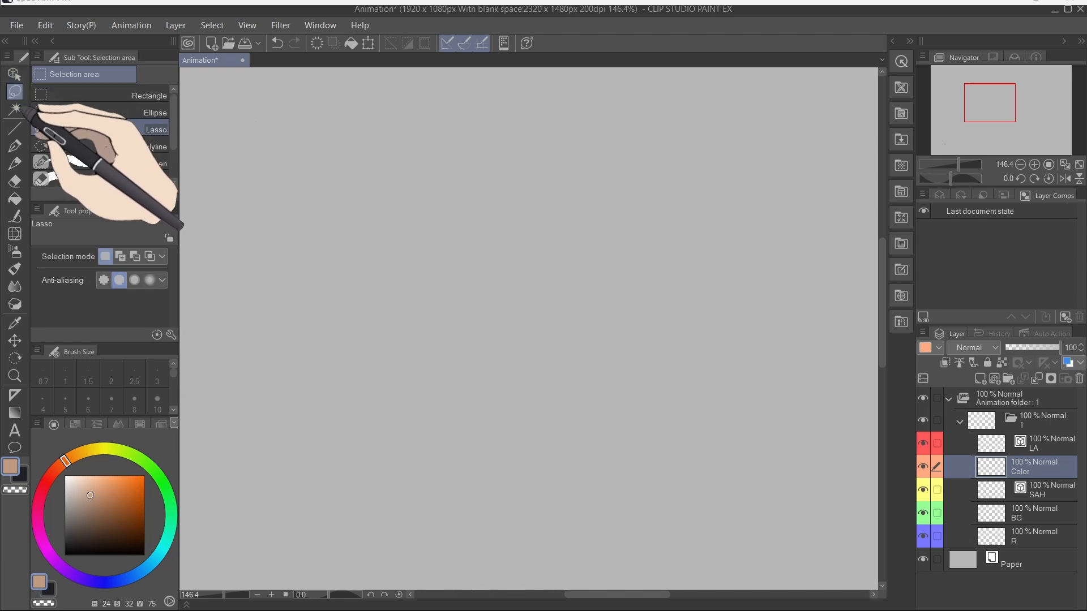
left_click(14, 109)
left_click(15, 128)
left_click(15, 146)
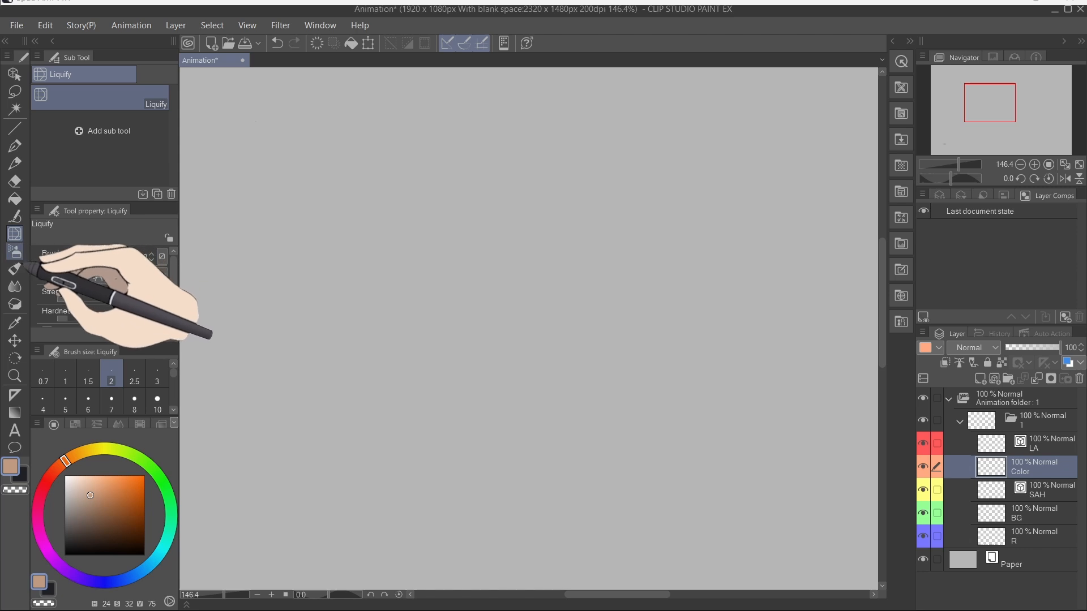
left_click(15, 305)
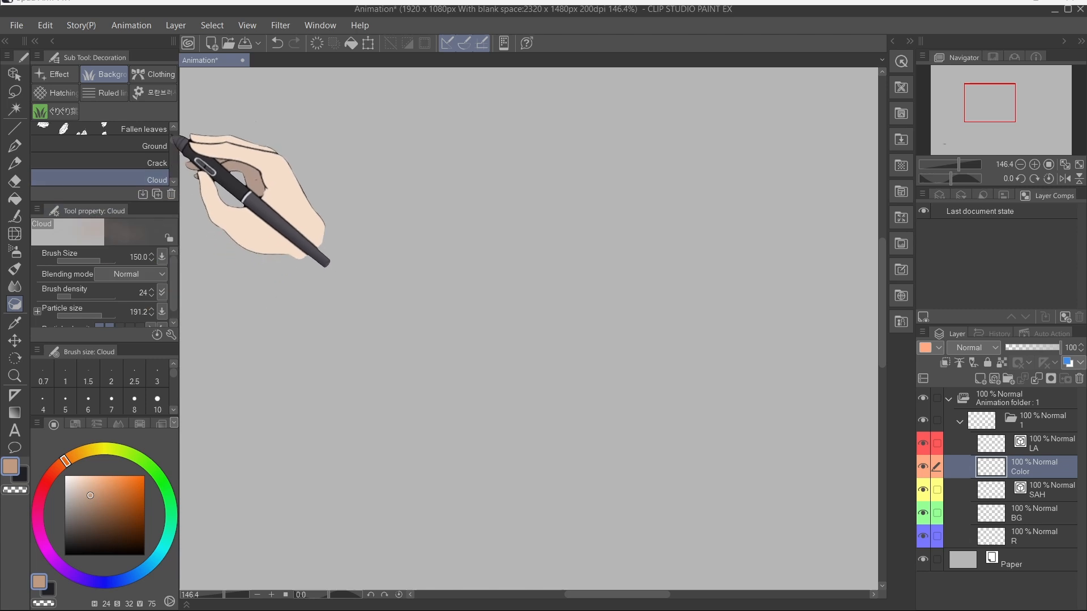
left_click_drag(174, 141, 174, 134)
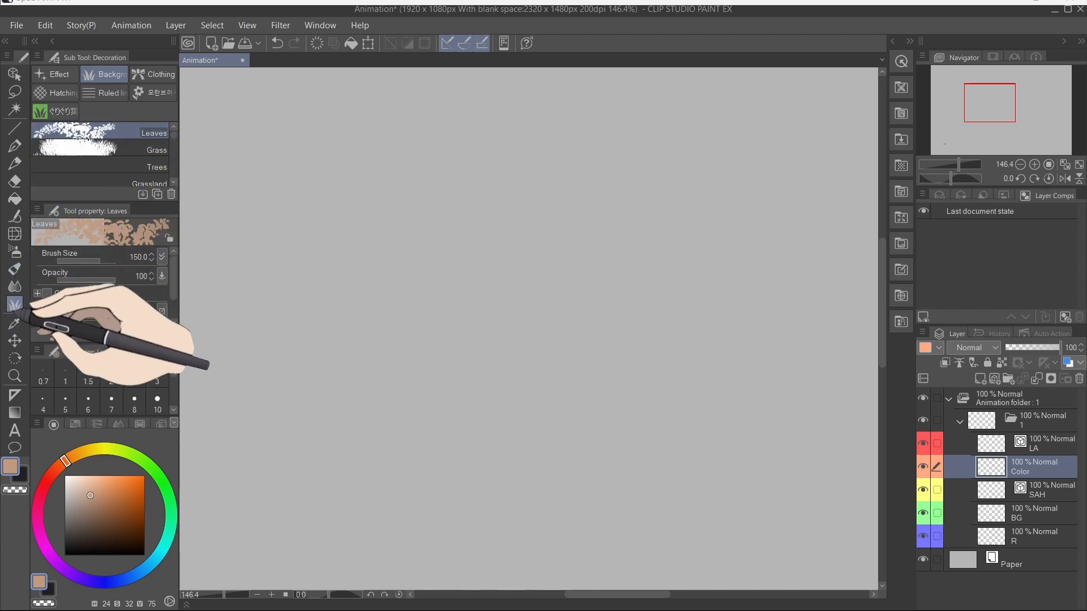
left_click(15, 199)
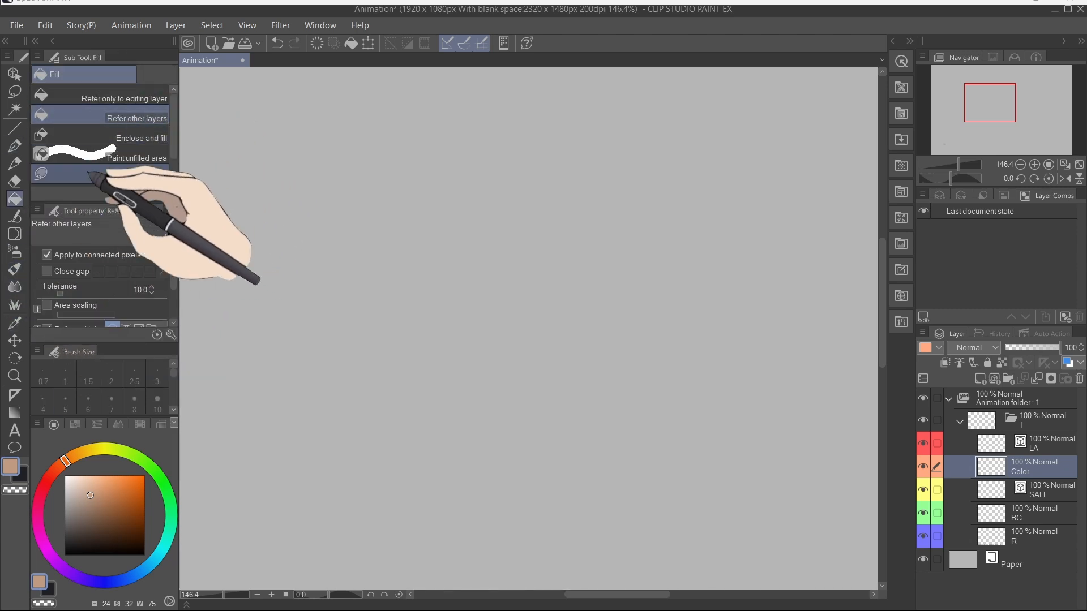
left_click(14, 91)
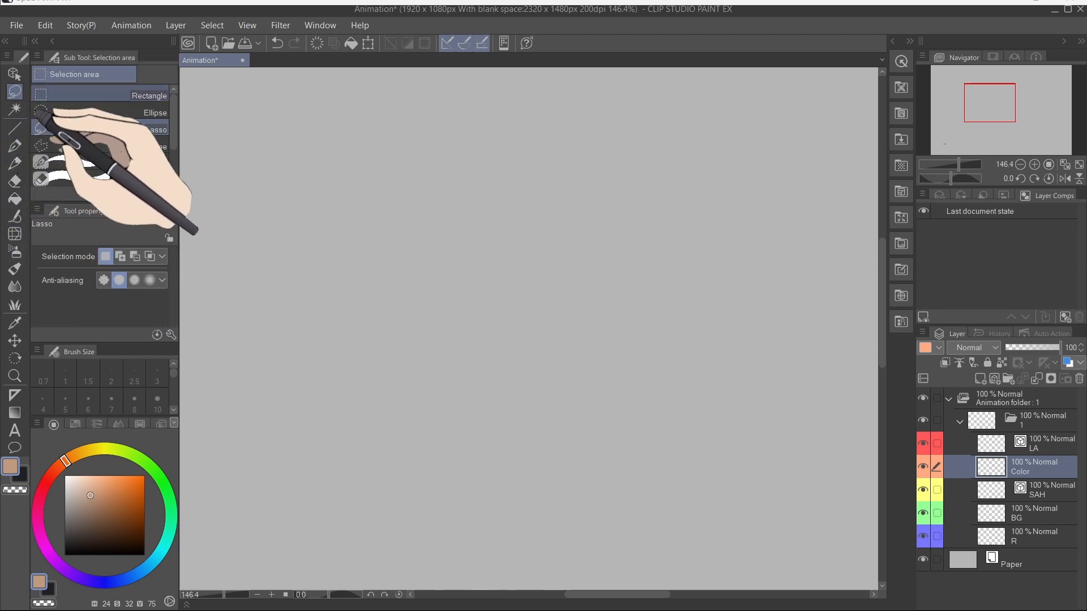
left_click(15, 108)
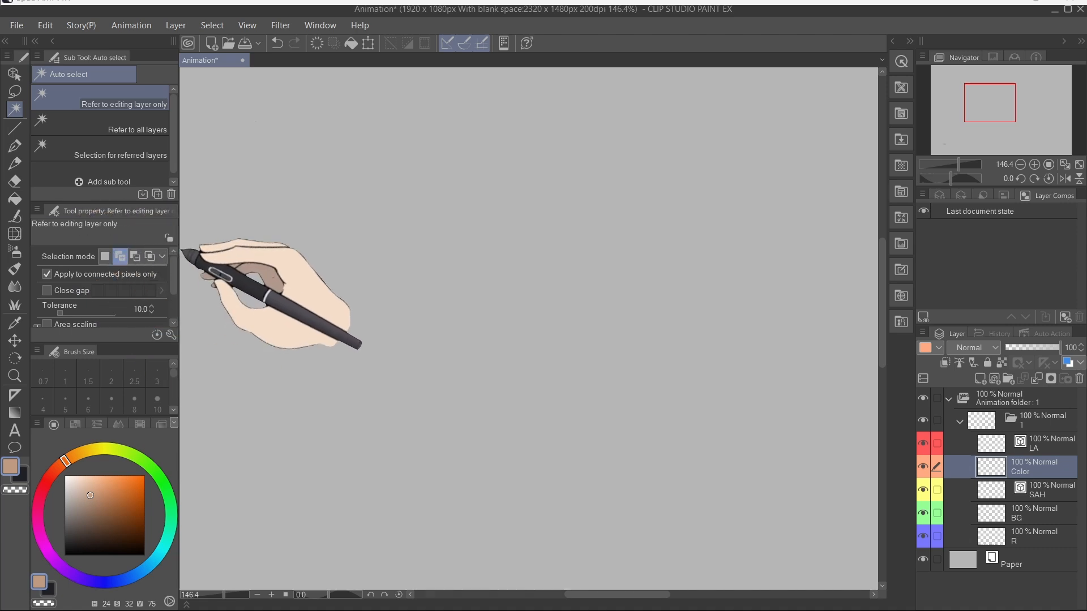
left_click(15, 146)
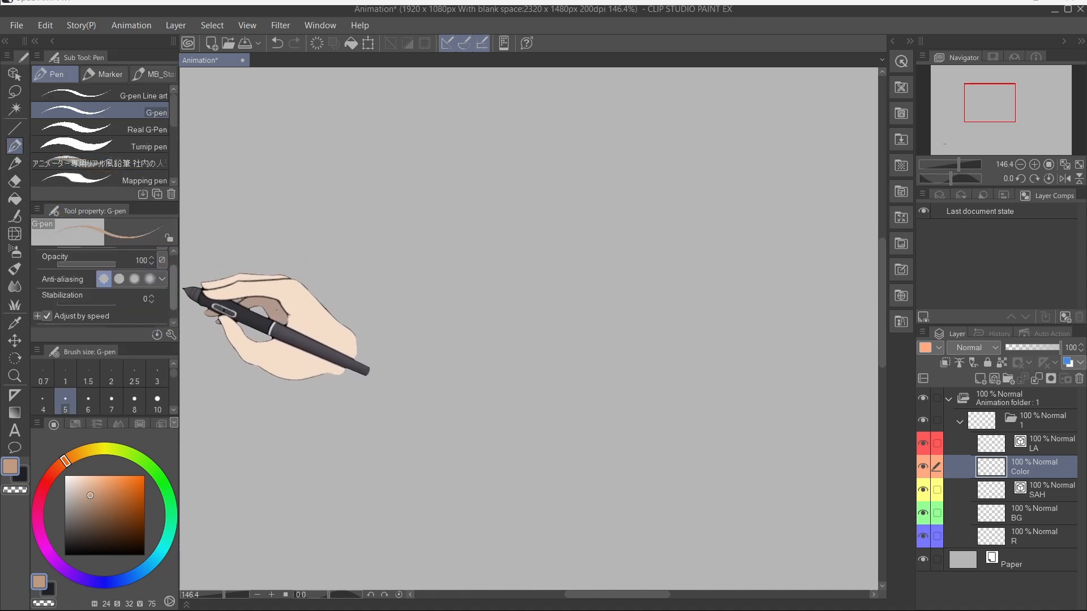
Step: Pick a brown colour, set the G-pen size to 47 with reduced opacity, and paint two test strokes
left_click(101, 517)
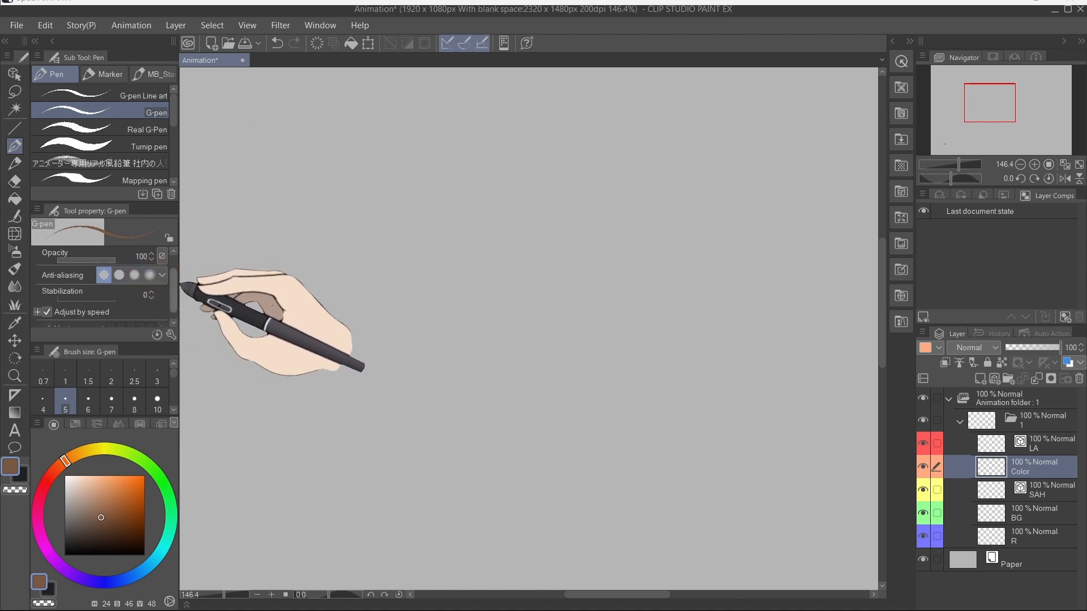
left_click_drag(106, 262, 94, 262)
left_click_drag(106, 416, 121, 452)
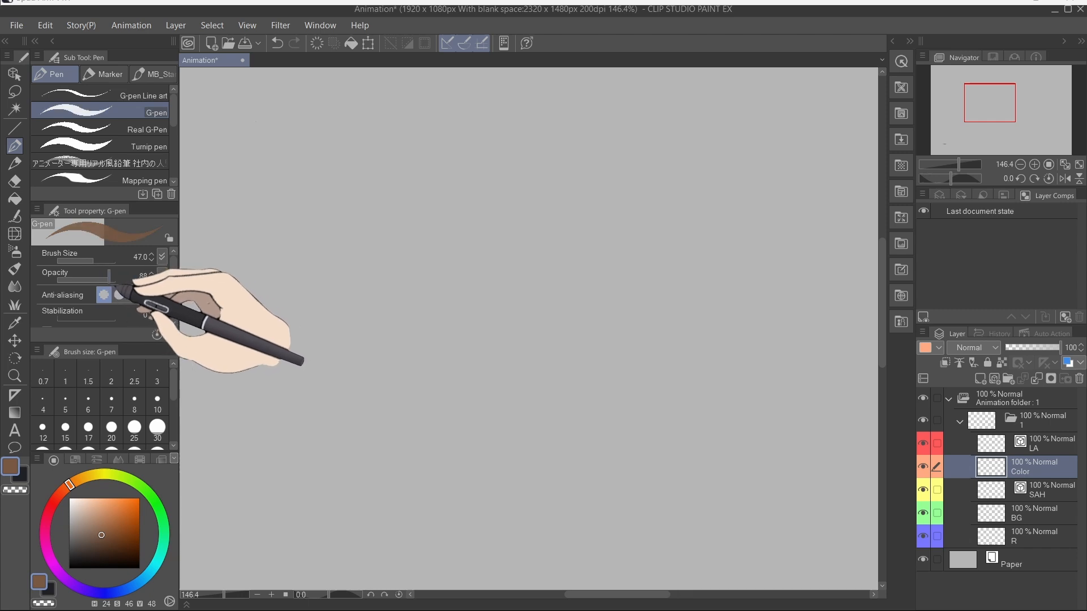
left_click_drag(314, 179, 728, 372)
left_click_drag(604, 185, 720, 429)
Step: Lower the pen opacity to 46 and paint another test stroke
left_click_drag(107, 280, 84, 280)
left_click_drag(447, 155, 712, 448)
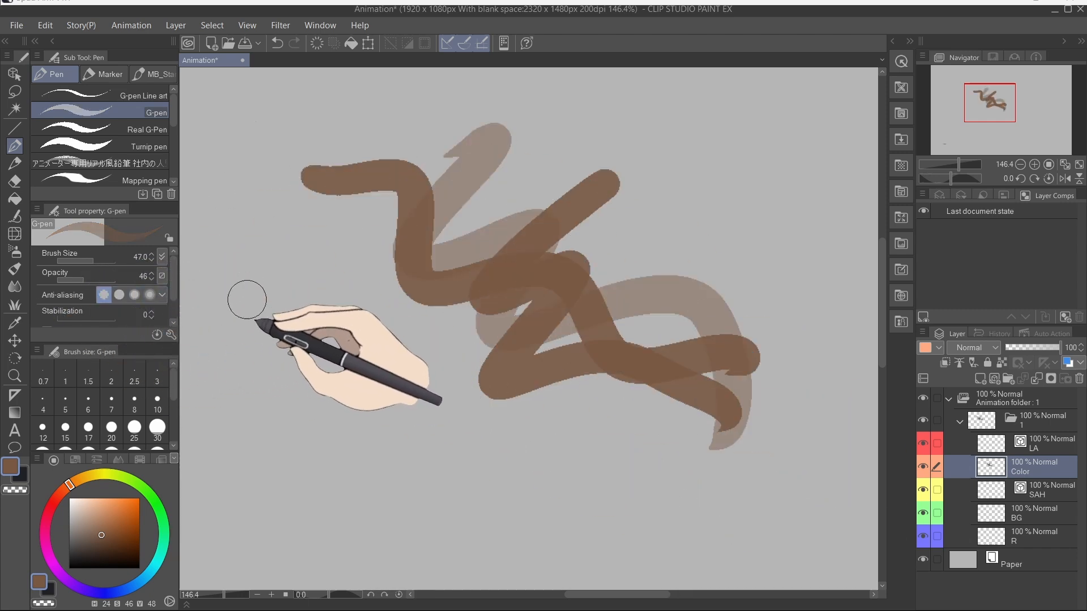
Step: Set the pen size to 10 and draw a long curved test stroke
scroll(272, 328, "up", 3)
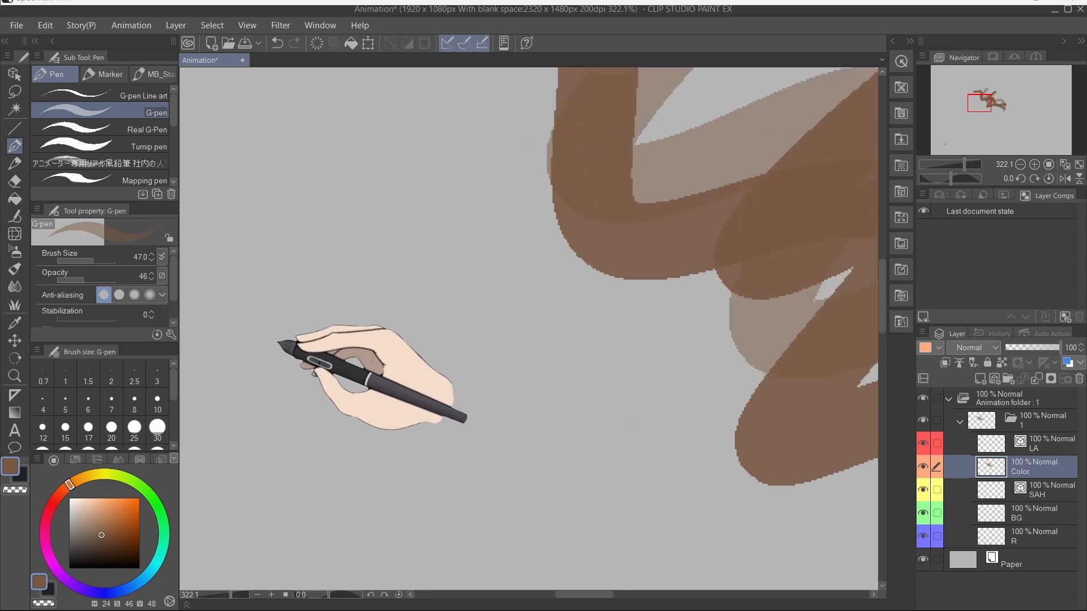
left_click_drag(278, 343, 379, 301)
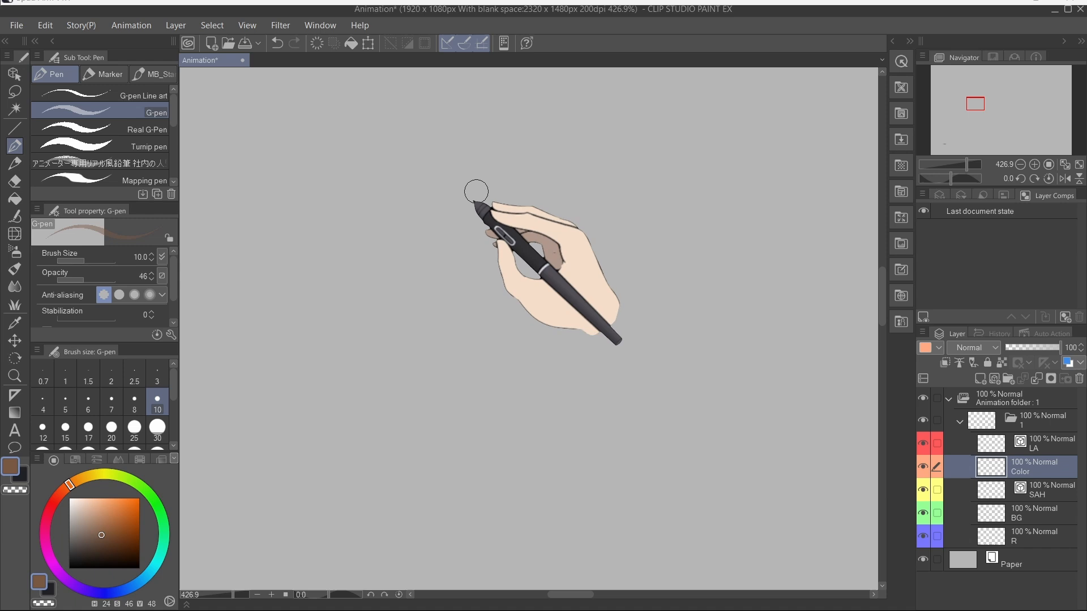
mouse_move(545, 158)
left_mouse_down()
mouse_move(504, 165)
mouse_move(368, 329)
mouse_move(729, 435)
left_mouse_up()
scroll(534, 339, "up", 3)
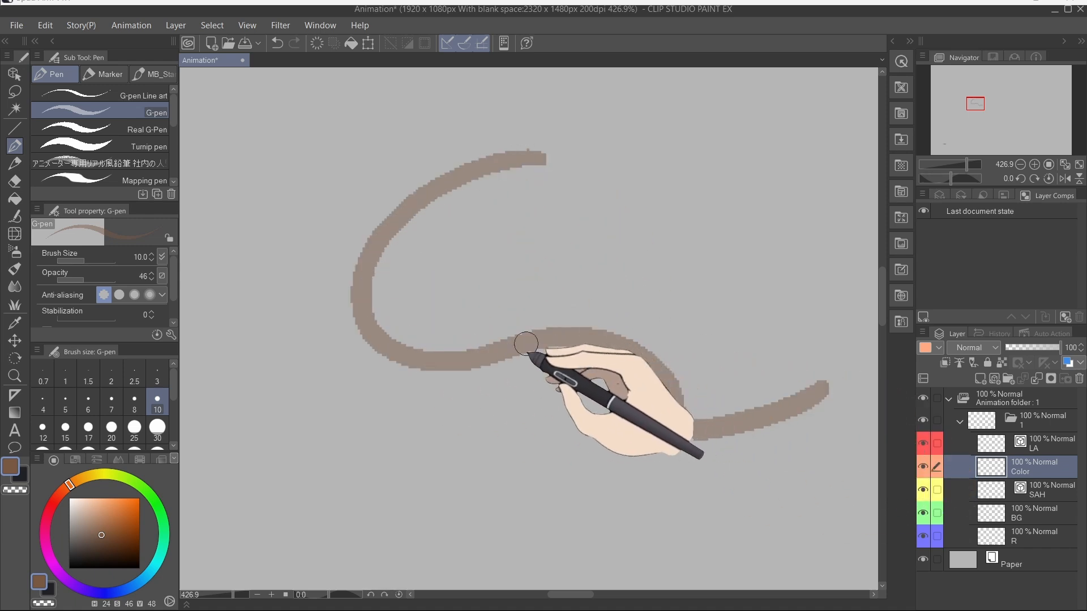
Step: Draw a second wavy test stroke above the curve
scroll(512, 340, "down", 3)
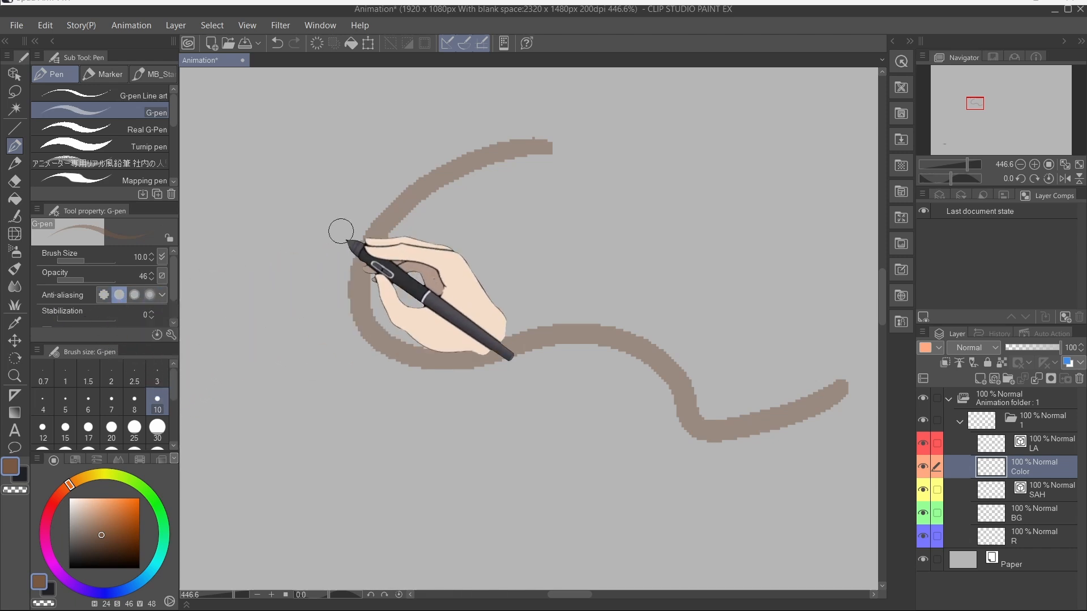
mouse_move(532, 181)
left_mouse_down()
mouse_move(626, 244)
mouse_move(812, 271)
left_mouse_up()
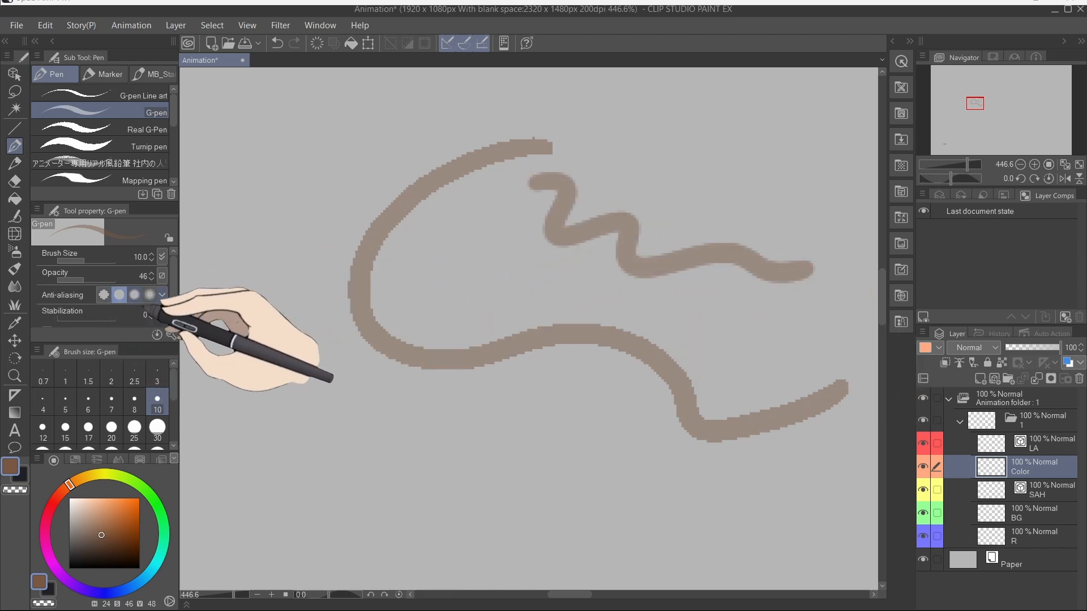
Step: Switch the G-pen to a stronger anti-aliasing level, draw three test strokes, and clear the layer
left_click(134, 294)
mouse_move(263, 187)
left_mouse_down()
mouse_move(262, 271)
mouse_move(303, 293)
left_mouse_up()
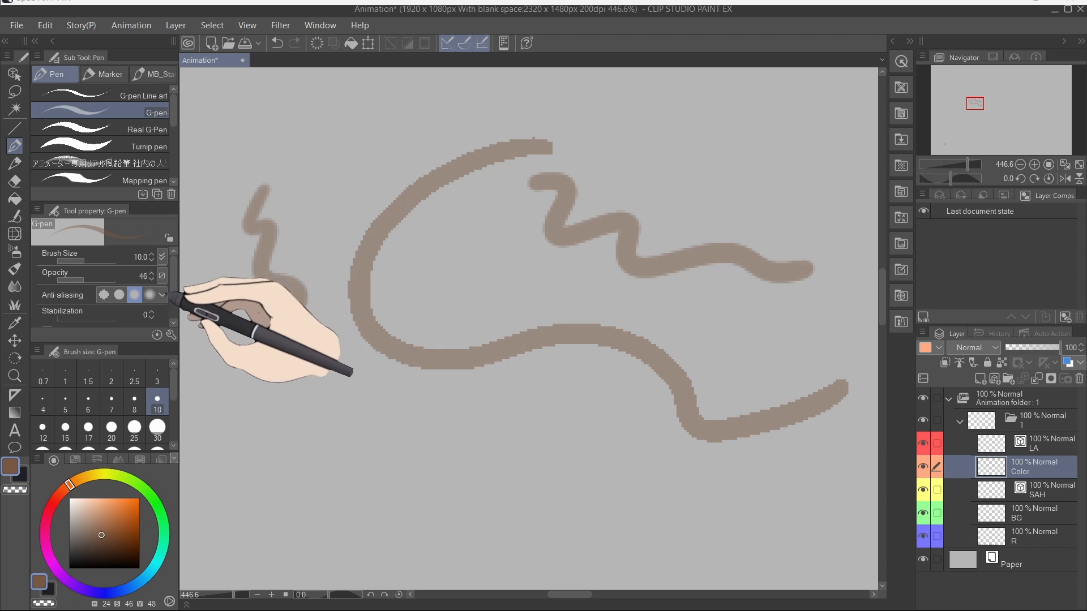
mouse_move(219, 347)
left_mouse_down()
mouse_move(257, 337)
mouse_move(372, 435)
mouse_move(630, 508)
mouse_move(842, 504)
left_mouse_up()
mouse_move(702, 327)
left_mouse_down()
mouse_move(649, 293)
mouse_move(686, 299)
left_mouse_up()
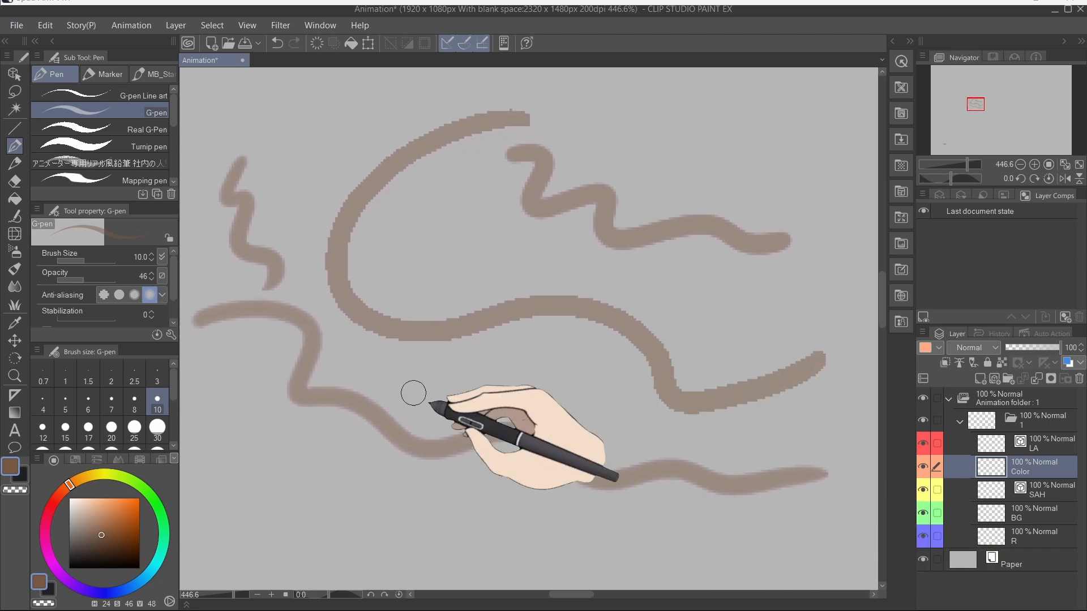
key("Delete")
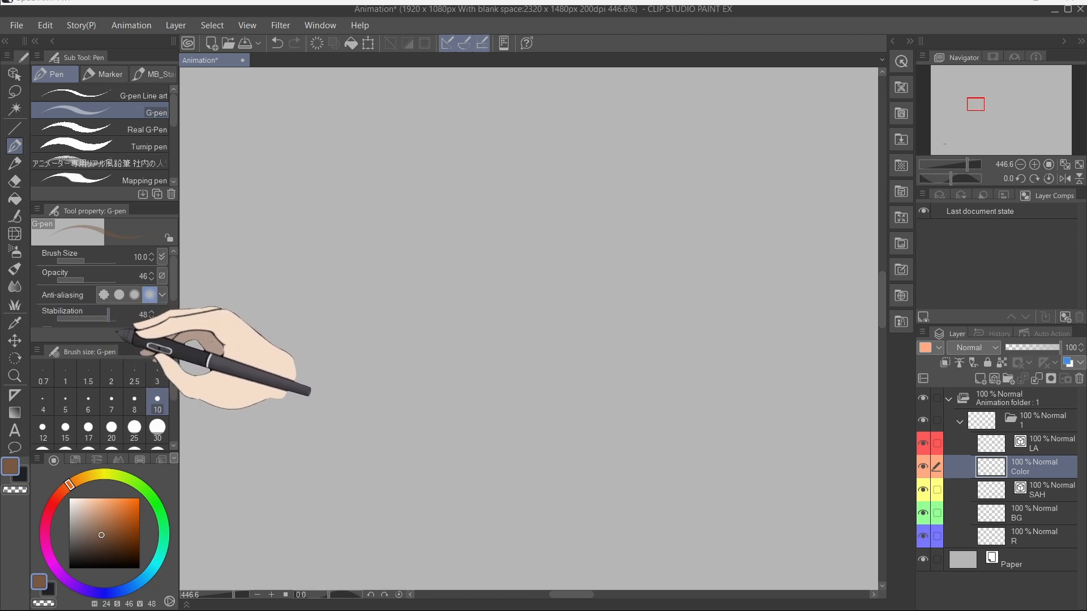
Step: Draw two long crossing test strokes with stabilization and clear the layer again
mouse_move(283, 169)
left_mouse_down()
mouse_move(323, 223)
mouse_move(824, 373)
left_mouse_up()
mouse_move(724, 163)
left_mouse_down()
mouse_move(536, 234)
mouse_move(527, 403)
mouse_move(783, 312)
mouse_move(652, 281)
mouse_move(452, 320)
mouse_move(258, 320)
mouse_move(386, 390)
mouse_move(627, 420)
mouse_move(733, 285)
mouse_move(574, 233)
mouse_move(609, 279)
mouse_move(548, 267)
mouse_move(180, 383)
left_mouse_up()
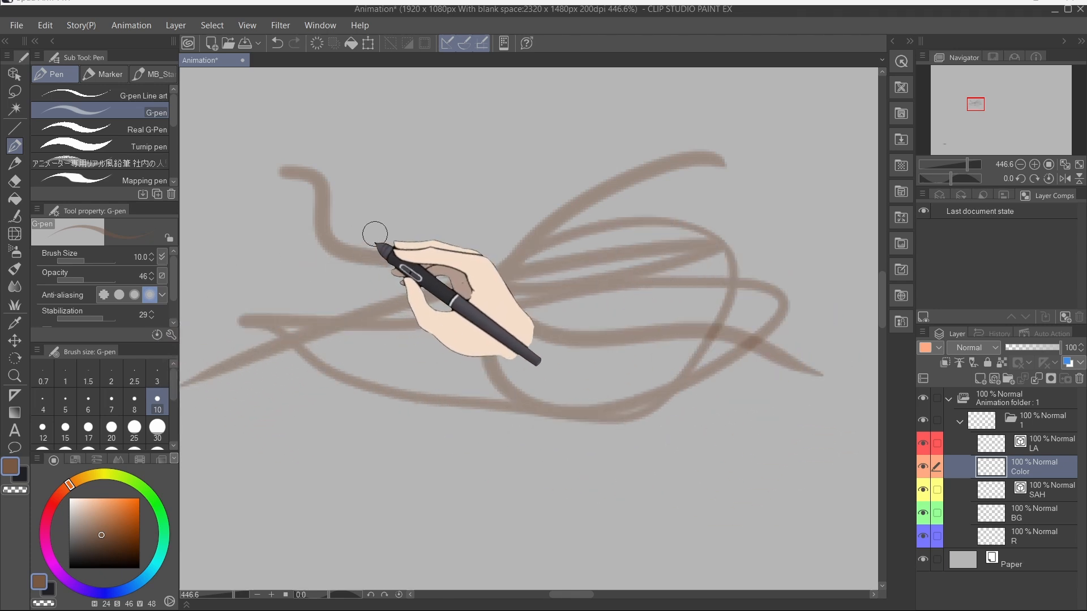
key("Delete")
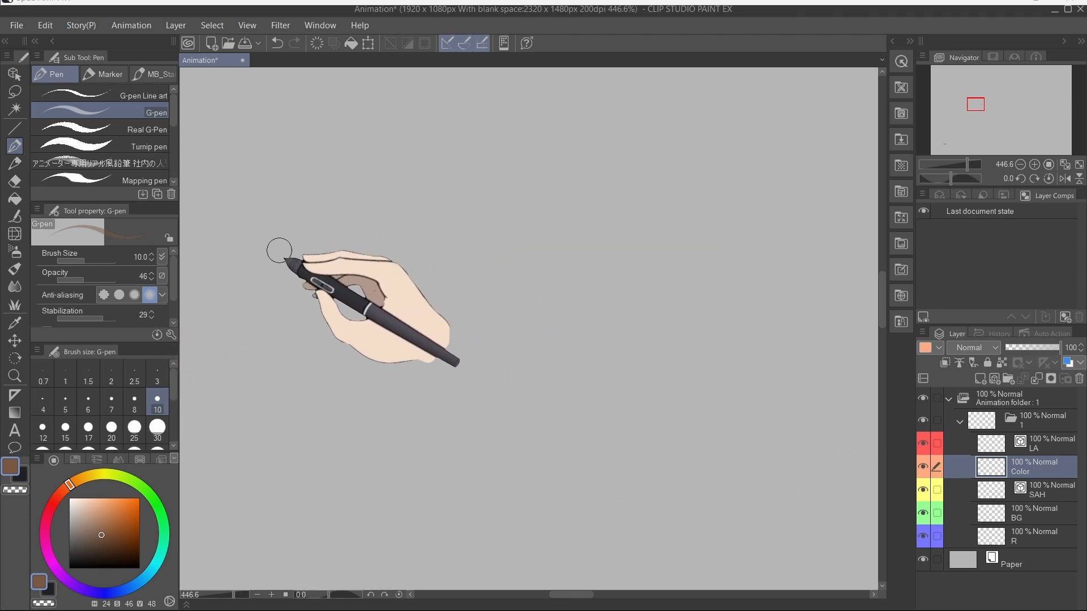
Step: Set pen opacity to 100 and stabilization to 0, draw a loop with crossing strokes, and clear the layer
mouse_move(85, 280)
left_mouse_down()
mouse_move(122, 279)
mouse_move(59, 314)
left_mouse_up()
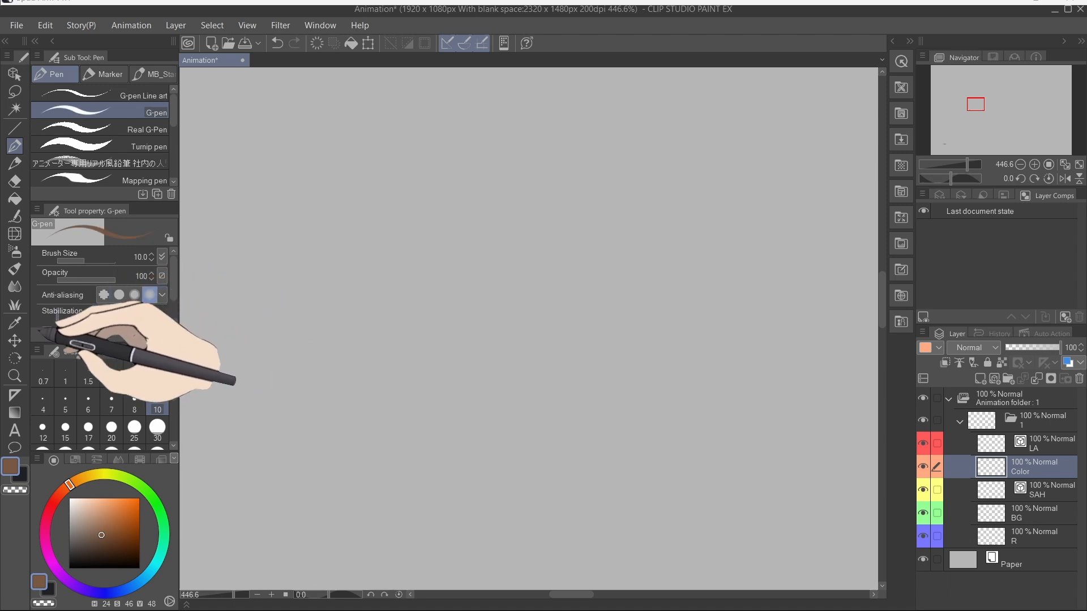
mouse_move(392, 122)
left_mouse_down()
mouse_move(418, 196)
mouse_move(550, 349)
mouse_move(815, 398)
left_mouse_up()
mouse_move(645, 93)
left_mouse_down()
mouse_move(453, 213)
mouse_move(698, 383)
mouse_move(629, 96)
mouse_move(466, 327)
mouse_move(776, 308)
mouse_move(504, 146)
mouse_move(655, 374)
left_mouse_up()
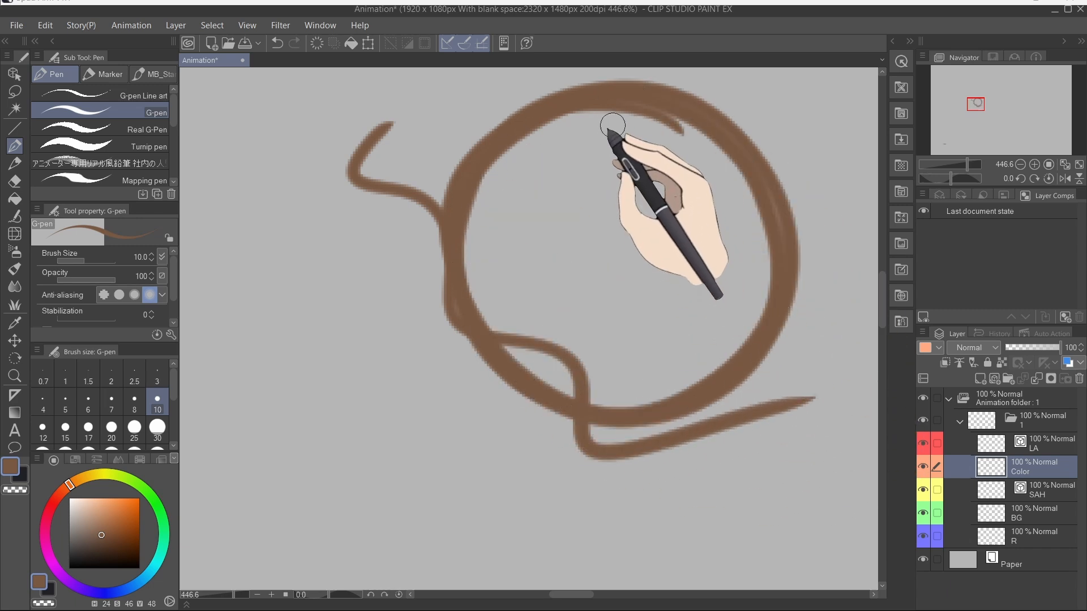
left_click_drag(616, 112, 614, 408)
left_click_drag(439, 260, 804, 253)
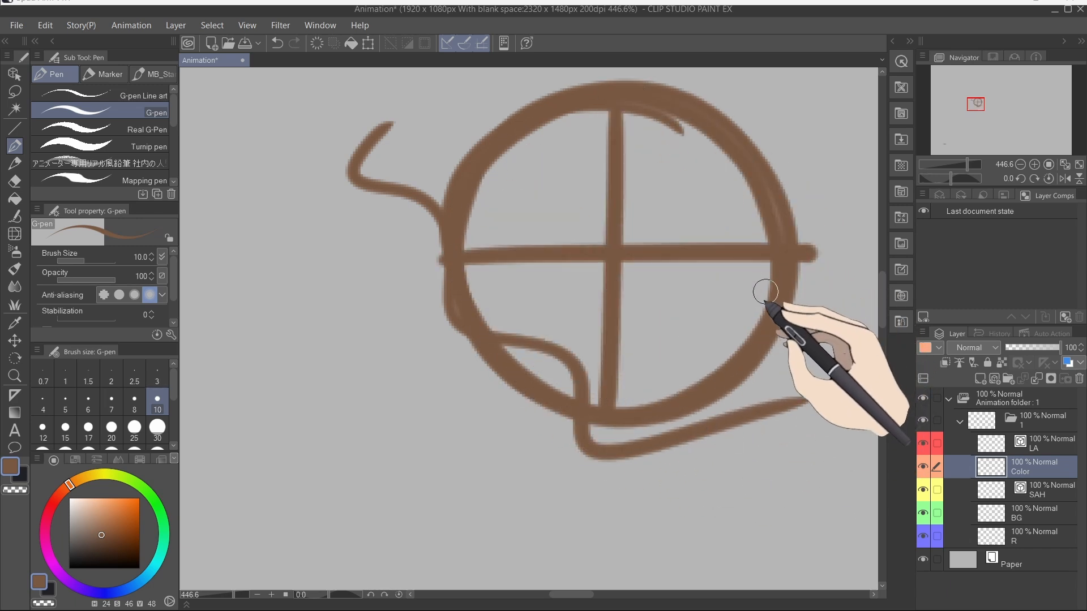
key("Delete")
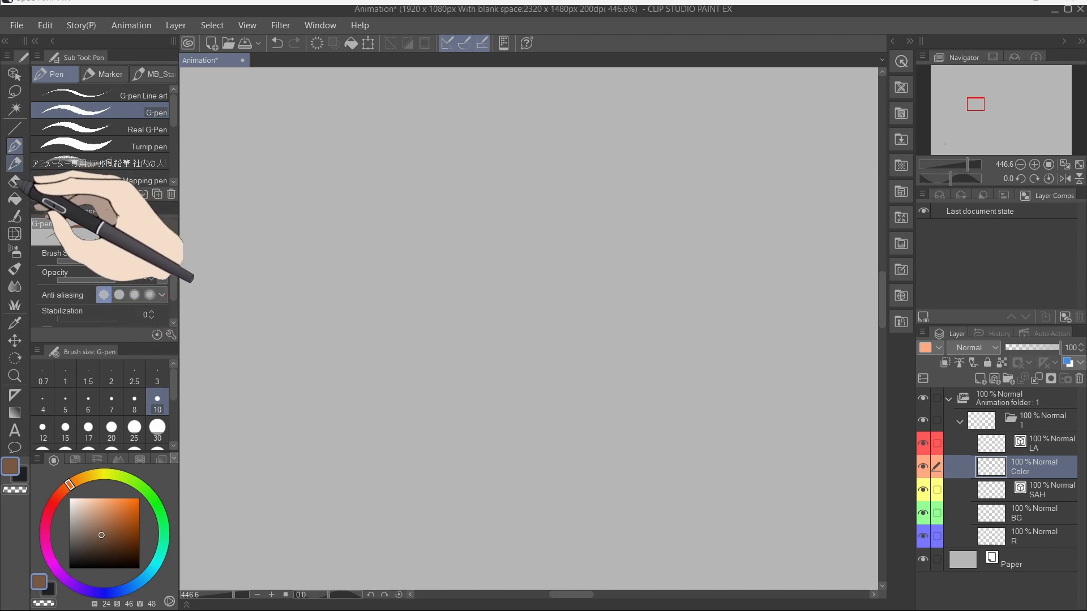
Step: Select the Pencil tool, set its 2-Texture paper material to Canvas, and try a test stroke that is undone
left_click(14, 163)
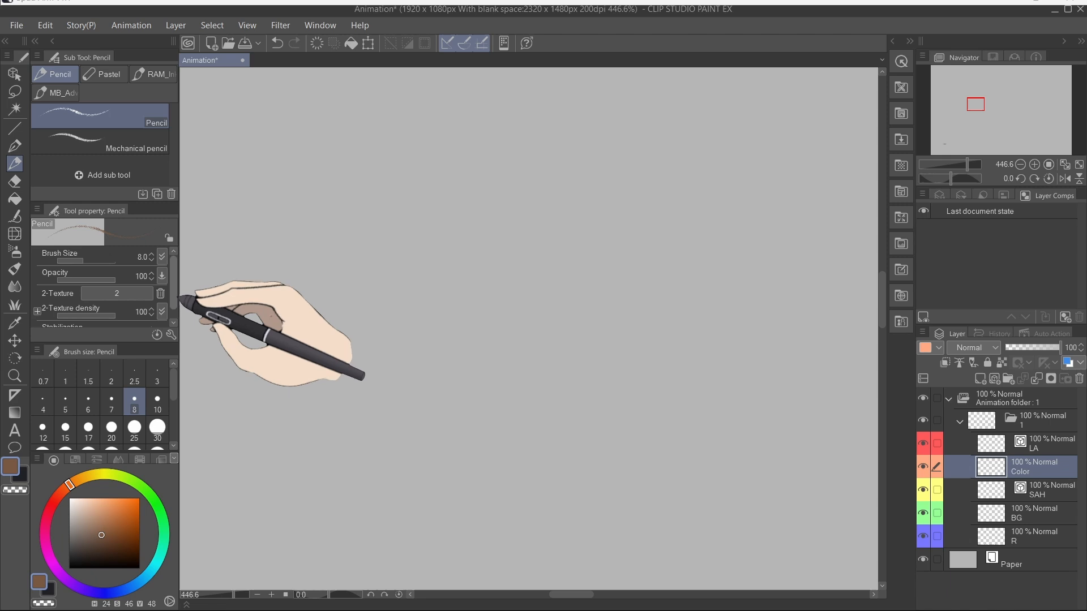
left_click(139, 292)
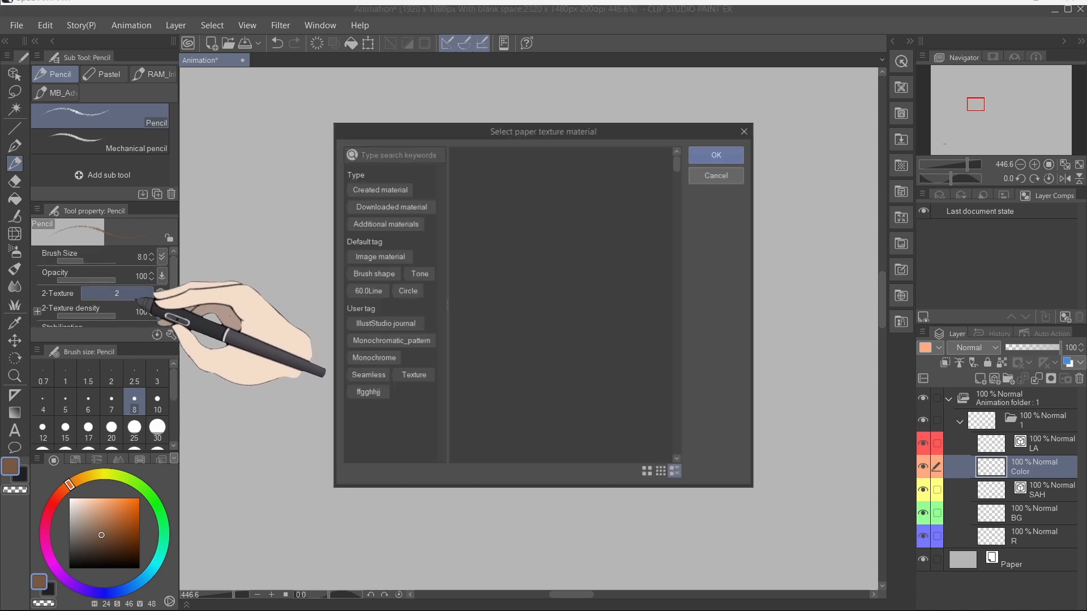
left_click_drag(679, 165, 719, 178)
left_click(498, 237)
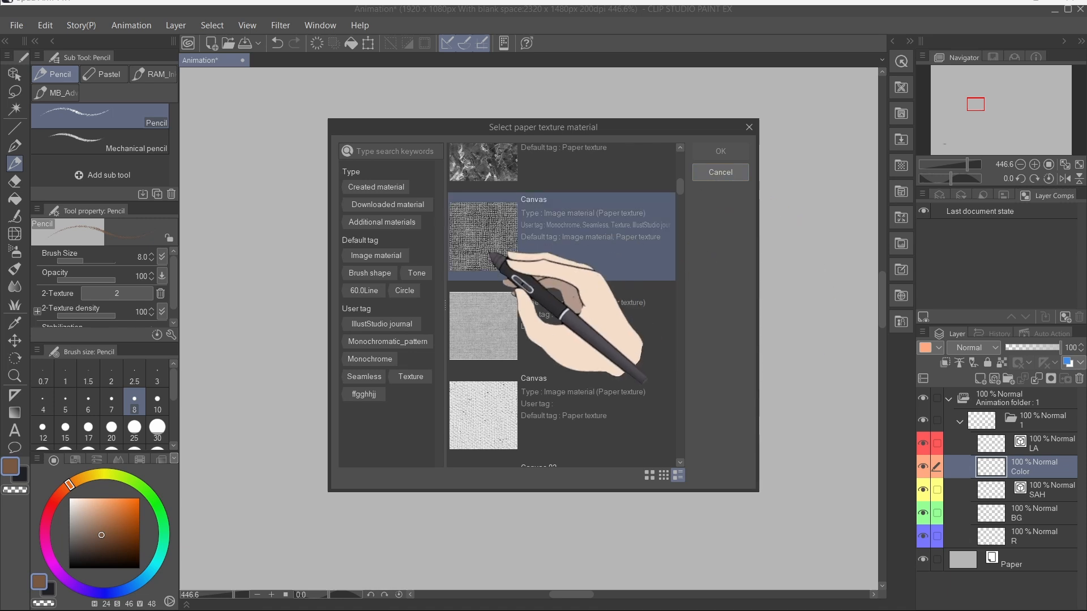
left_click(719, 152)
mouse_move(451, 198)
left_mouse_down()
mouse_move(549, 284)
mouse_move(711, 283)
left_mouse_up()
key("ctrl+z")
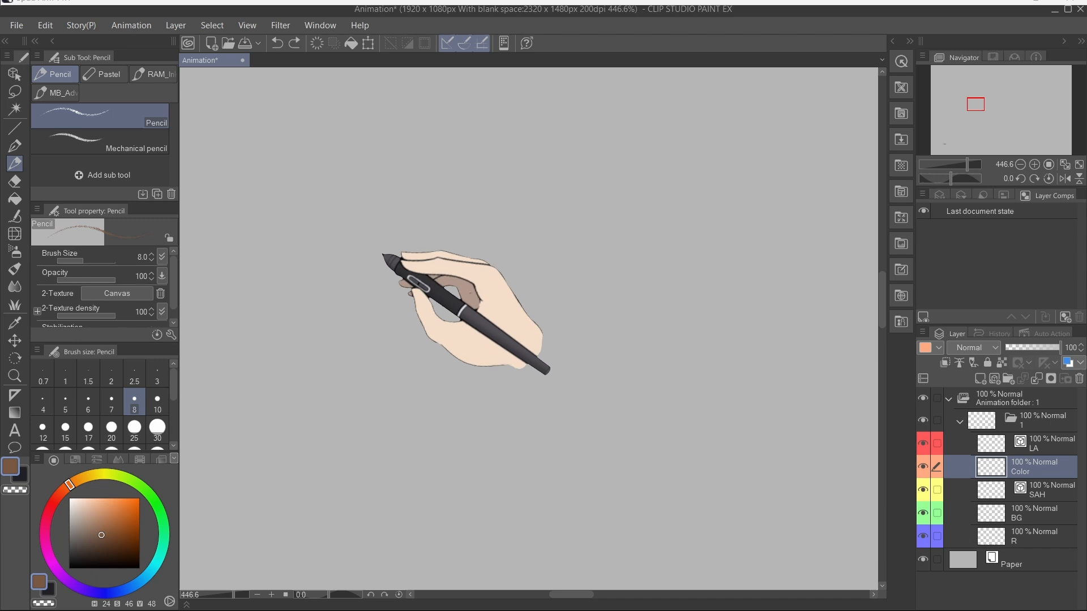
Step: Change the Pencil's 2-Texture material to 2 and try a test stroke that is undone
left_click(117, 293)
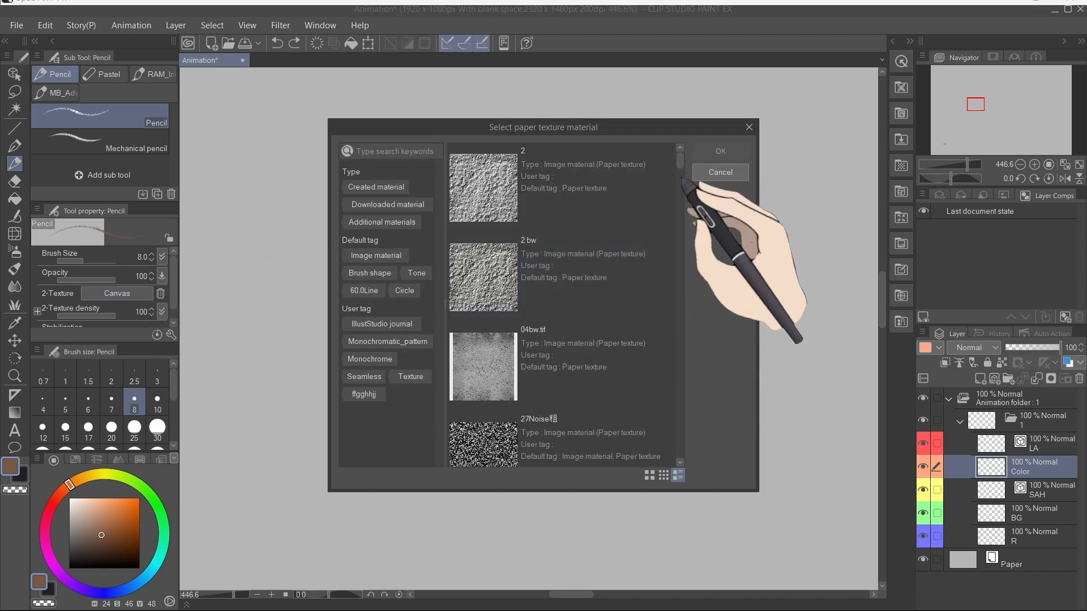
left_click(627, 184)
left_click(721, 152)
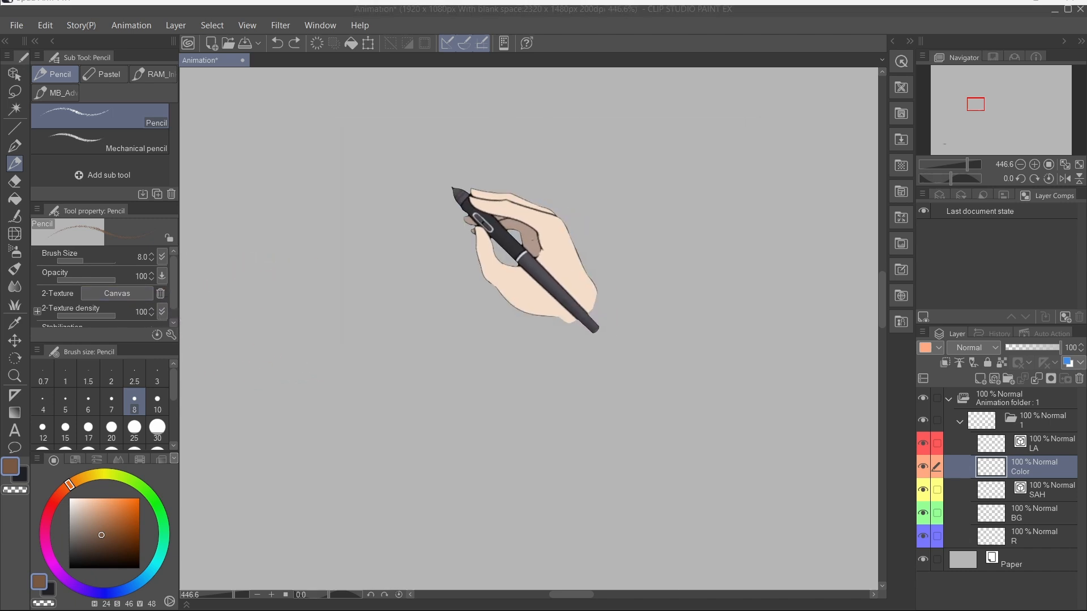
mouse_move(440, 172)
left_mouse_down()
mouse_move(516, 243)
mouse_move(644, 309)
left_mouse_up()
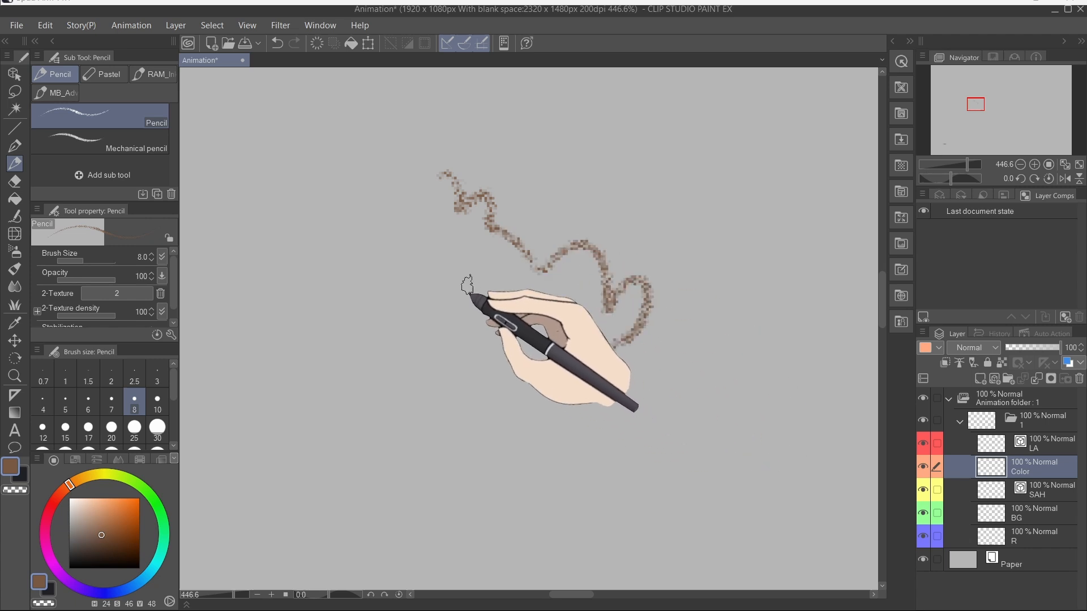
key("ctrl+z")
Step: Open the Pencil's Sub Tool Detail and browse its setting categories from Ink through Anti-overflow
left_click_drag(174, 296, 179, 334)
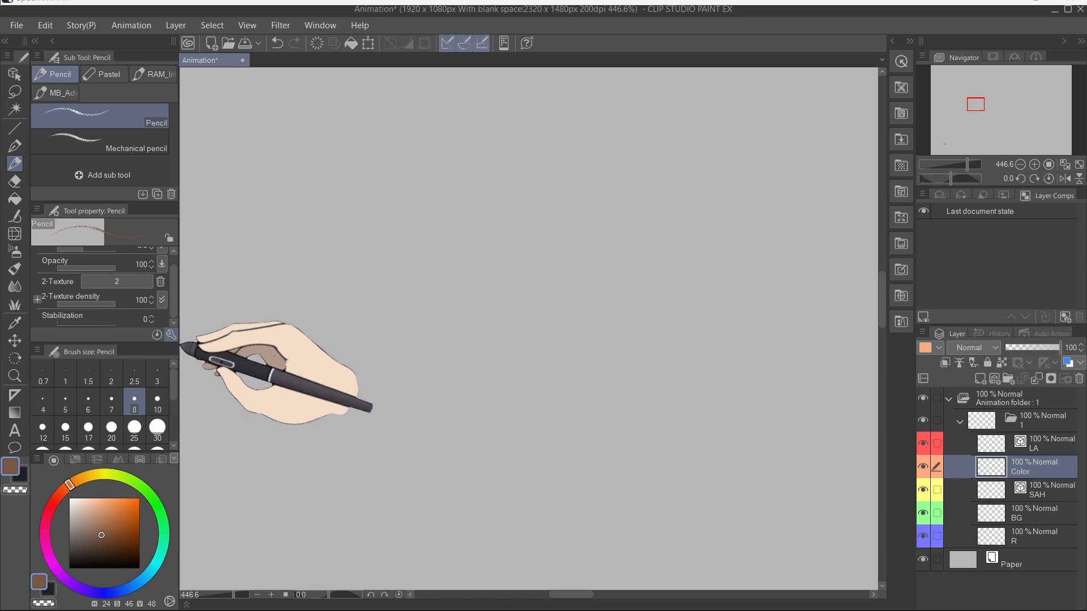
left_click(170, 334)
left_click_drag(832, 147, 553, 92)
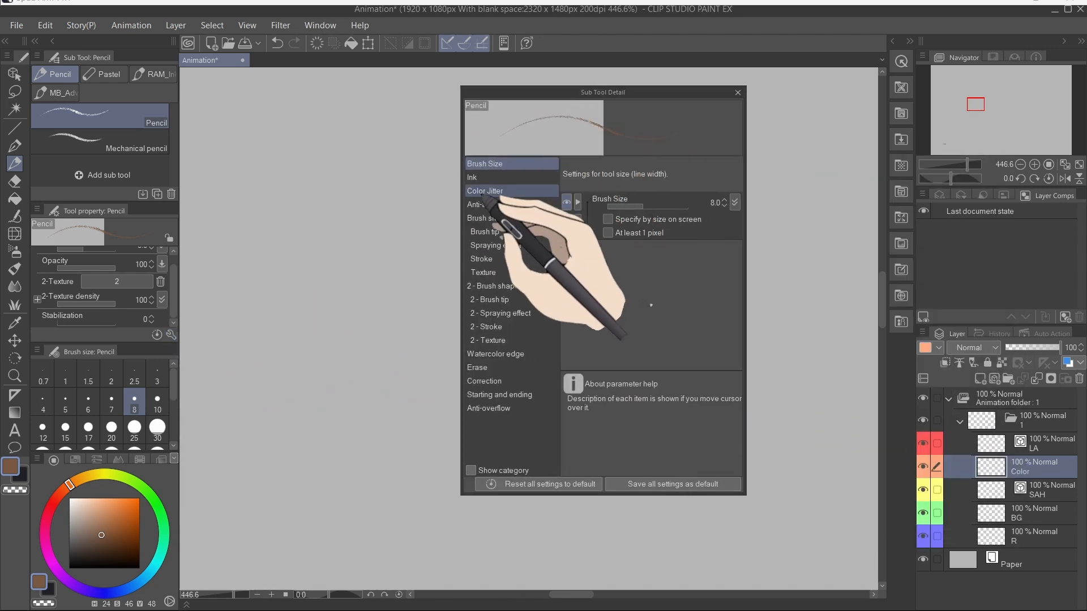
left_click(482, 177)
left_click(486, 205)
left_click(486, 231)
left_click(496, 246)
left_click(497, 273)
left_click(498, 300)
left_click(498, 327)
left_click(499, 368)
left_click(498, 408)
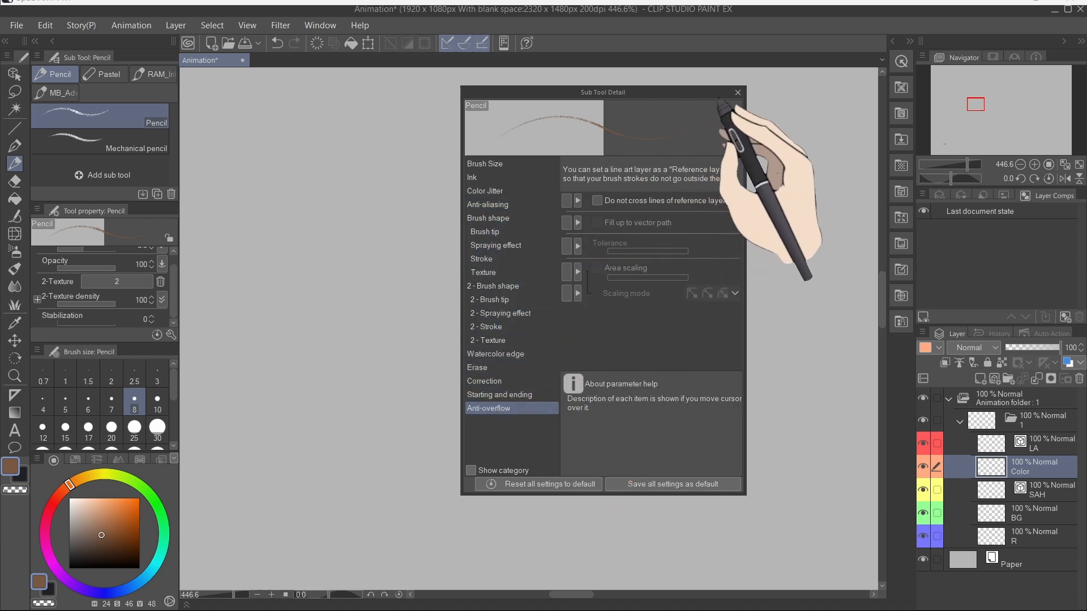
left_click(738, 93)
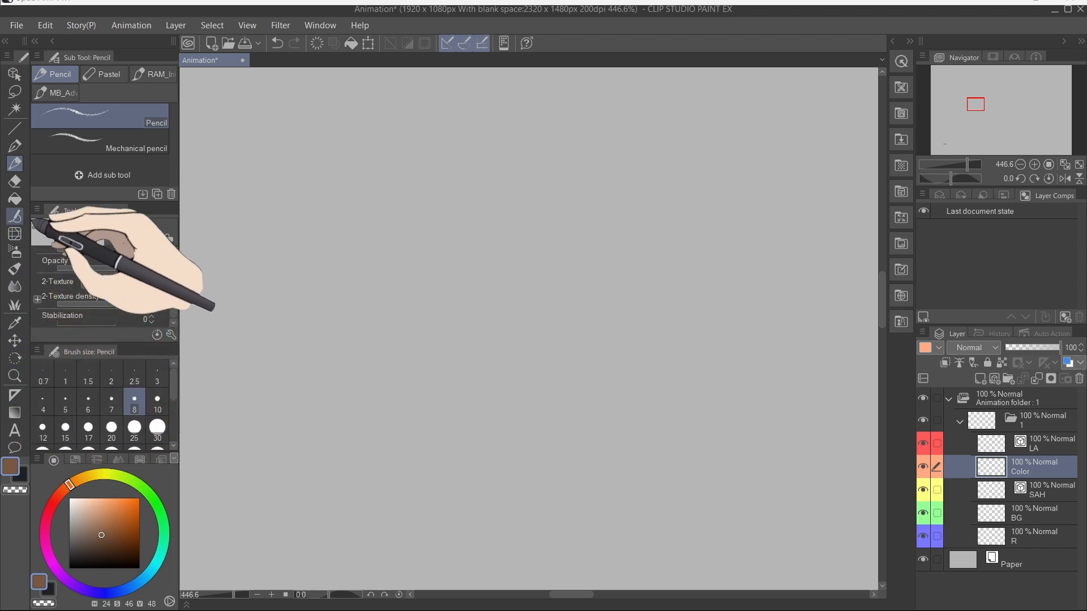
Step: Return to the G-pen, draw a thin wavy stroke, and enlarge the brush to 17 for a thick curving stroke
left_click_drag(122, 345, 147, 277)
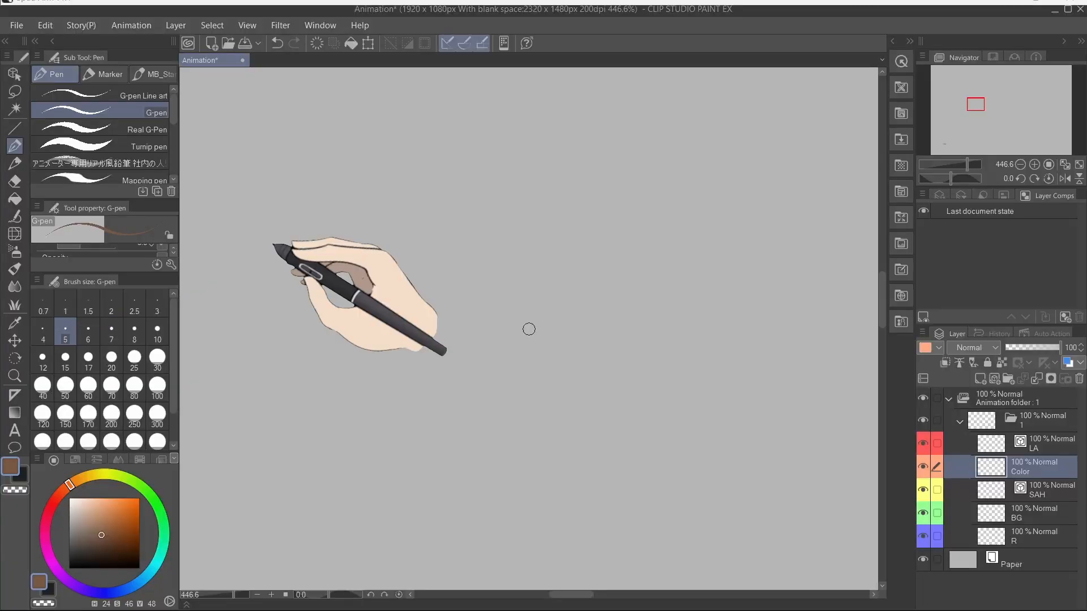
mouse_move(314, 180)
left_mouse_down()
mouse_move(481, 252)
mouse_move(566, 273)
left_mouse_up()
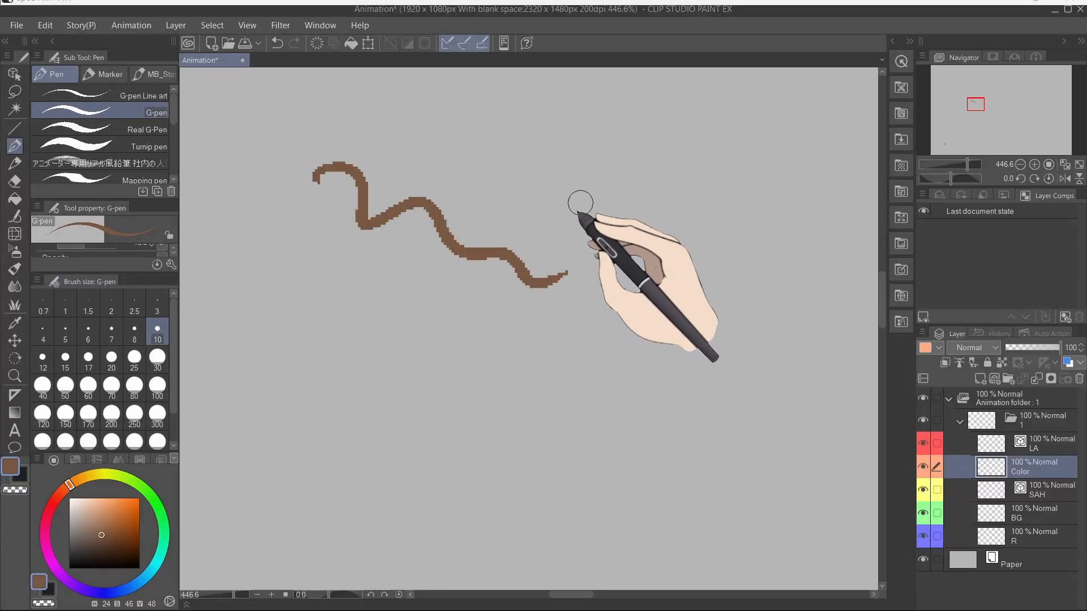
key("bracketleft")
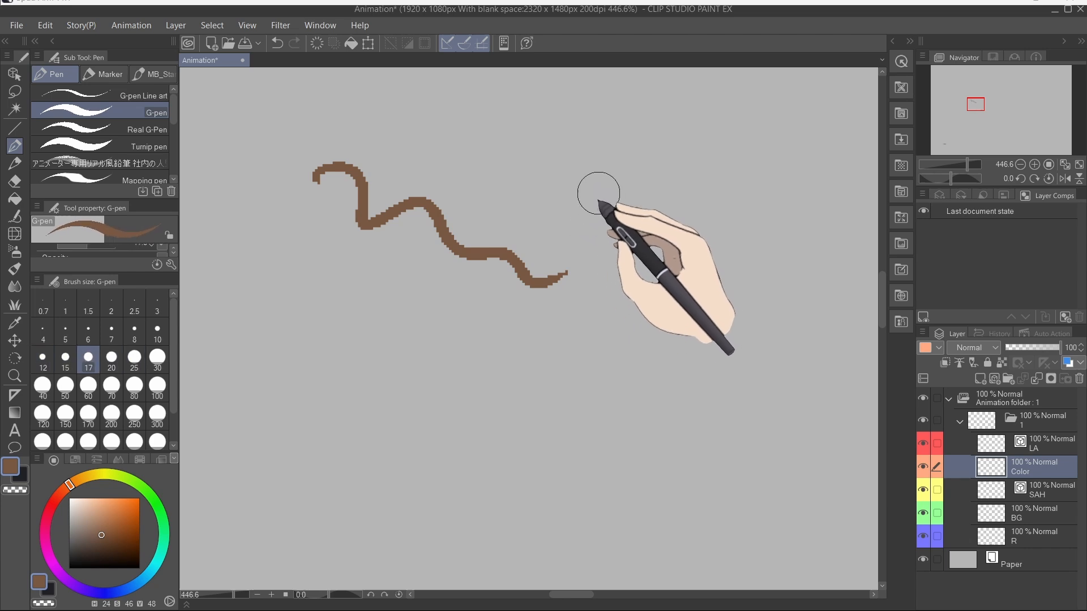
left_click(500, 142)
mouse_move(510, 141)
left_mouse_down()
mouse_move(687, 396)
mouse_move(622, 462)
left_mouse_up()
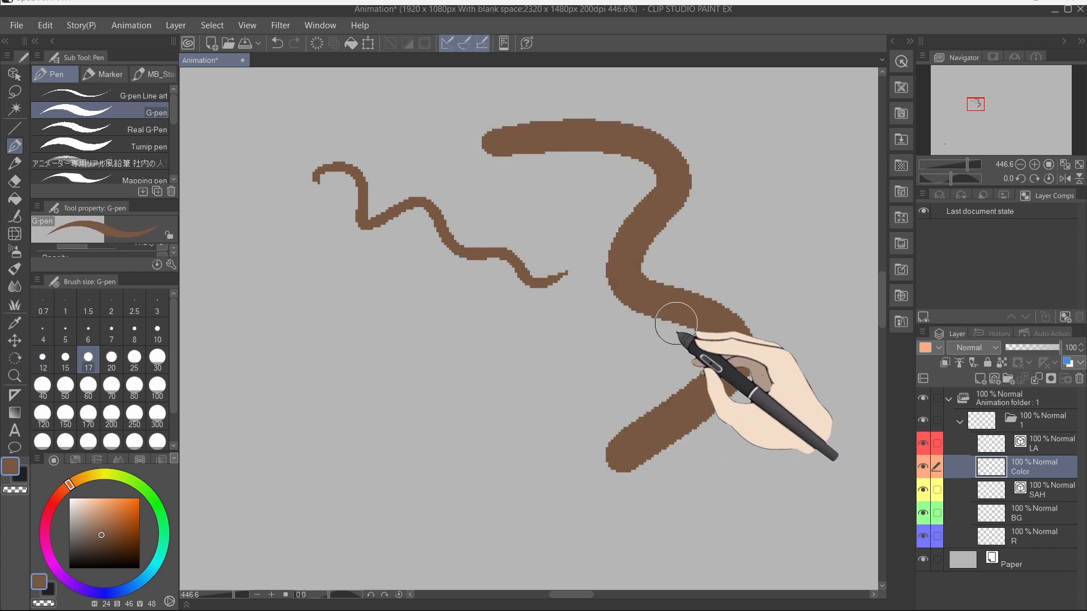
Step: Step the brush size up and down with shortcut keys and paint two more thick strokes
key("bracketleft")
key("bracketleft")
key("bracketleft")
left_click_drag(472, 323, 696, 439)
left_click(134, 330)
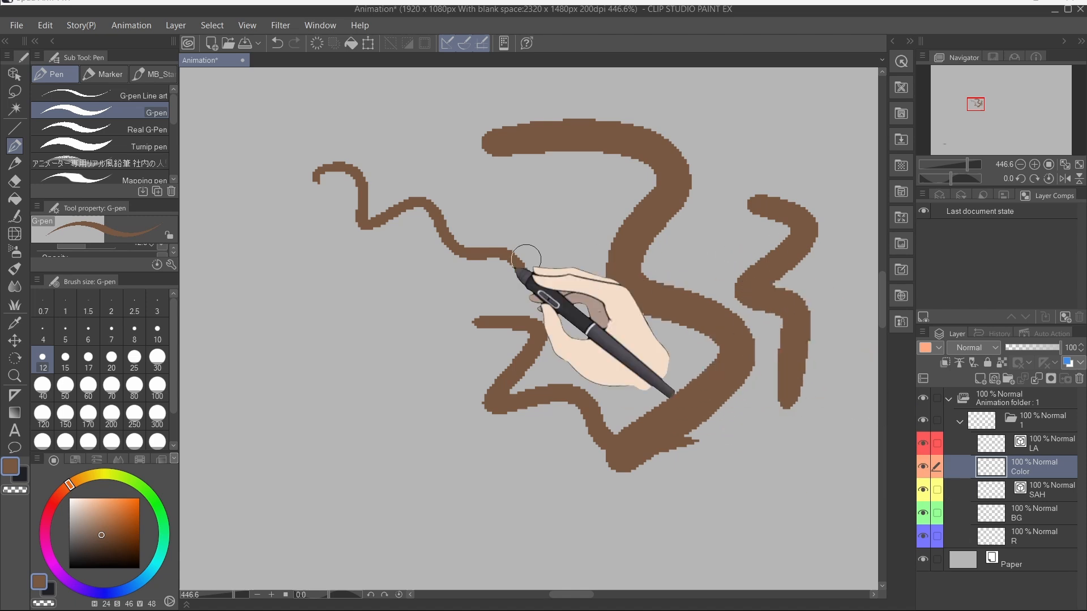
key("bracketright")
key("bracketright")
mouse_move(753, 203)
left_mouse_down()
mouse_move(776, 264)
mouse_move(787, 403)
left_mouse_up()
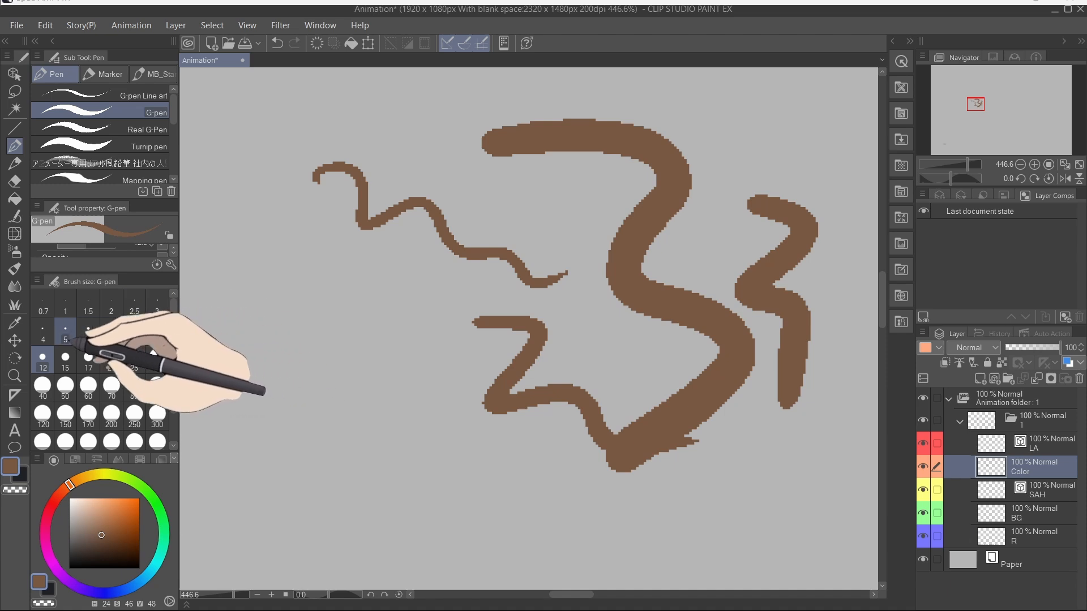
Step: Pick different sizes from the brush size palette, draw a stroke with each, and clear the layer
left_click(65, 330)
mouse_move(223, 258)
left_mouse_down()
mouse_move(315, 348)
mouse_move(489, 411)
left_mouse_up()
left_click(88, 358)
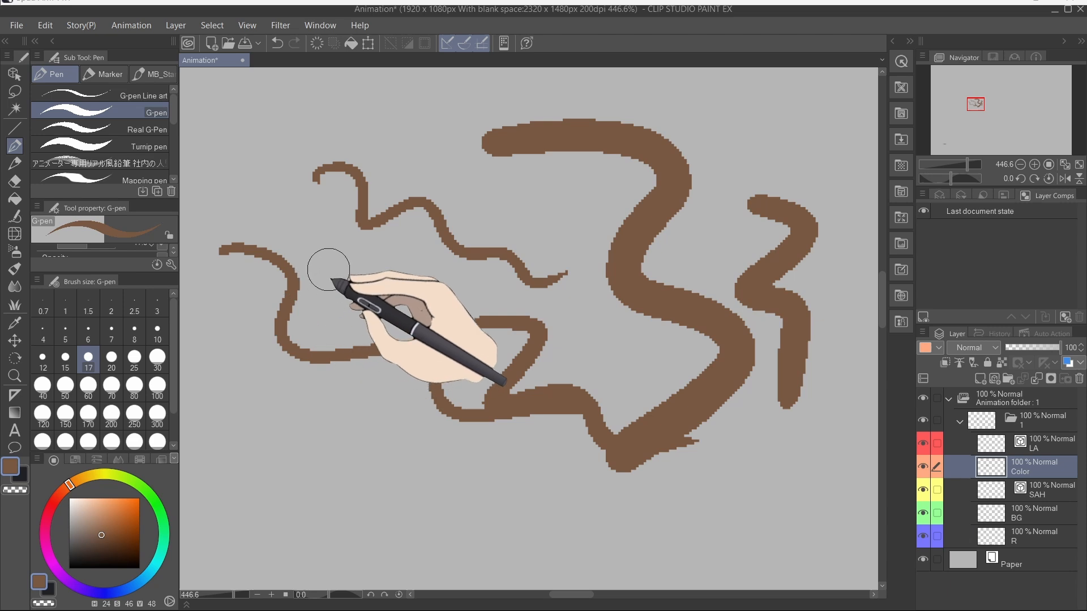
left_click(355, 265)
left_click_drag(367, 264, 529, 328)
left_click(88, 334)
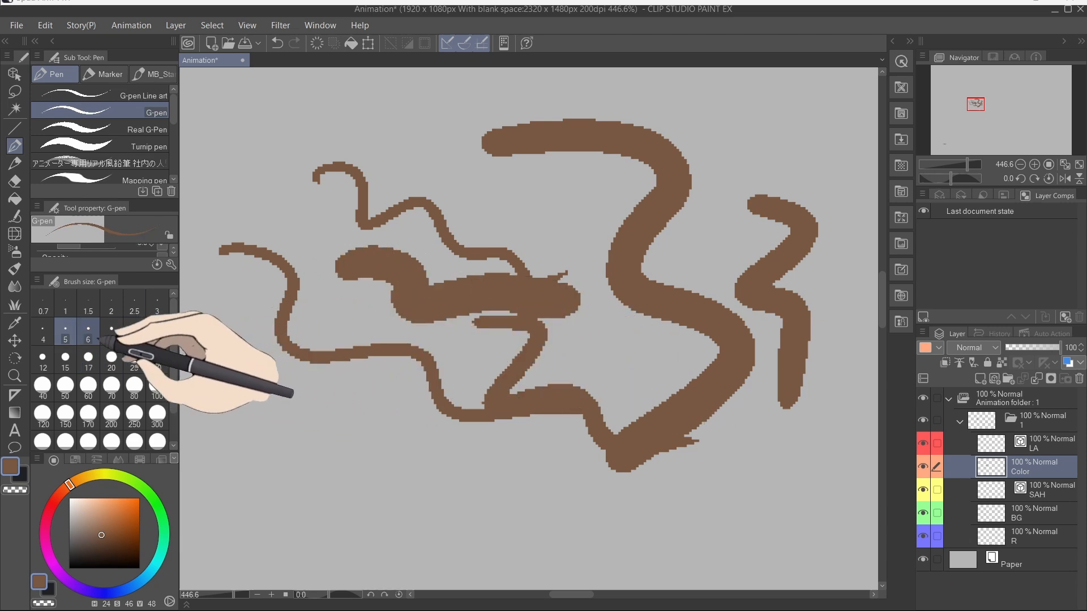
left_click_drag(249, 313, 464, 495)
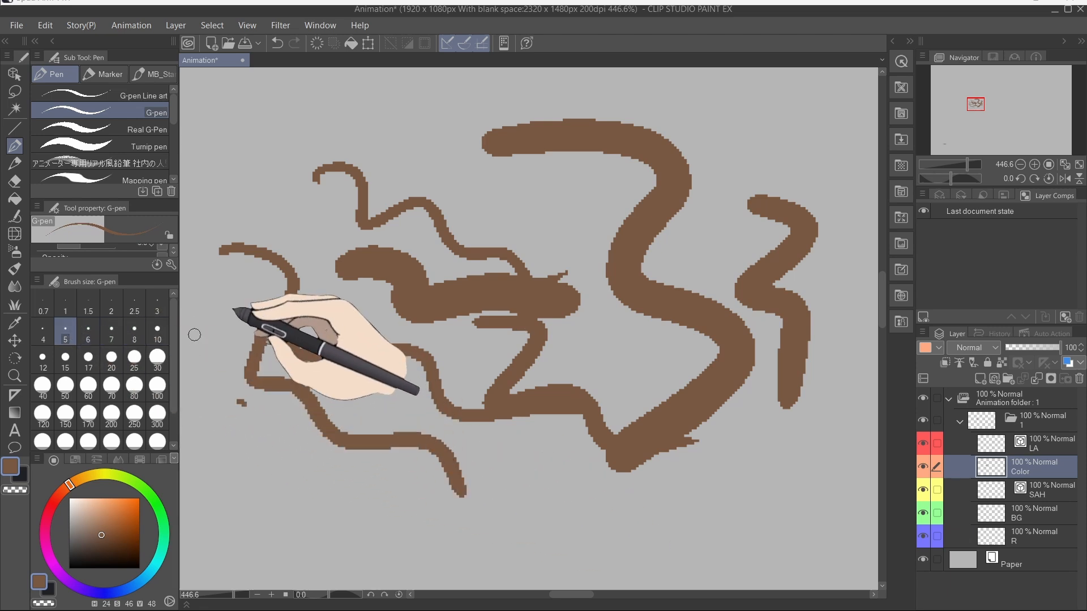
key("Delete")
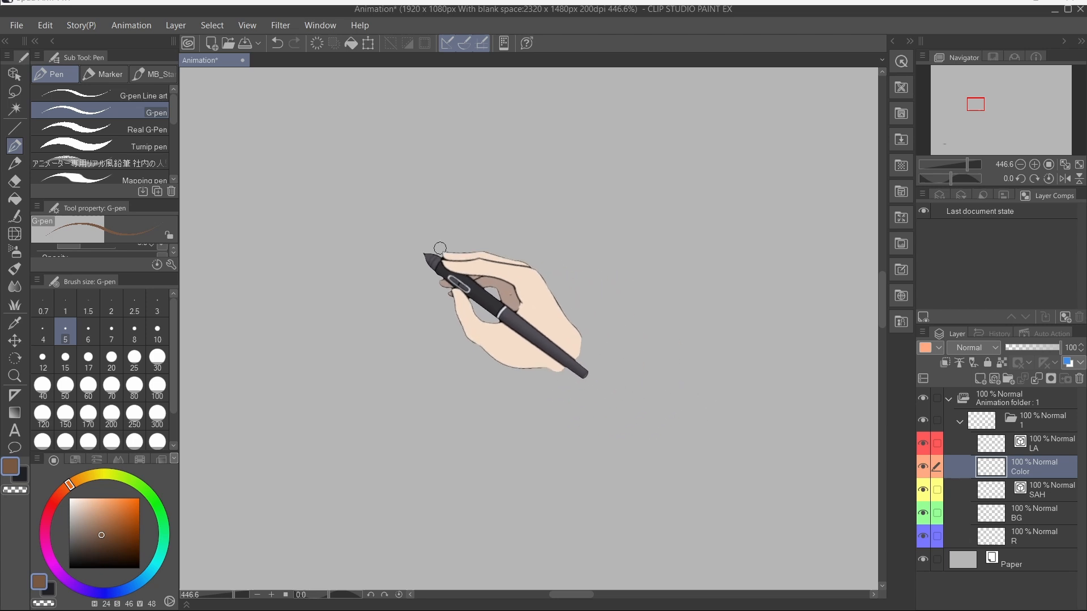
Step: Dock the Brush Size palette as a tab beside the Tool Property panel
mouse_move(105, 291)
left_mouse_down()
mouse_move(284, 277)
mouse_move(137, 220)
left_mouse_up()
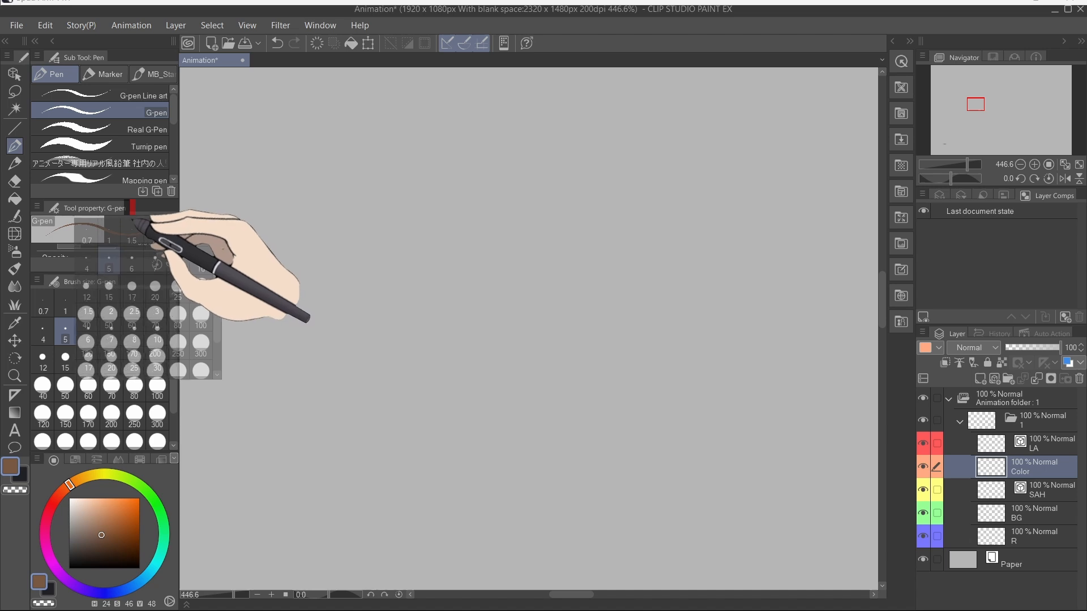
left_click_drag(138, 220, 139, 221)
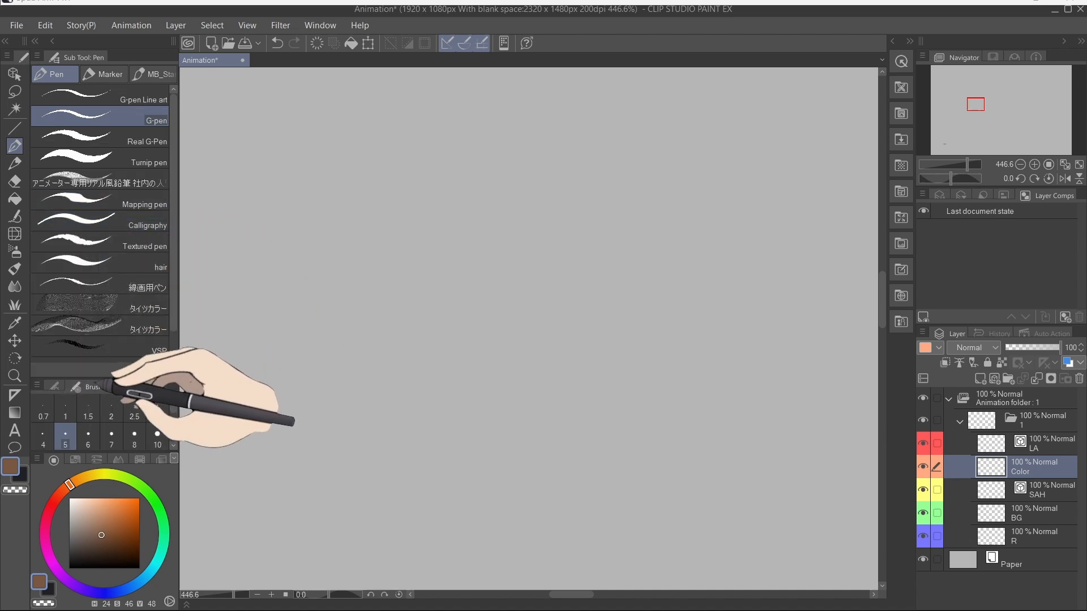
left_click_drag(96, 379, 130, 251)
left_click(56, 258)
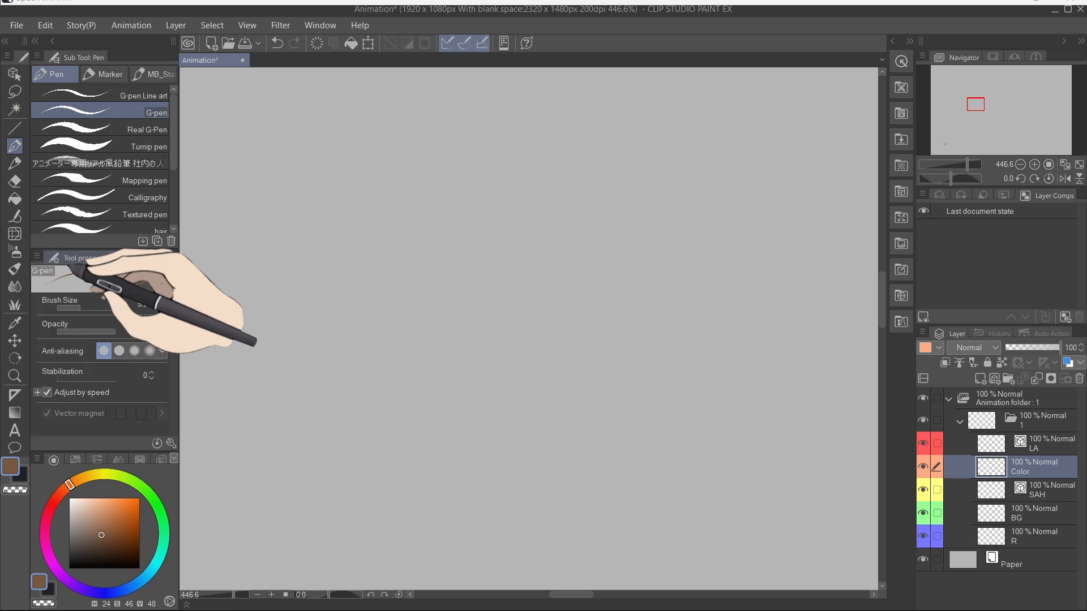
left_click(141, 257)
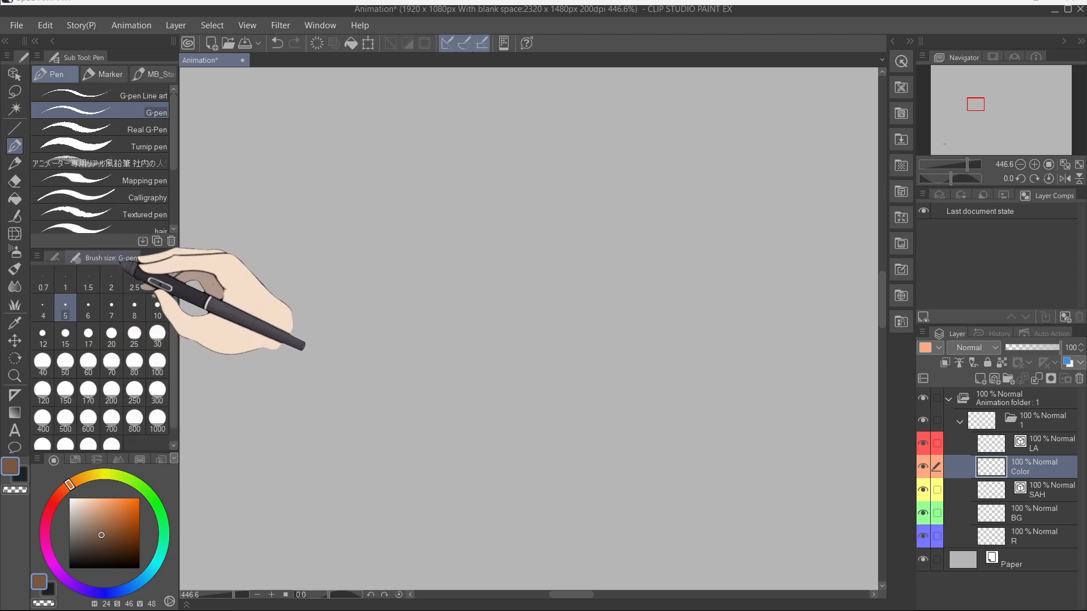
left_click(56, 258)
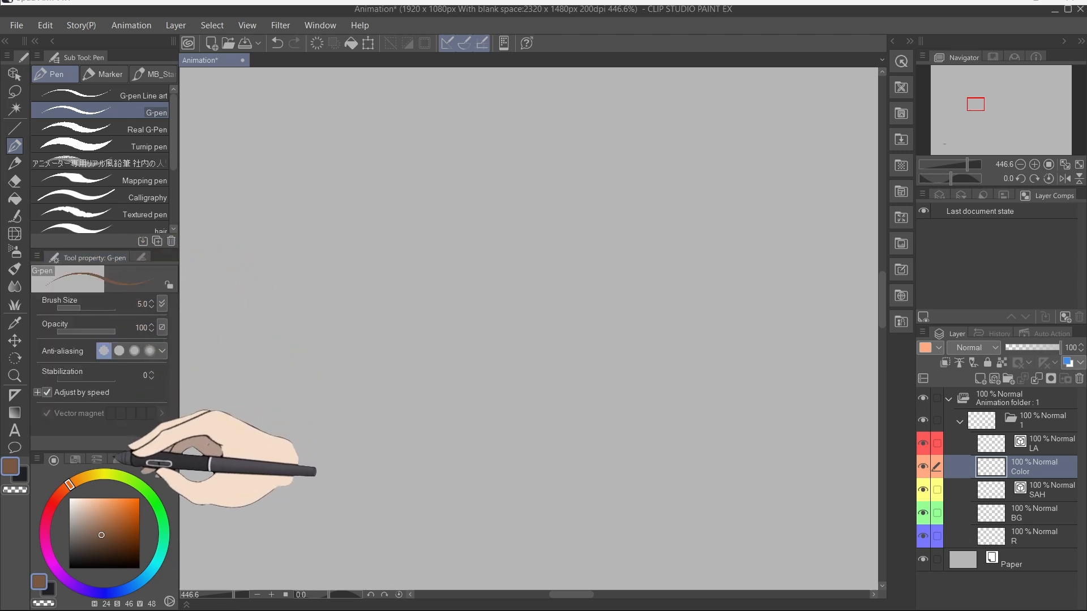
Step: Resize the colour wheel panel, save the file, and switch the wheel to its triangle display
left_click_drag(113, 448, 125, 377)
key("ctrl+s")
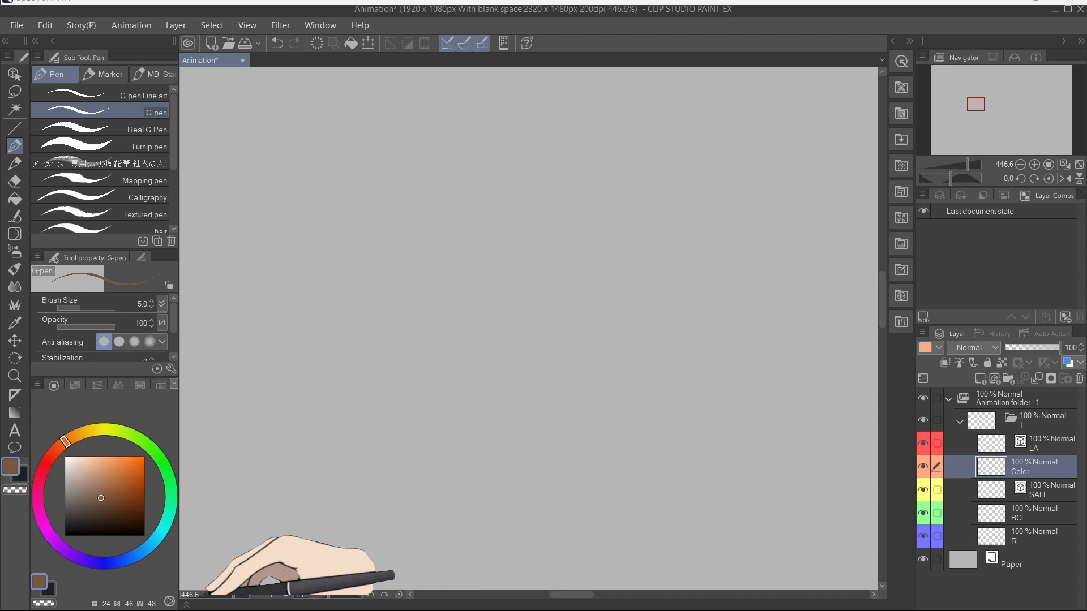
left_click(169, 601)
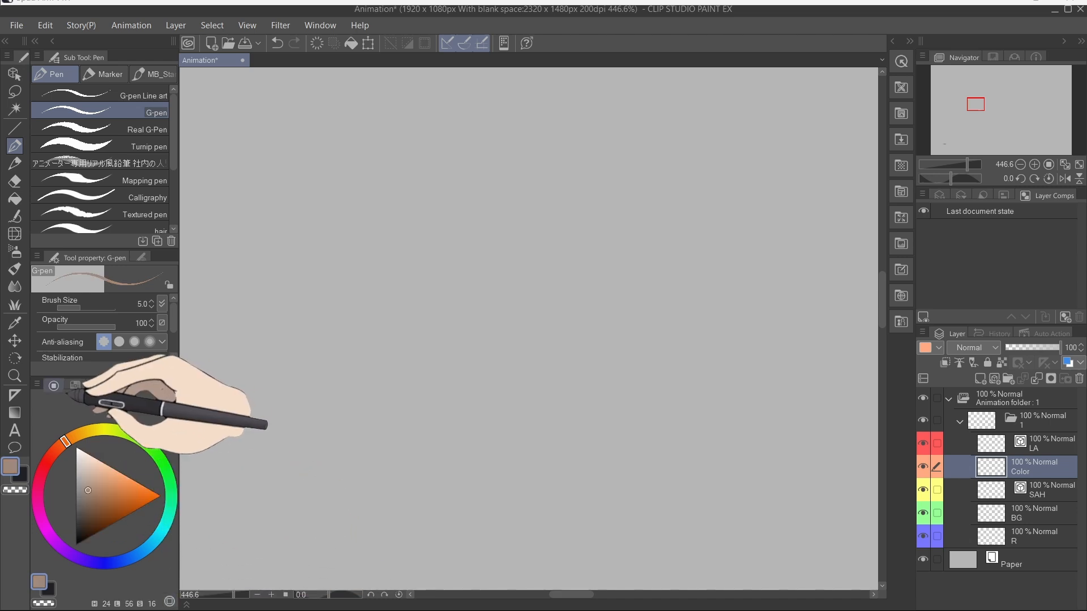
Step: Detach the Color Wheel palette from the dock so it floats over the canvas
left_click(79, 387)
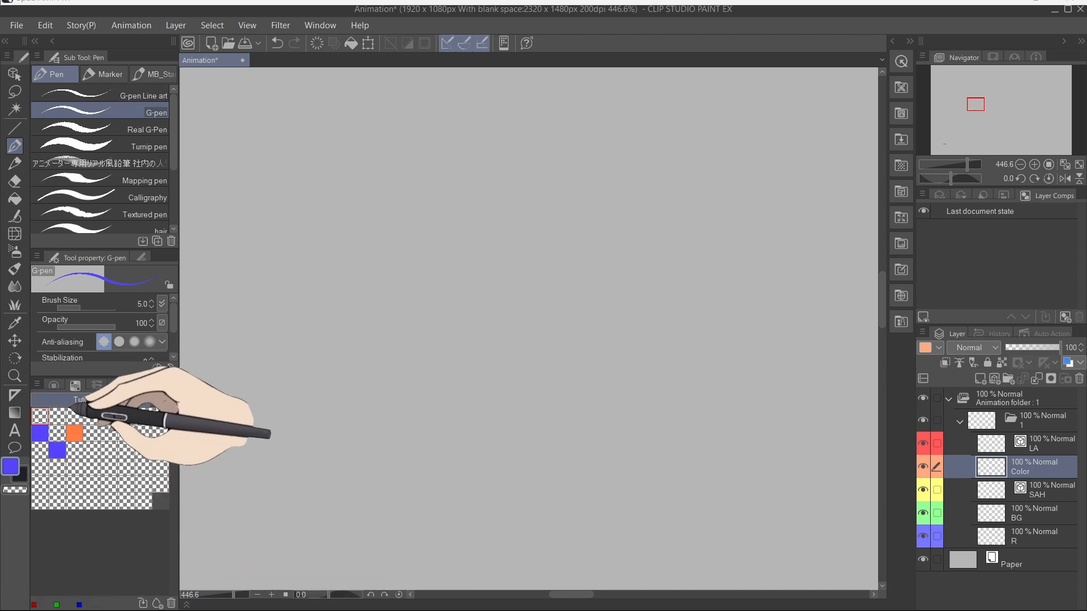
left_click(55, 385)
left_click_drag(62, 386, 558, 234)
left_click(499, 393)
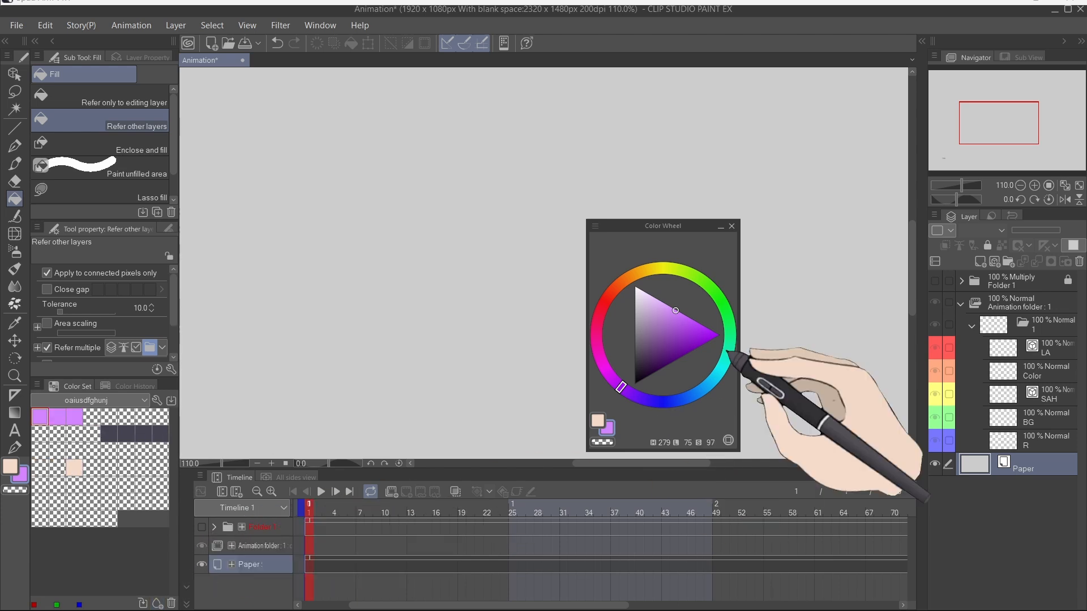
Step: Pick a green hue on the floating colour wheel and add it to the colour set
left_click(711, 289)
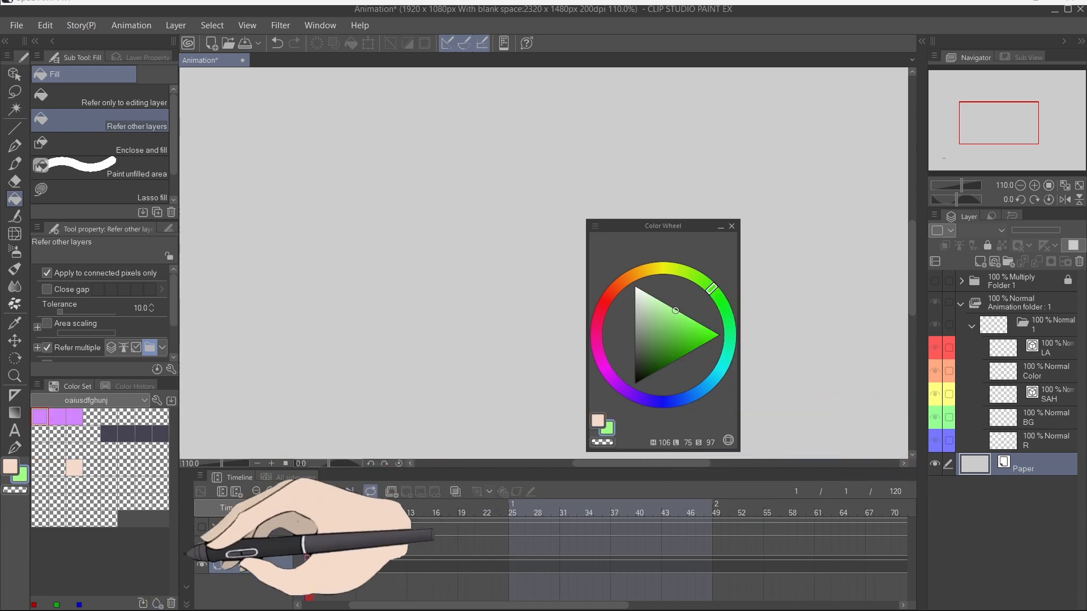
left_click(157, 604)
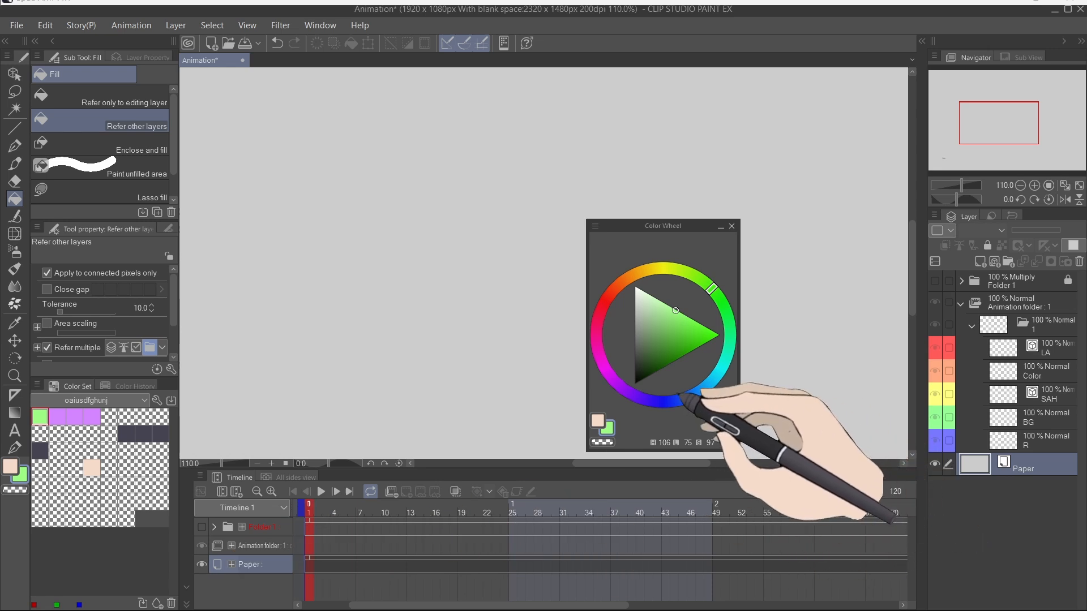
Step: Fill the iris of the eye in the Head turn file with a teal colour from the colour set
left_click(672, 401)
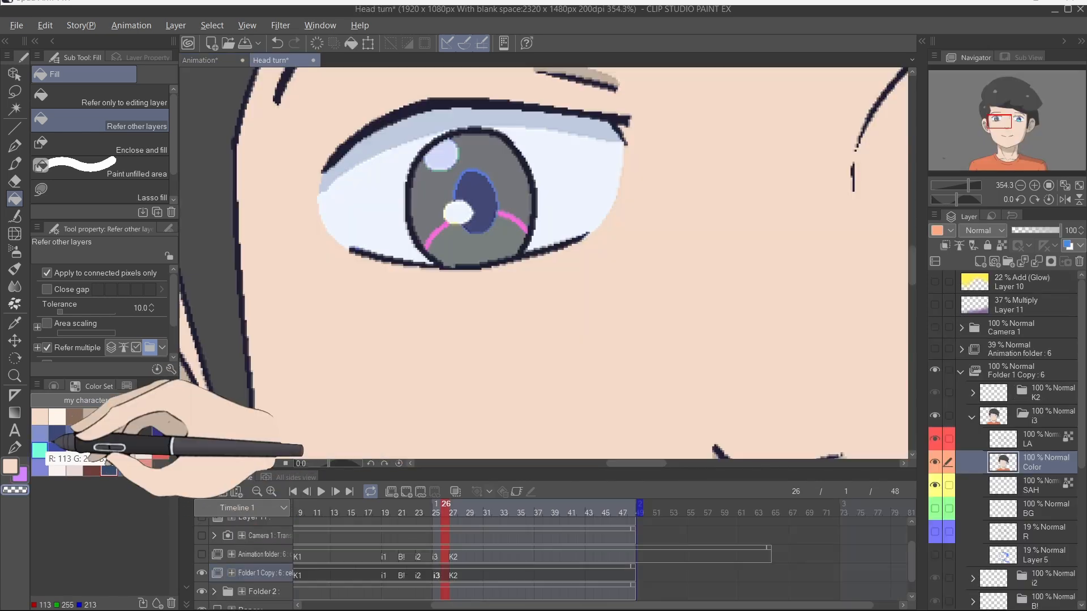
left_click(501, 249)
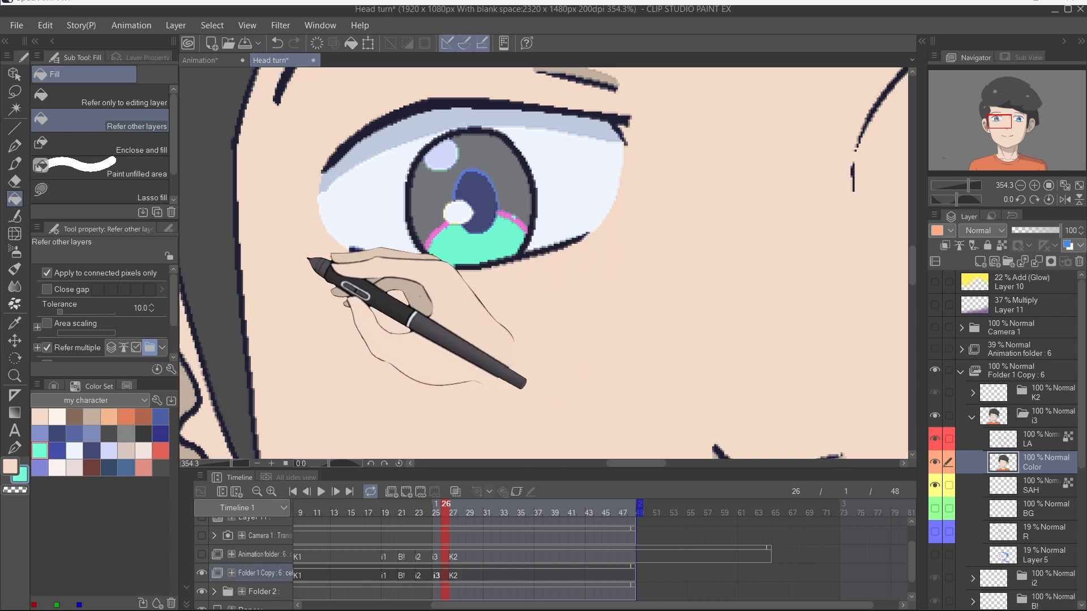
scroll(95, 328, "down", 2)
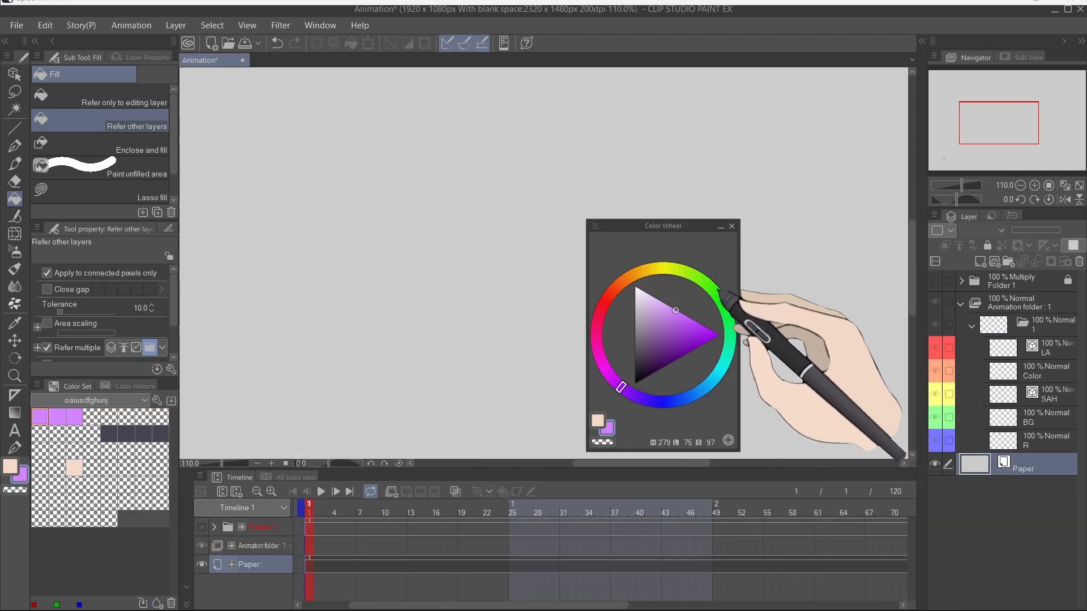
Step: Pick a green hue on the colour wheel and add it as a new swatch in the Tutorial colour set
left_click(711, 288)
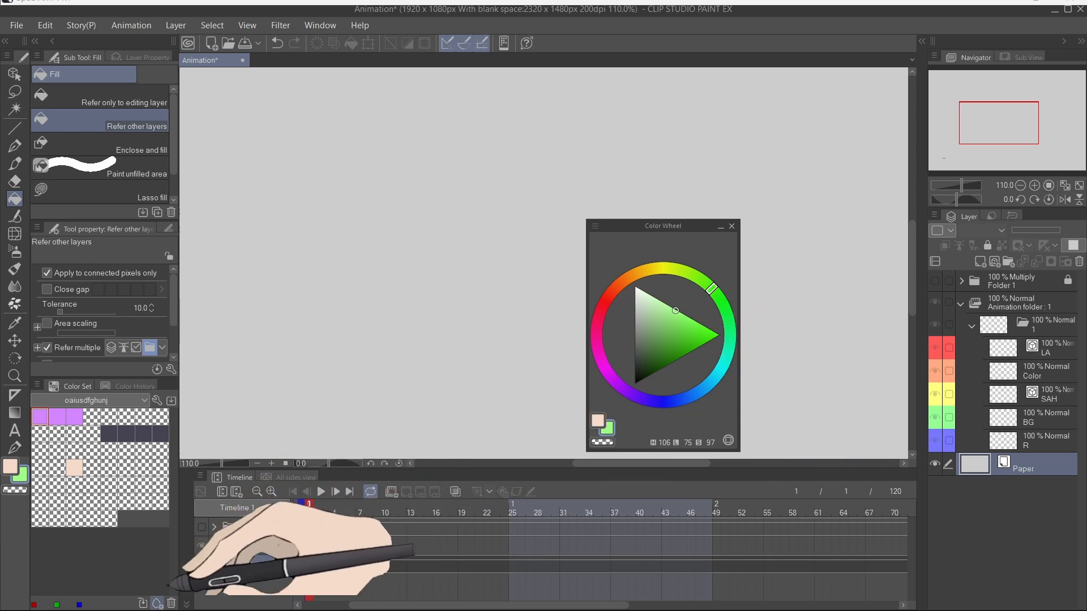
left_click(657, 399)
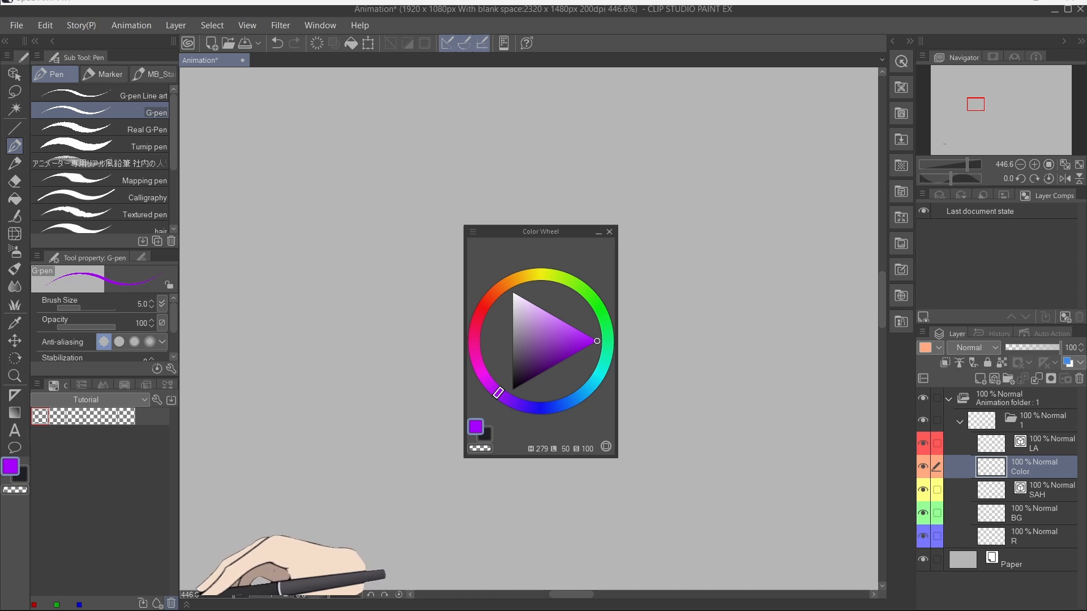
left_click(171, 603)
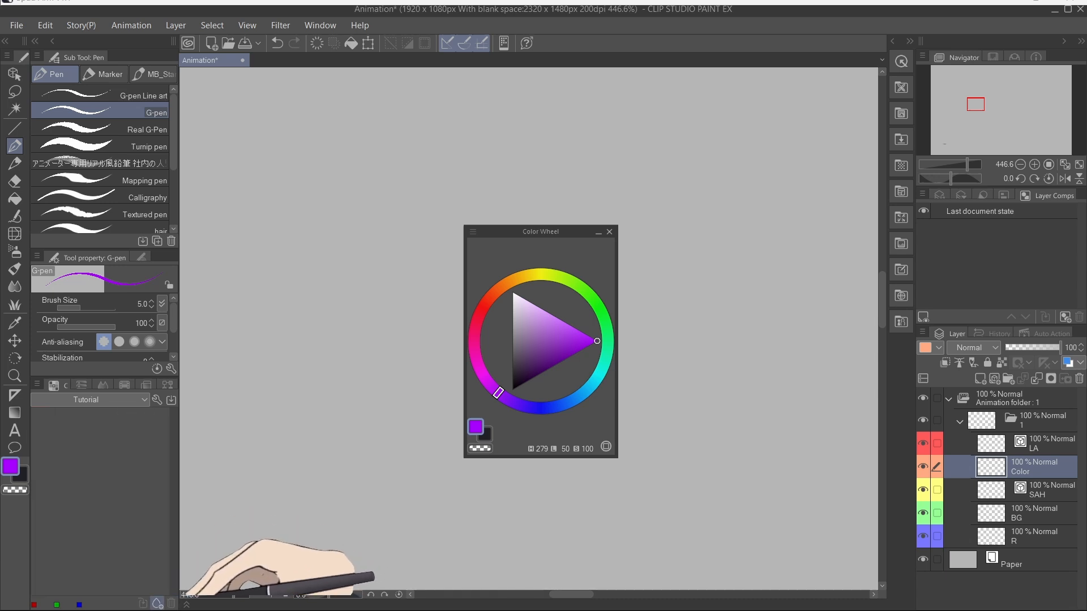
left_click(571, 291)
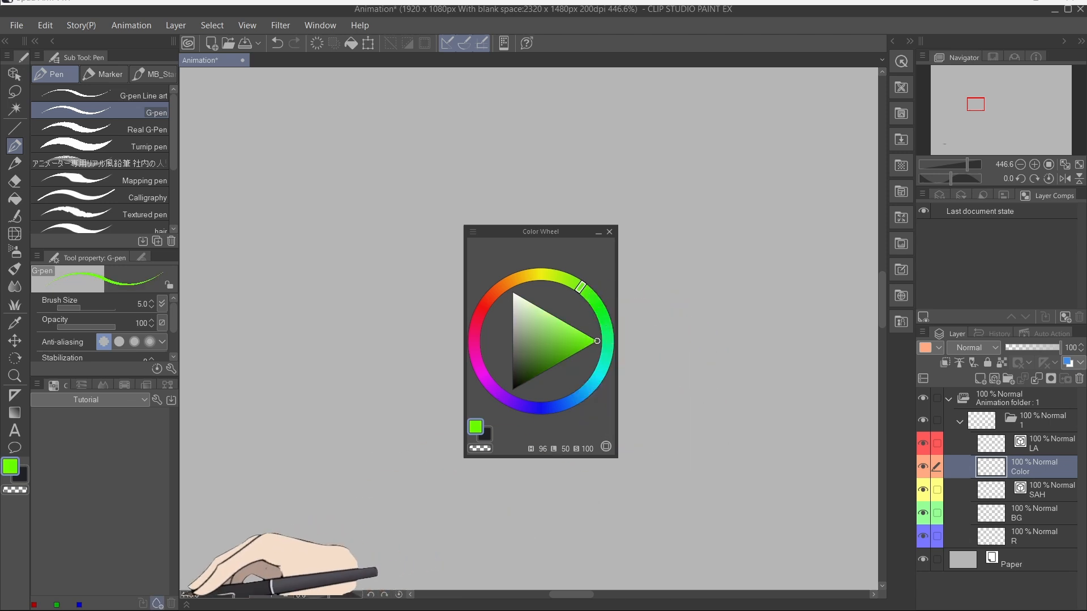
left_click(158, 603)
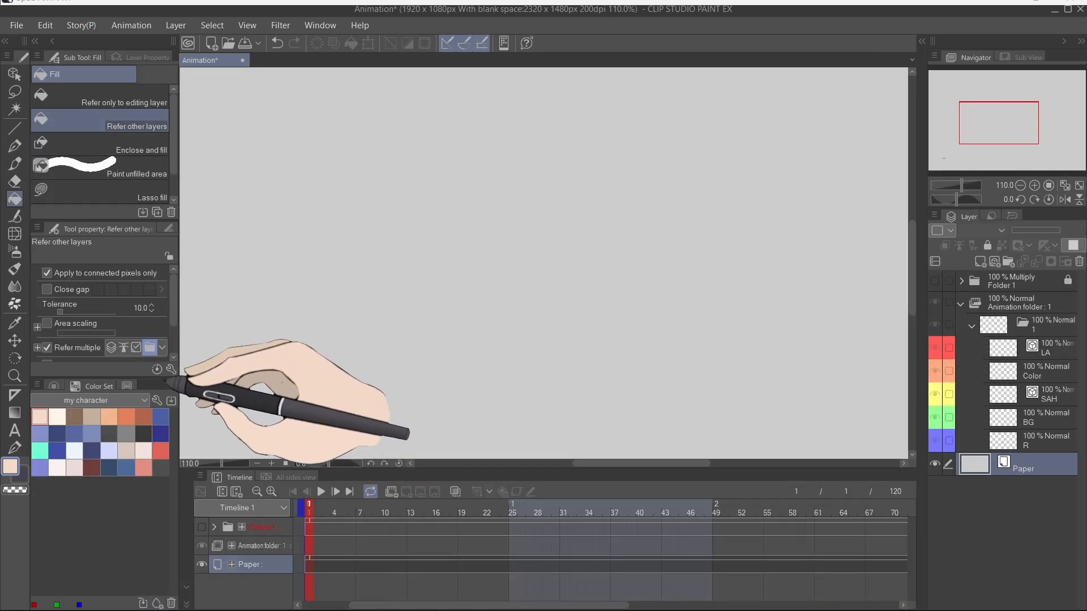
Step: Open the Edit color sets dialog and switch to the oaiusdfghunj colour set
left_click(158, 400)
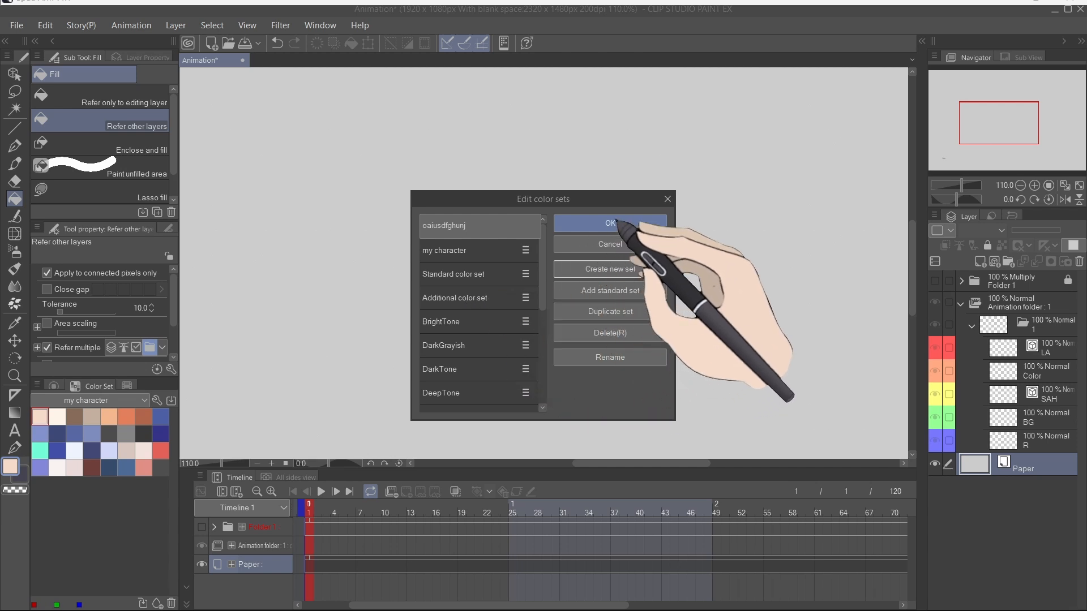
left_click(610, 223)
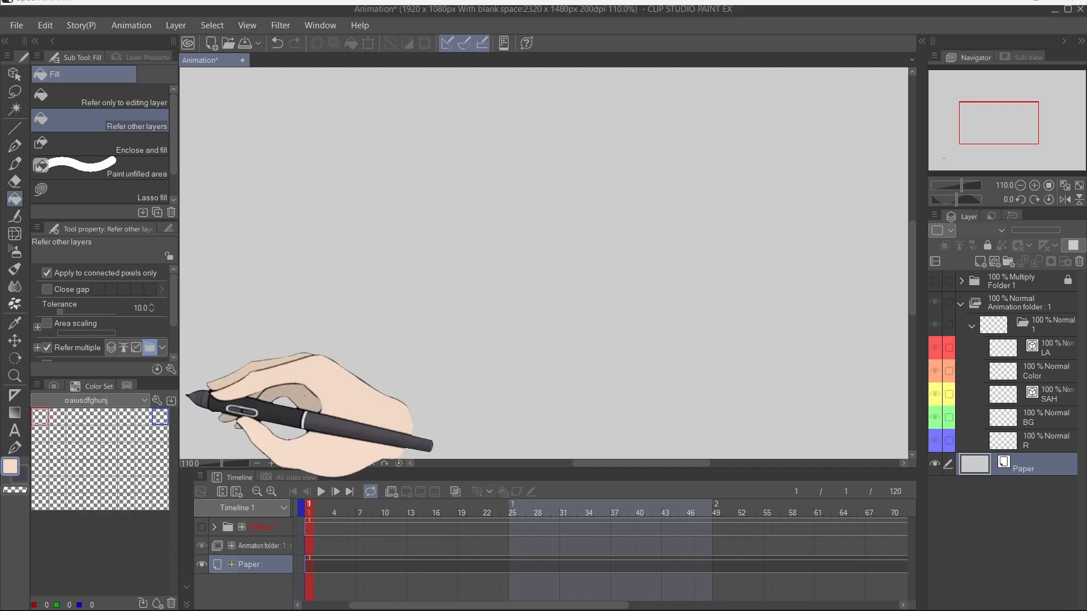
right_click(140, 449)
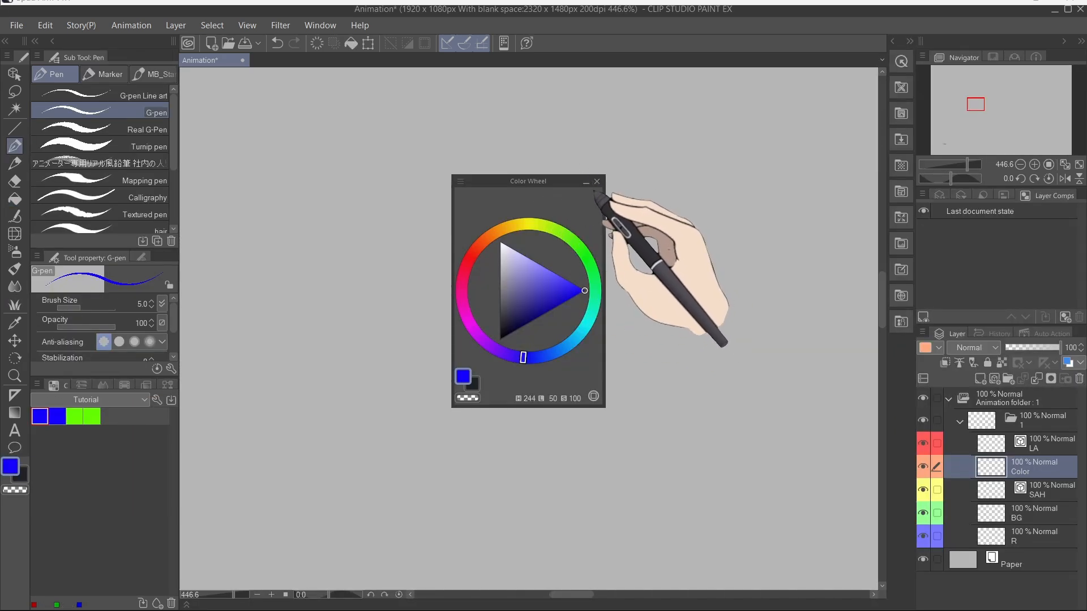
Step: Close the floating colour wheel, reopen Color Wheel from the window list, and dock it in the colour palette area
left_click(597, 182)
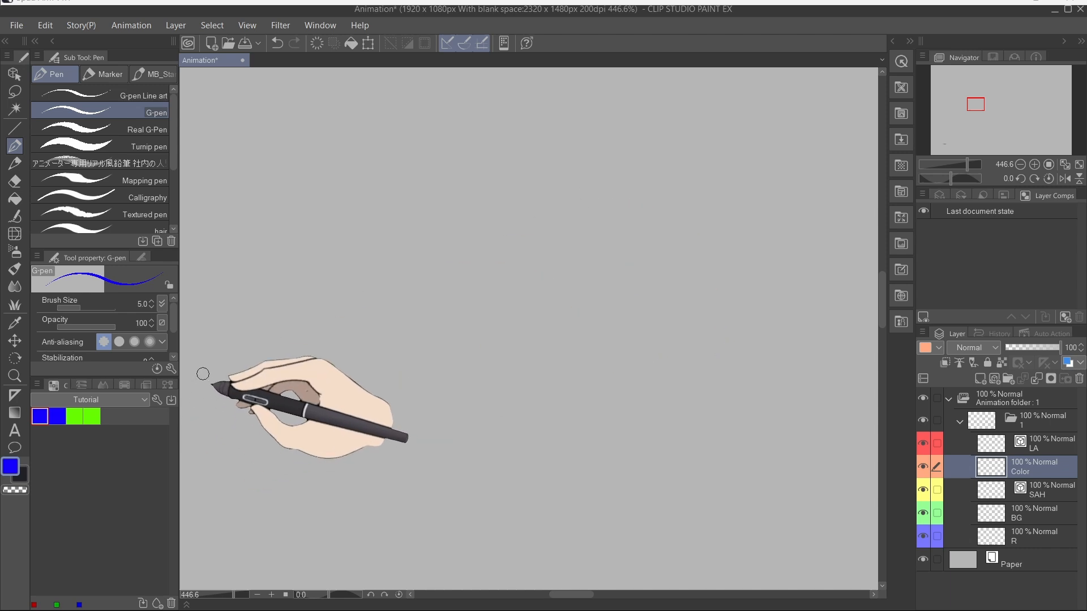
left_click(319, 26)
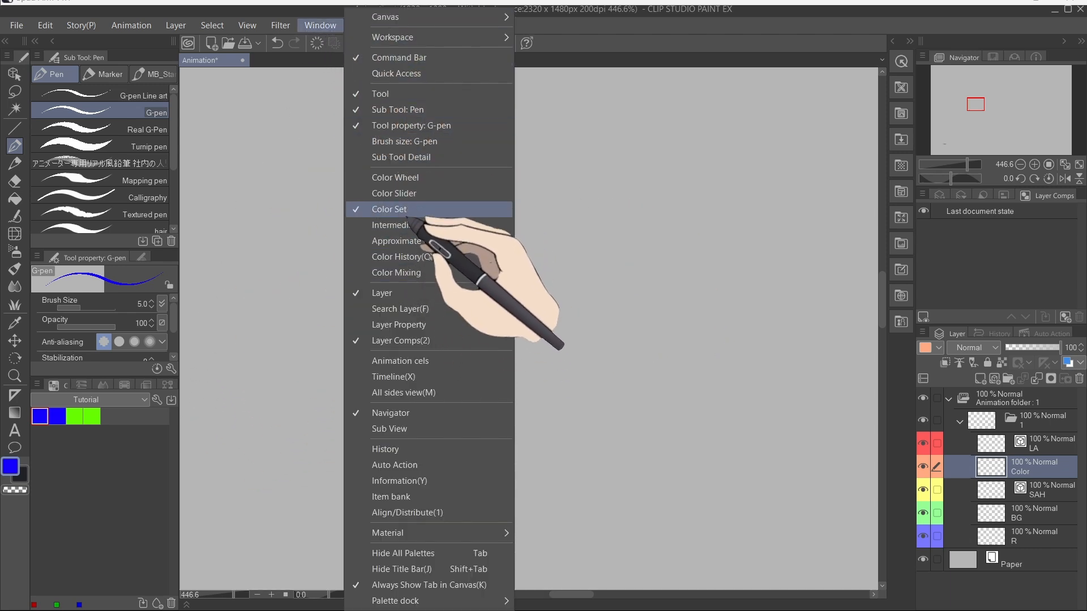
left_click(416, 178)
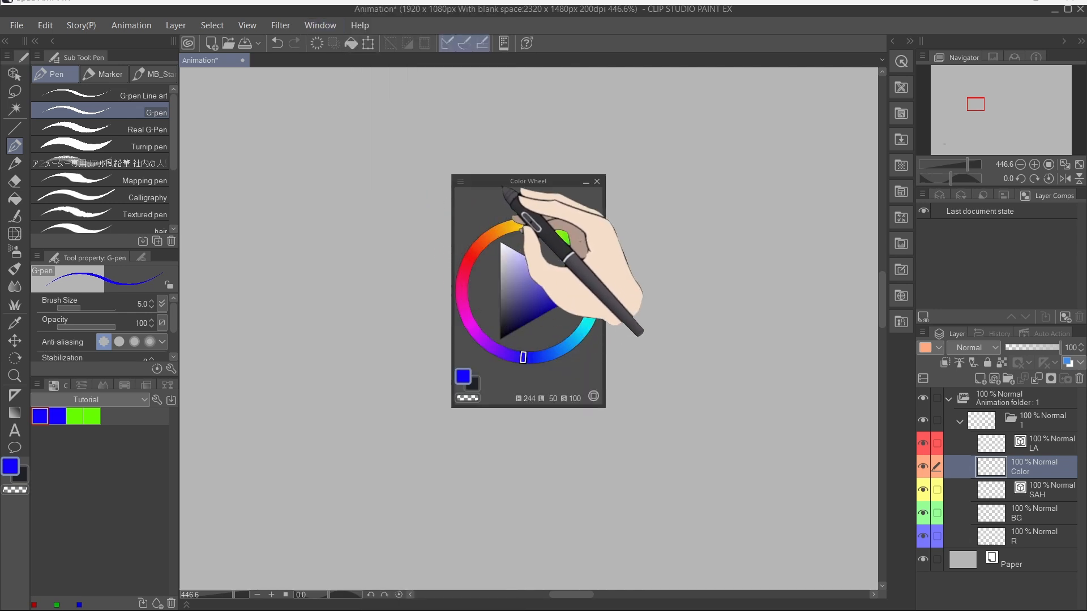
left_click_drag(502, 213, 68, 396)
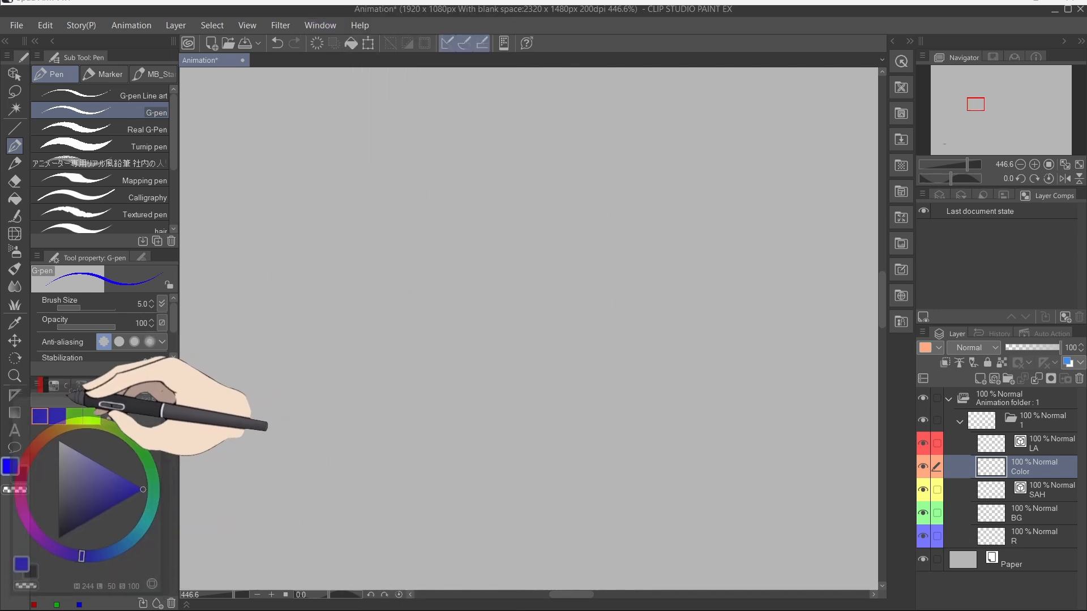
Step: Pull the Color Slider palette out of the dock as a floating window and close it
left_click(75, 385)
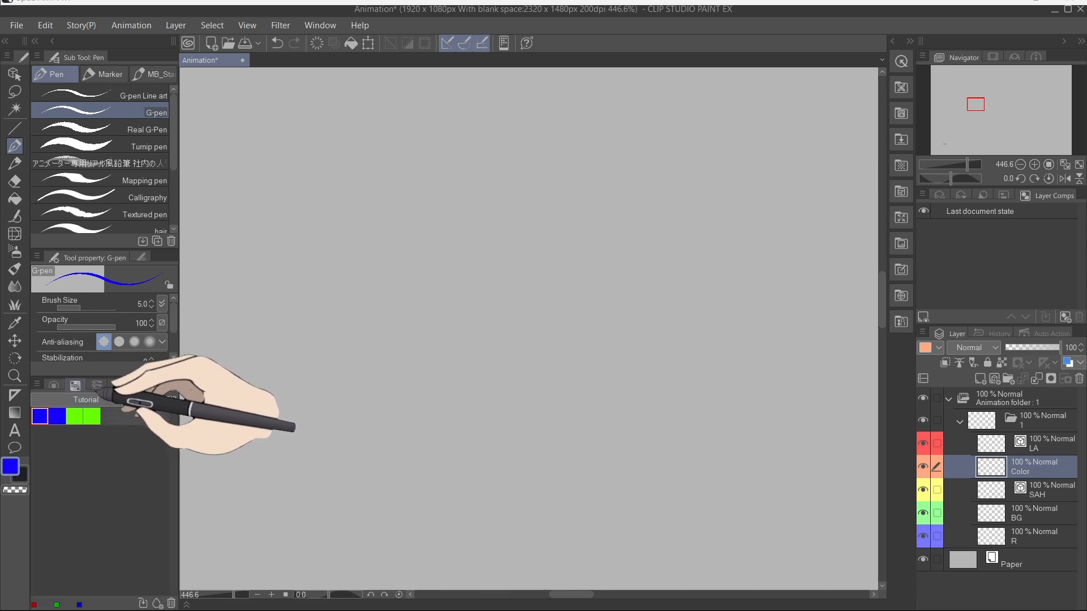
left_click(97, 385)
left_click_drag(119, 388, 454, 236)
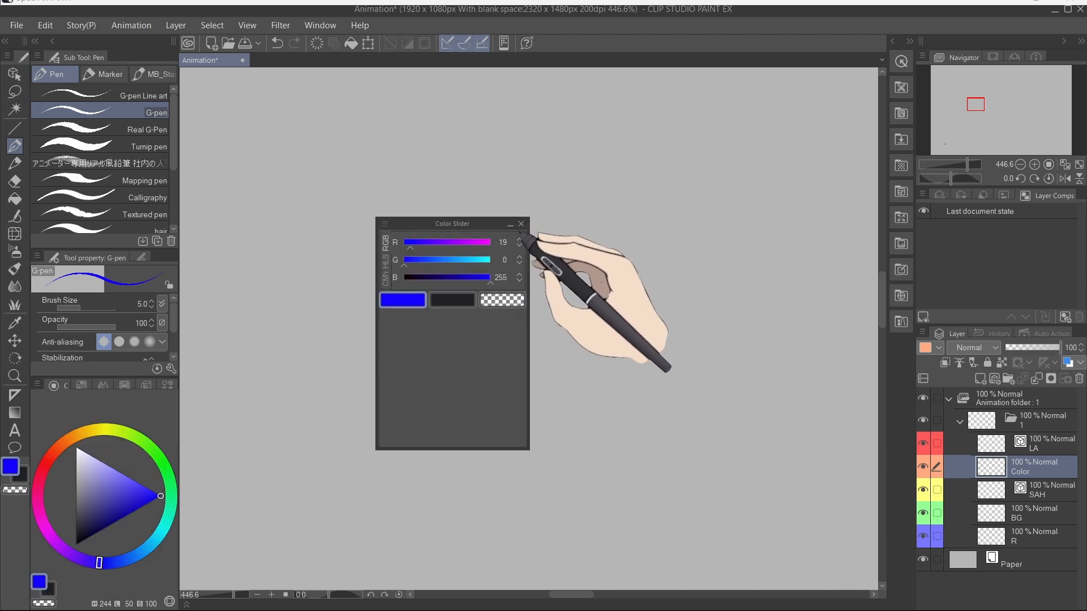
left_click(520, 224)
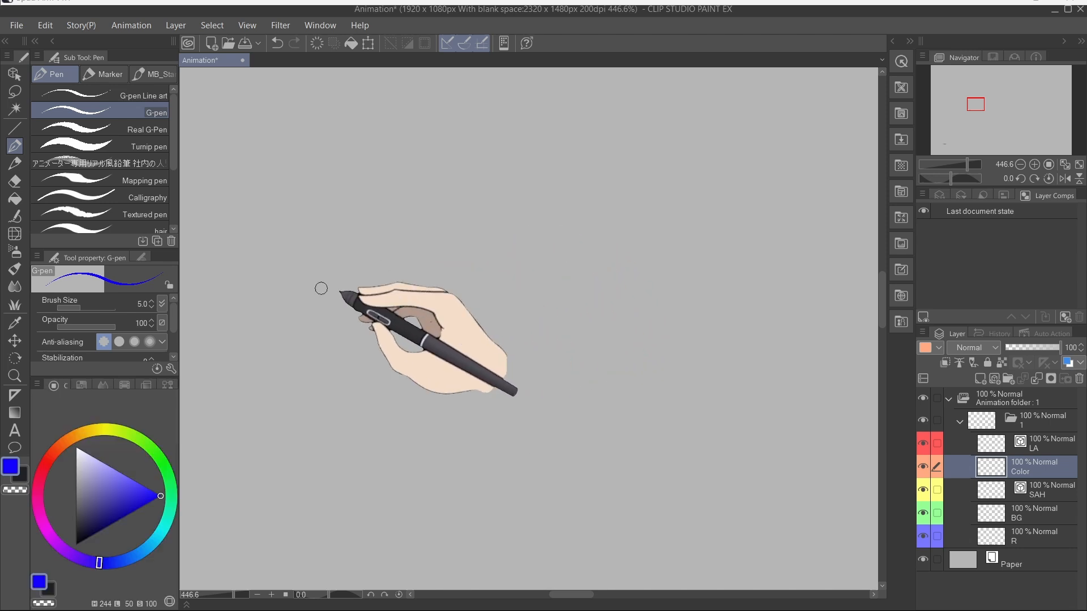
Step: Blend blue and cyan paint in the Color Mixing palette, then float that palette out and close it
left_click(111, 387)
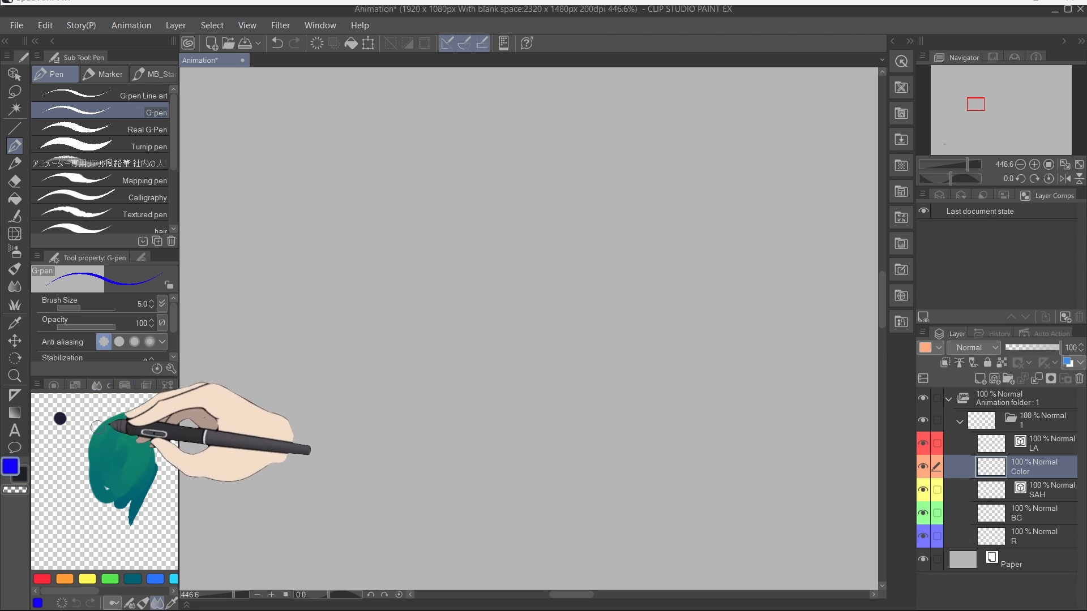
left_click(155, 579)
left_click_drag(108, 488, 82, 534)
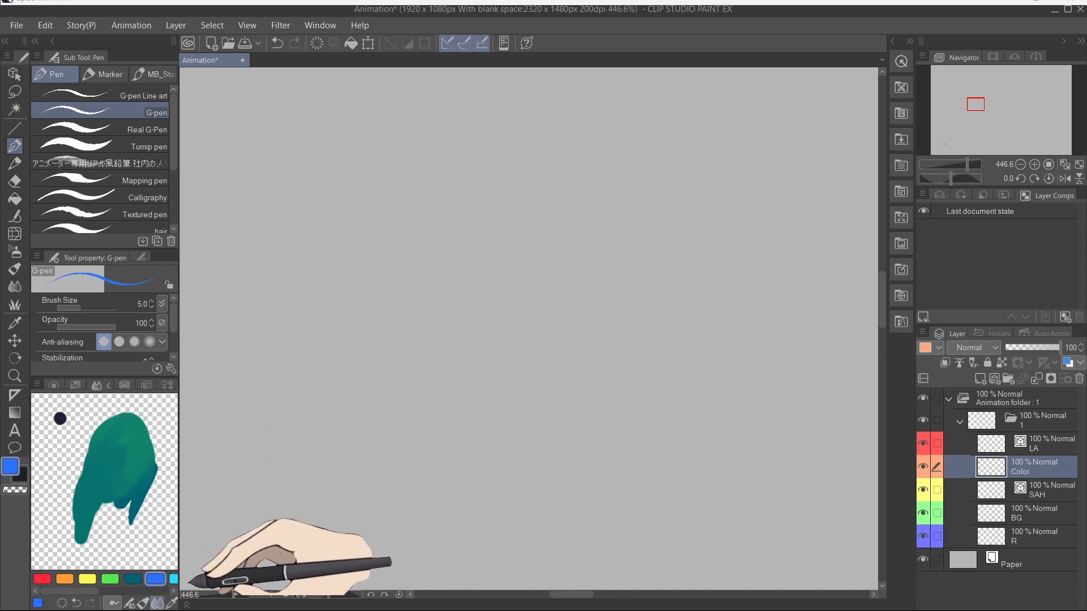
left_click(174, 579)
mouse_move(149, 544)
left_mouse_down()
mouse_move(122, 514)
mouse_move(150, 530)
mouse_move(95, 422)
left_mouse_up()
left_click_drag(99, 386, 427, 261)
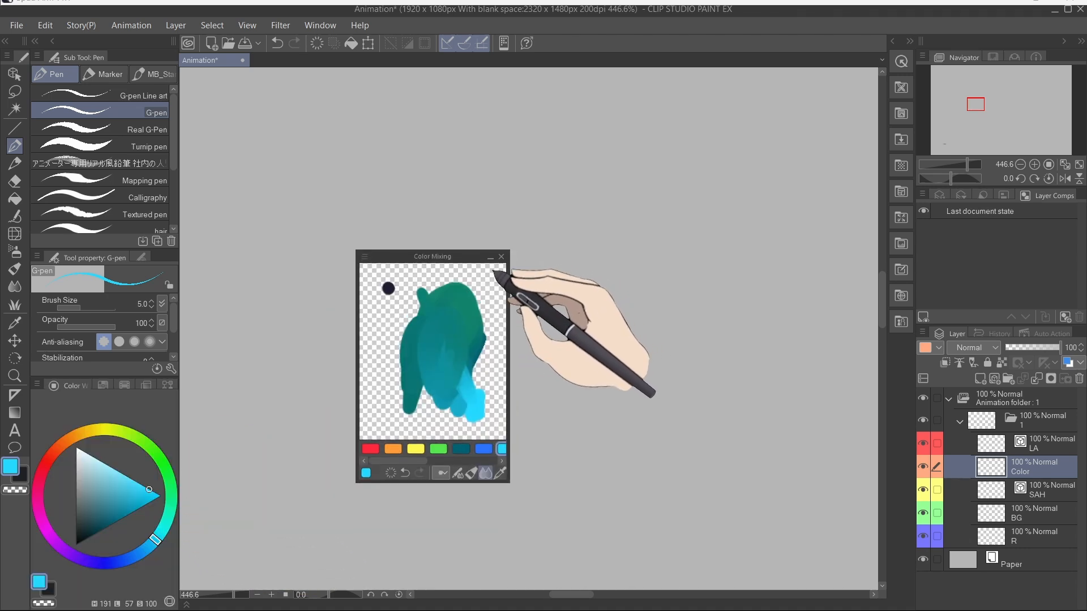
left_click(501, 257)
Step: Pick colours from the approximate colour grid and draw a pink stroke and a yellow stroke on the canvas
left_click(124, 386)
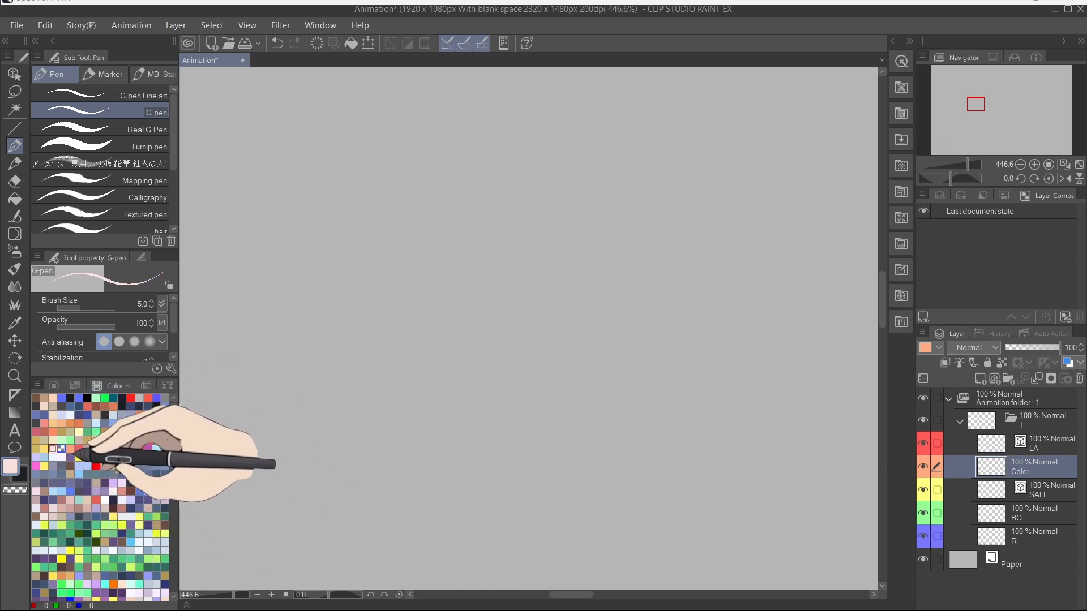
left_click_drag(324, 277, 405, 373)
left_click(113, 516)
left_click_drag(481, 209, 505, 405)
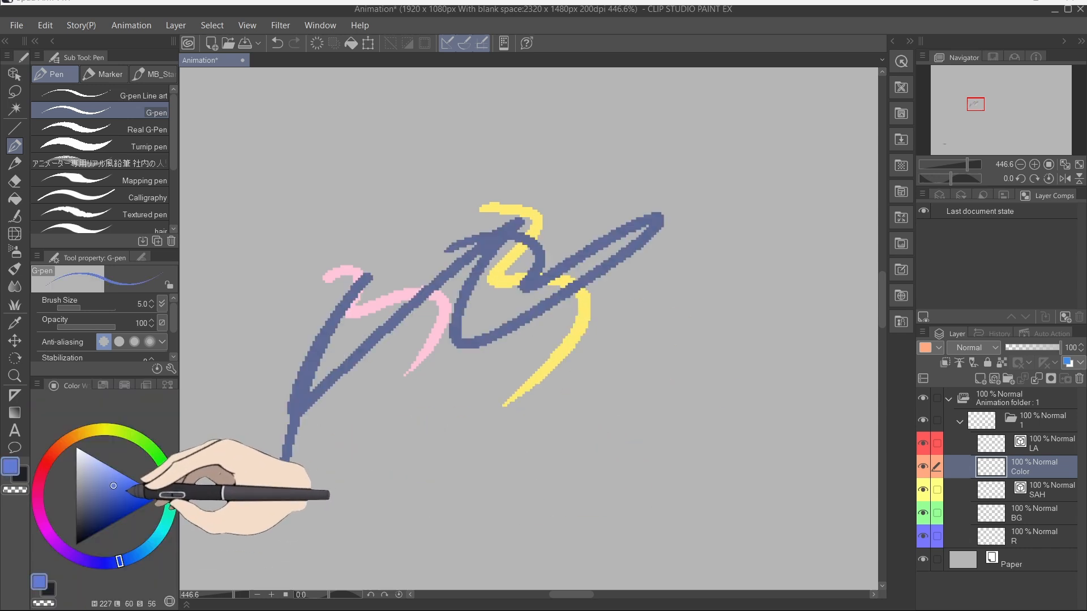
Step: Draw several blue strokes using hues chosen on the colour wheel, then clear the layer
left_click_drag(236, 283, 538, 340)
left_click(117, 501)
mouse_move(277, 297)
left_mouse_down()
mouse_move(329, 286)
mouse_move(419, 409)
left_mouse_up()
left_click(108, 562)
left_click(129, 558)
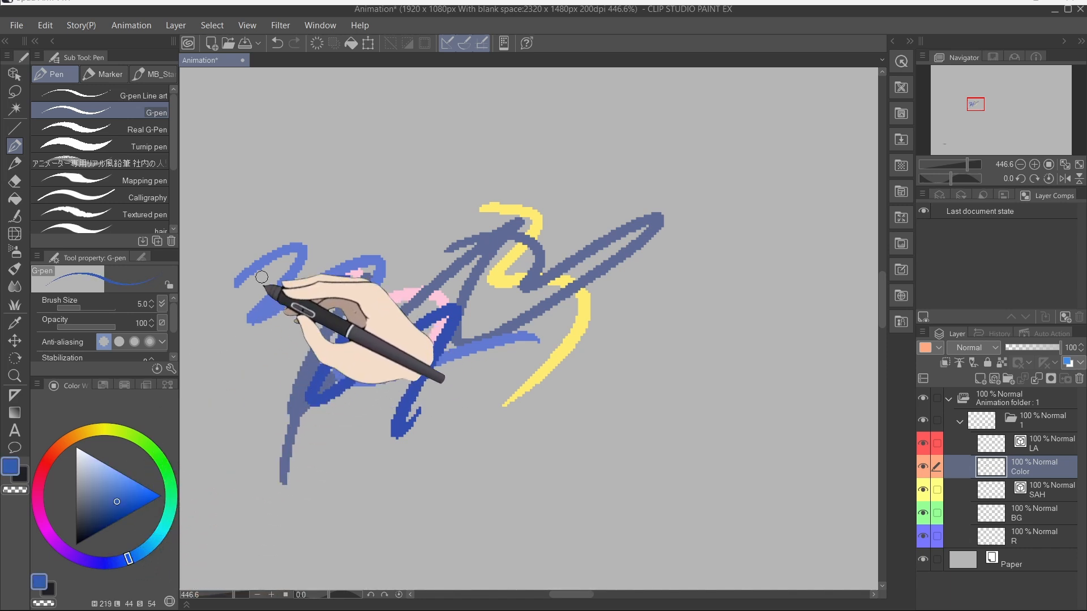
key("Delete")
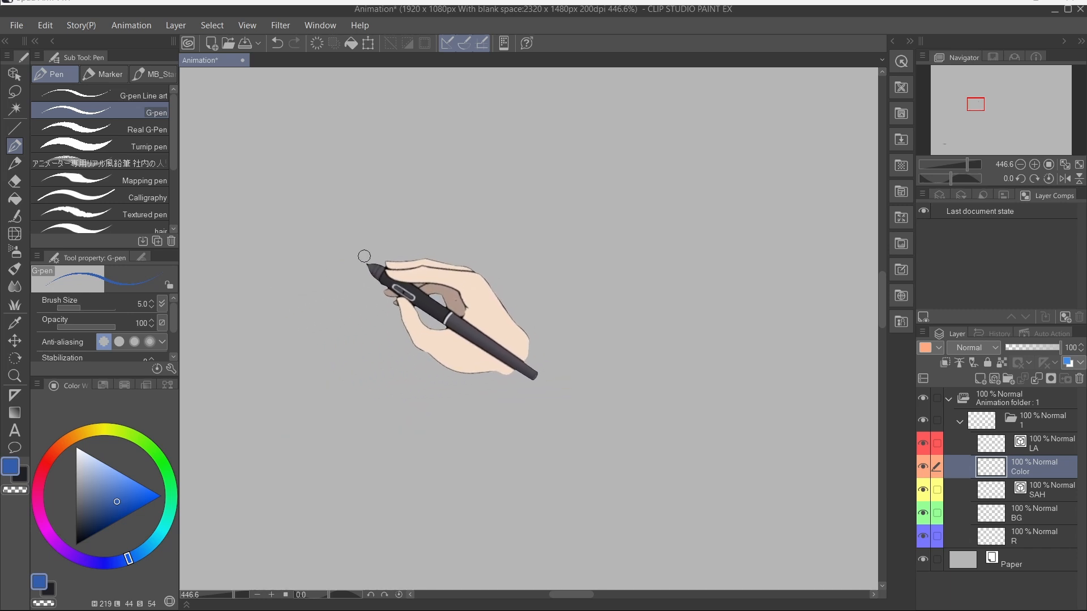
Step: Draw a blue zigzag stroke, then pick a lighter blue from the approximate colour grid and draw another stroke
mouse_move(453, 219)
left_mouse_down()
mouse_move(636, 322)
mouse_move(569, 368)
left_mouse_up()
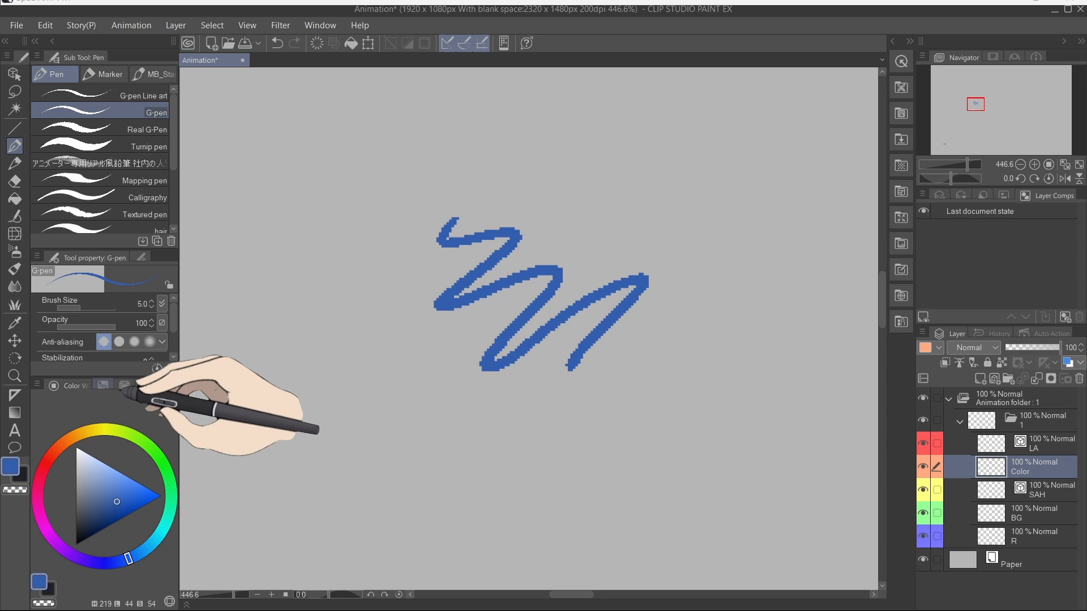
left_click(107, 387)
left_click(124, 387)
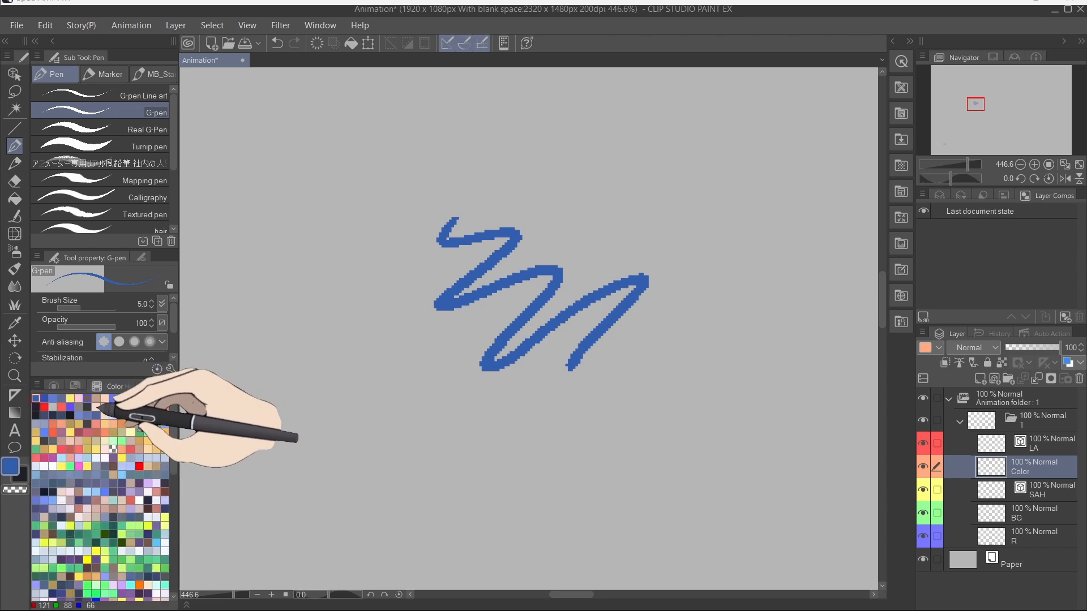
left_click(64, 405)
mouse_move(279, 253)
left_mouse_down()
mouse_move(461, 359)
mouse_move(628, 436)
left_mouse_up()
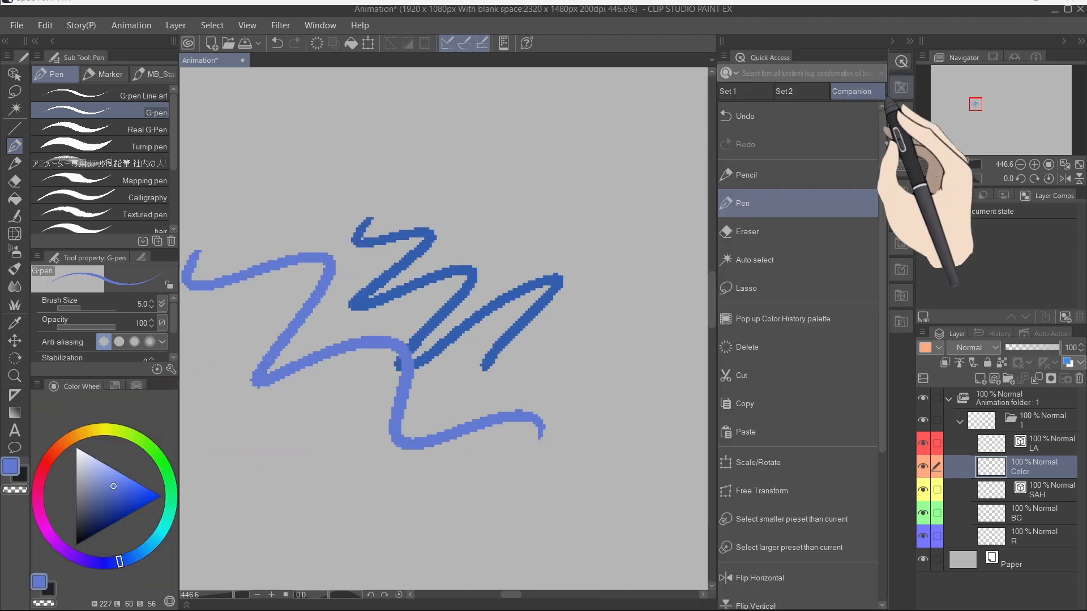
Step: Open the Quick Access palette beside the canvas
left_click(901, 87)
left_click(901, 61)
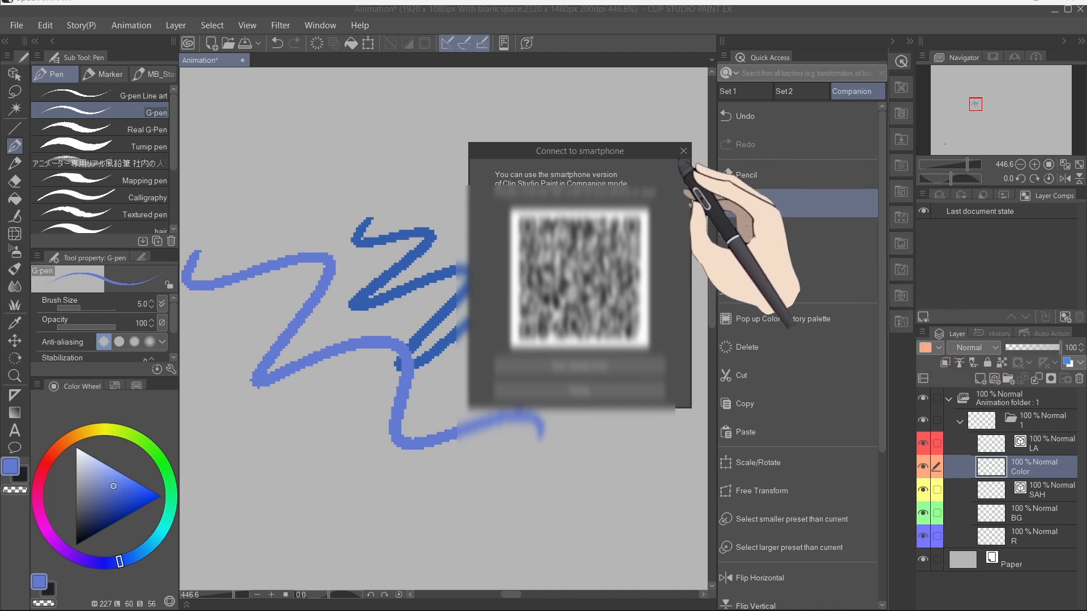
Step: Close the smartphone connection dialog and cycle through each palette in the collapsed dock column, including the Material palettes
left_click(683, 151)
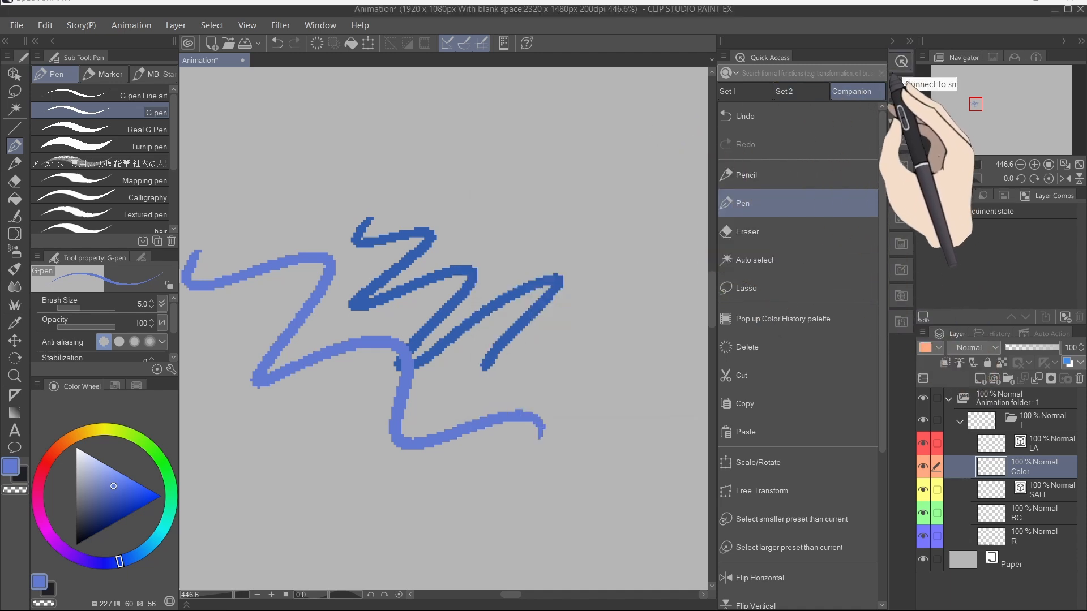
left_click(902, 139)
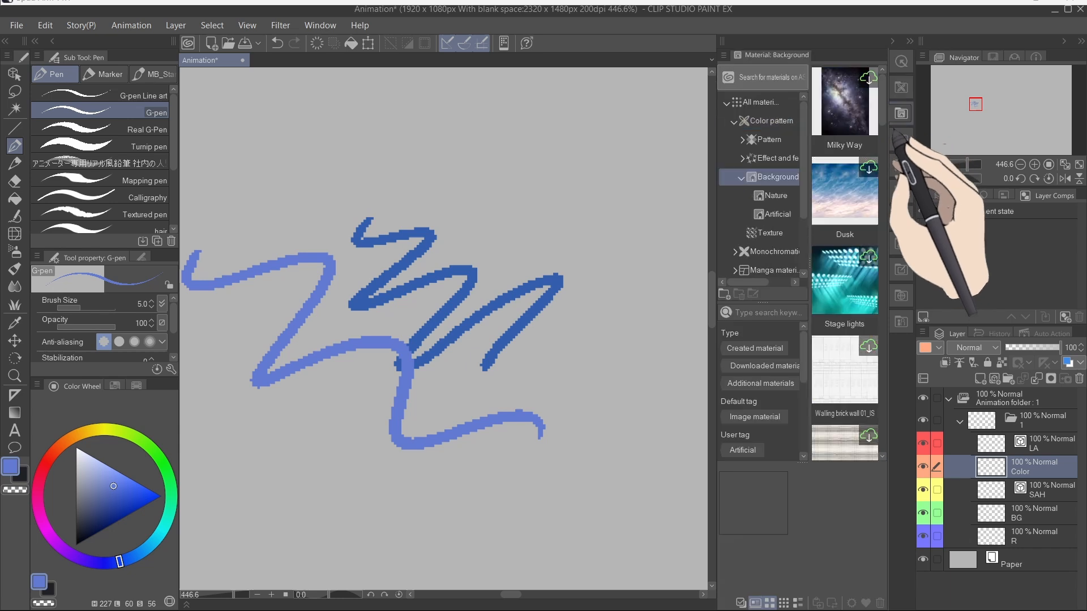
left_click(901, 165)
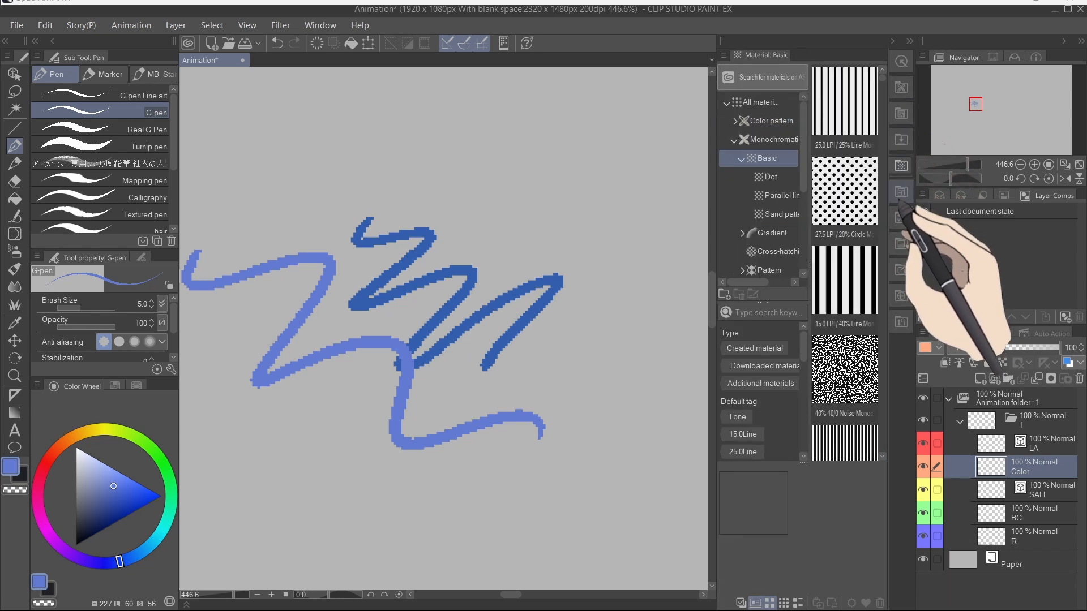
left_click(901, 191)
left_click(901, 217)
left_click(901, 243)
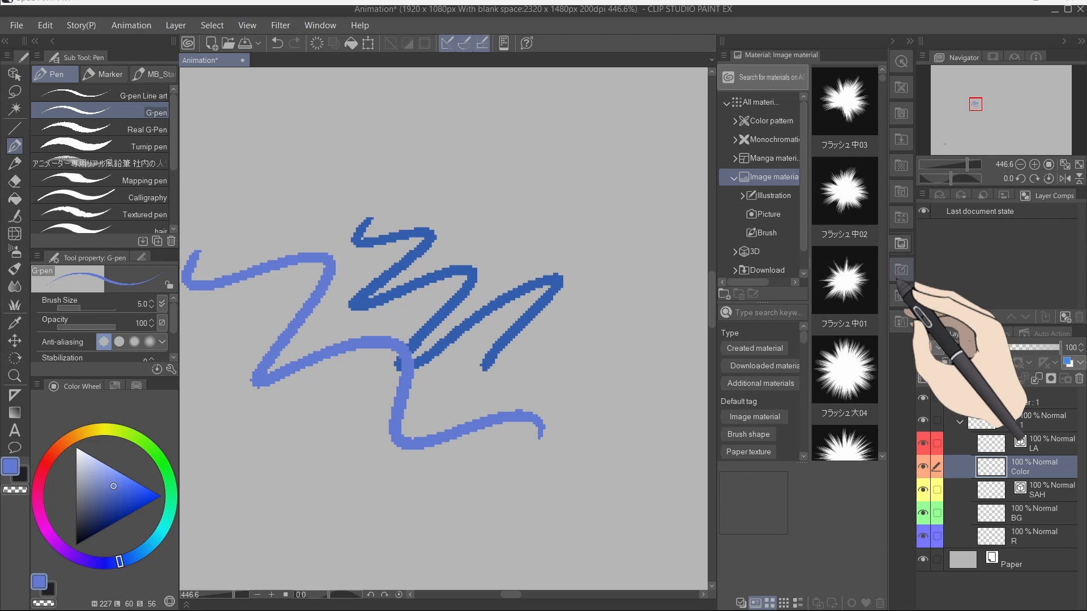
left_click(901, 269)
left_click(901, 296)
left_click(901, 321)
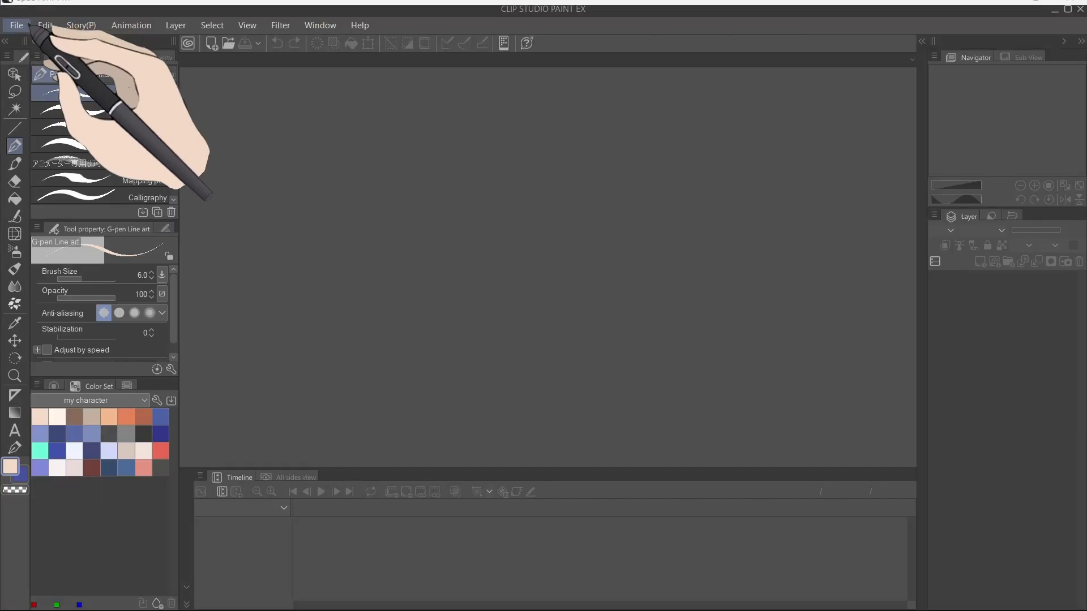
Step: Open the CLIP STUDIO launcher and go to the CLIP STUDIO ASSETS site
left_click(16, 25)
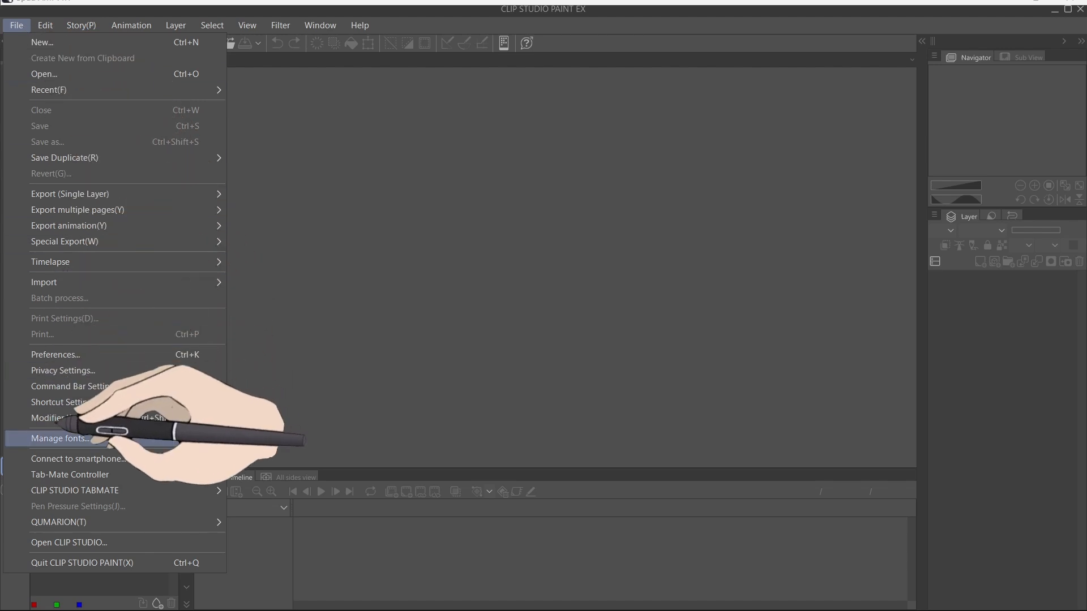
left_click(85, 542)
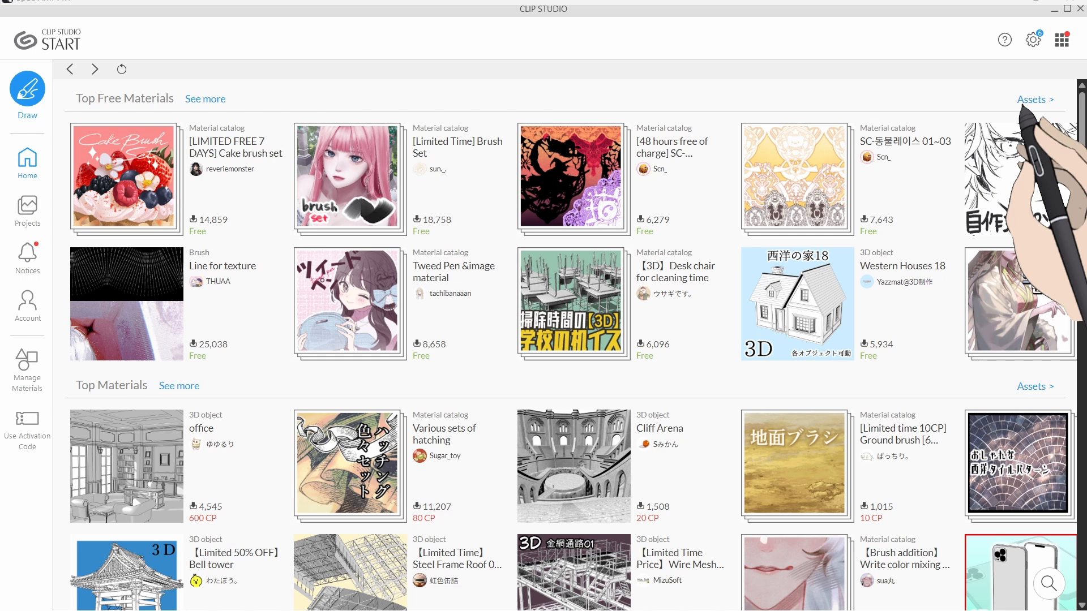
left_click(1027, 102)
Step: Search CLIP STUDIO ASSETS for materials tagged tree and brush
scroll(730, 198, "down", 7)
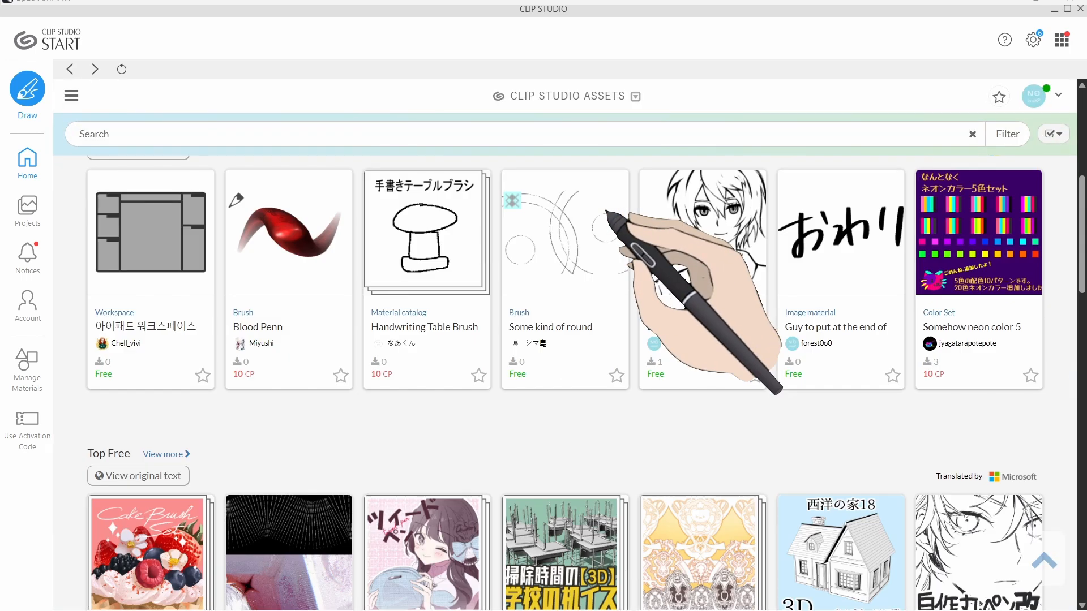
scroll(606, 212, "down", 8)
scroll(607, 212, "up", 4)
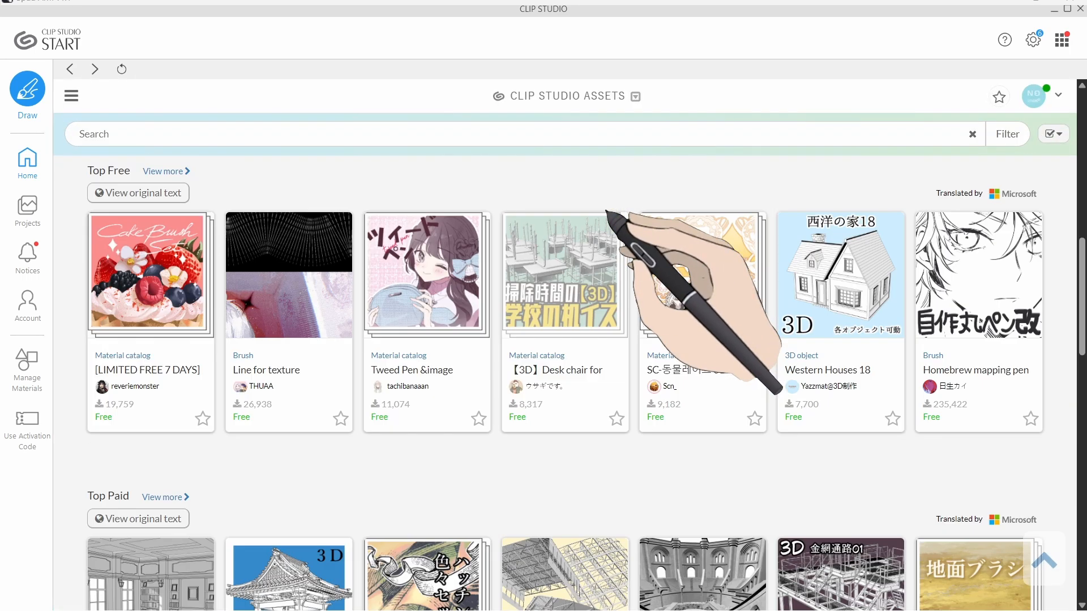
scroll(607, 212, "up", 5)
left_click(426, 134)
type("tree")
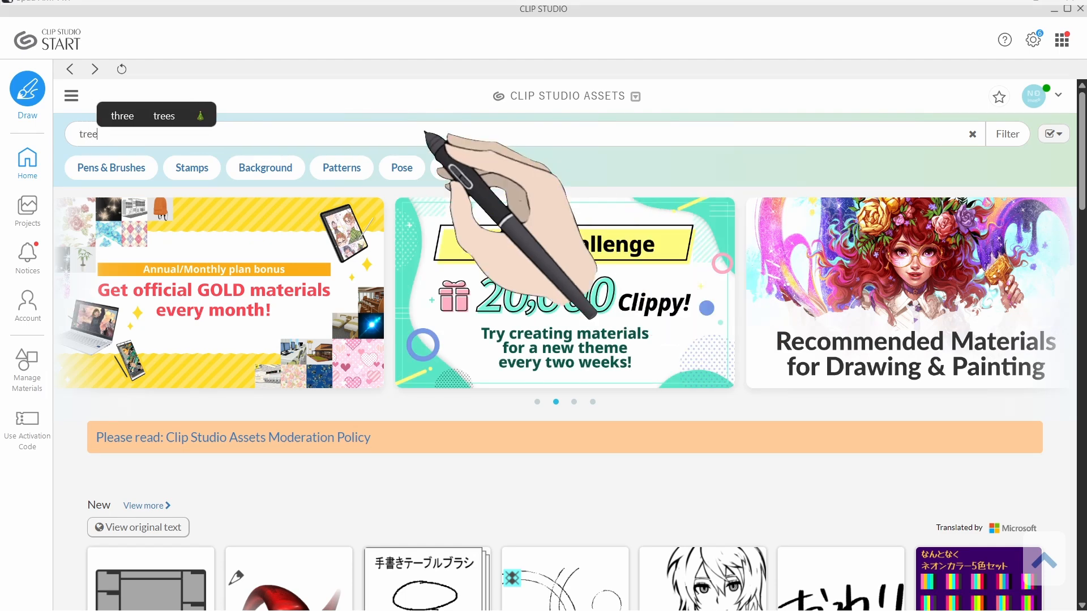
key("Return")
type("brush")
key("Return")
Step: Open the search filter panel, select the Free price option and close the filters
left_click(1008, 133)
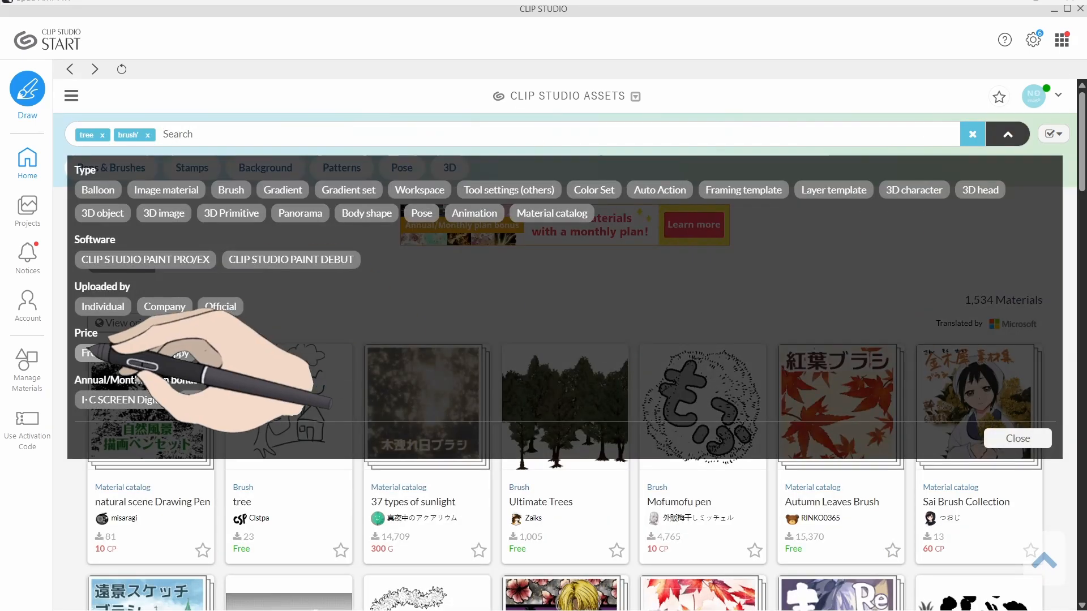
left_click(88, 351)
left_click(1006, 135)
Step: Browse back through the Assets pages, viewing the ranking, Top Free and Top Paid listings
scroll(445, 460, "down", 15)
key("alt+Left")
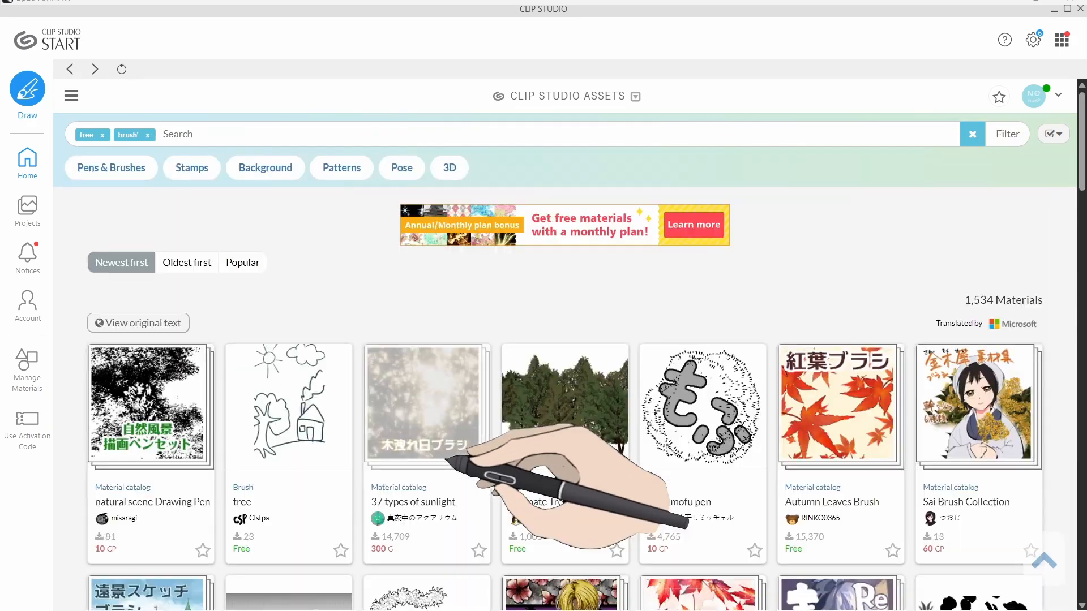
key("alt+Left")
key("alt+Left")
scroll(445, 460, "down", 10)
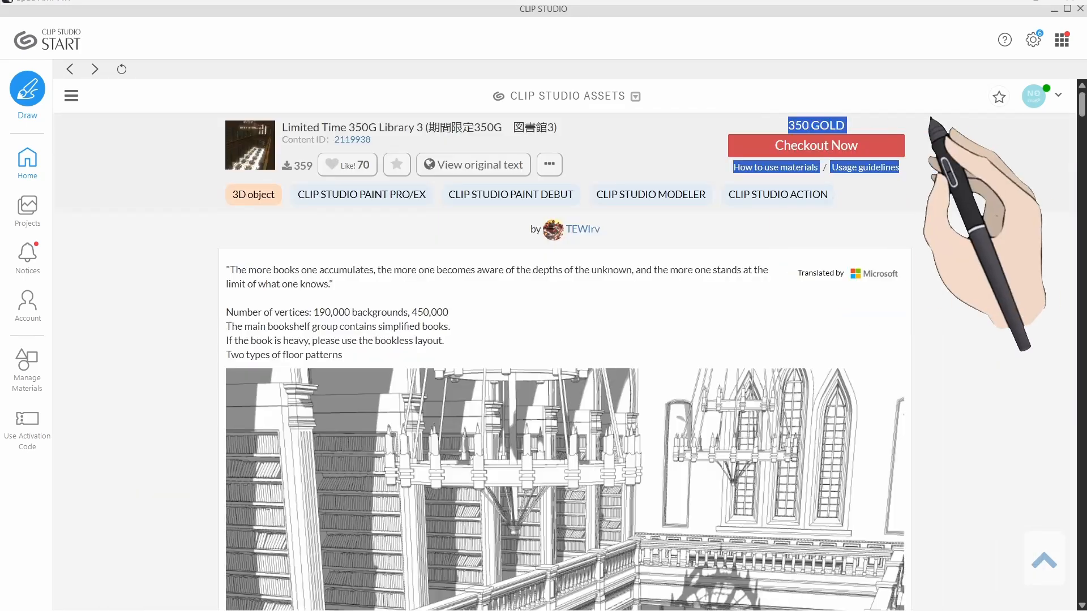
key("alt+Left")
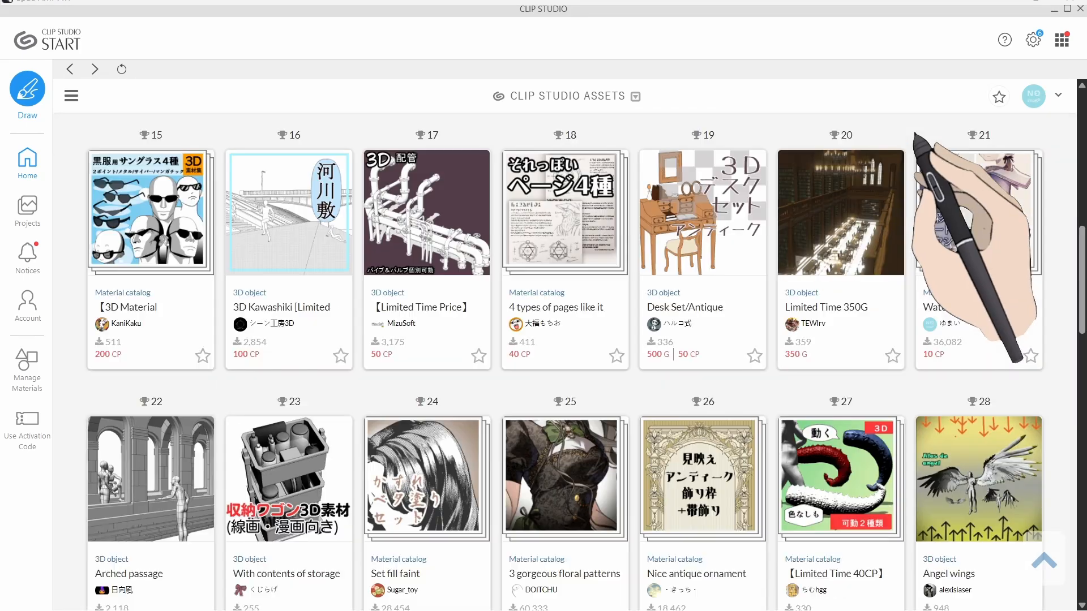
left_click(761, 235)
left_click_drag(751, 123, 893, 122)
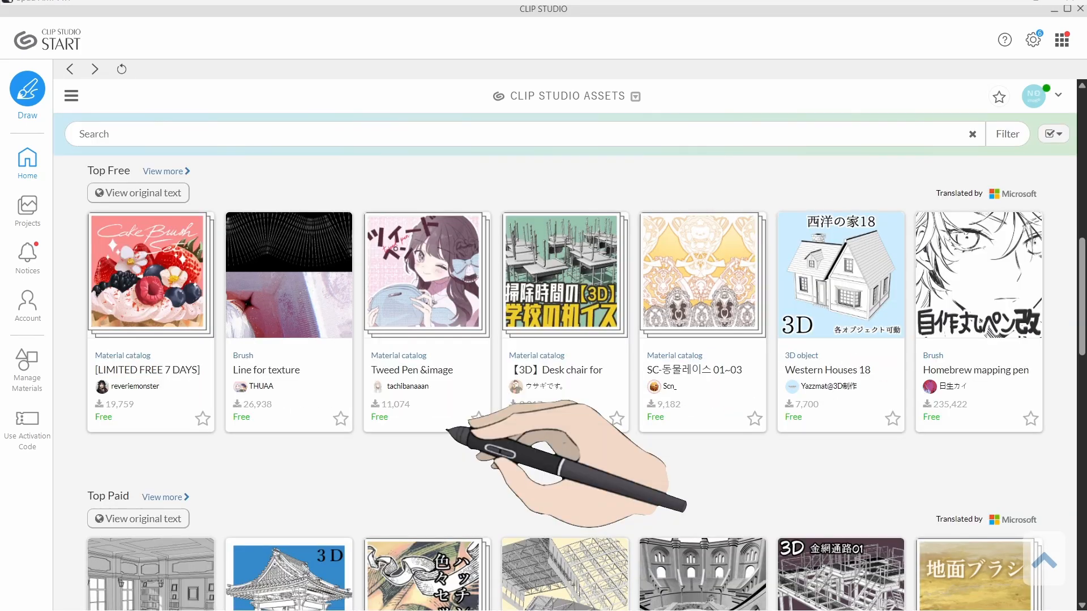
scroll(897, 364, "down", 10)
scroll(893, 368, "up", 5)
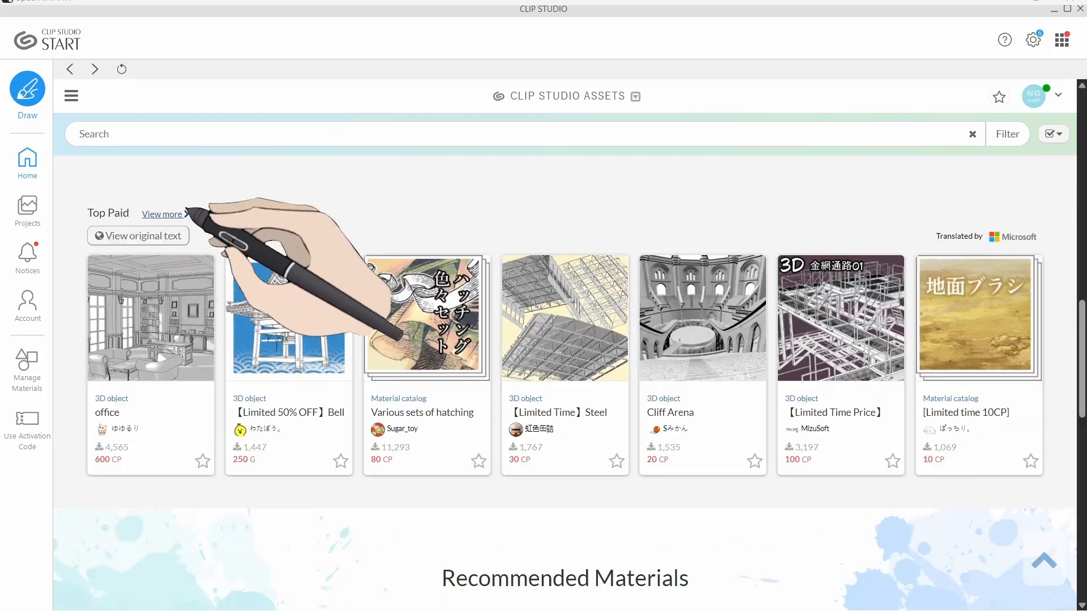
left_click(164, 214)
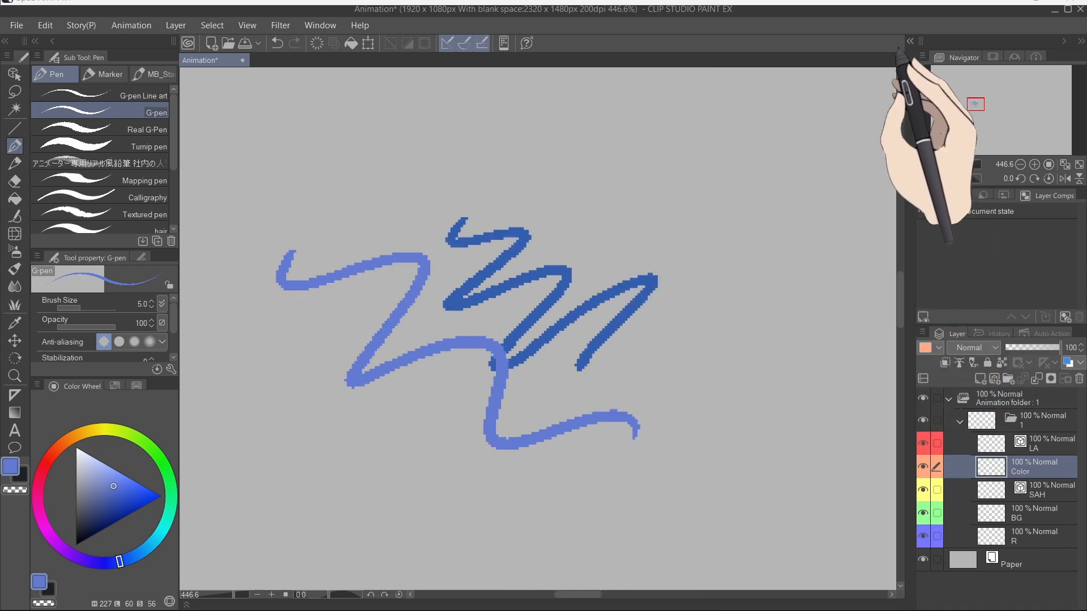
Step: Hide and restore the docked palette column and toggle the canvas status bar controls
left_click(892, 41)
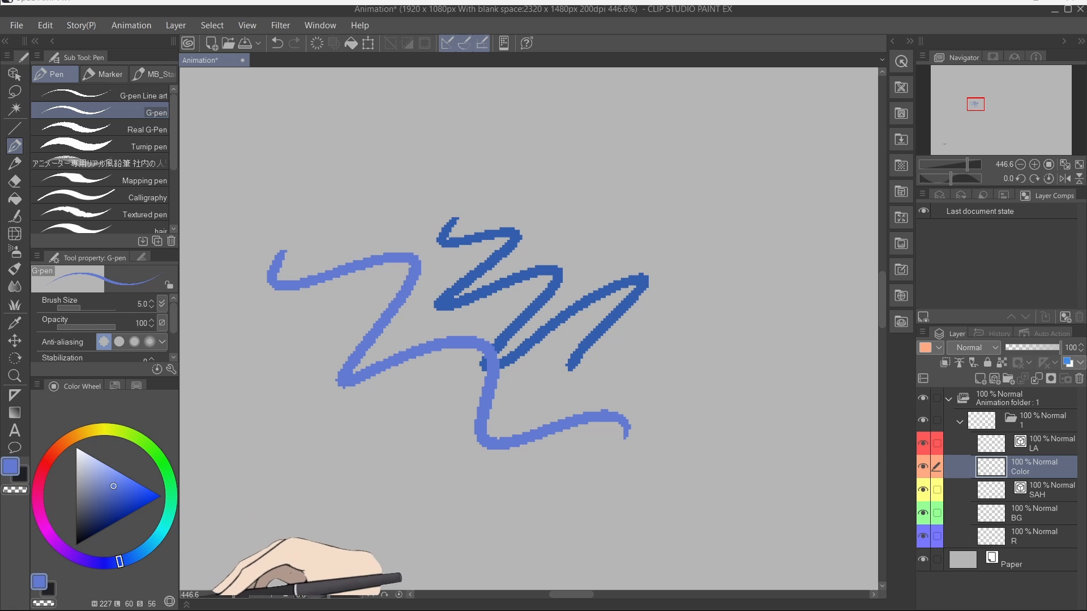
left_click(187, 605)
left_click(186, 587)
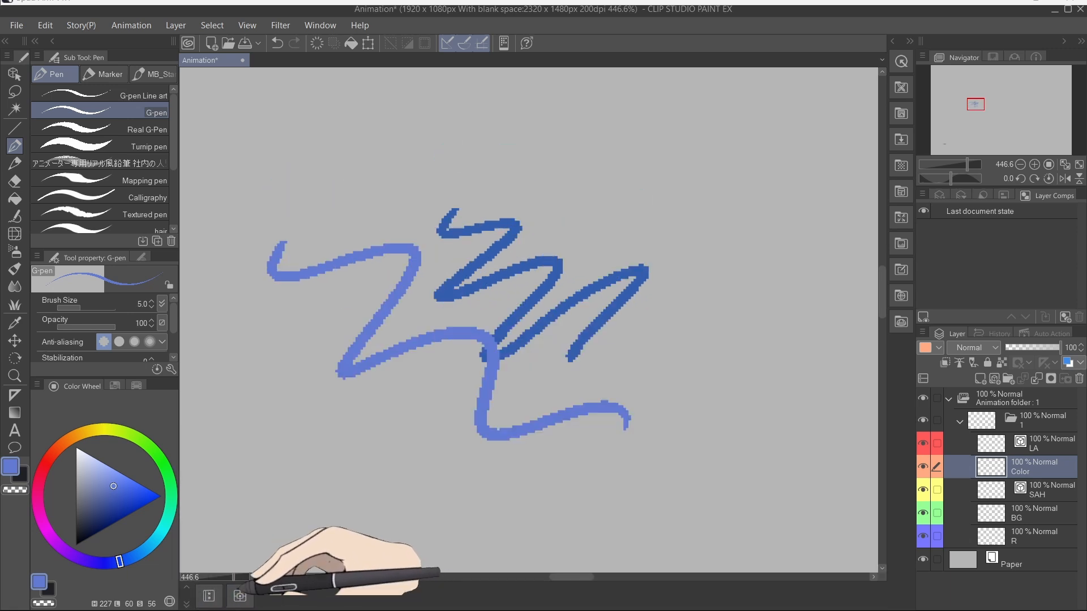
left_click(186, 605)
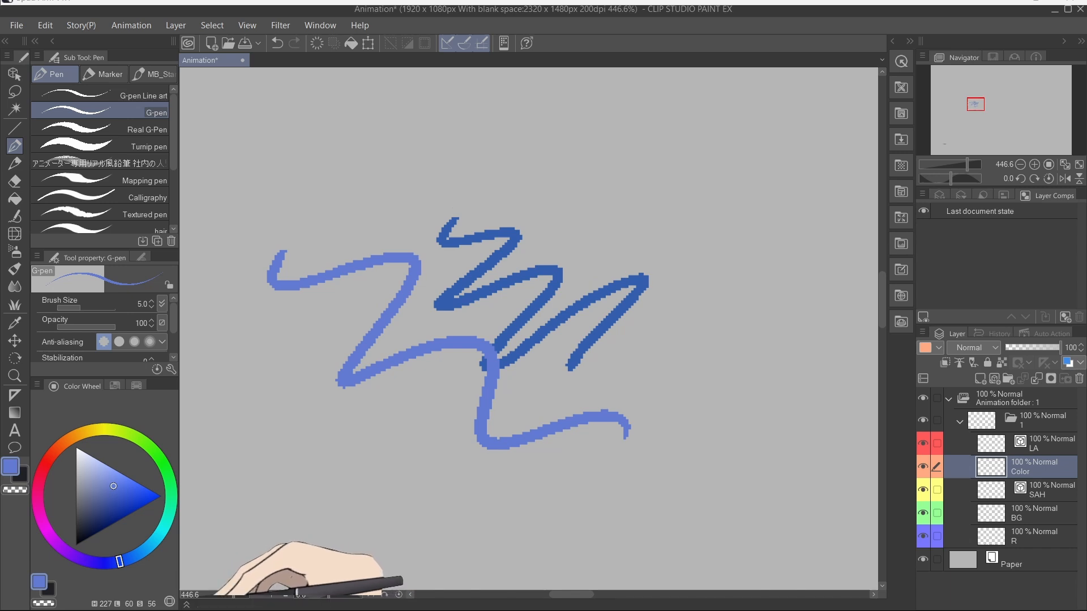
left_click(910, 41)
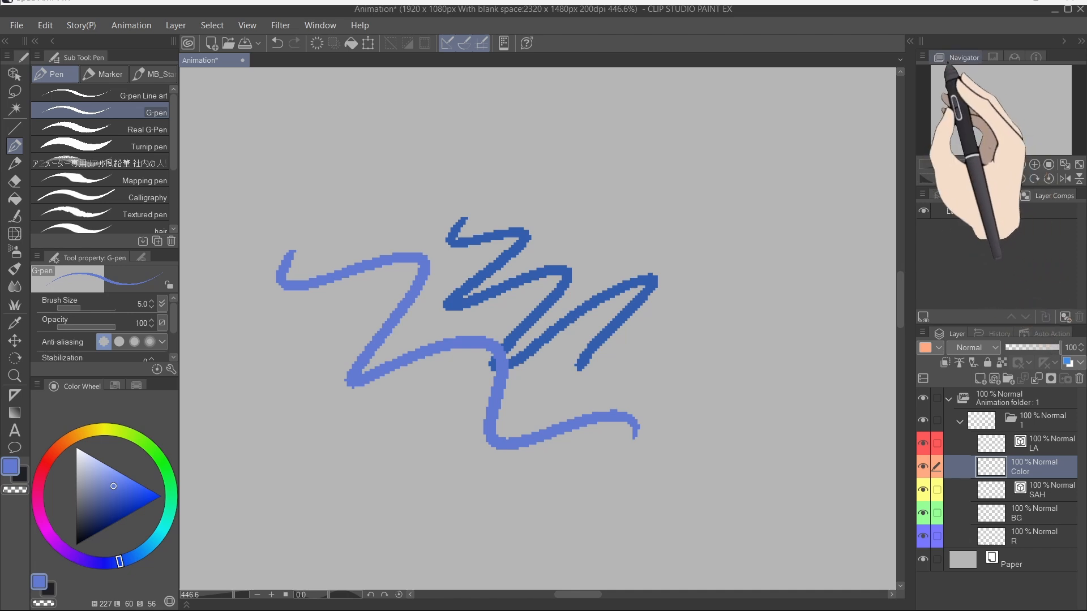
Step: Draw several looping and scribbled strokes around the zigzag on the canvas at 100% zoom
left_click_drag(989, 187, 980, 217)
left_click(1034, 185)
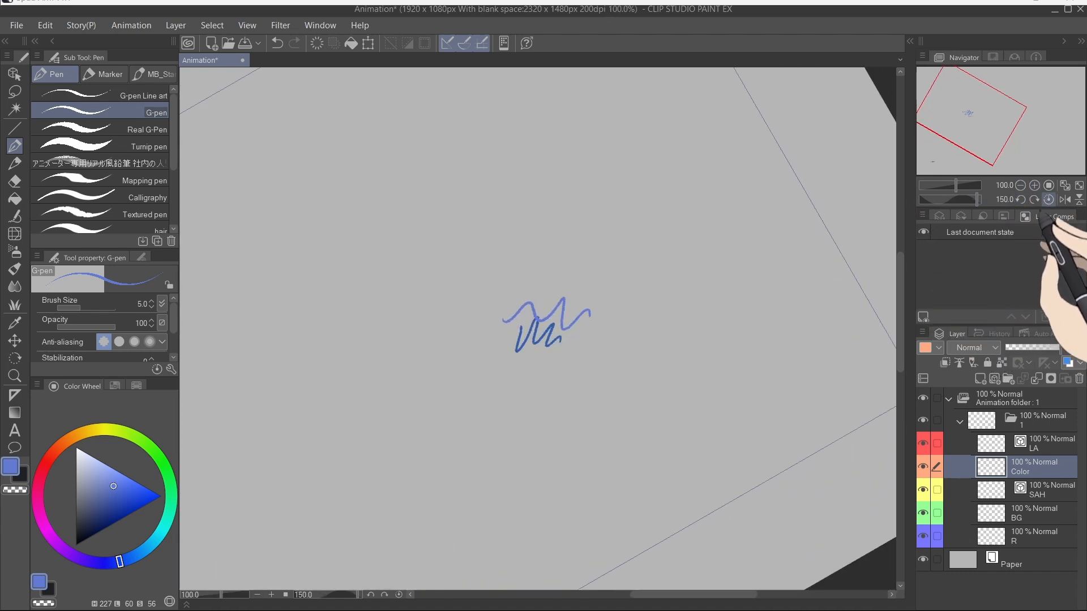
left_click(1049, 199)
left_click_drag(813, 250, 614, 237)
mouse_move(626, 205)
left_mouse_down()
mouse_move(575, 318)
mouse_move(664, 304)
left_mouse_up()
left_click_drag(390, 293, 521, 320)
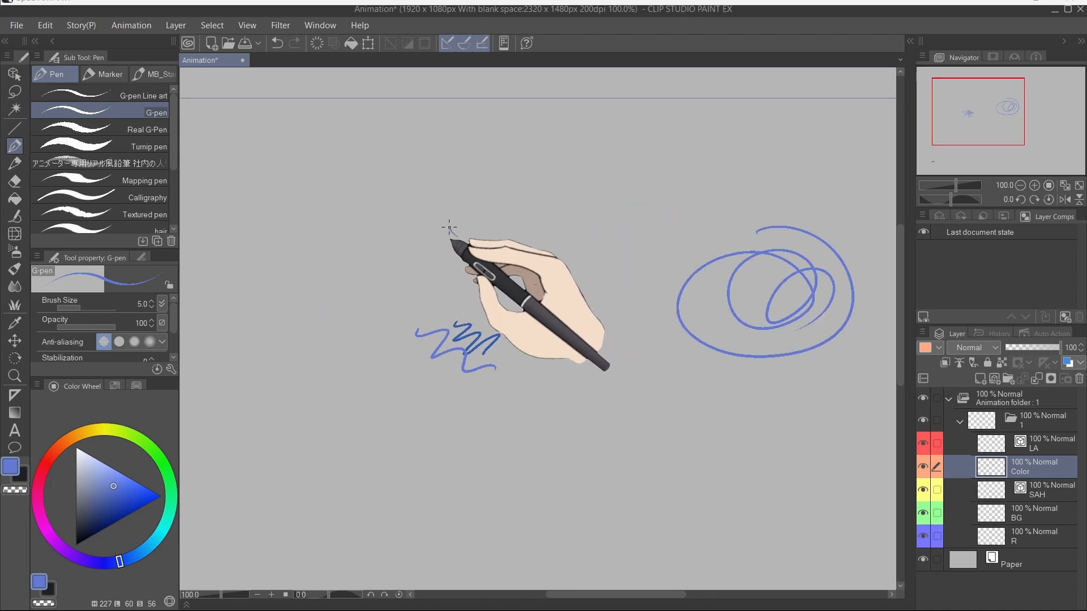
mouse_move(457, 237)
left_mouse_down()
mouse_move(414, 260)
mouse_move(415, 295)
left_mouse_up()
Step: Toggle the canvas's horizontal and vertical flip and fit the whole canvas to the window
left_click(1064, 200)
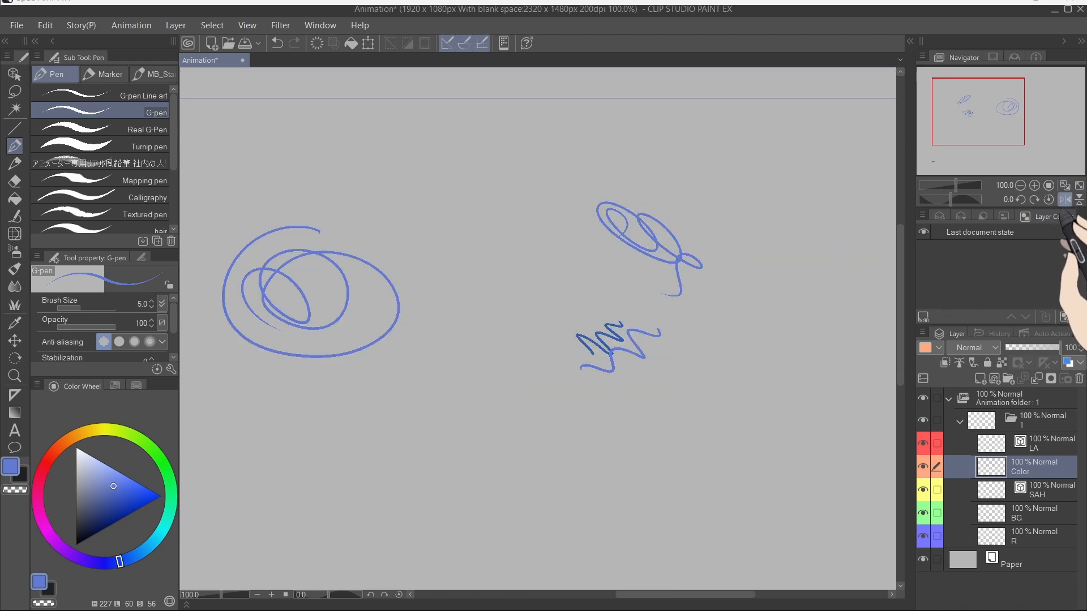
left_click(1079, 200)
left_click(1065, 200)
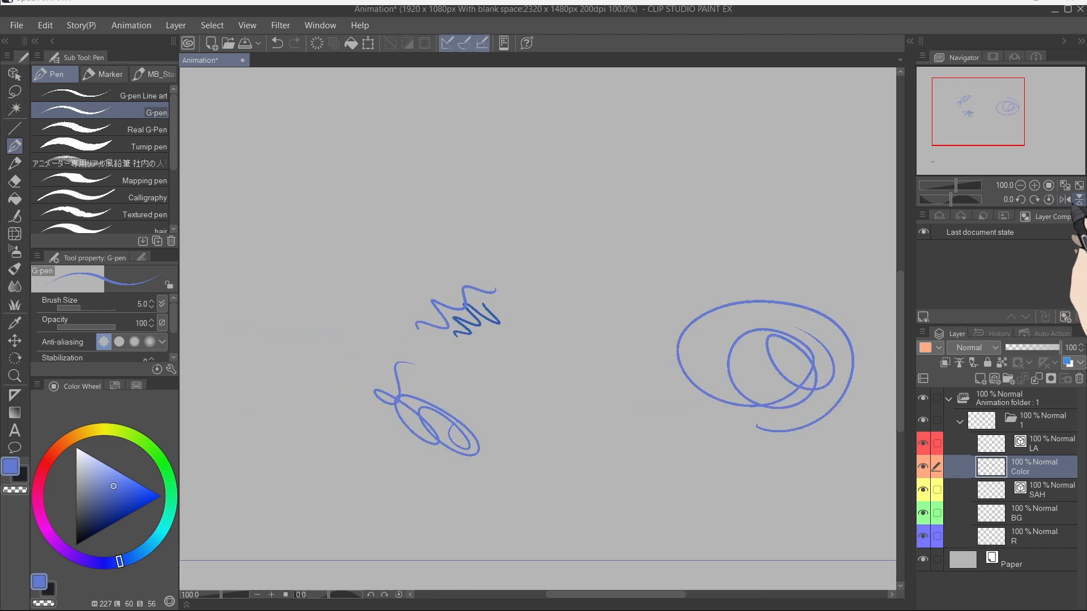
left_click(1079, 200)
left_click(1064, 185)
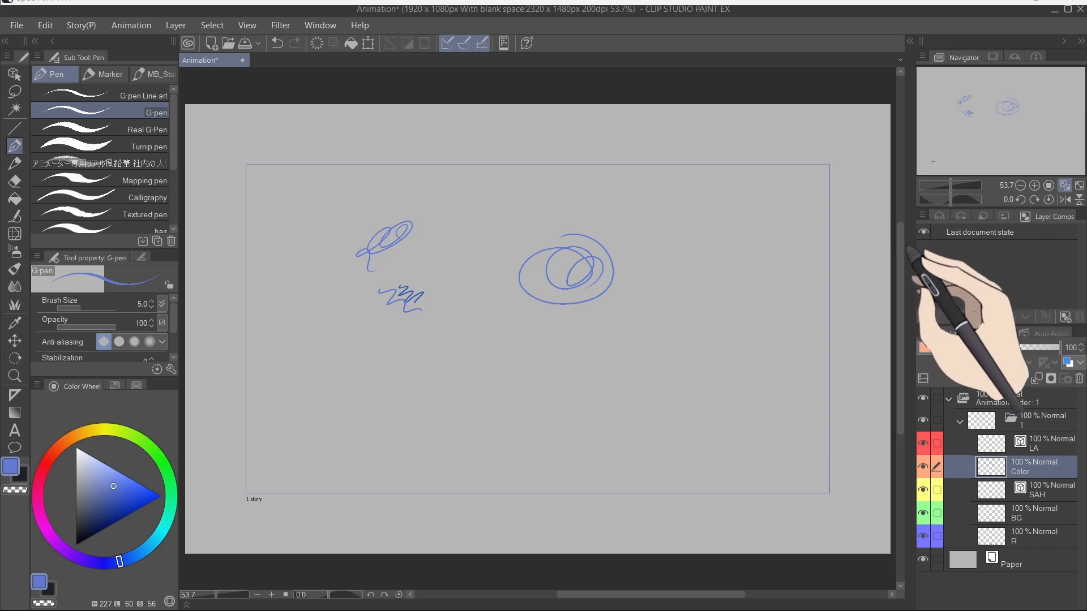
Step: Resize the palette dock columns and open the Layer Property palette
left_click_drag(914, 245, 863, 283)
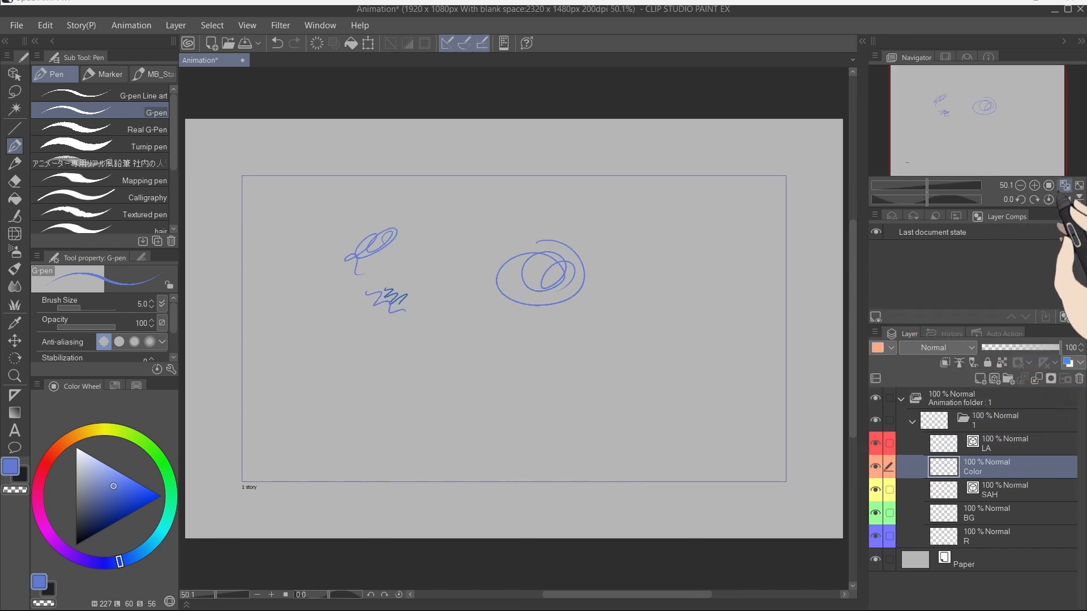
left_click_drag(865, 240, 928, 311)
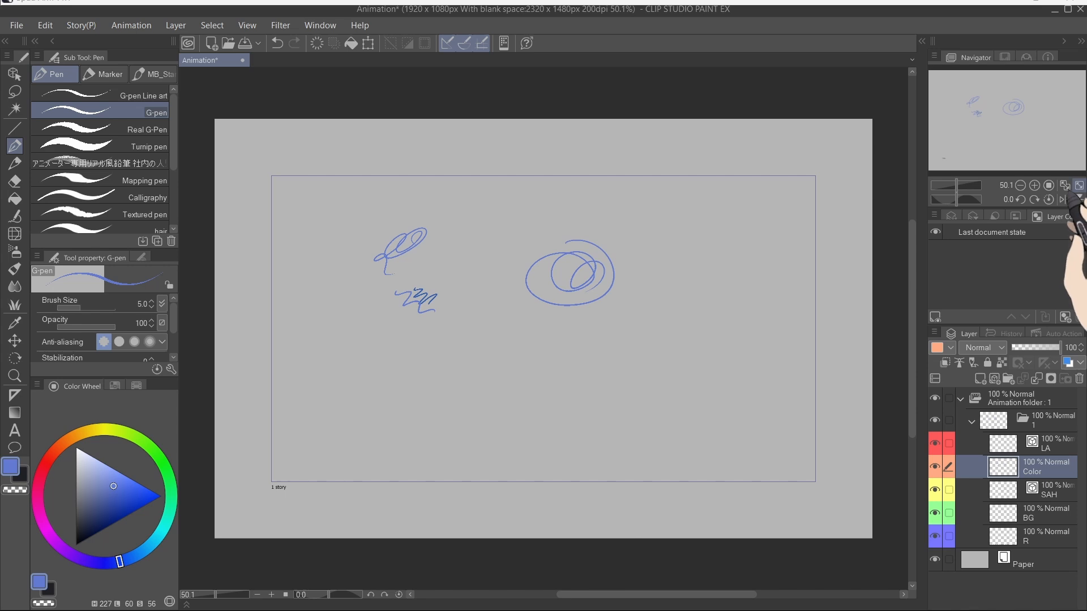
left_click(1079, 185)
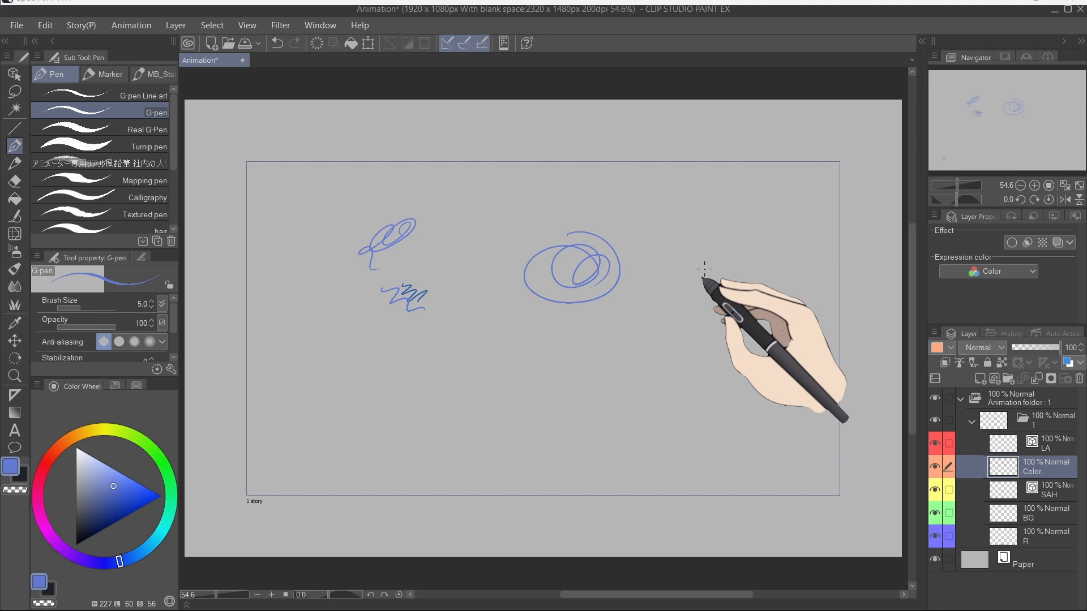
Step: Clear the layer and draw a thick wavy stroke in dark navy picked on the colour wheel
key("Delete")
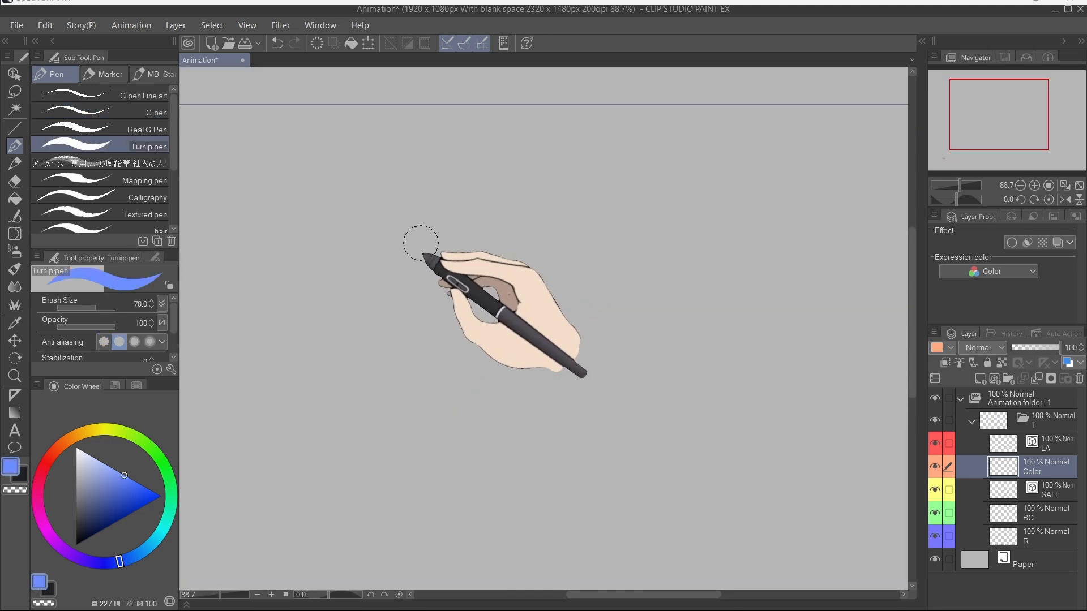
mouse_move(410, 238)
left_mouse_down()
mouse_move(557, 305)
mouse_move(614, 220)
mouse_move(766, 311)
mouse_move(736, 300)
left_mouse_up()
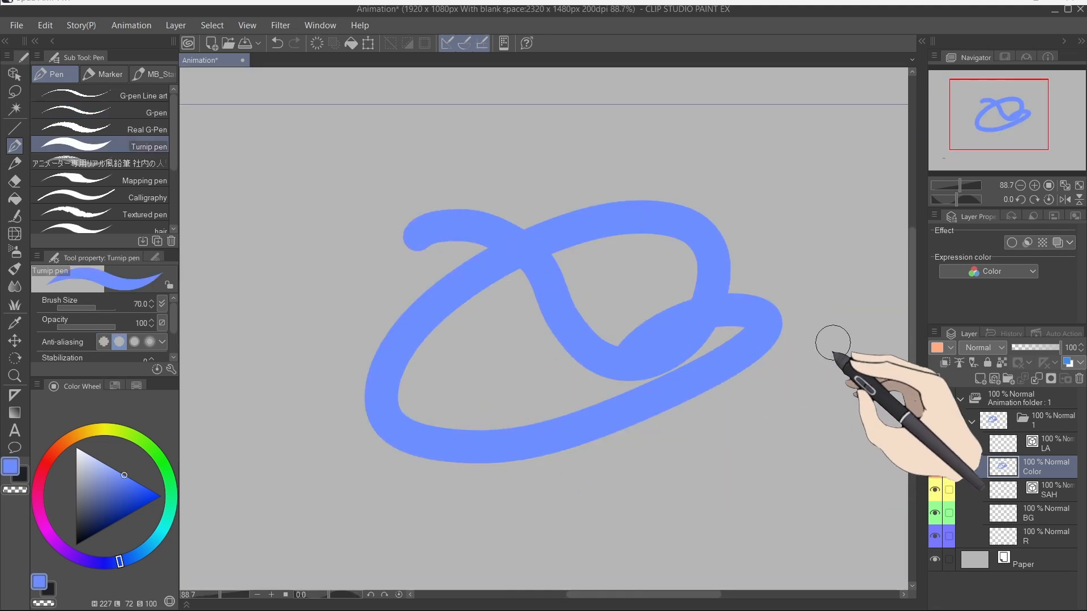
key("Delete")
left_click(93, 520)
mouse_move(449, 245)
left_mouse_down()
mouse_move(725, 297)
mouse_move(815, 296)
left_mouse_up()
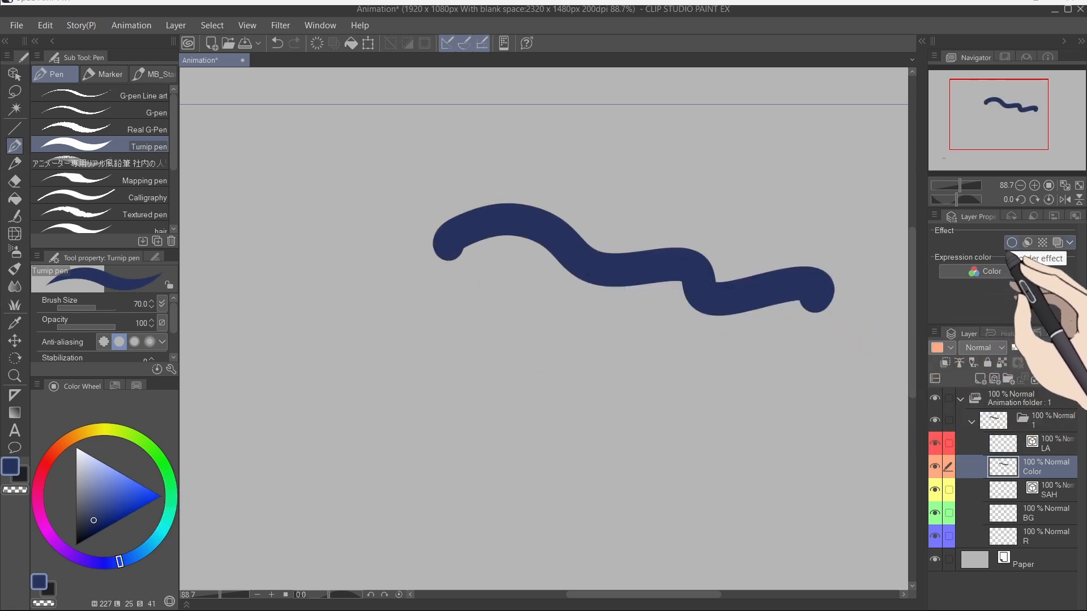
Step: Enable the layer's Border effect with edge thickness 3.4 and a bright green edge colour 00FF65
left_click(1012, 242)
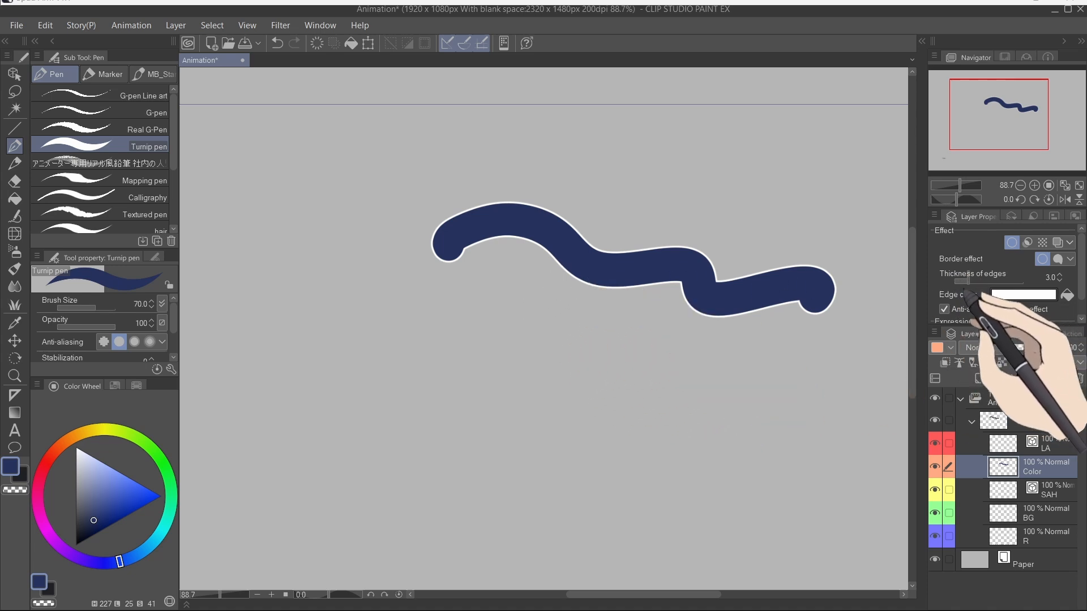
left_click_drag(983, 281, 962, 281)
left_click(1022, 295)
left_click_drag(588, 426, 600, 435)
left_click_drag(559, 344, 604, 323)
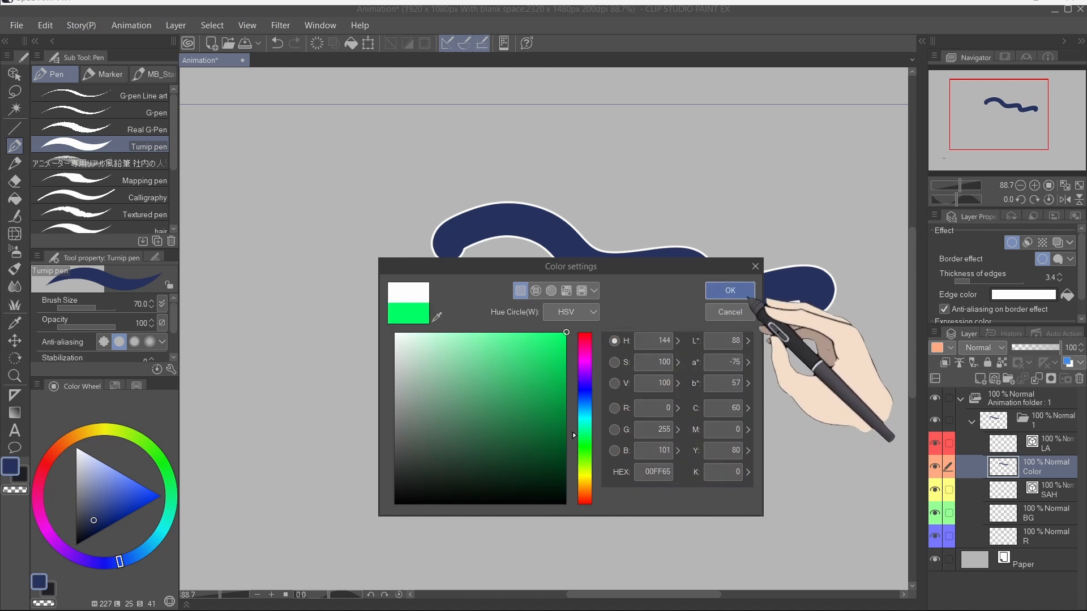
left_click(746, 290)
Step: Draw two more thick navy strokes on the bordered layer
mouse_move(484, 365)
left_mouse_down()
mouse_move(637, 459)
mouse_move(867, 486)
left_mouse_up()
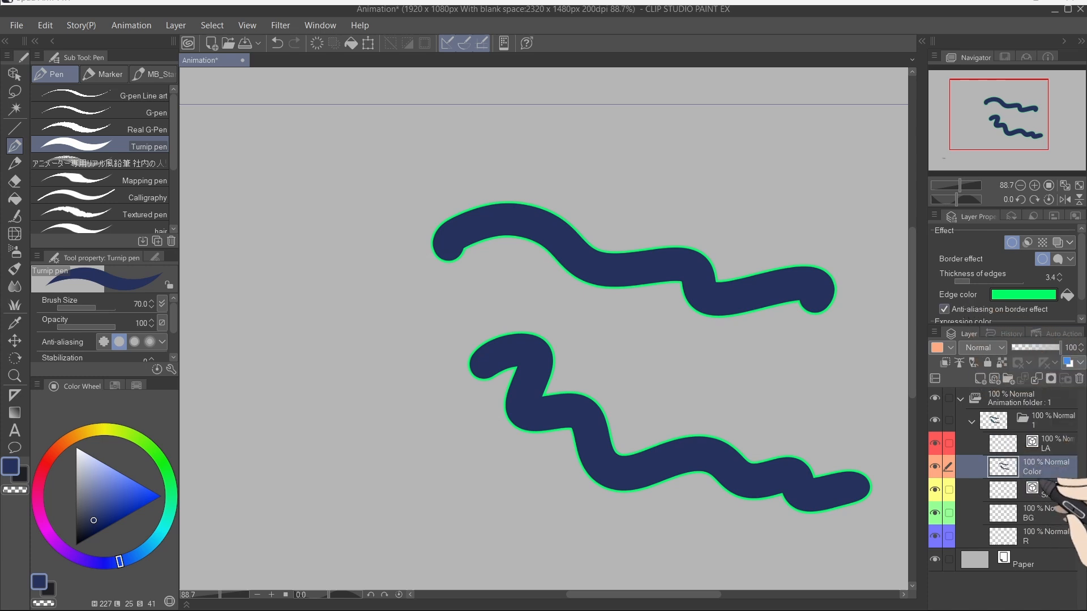
mouse_move(526, 201)
left_mouse_down()
mouse_move(279, 271)
mouse_move(418, 380)
mouse_move(455, 388)
left_mouse_up()
Step: Change the border effect's edge colour to dark gold 7F6824
left_click(1024, 294)
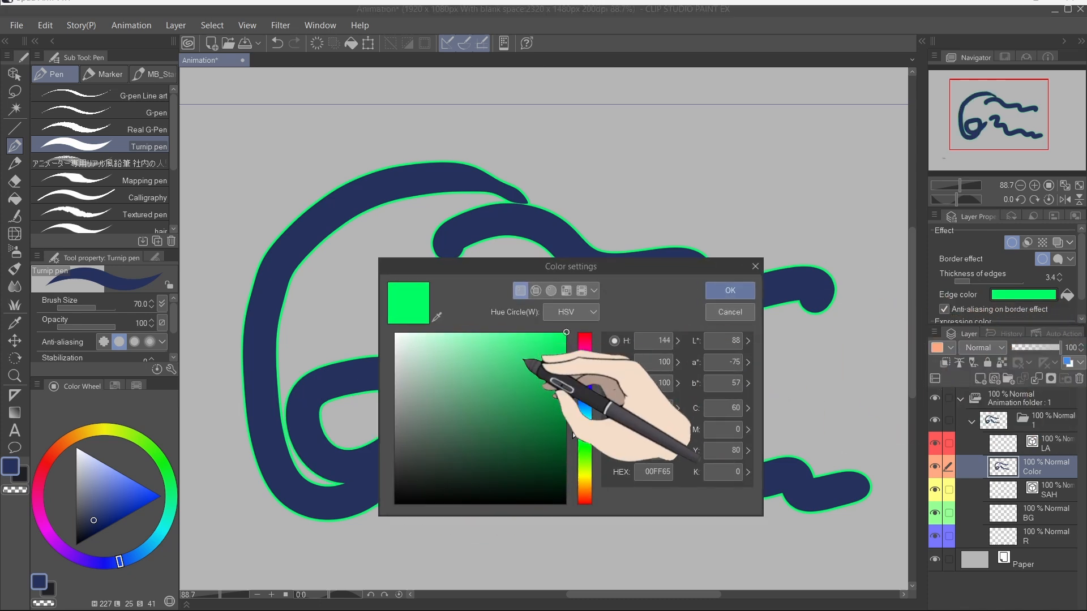
left_click(516, 418)
left_click_drag(584, 436, 584, 483)
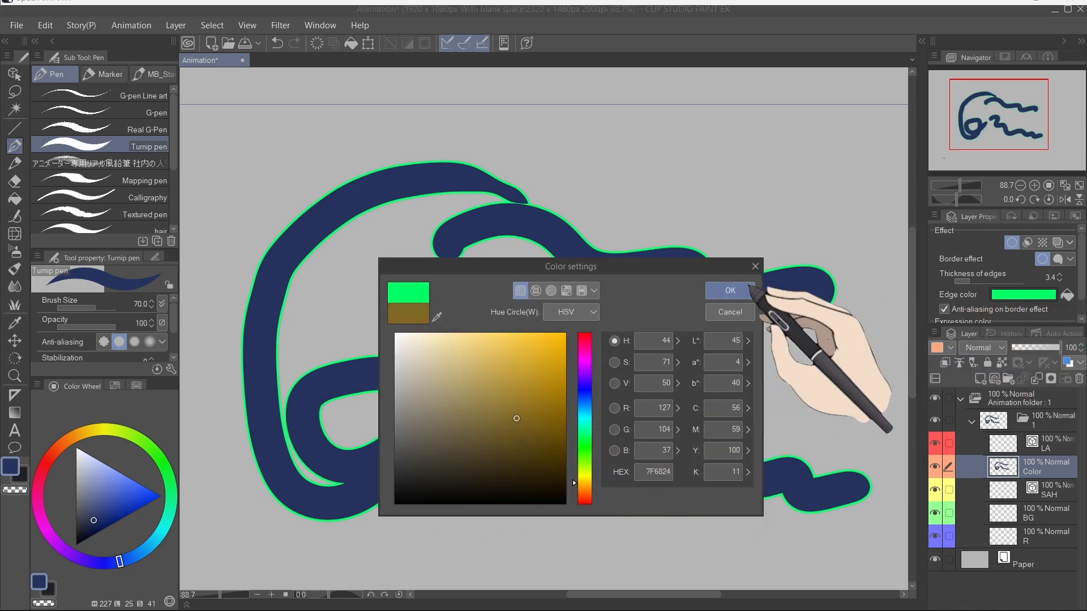
left_click(730, 291)
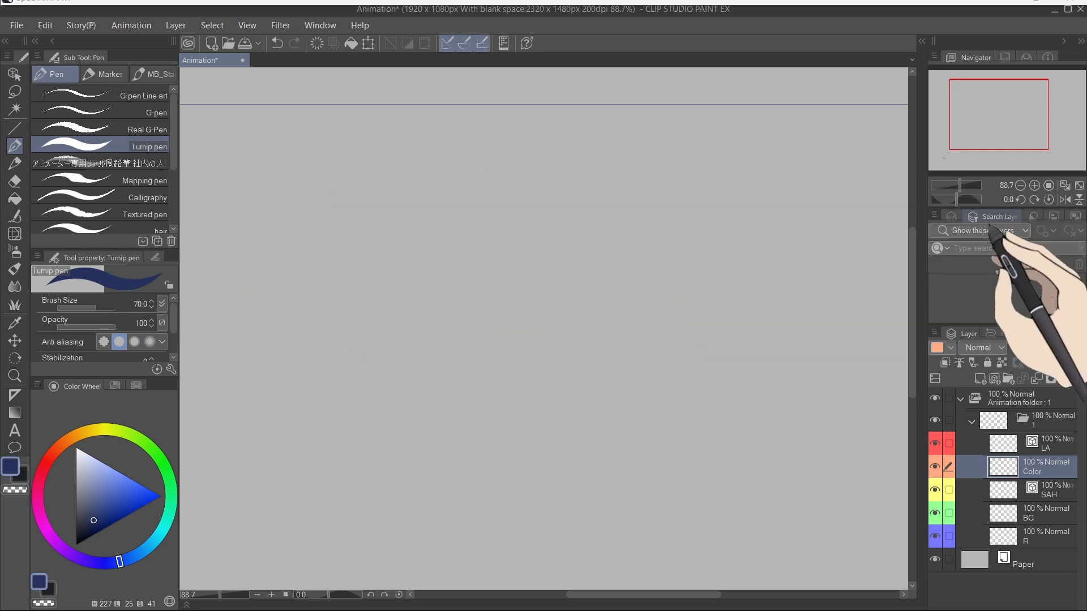
Step: Detach and close the Search Layer palette and dock the Animation cels palette below Layer Property
left_click_drag(990, 219, 587, 231)
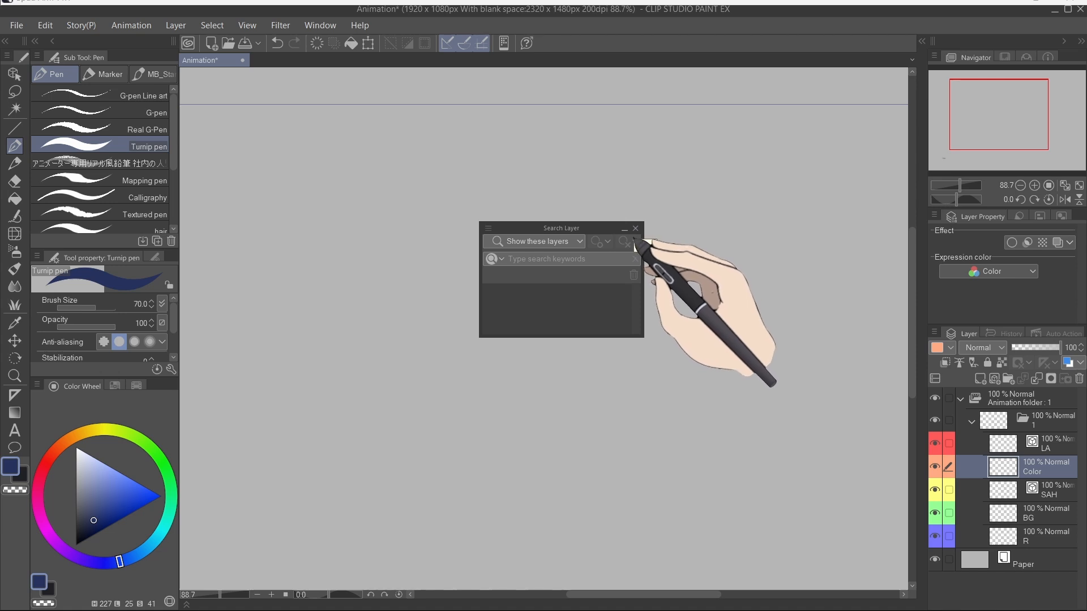
left_click(635, 229)
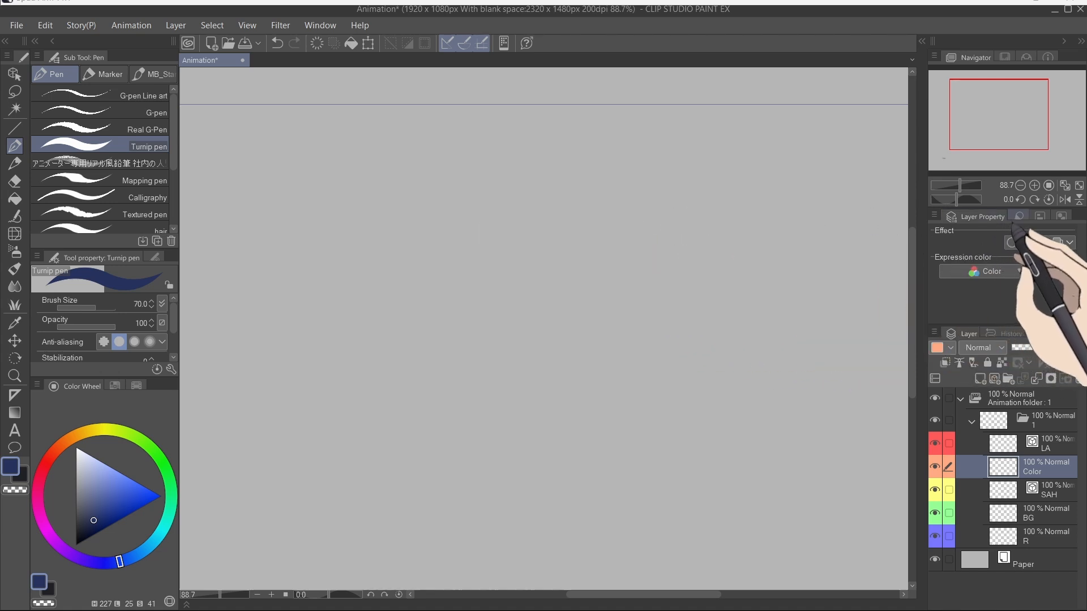
left_click(1018, 216)
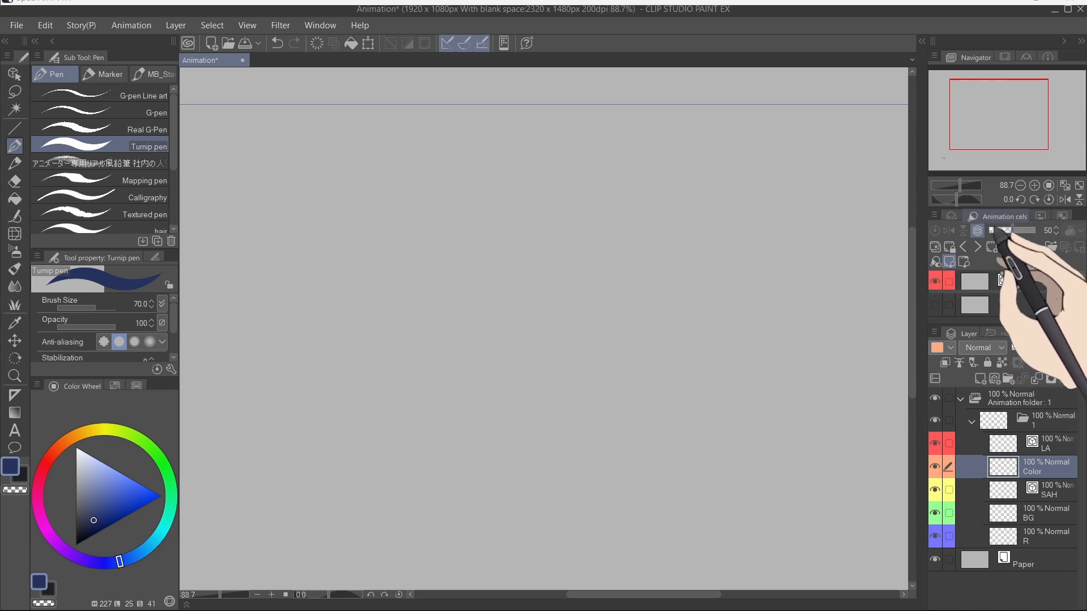
mouse_move(992, 273)
left_mouse_down()
mouse_move(987, 358)
mouse_move(982, 343)
mouse_move(997, 341)
left_mouse_up()
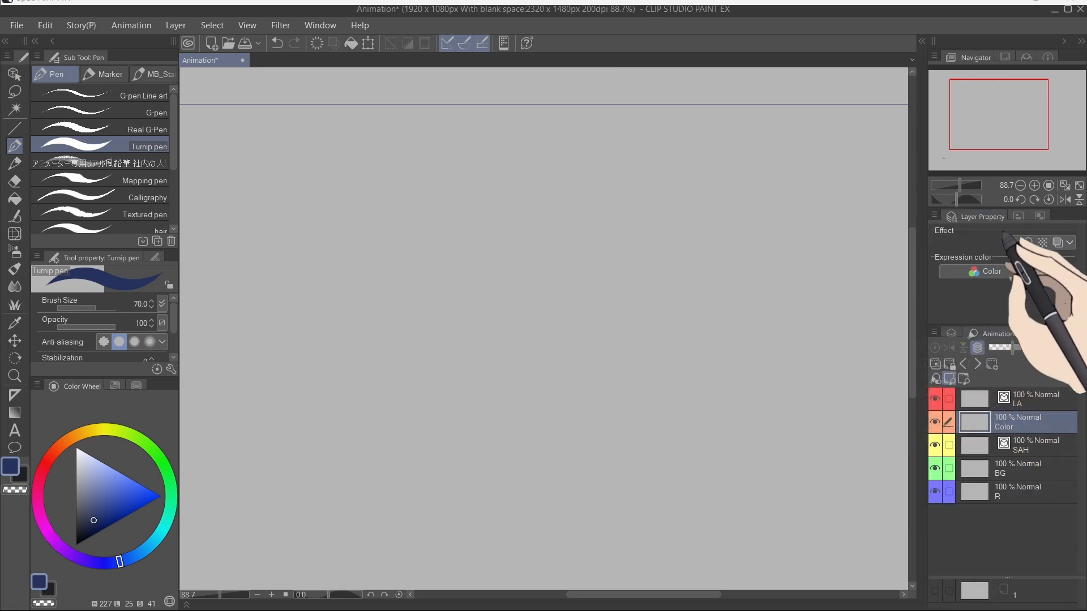
Step: Move the Layer Property palette to the left dock and close the Align/Distribute and Layer Comps palettes
mouse_move(950, 231)
left_mouse_down()
mouse_move(832, 244)
mouse_move(189, 121)
mouse_move(117, 72)
mouse_move(125, 78)
left_mouse_up()
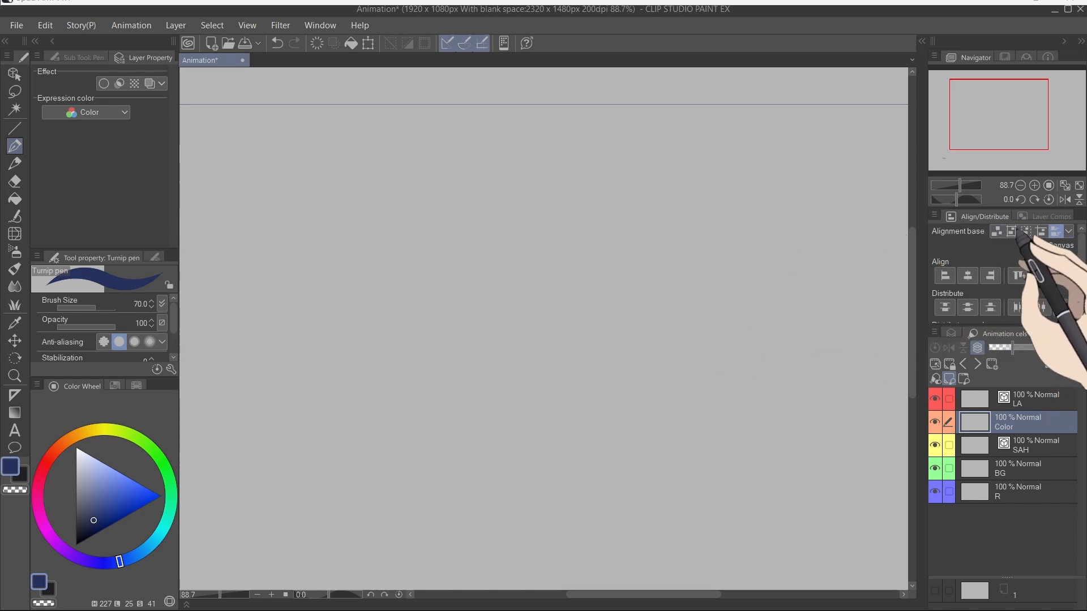
left_click_drag(979, 218, 551, 234)
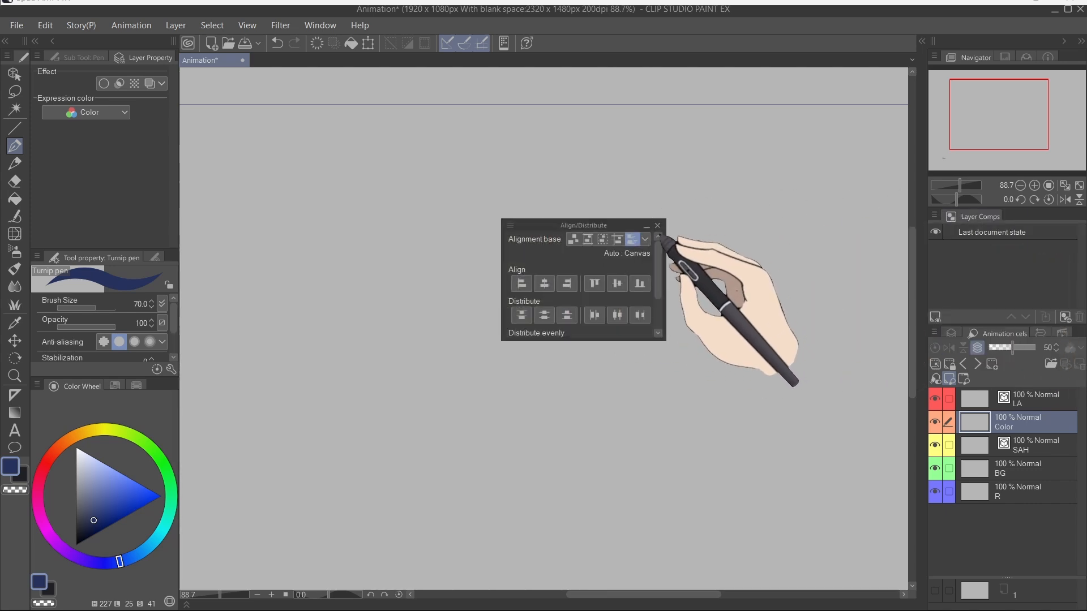
left_click(661, 224)
left_click_drag(982, 218, 651, 230)
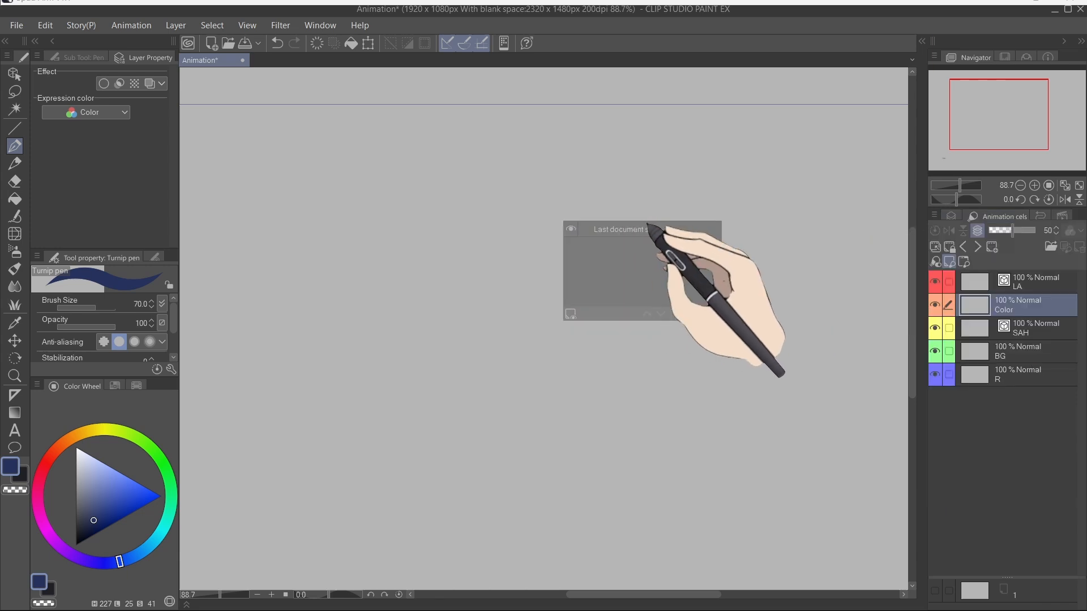
left_click(716, 215)
Step: Show the Layer palette, add a new layer, shrink the brush to 40 and draw wavy navy strokes
left_click(951, 217)
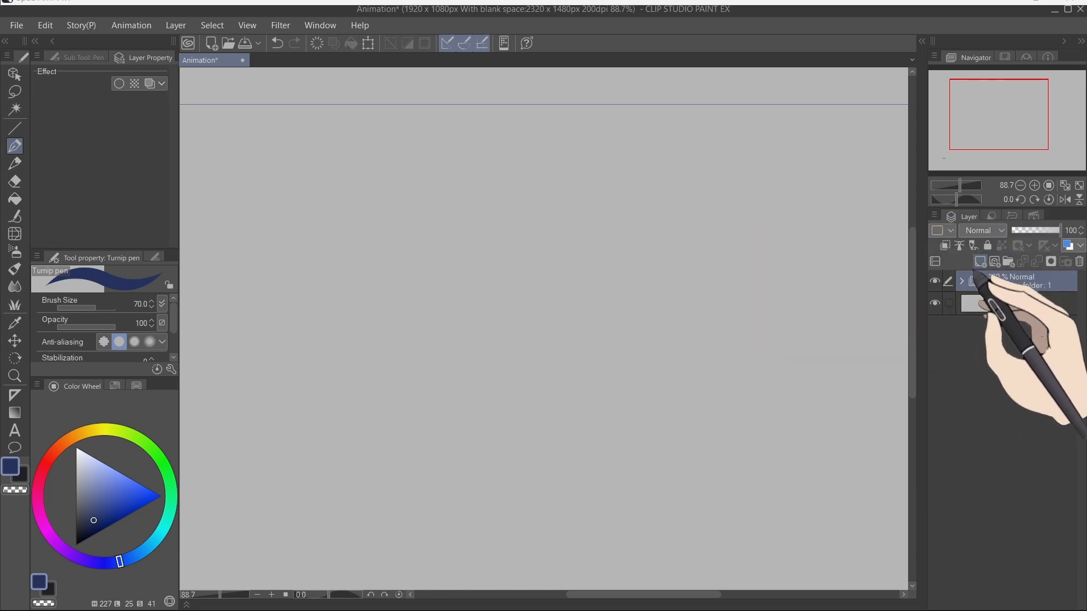
left_click(979, 262)
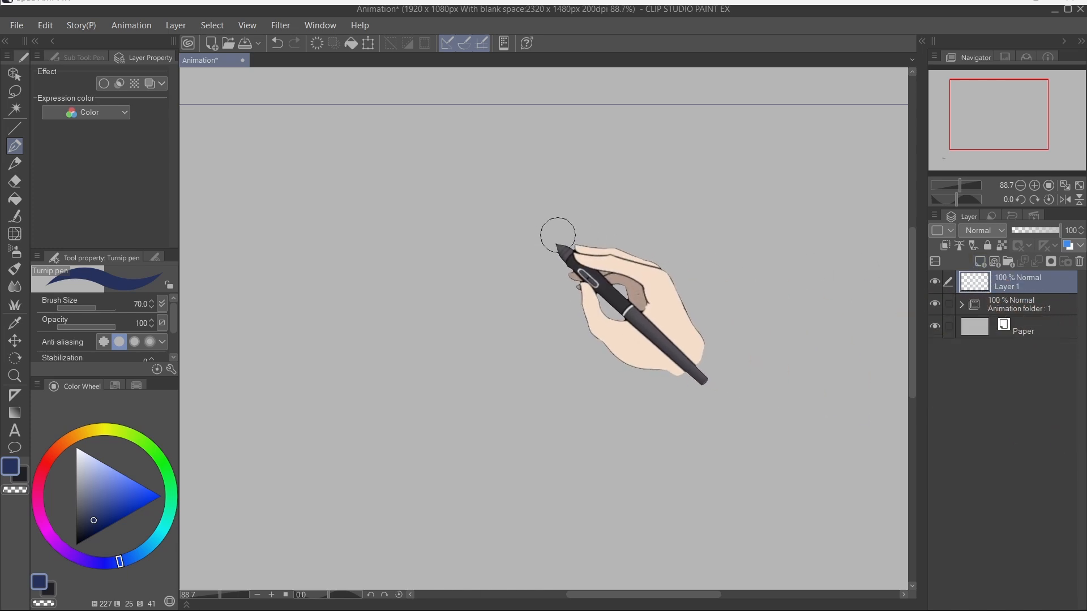
key("bracketleft")
key("bracketleft")
key("bracketleft")
mouse_move(397, 249)
left_mouse_down()
mouse_move(451, 206)
mouse_move(563, 322)
left_mouse_up()
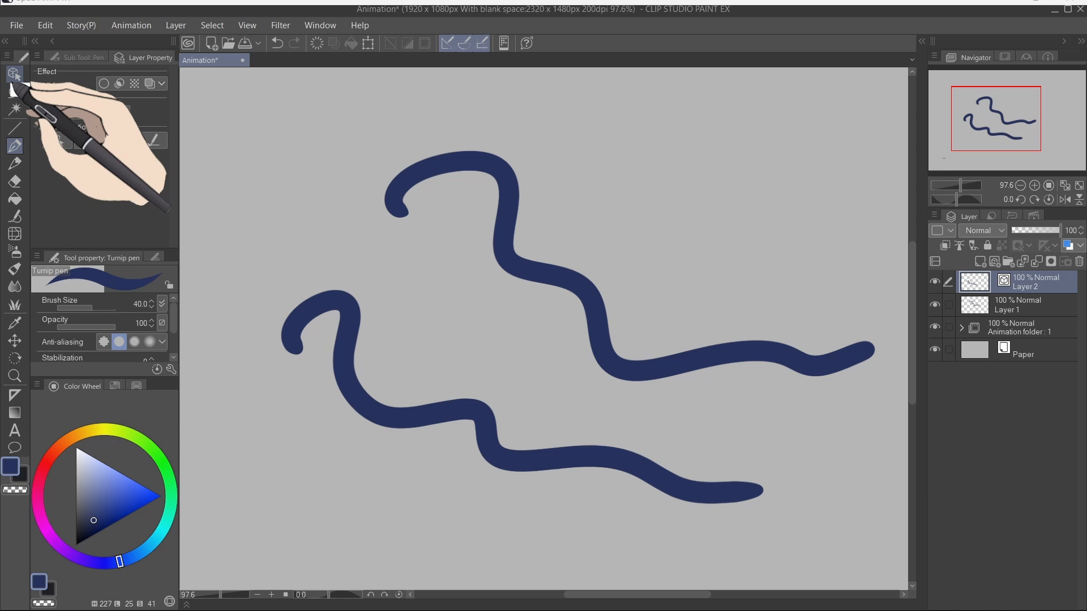
Step: Select a vector stroke with the Object tool and move it on the canvas
left_click(14, 74)
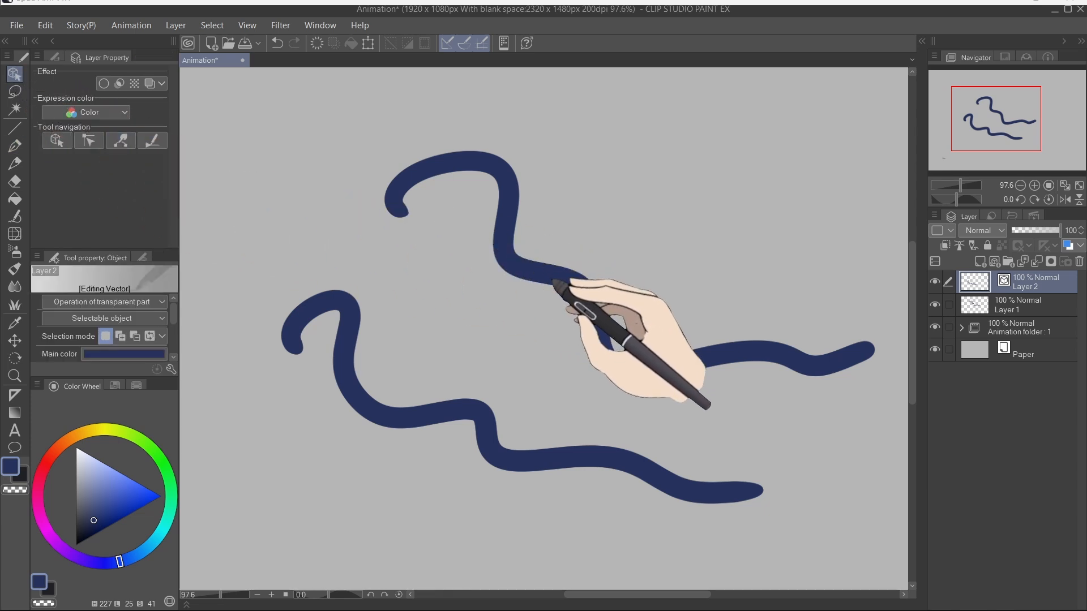
left_click(556, 284)
mouse_move(559, 287)
left_mouse_down()
mouse_move(577, 308)
mouse_move(515, 284)
mouse_move(635, 260)
mouse_move(512, 252)
mouse_move(613, 262)
mouse_move(582, 264)
left_mouse_up()
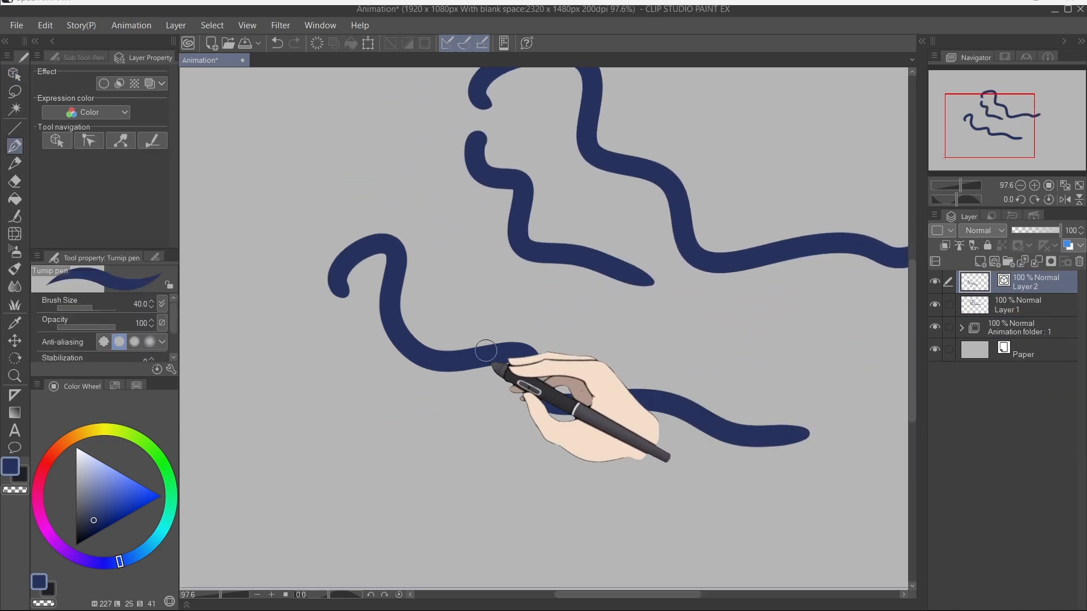
left_click(487, 366, "ctrl")
mouse_move(495, 365)
left_mouse_down()
mouse_move(490, 300)
mouse_move(487, 365)
left_mouse_up()
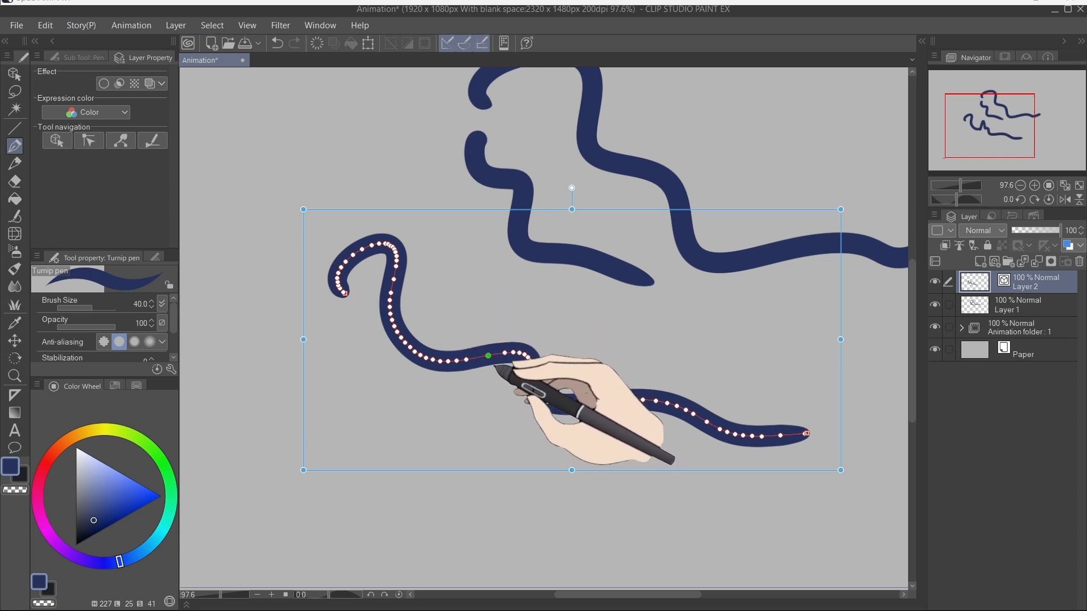
Step: Draw another wavy stroke and reshape vector strokes by dragging their control points
mouse_move(290, 383)
left_mouse_down()
mouse_move(399, 467)
mouse_move(527, 486)
left_mouse_up()
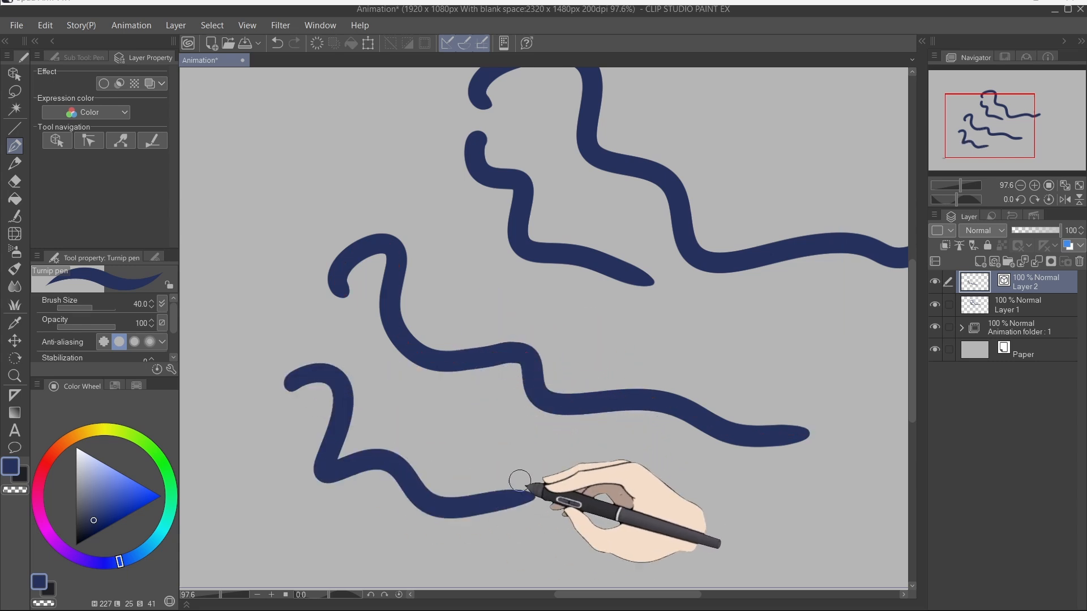
mouse_move(485, 369)
left_mouse_down()
mouse_move(470, 387)
mouse_move(523, 383)
mouse_move(536, 332)
left_mouse_up()
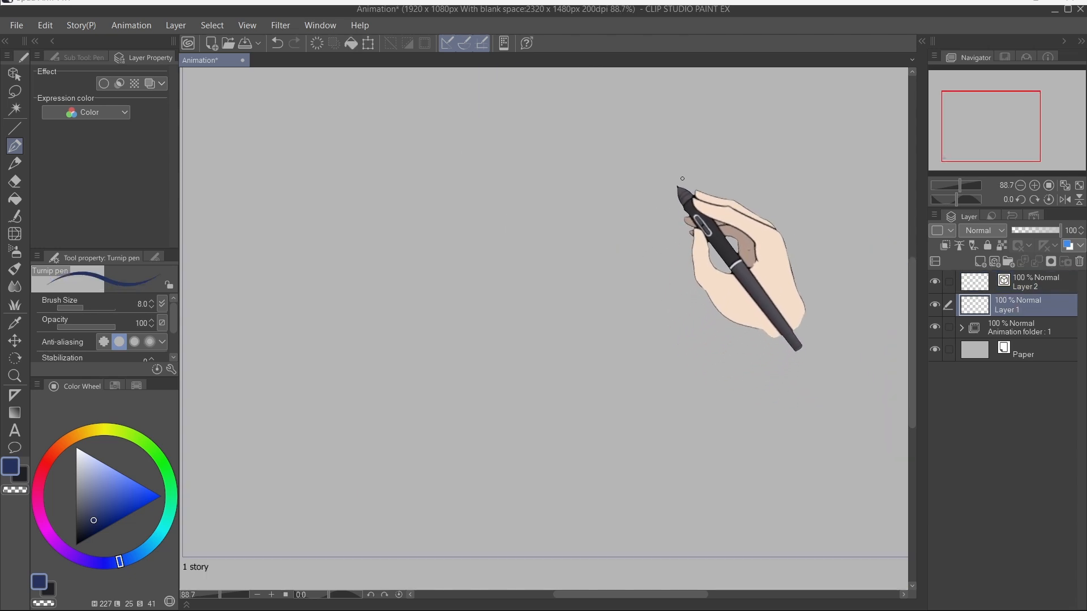
mouse_move(670, 163)
left_mouse_down()
mouse_move(594, 207)
mouse_move(697, 214)
mouse_move(660, 170)
mouse_move(633, 220)
mouse_move(667, 216)
left_mouse_up()
Step: Add strokes on the vector layer and select Layer 1 together with Layer 2
left_click(1018, 281)
mouse_move(496, 163)
left_mouse_down()
mouse_move(453, 152)
mouse_move(404, 187)
mouse_move(410, 238)
mouse_move(472, 259)
mouse_move(511, 215)
mouse_move(502, 173)
mouse_move(465, 153)
left_mouse_up()
mouse_move(430, 188)
left_mouse_down()
mouse_move(442, 206)
mouse_move(471, 182)
left_mouse_up()
left_click(1028, 302, "ctrl")
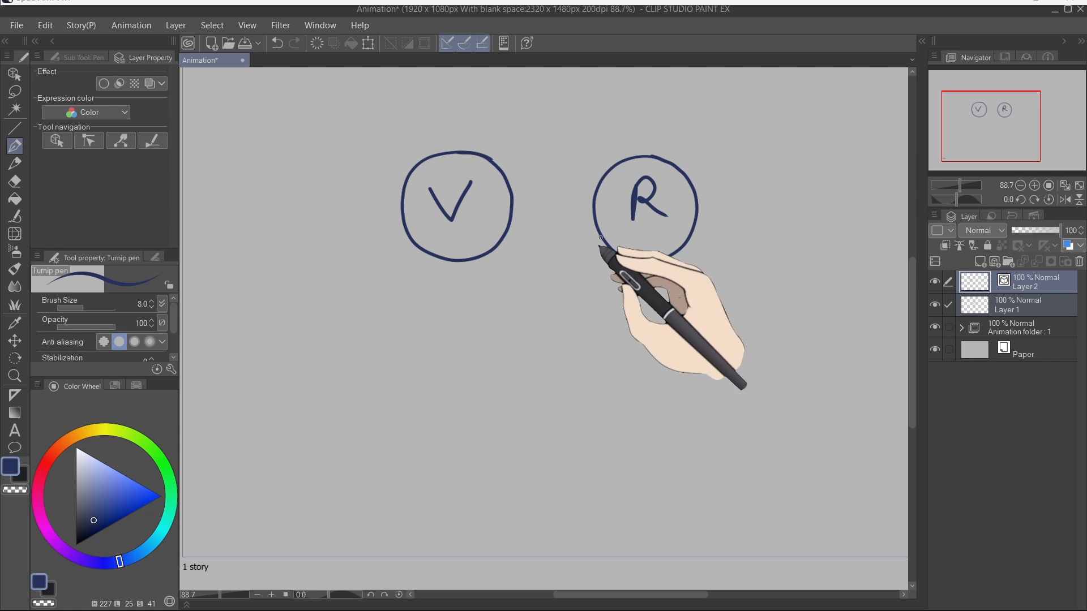
Step: Scale both selected layers up together with Free Transform and confirm
key("ctrl+t")
left_click_drag(548, 265, 548, 496)
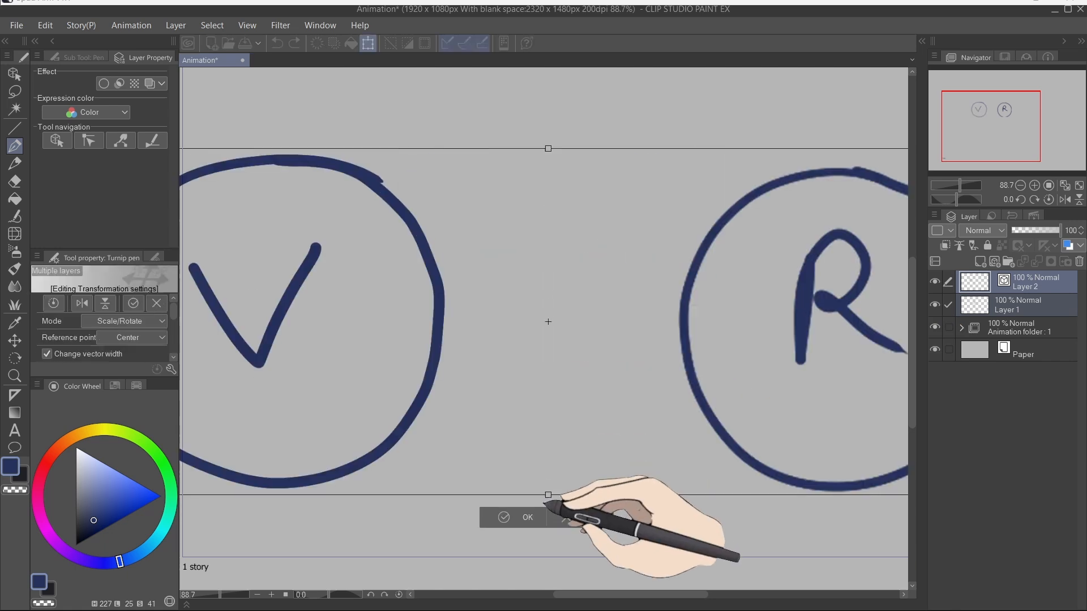
left_click(512, 517)
scroll(447, 317, "up", 3)
scroll(471, 292, "down", 3)
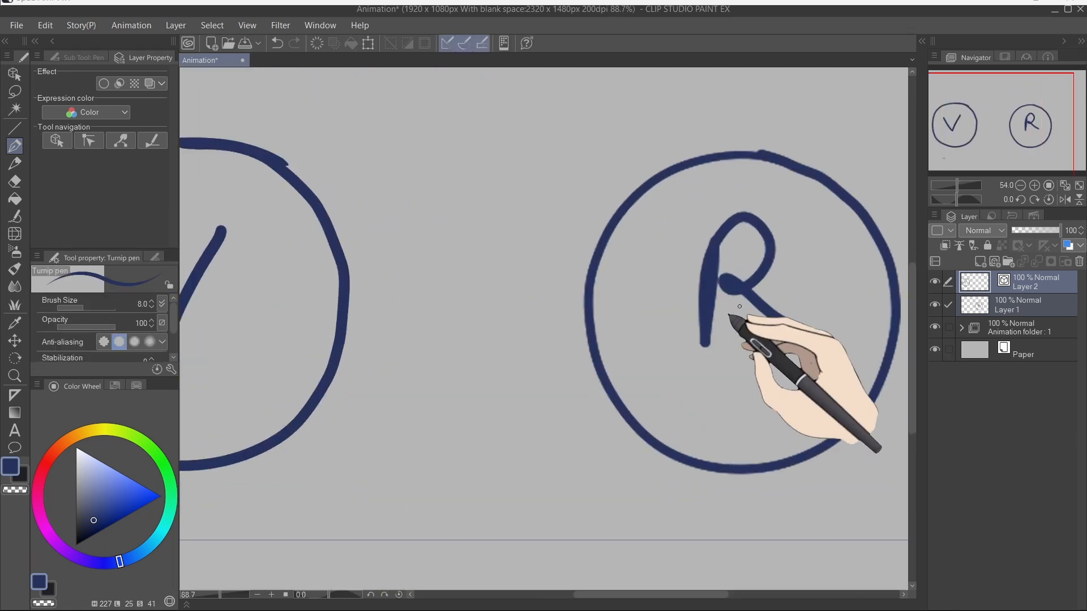
scroll(719, 310, "up", 5)
scroll(453, 293, "down", 6)
left_click_drag(445, 314, 587, 339)
Step: Scale both layers back down with Free Transform to fit the canvas
key("ctrl+t")
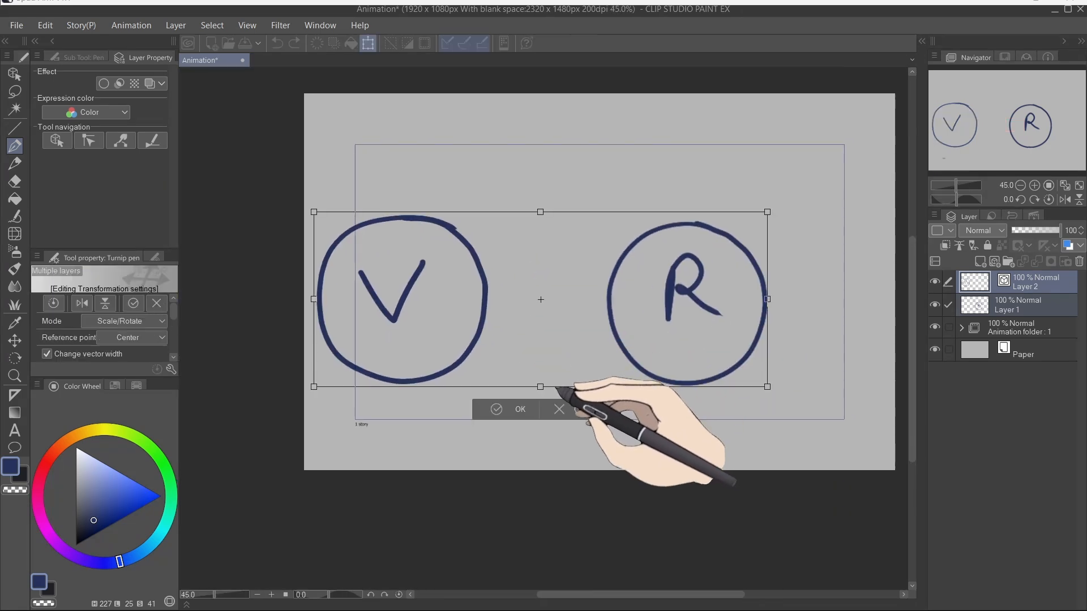
left_click_drag(563, 389, 589, 263)
left_click(498, 278)
scroll(553, 267, "up", 8)
scroll(575, 247, "down", 4)
scroll(315, 290, "up", 2)
scroll(385, 267, "down", 5)
scroll(456, 284, "up", 1)
left_click_drag(393, 313, 476, 310)
left_click_drag(560, 292, 599, 536)
Step: Scale up the raster R circle on Layer 1 with Free Transform and confirm
left_click(1024, 311)
key("ctrl+t")
left_click_drag(585, 342, 686, 322)
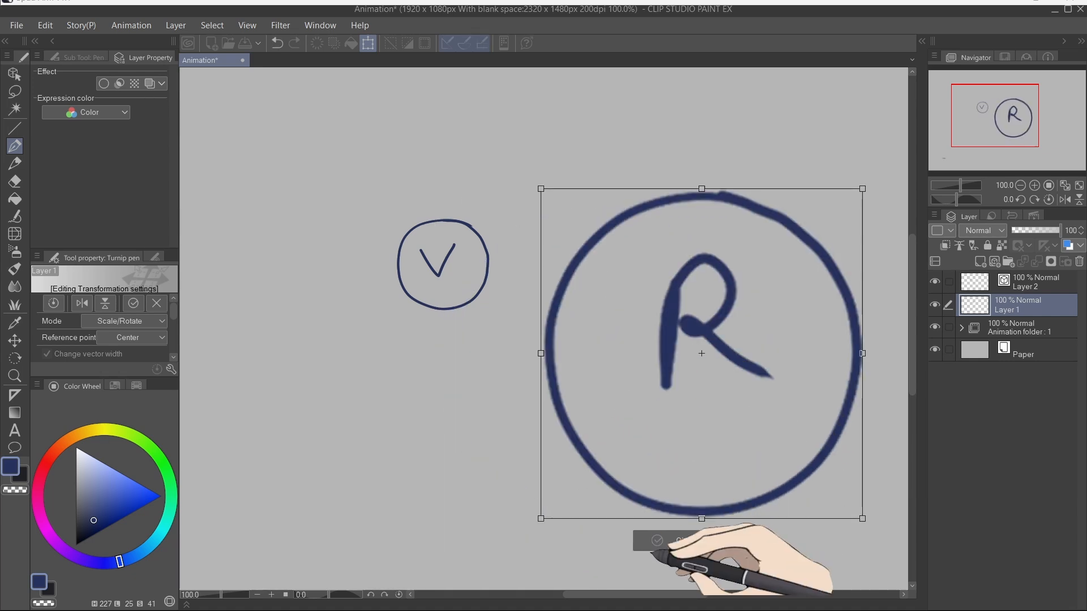
left_click(648, 541)
Step: Scale up the vector V circle on Layer 2 with Free Transform
left_click(1024, 281)
key("ctrl+t")
left_click_drag(443, 506, 447, 589)
left_click_drag(617, 351, 518, 280)
left_click(324, 548)
left_click_drag(413, 374, 488, 378)
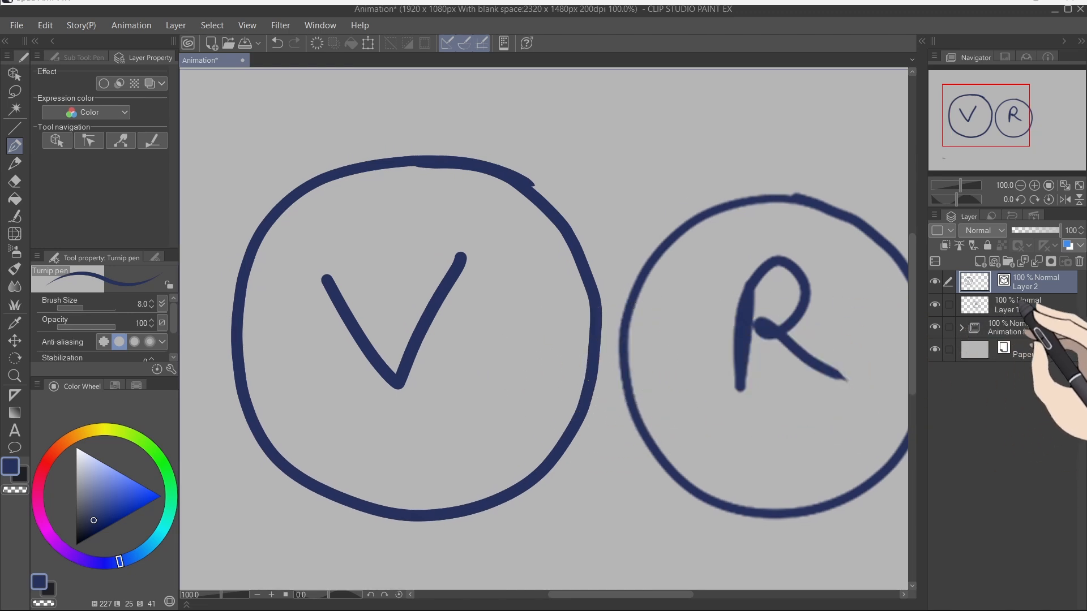
Step: Rasterize Layer 2 from its layer menu
right_click(1024, 291)
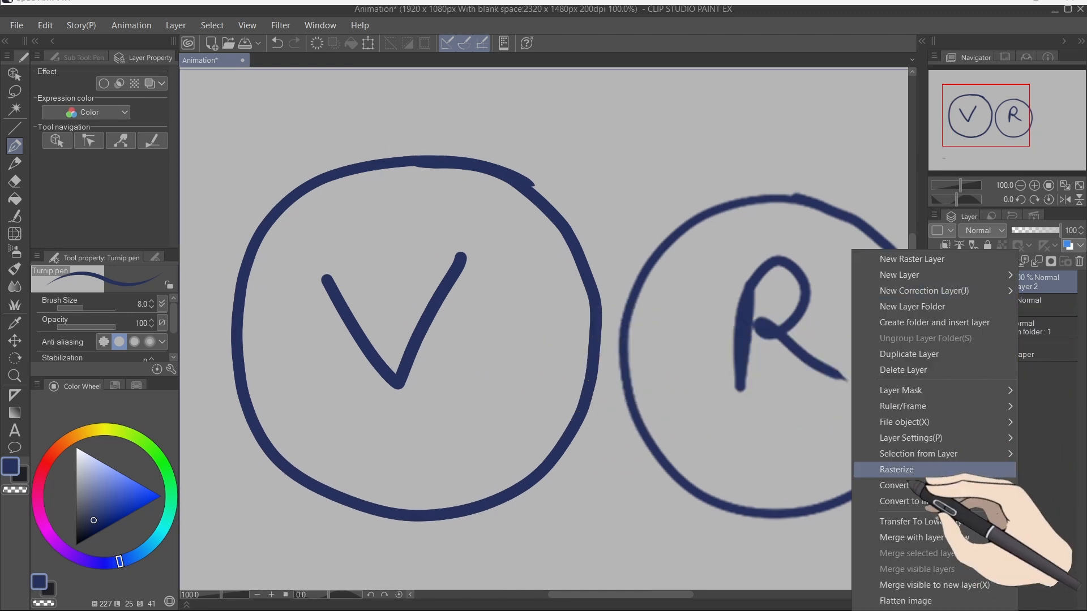
left_click(912, 470)
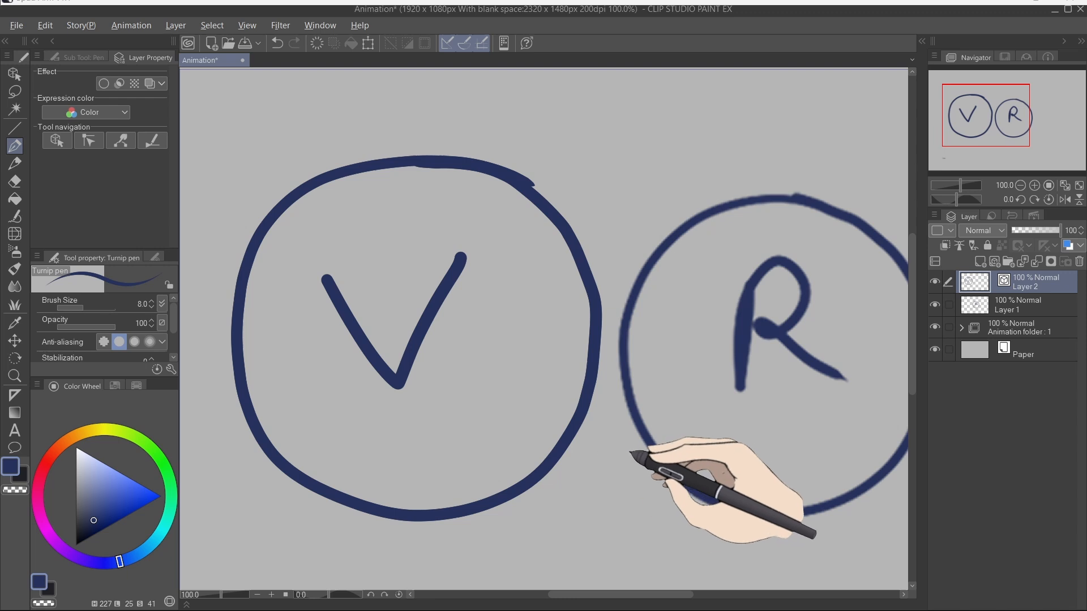
right_click(1023, 291)
left_click(917, 474)
Step: Apply Free Transform to the rasterized Layer 2 and confirm it
key("ctrl+t")
mouse_move(417, 521)
left_mouse_down()
mouse_move(478, 337)
mouse_move(471, 318)
mouse_move(421, 522)
left_mouse_up()
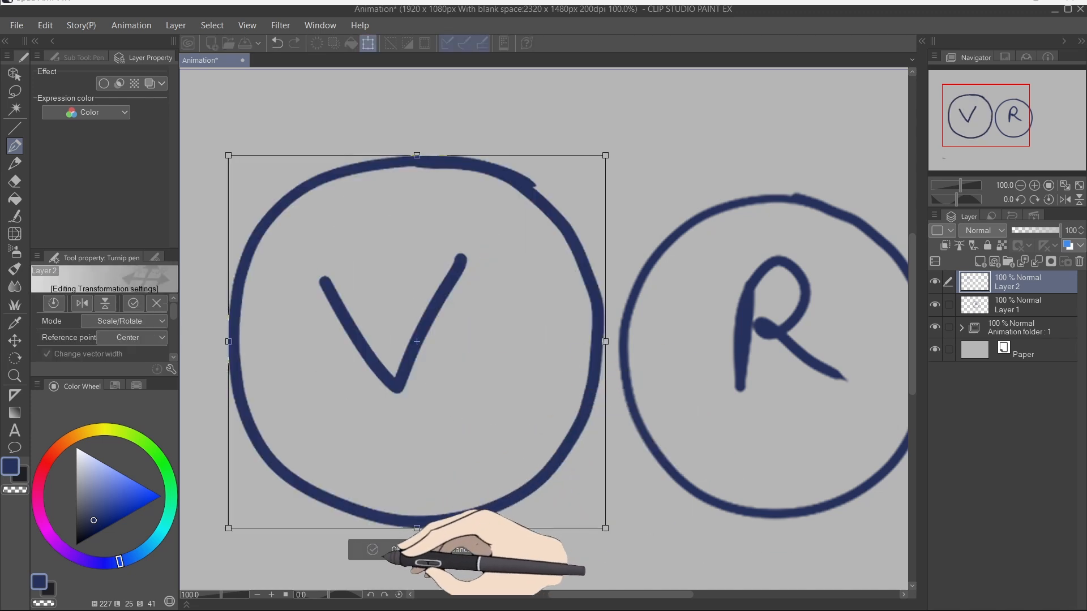
left_click(386, 549)
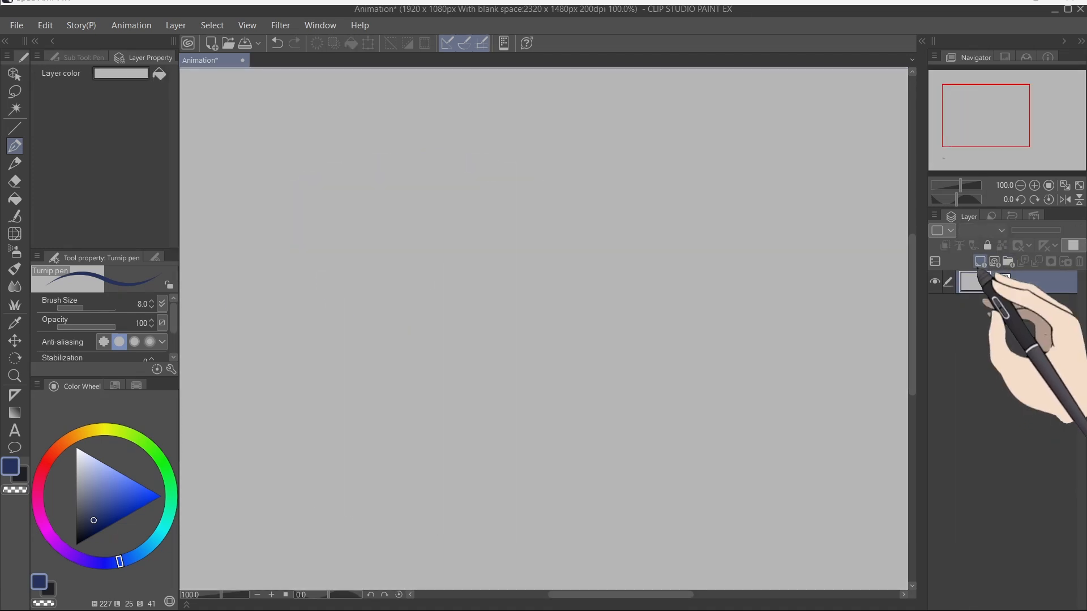
Step: Add new raster layers and a layer folder to the layer stack
left_click(980, 263)
left_click(1008, 261)
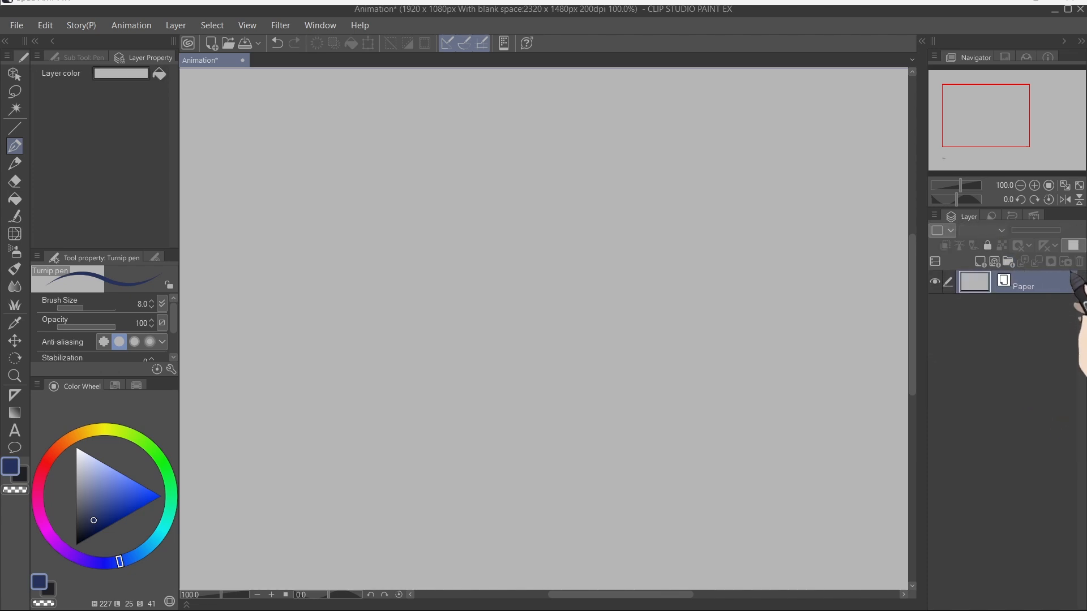
left_click(980, 262)
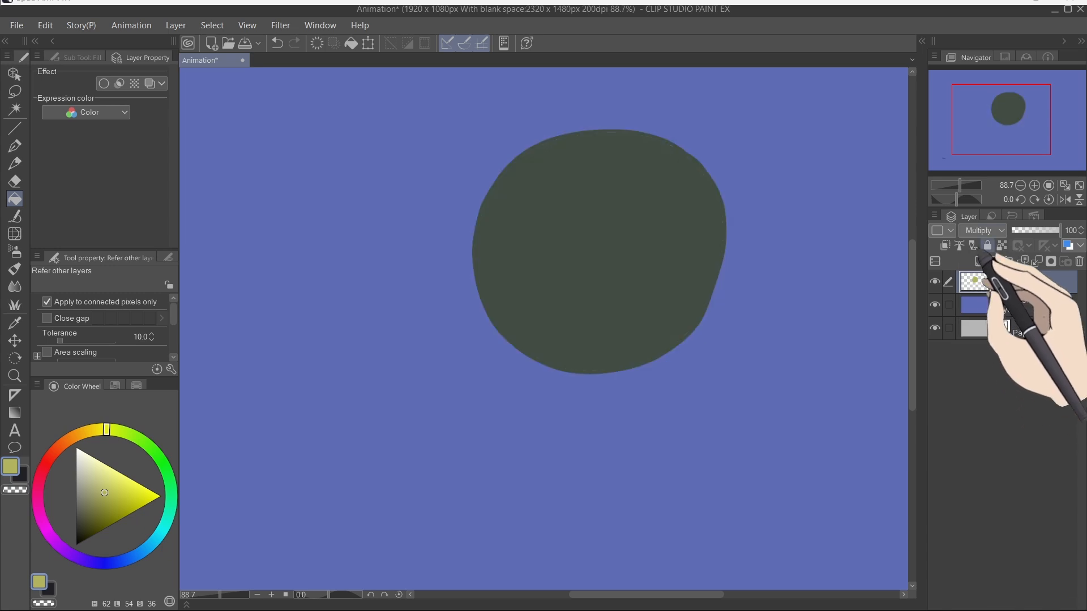
Step: Try the Screen and Add (Glow) blend modes and opacity on the circle layer and undo the change
left_click(985, 348)
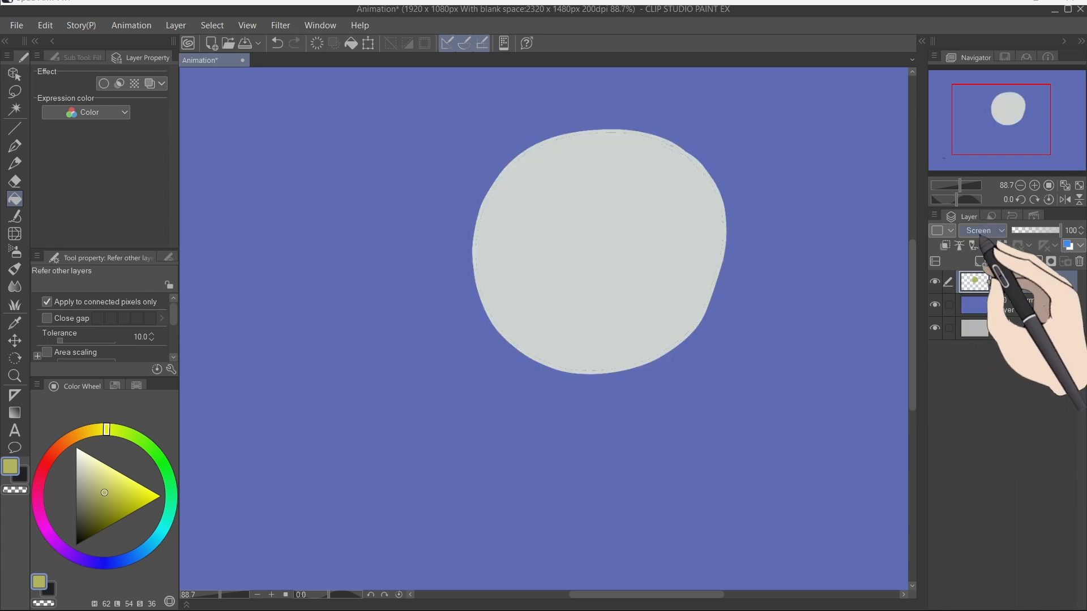
left_click(994, 382)
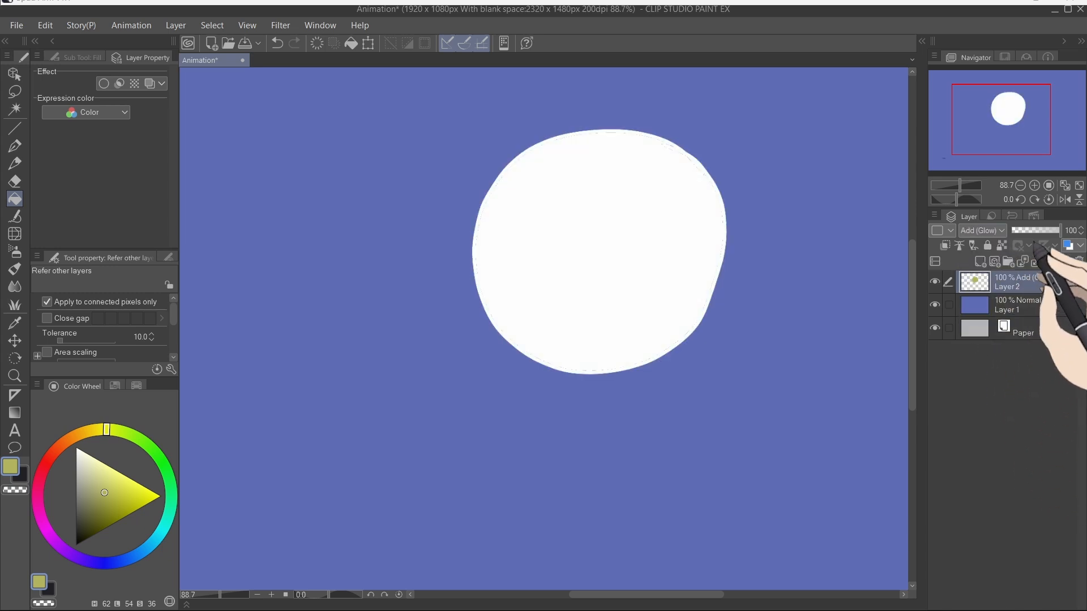
left_click_drag(1028, 230, 1062, 230)
key("ctrl+z")
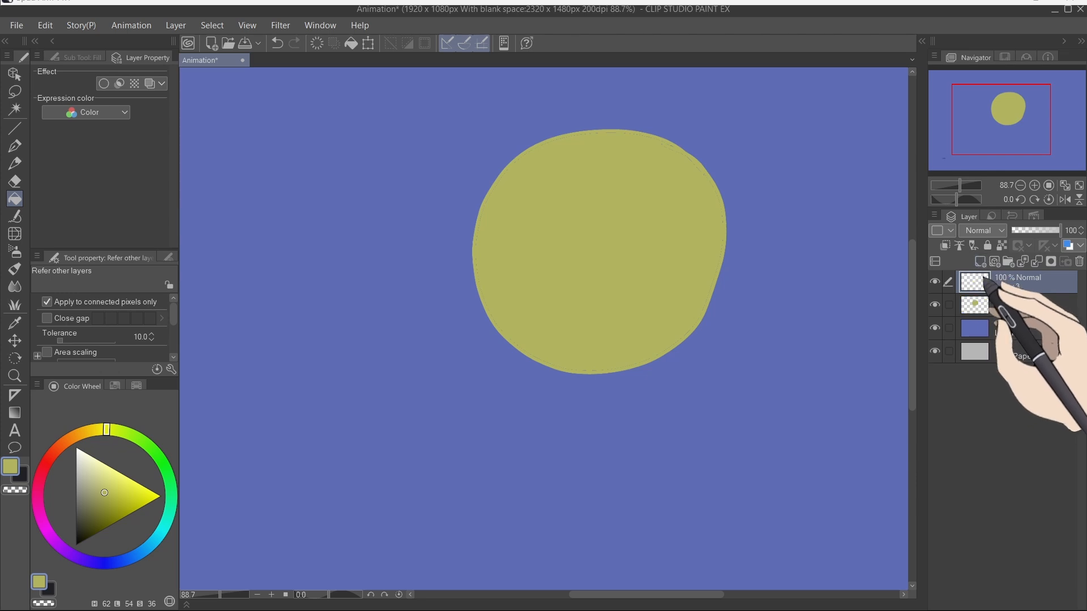
Step: Switch to the pen, pick bright green on the colour wheel and scribble over the circle on the new layer
key("p")
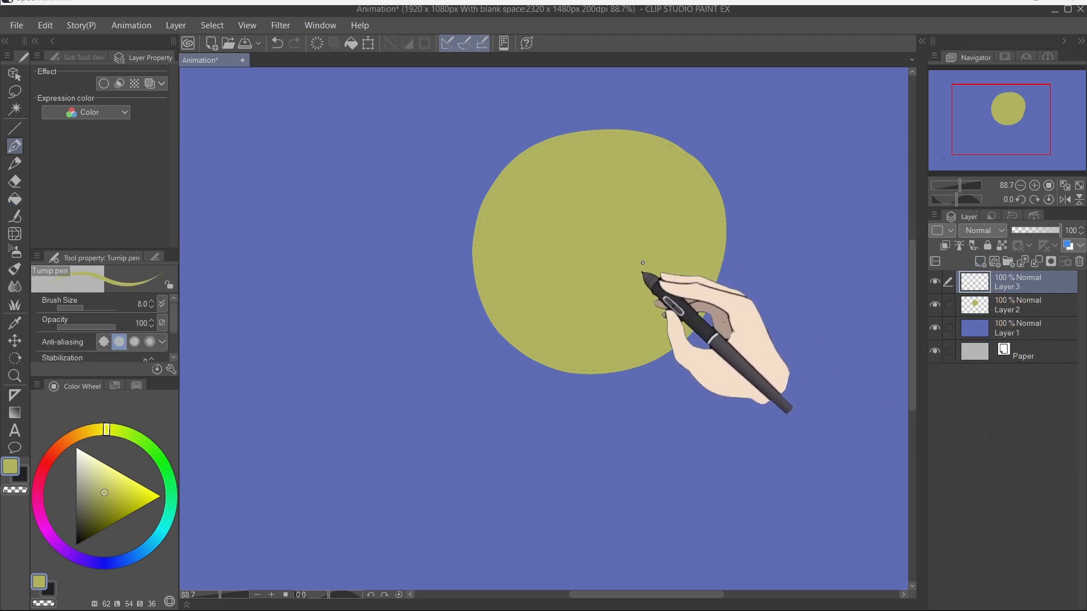
left_click(167, 474)
left_click(149, 490)
mouse_move(801, 173)
left_mouse_down()
mouse_move(576, 298)
mouse_move(723, 349)
mouse_move(740, 388)
mouse_move(565, 252)
mouse_move(381, 270)
mouse_move(425, 310)
left_mouse_up()
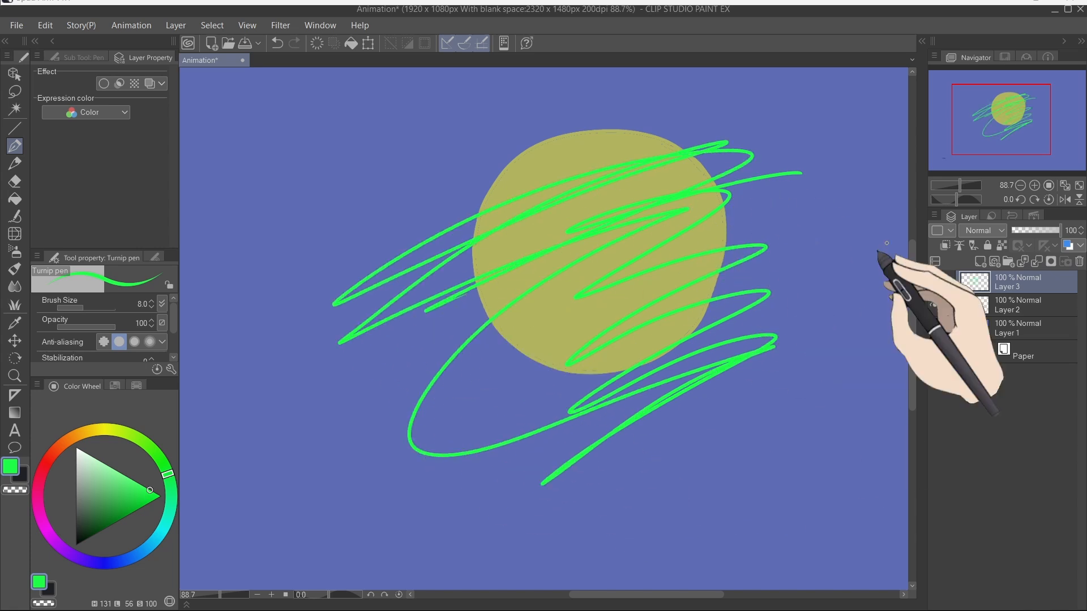
Step: Clip the green scribble layer to the circle layer below and hide the blue background layer
left_click(945, 246)
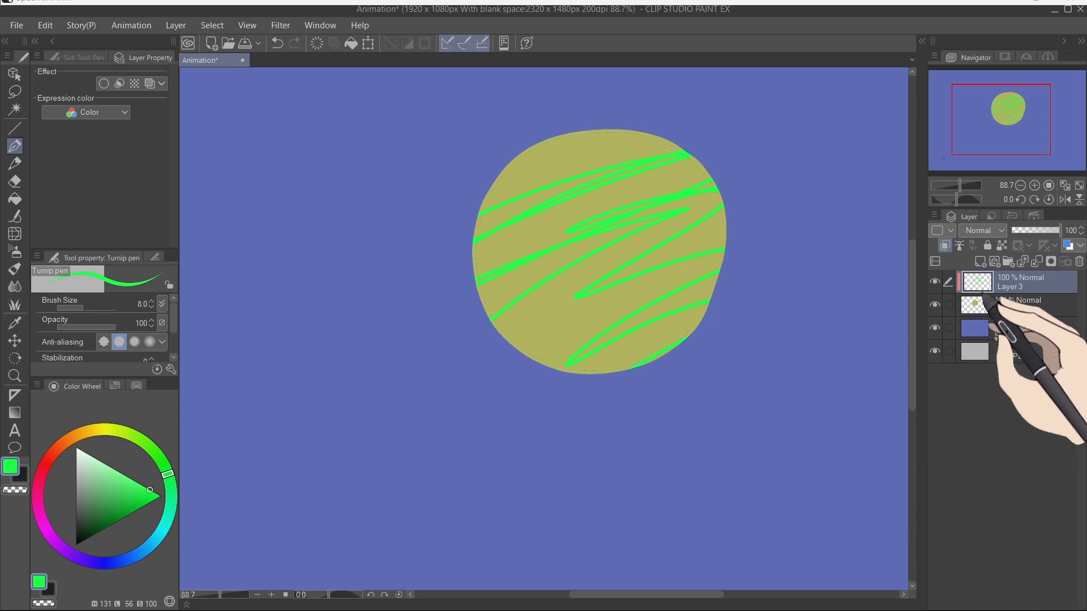
mouse_move(509, 166)
left_mouse_down()
mouse_move(555, 125)
mouse_move(578, 149)
mouse_move(585, 137)
mouse_move(525, 168)
mouse_move(599, 111)
mouse_move(501, 179)
left_mouse_up()
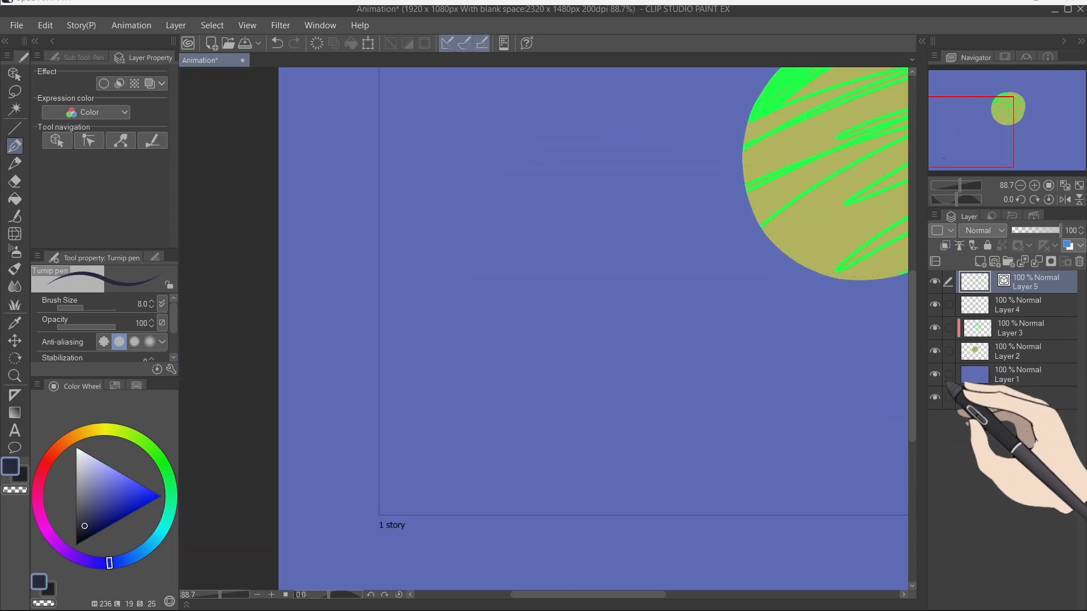
left_click(935, 374)
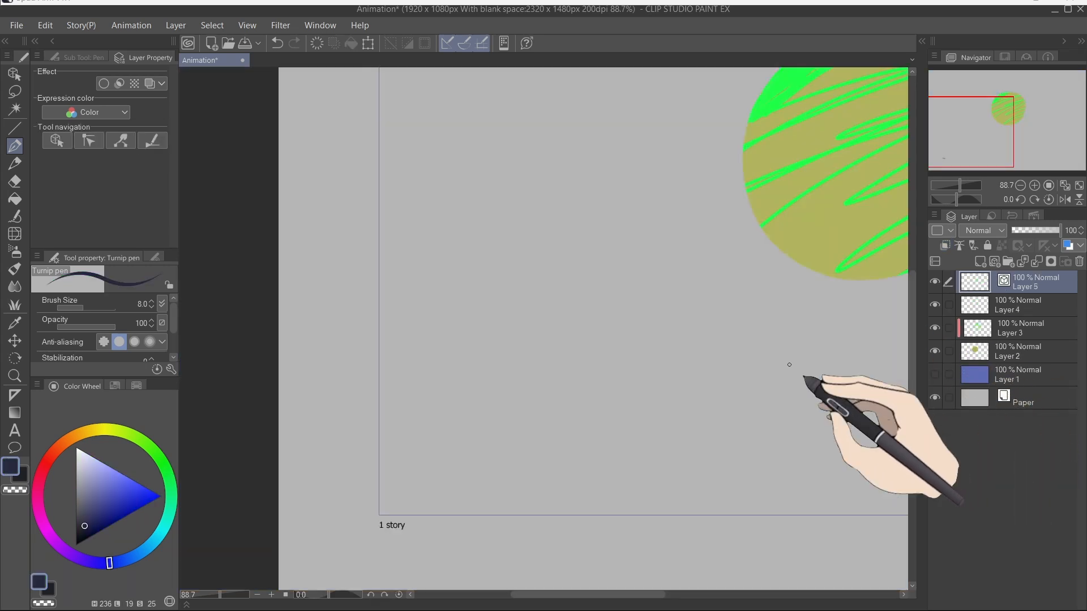
Step: Draw a dark circle outline on a new layer and fill it with light blue
mouse_move(608, 224)
left_mouse_down()
mouse_move(549, 204)
mouse_move(496, 237)
mouse_move(486, 300)
mouse_move(511, 340)
mouse_move(580, 347)
mouse_move(626, 307)
mouse_move(624, 255)
mouse_move(608, 224)
mouse_move(564, 209)
left_mouse_up()
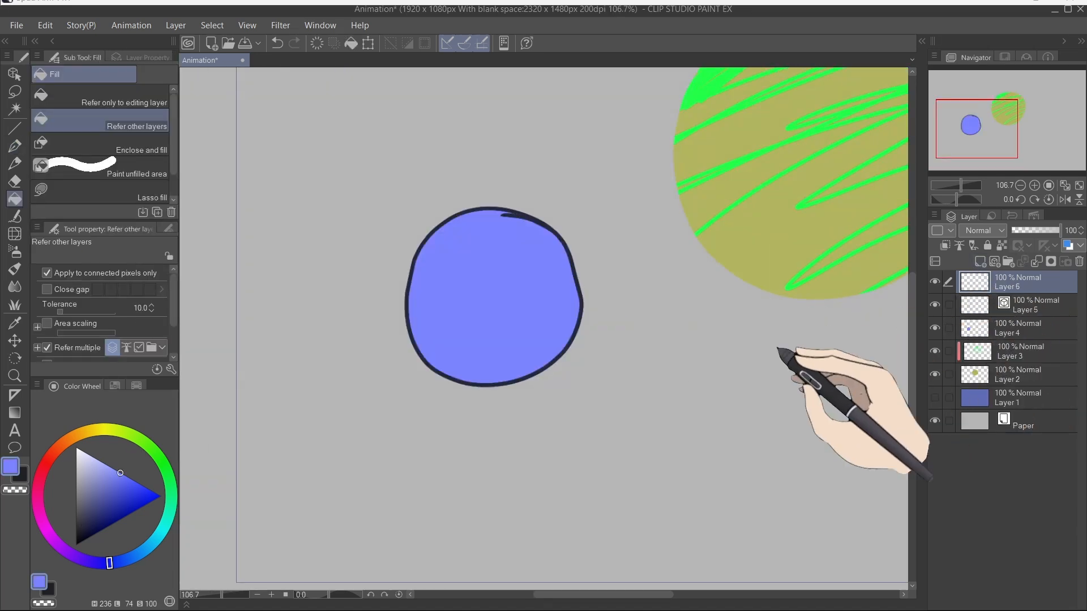
left_click_drag(781, 356, 684, 296)
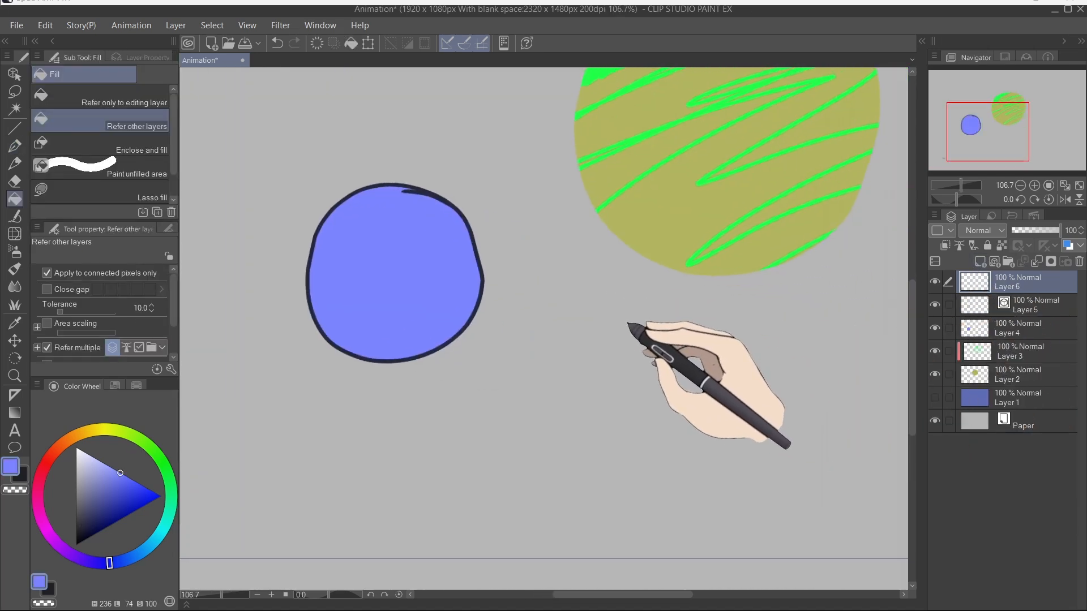
Step: Draw two more dark circle outlines beside the blue circle with the Turnip pen
key("p")
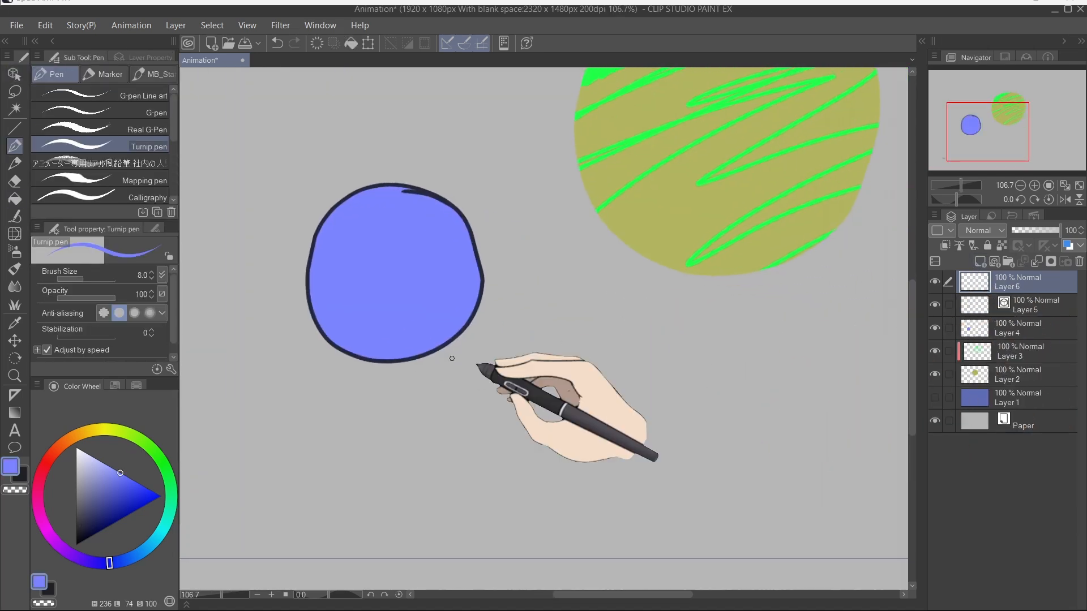
mouse_move(695, 299)
left_mouse_down()
mouse_move(574, 389)
mouse_move(650, 302)
mouse_move(640, 292)
mouse_move(692, 316)
left_mouse_up()
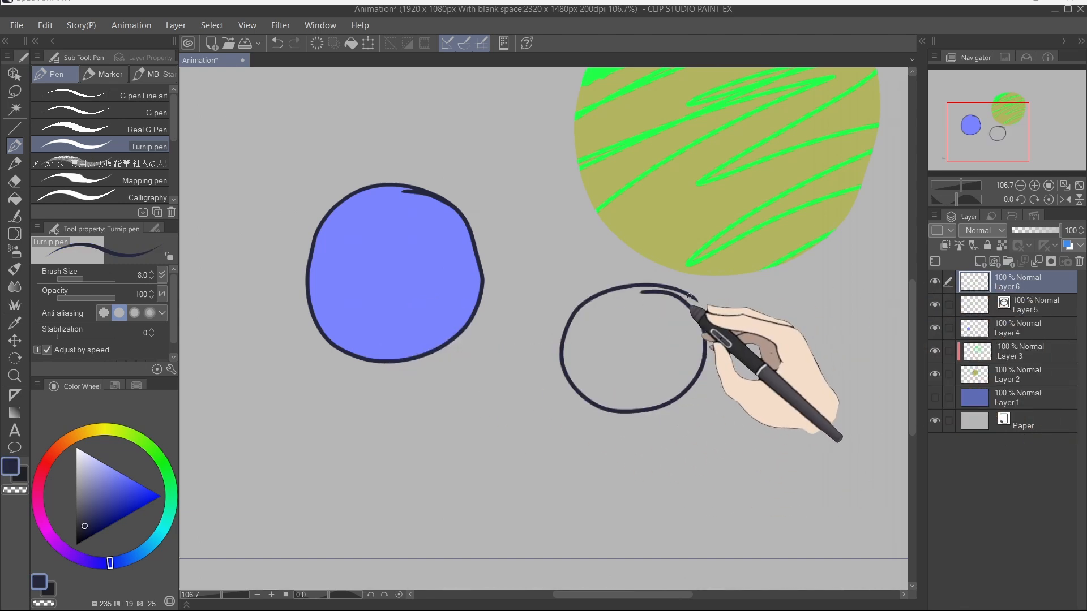
left_click(980, 263)
mouse_move(780, 338)
left_mouse_down()
mouse_move(745, 277)
mouse_move(695, 260)
left_mouse_up()
mouse_move(780, 261)
left_mouse_down()
mouse_move(682, 339)
mouse_move(715, 239)
left_mouse_up()
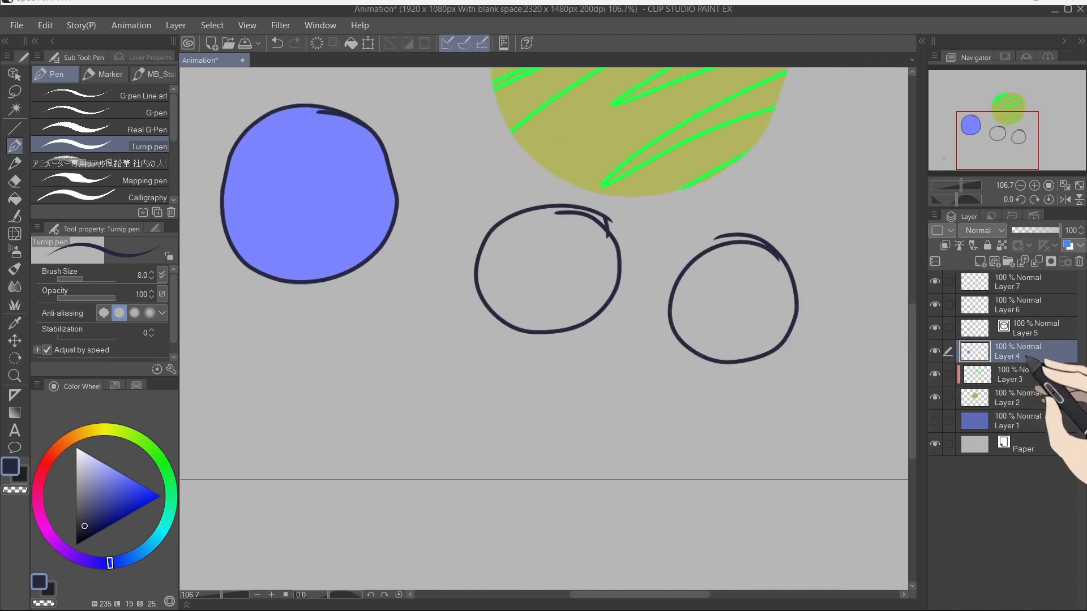
left_click_drag(602, 316, 663, 367)
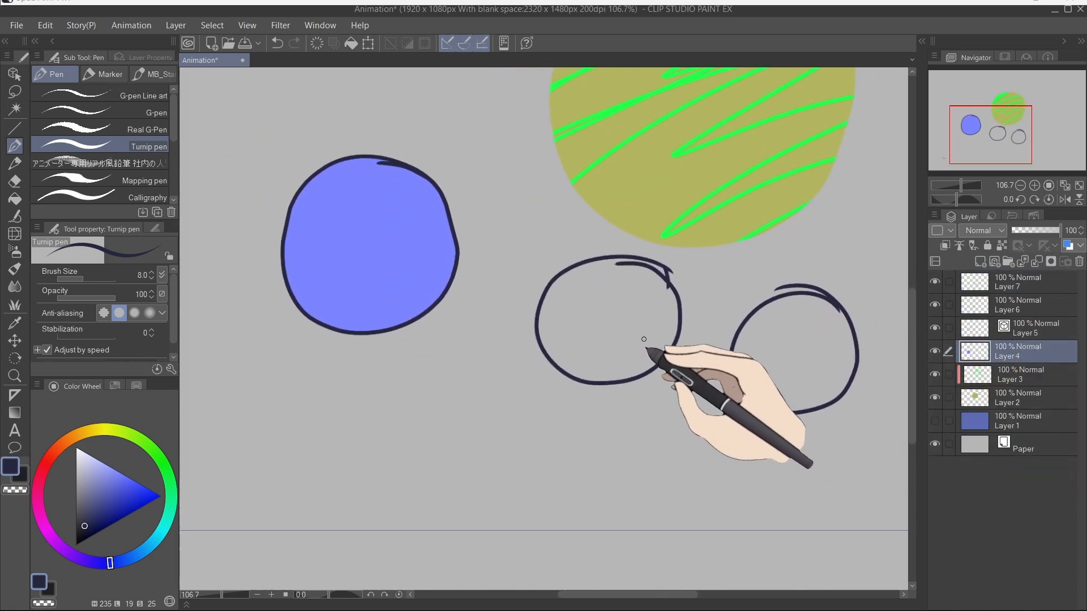
Step: Pick light green and fill both new circle outlines with the Fill tool
key("g")
key("g")
left_click(163, 464)
left_click(122, 474)
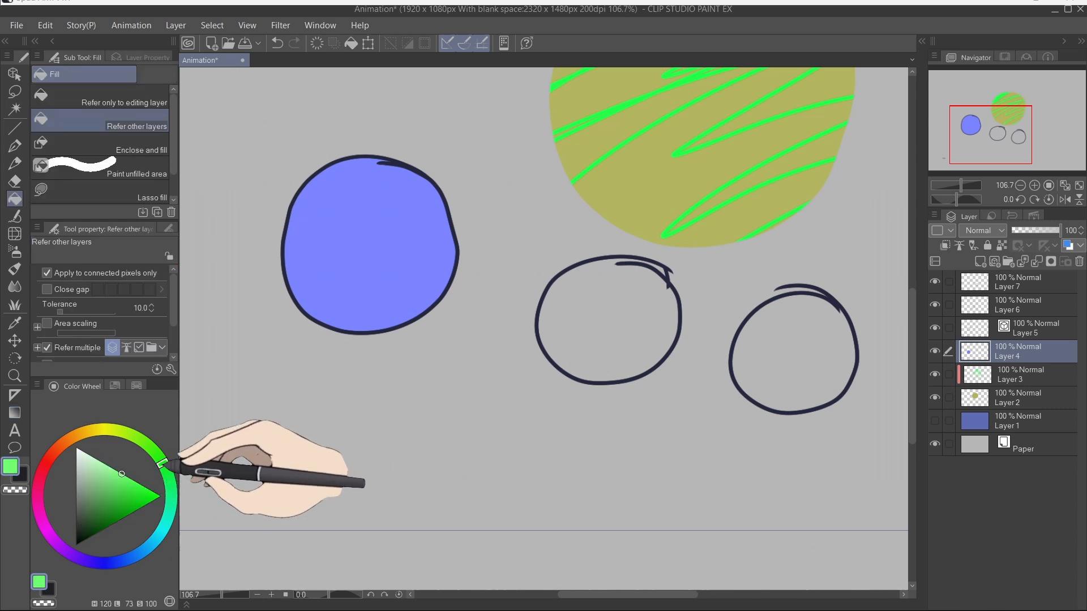
left_click(640, 342)
left_click(810, 365)
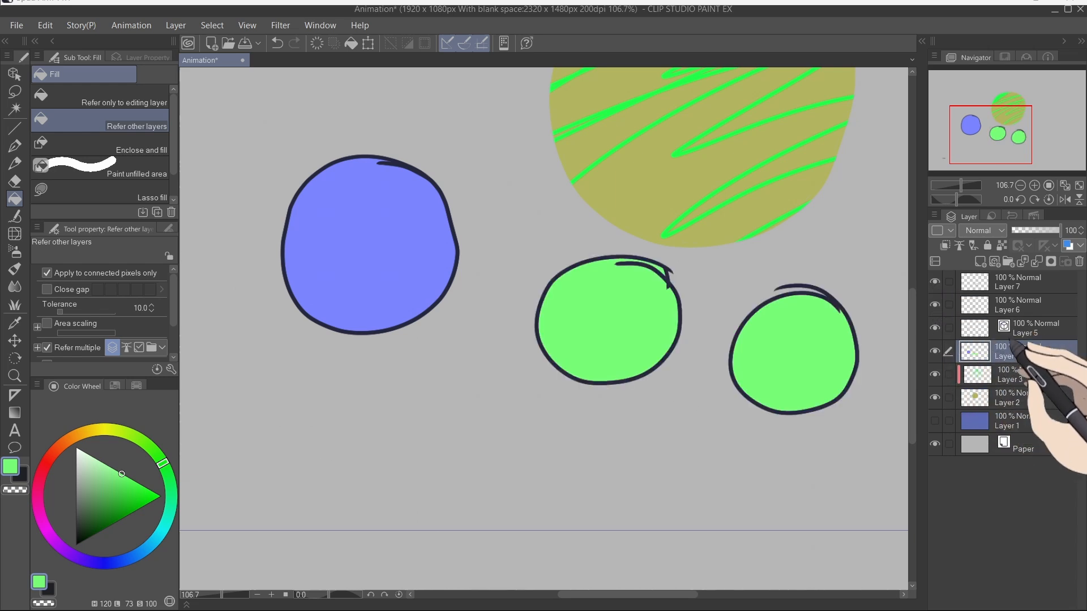
Step: Undo the green fills, refill the right circle, undo that fill too, and reselect Layer 4
key("ctrl+z")
key("ctrl+z")
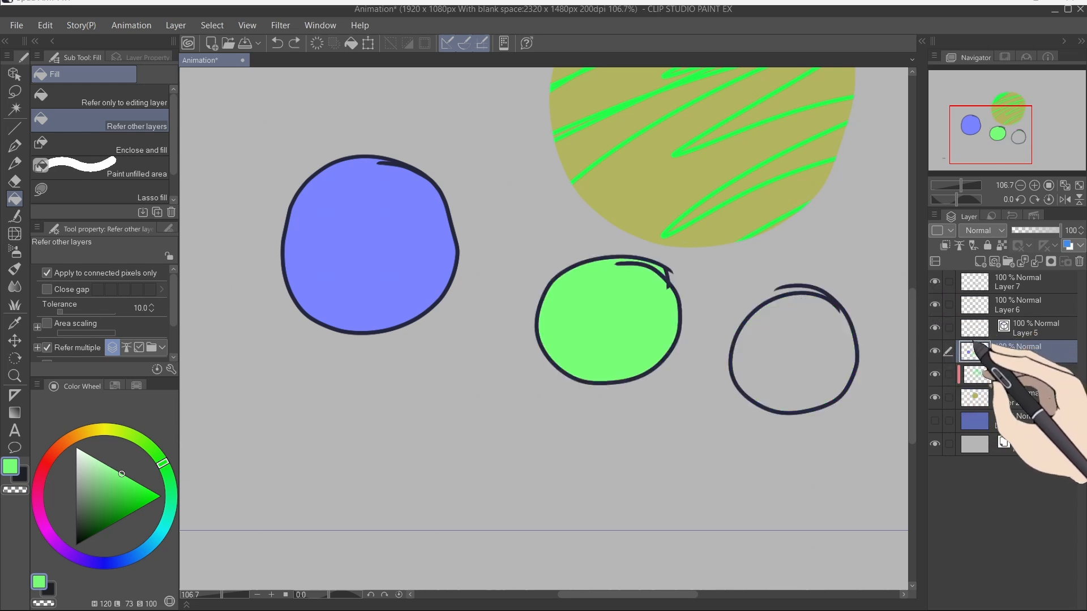
left_click(787, 357)
left_click(934, 281)
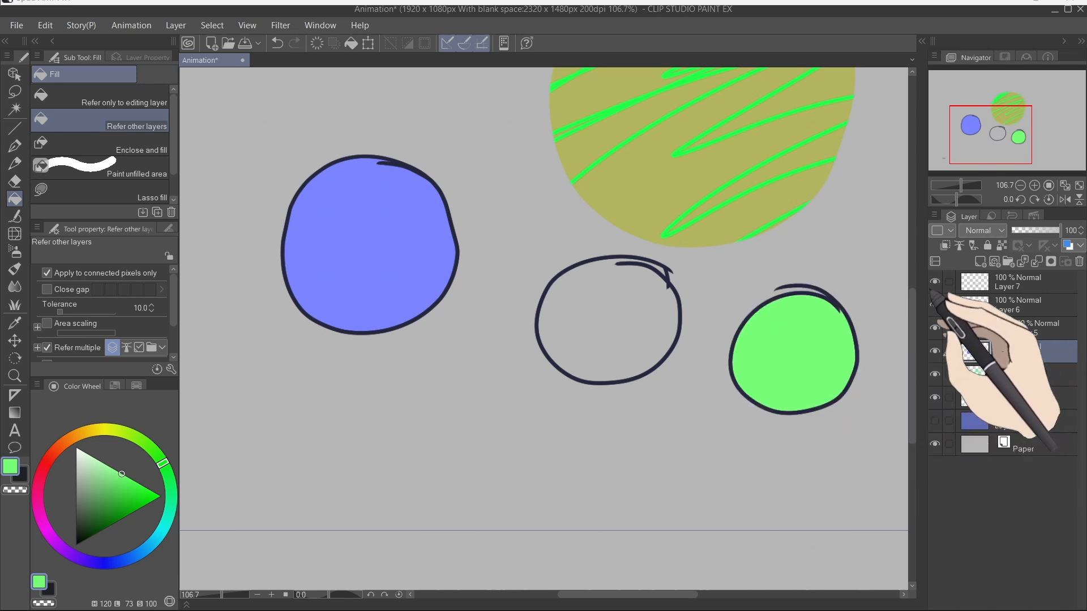
key("ctrl+z")
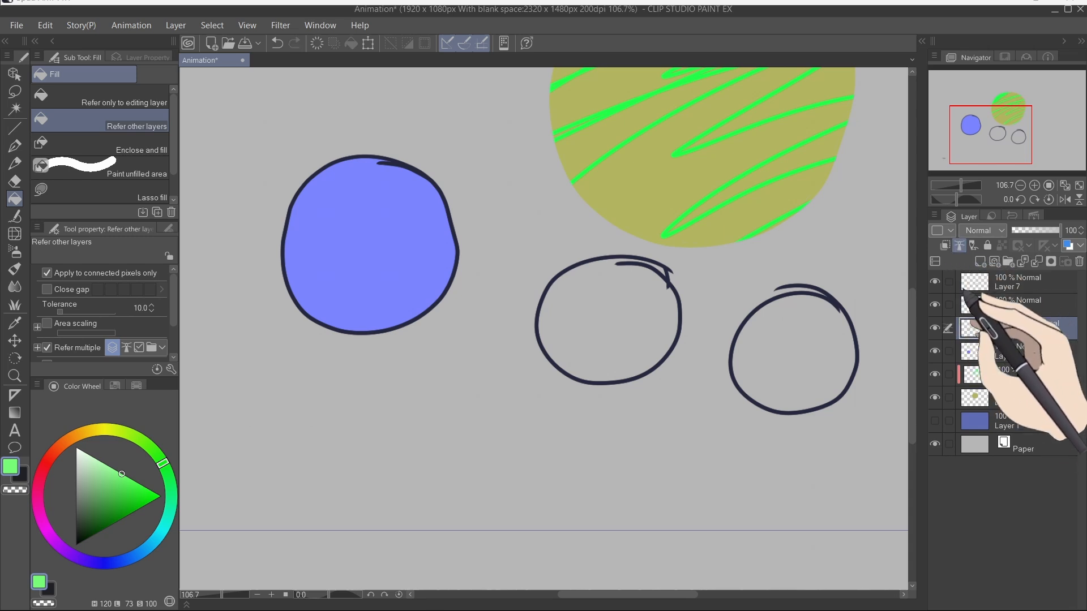
left_click(1018, 352)
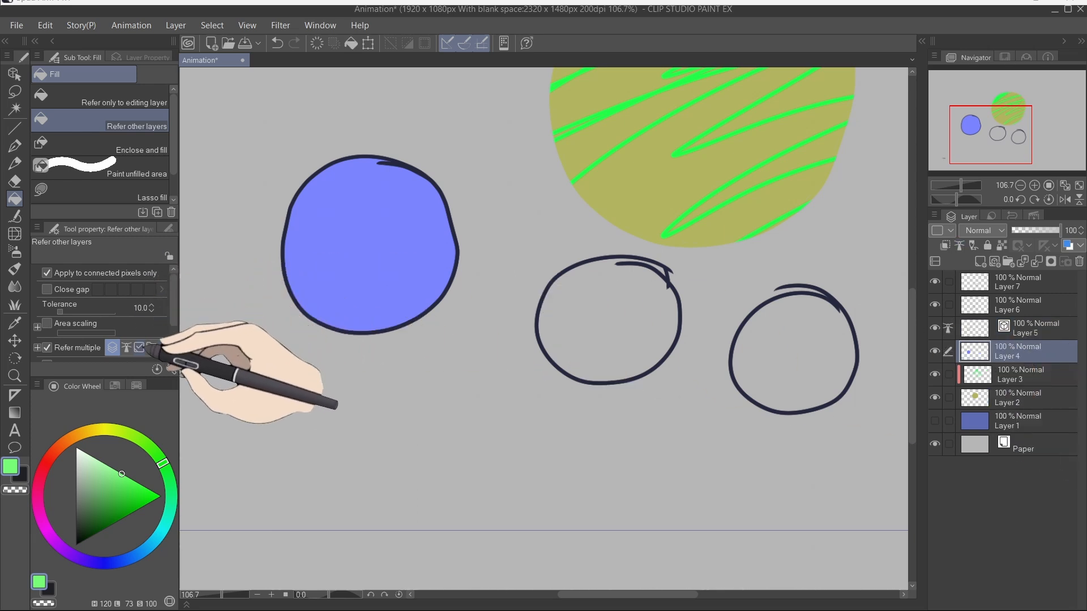
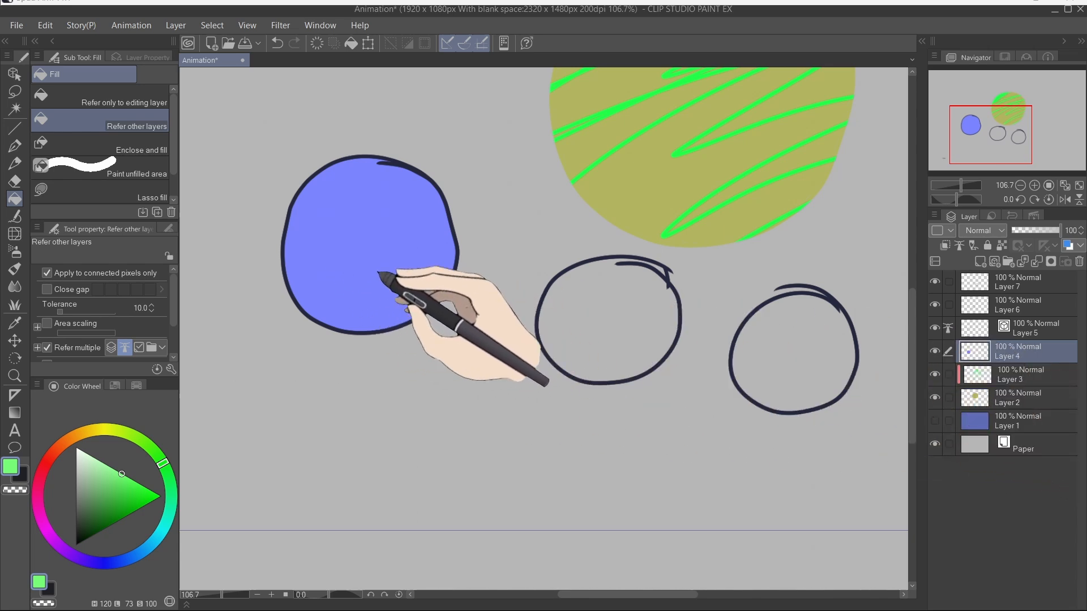
Step: Fill the left circle with light green, and try filling the middle and right circles, undoing each attempt
left_click(389, 274)
left_click(636, 334)
key("ctrl+z")
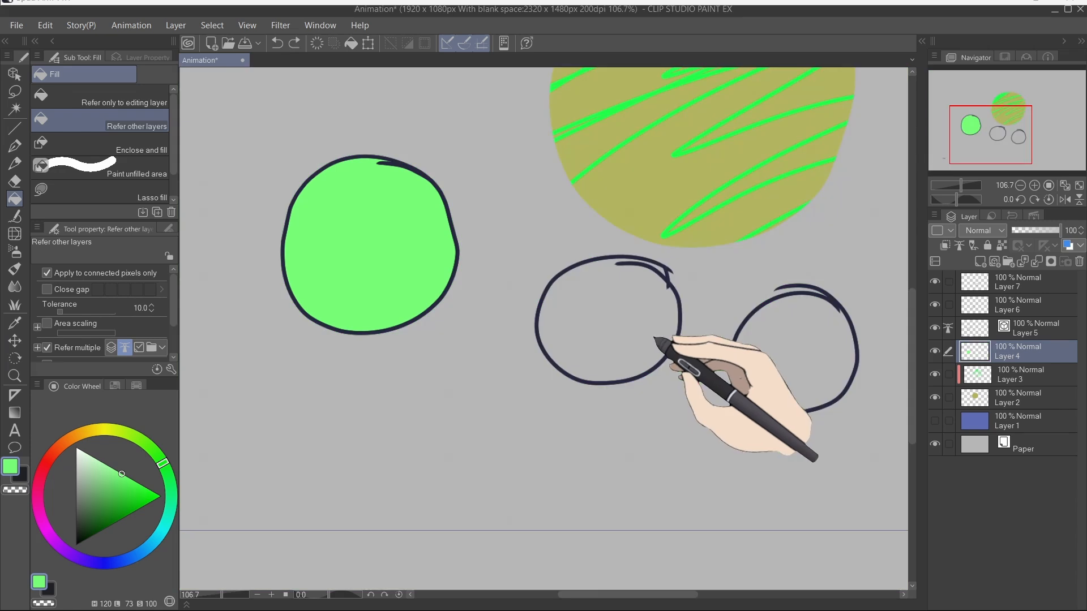
left_click(635, 334)
key("ctrl+z")
left_click(780, 354)
key("ctrl+z")
left_click(596, 319)
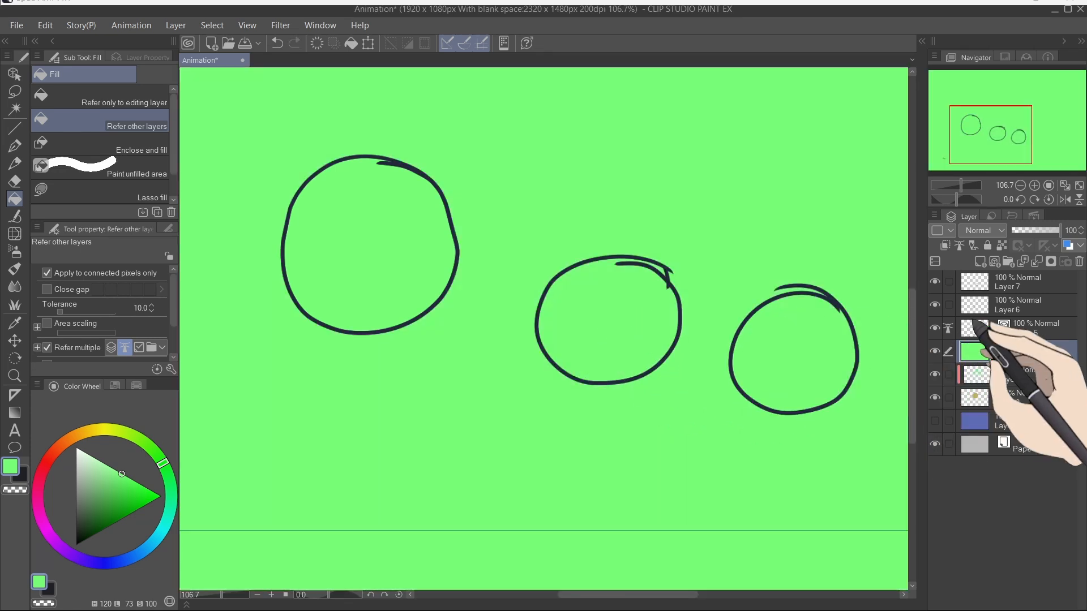
key("ctrl+z")
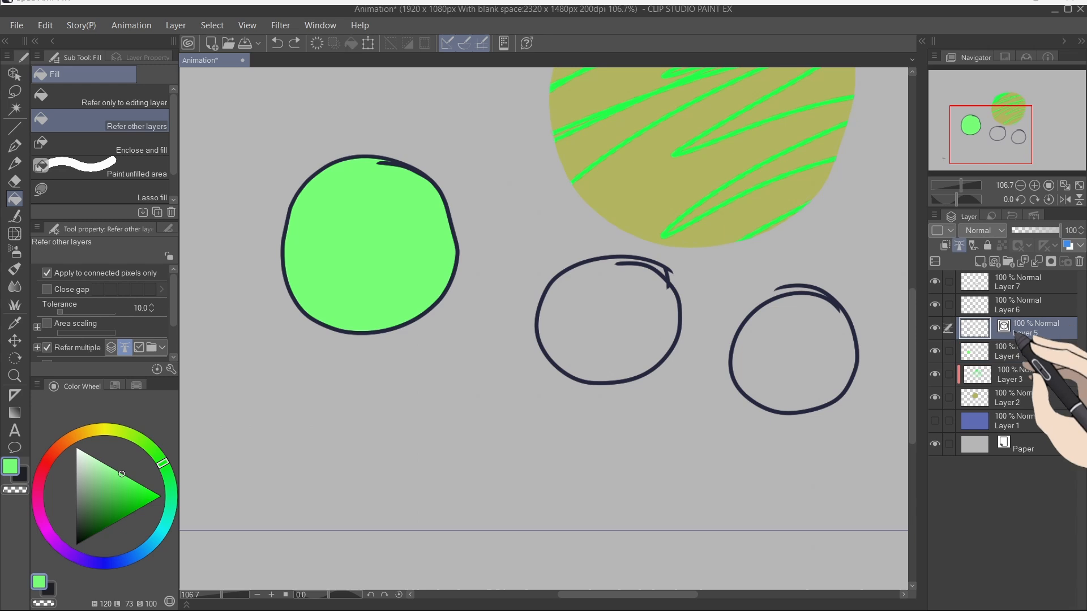
Step: Add a new layer above Layer 3 and scribble light blue strokes across the middle circle with the Turnip pen
left_click(958, 246)
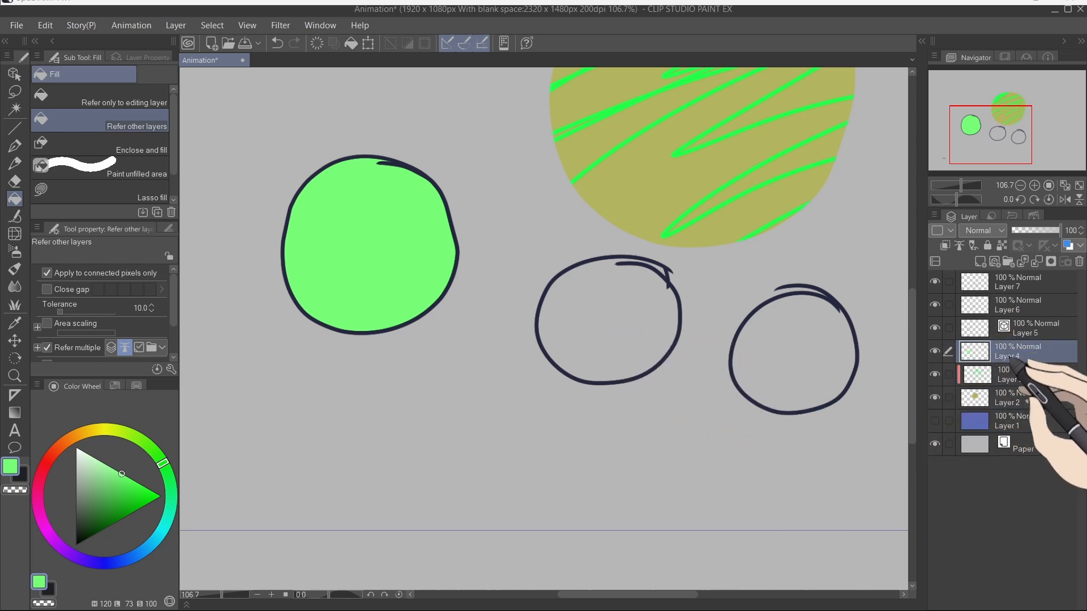
left_click(1004, 375)
left_click(980, 262)
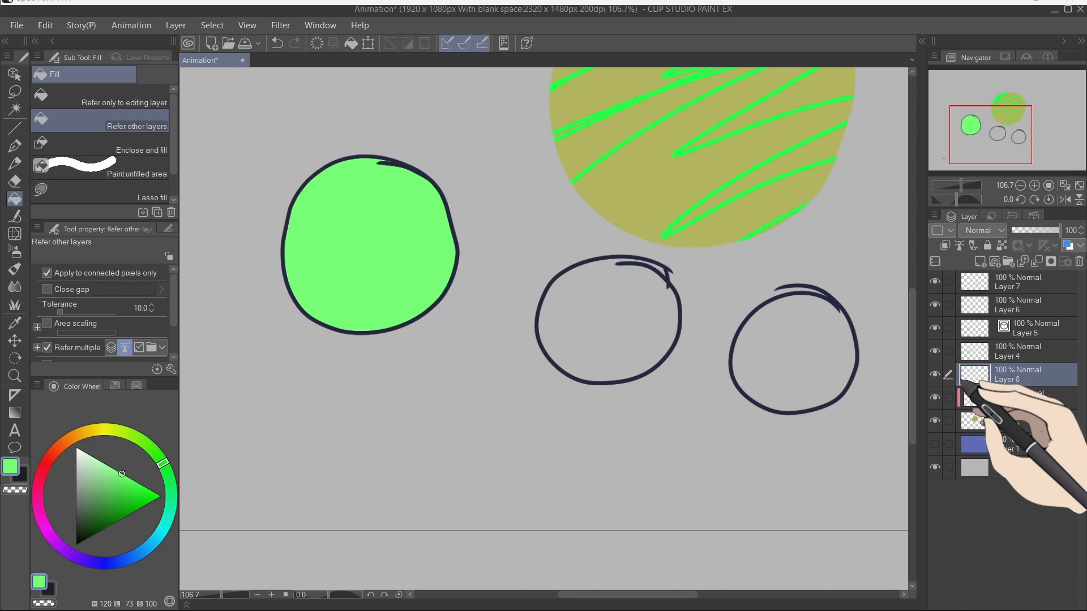
key("p")
left_click(138, 554)
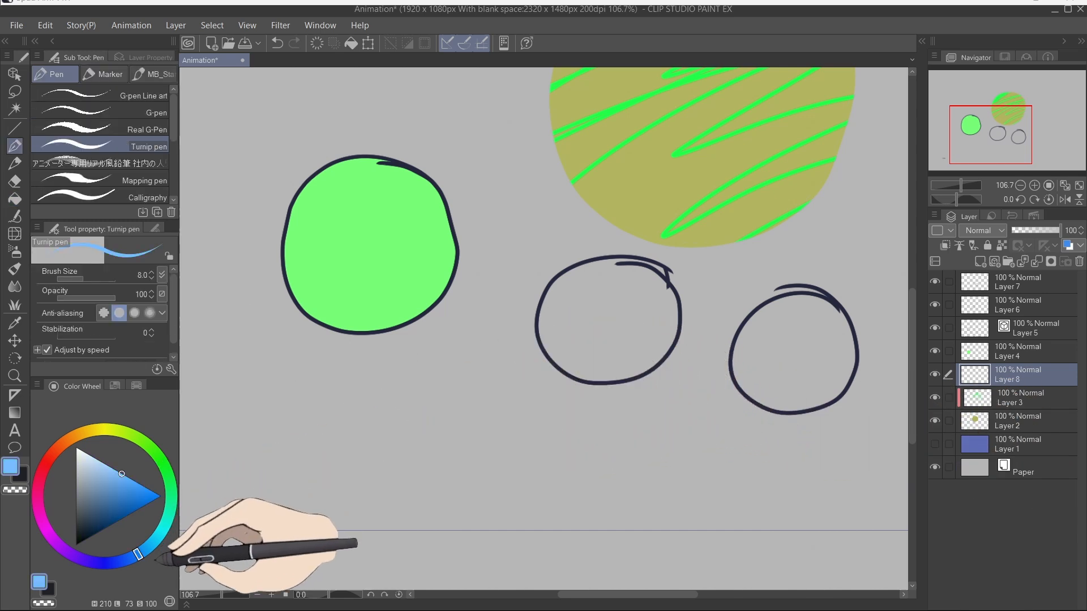
left_click_drag(537, 324, 739, 303)
mouse_move(673, 309)
left_mouse_down()
mouse_move(681, 324)
mouse_move(629, 375)
mouse_move(559, 404)
left_mouse_up()
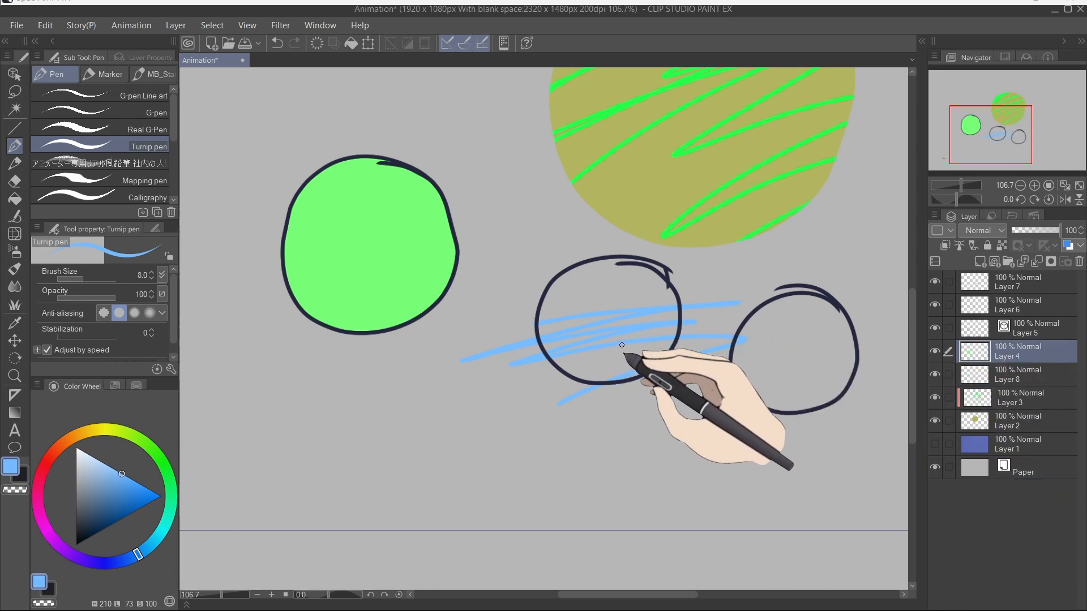
Step: Fill the middle and right circle outlines with pink on Layer 4 and lock its transparent pixels
left_click(634, 311)
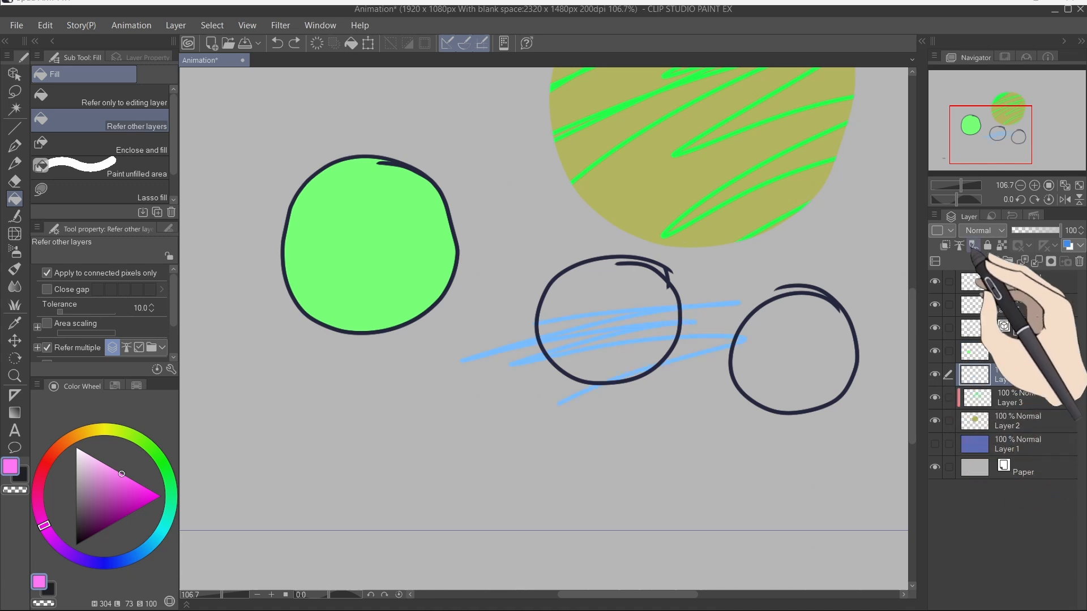
left_click(630, 304)
left_click(760, 359)
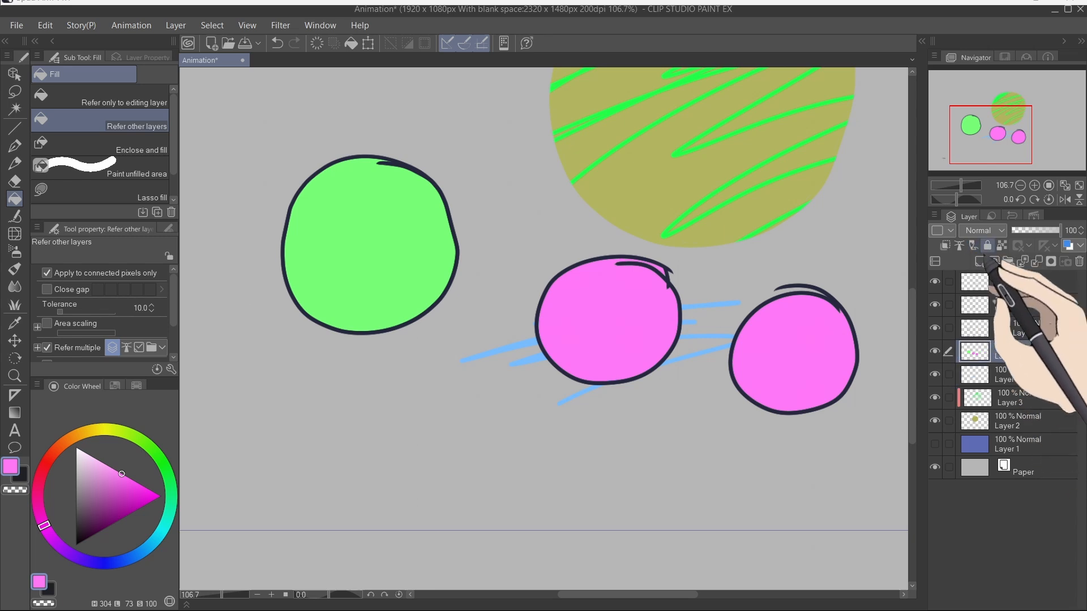
left_click(1016, 352)
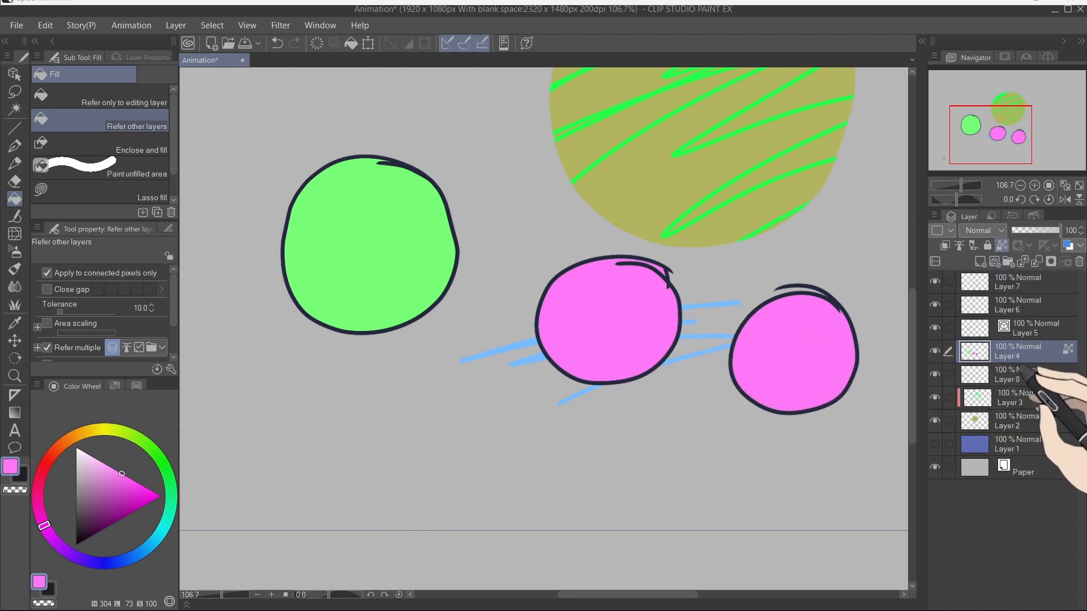
Step: Paint light blue strokes inside the pink middle circle with the Turnip pen
key("p")
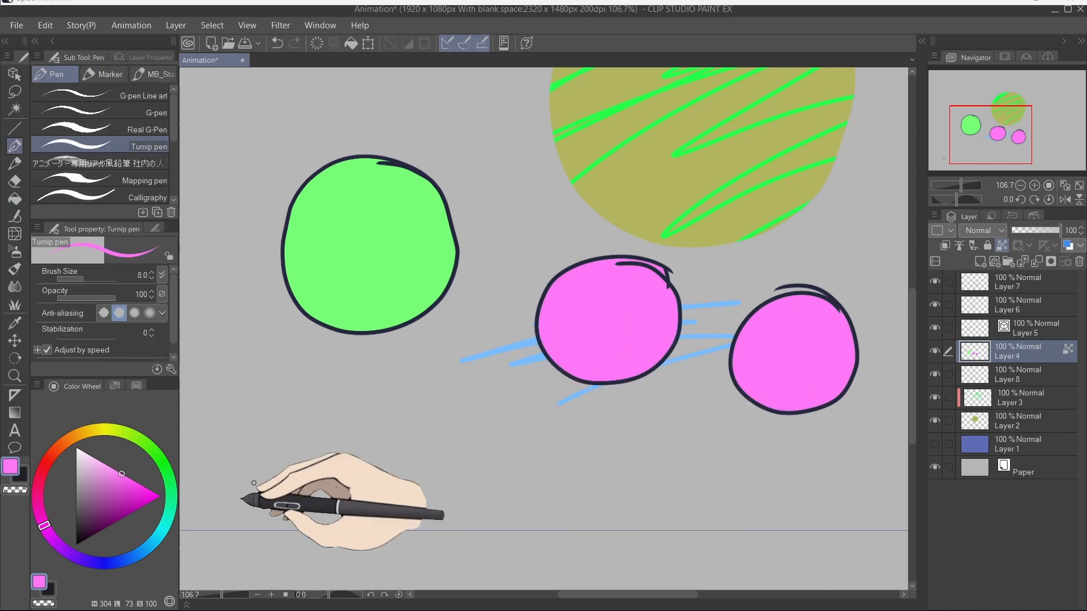
left_click(149, 546)
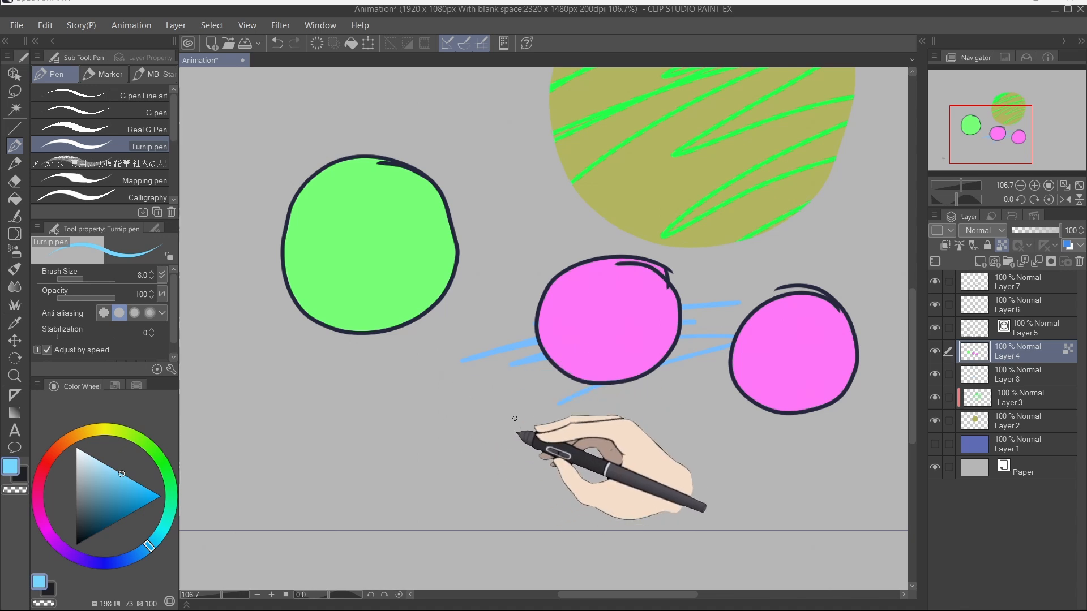
mouse_move(679, 289)
left_mouse_down()
mouse_move(580, 331)
mouse_move(610, 343)
mouse_move(599, 361)
mouse_move(619, 358)
mouse_move(647, 346)
mouse_move(553, 341)
mouse_move(469, 365)
mouse_move(445, 344)
mouse_move(500, 323)
mouse_move(685, 298)
mouse_move(642, 344)
mouse_move(629, 322)
mouse_move(655, 335)
mouse_move(657, 306)
mouse_move(641, 324)
left_mouse_up()
Step: Erase across the circle fills with a 600 px Hard eraser, then paint back over them with a 400 px Turnip pen
key("e")
key("p")
key("Delete")
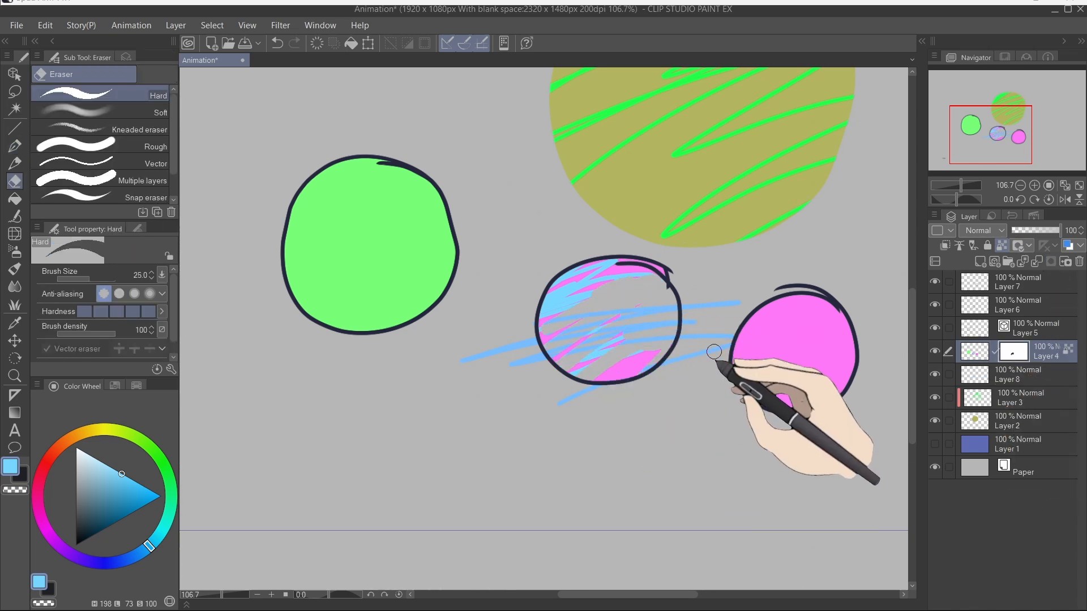
left_click_drag(712, 349, 330, 300)
key("bracketright")
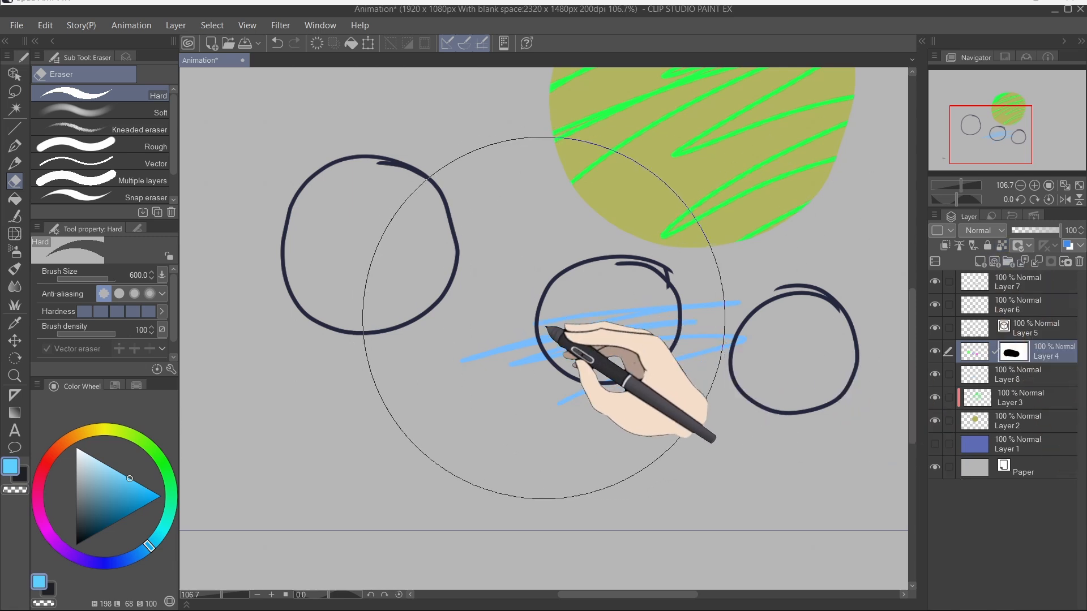
key("p")
key("bracketright")
key("bracketright")
key("bracketright")
key("bracketright")
key("bracketright")
key("bracketright")
key("bracketright")
key("bracketright")
key("bracketright")
key("bracketright")
key("bracketright")
key("bracketright")
key("bracketright")
key("bracketright")
key("bracketright")
key("bracketright")
key("bracketright")
key("bracketright")
key("bracketright")
mouse_move(736, 346)
left_mouse_down()
mouse_move(419, 263)
mouse_move(604, 301)
left_mouse_up()
Step: Turn on layer color for Layer 4 and set the layer color to black
left_click(1079, 261)
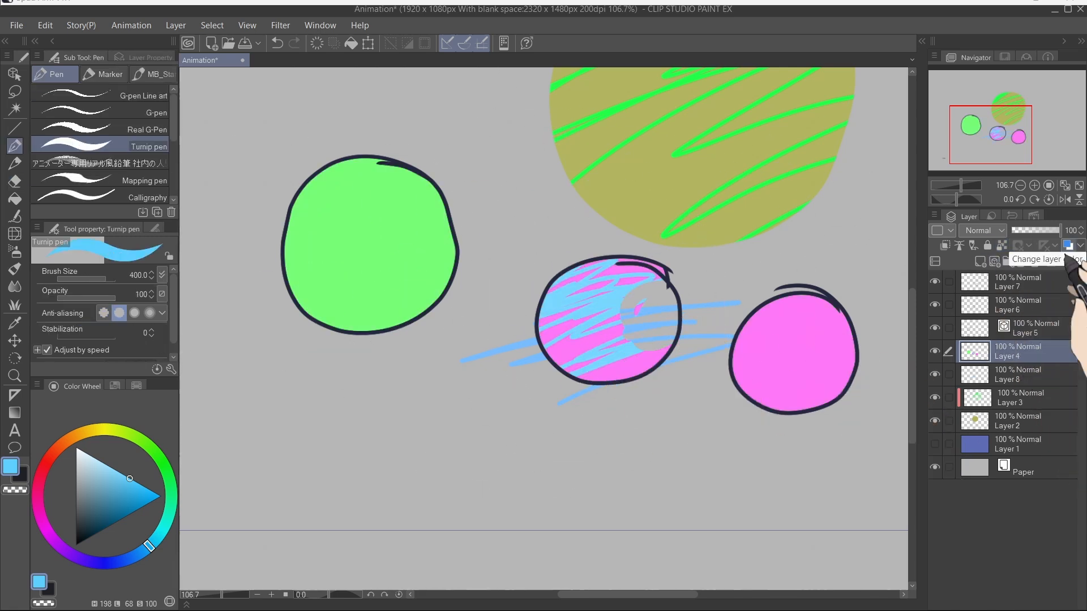
left_click(1068, 246)
left_click(1067, 247)
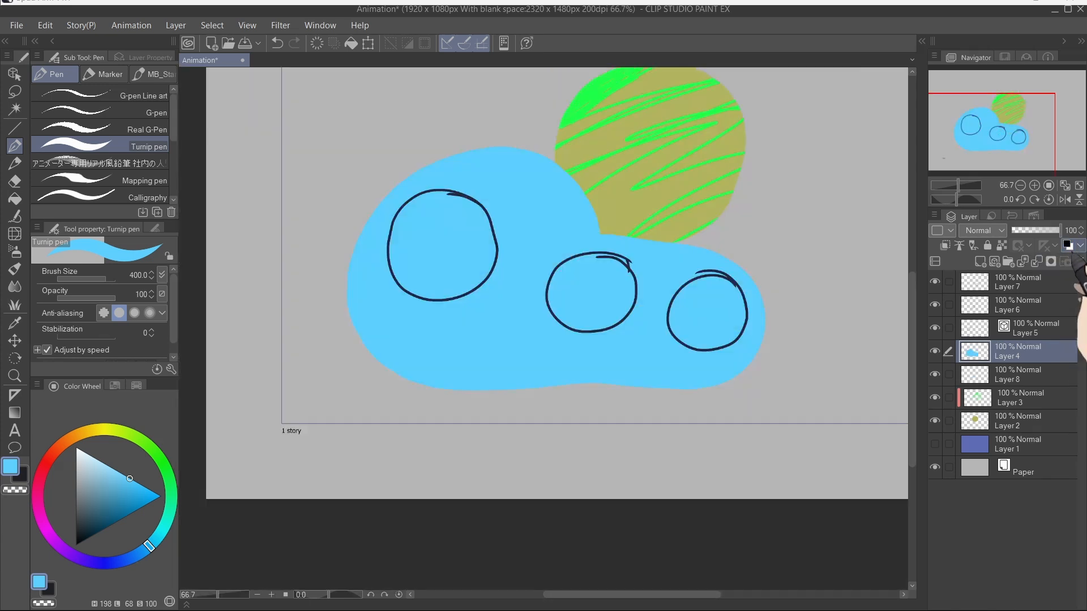
left_click(1051, 297)
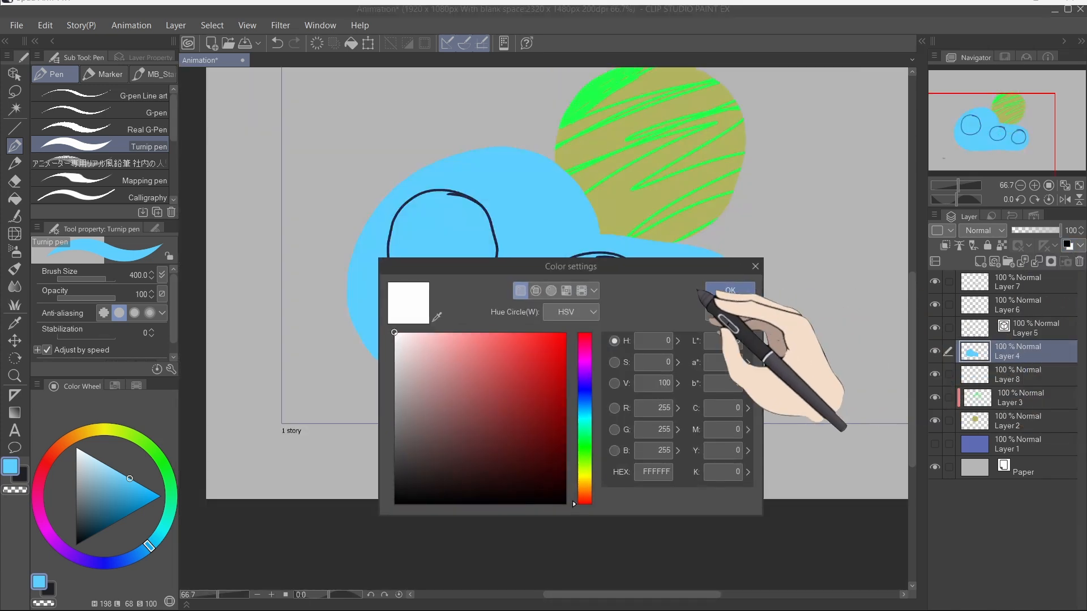
left_click_drag(447, 365, 393, 538)
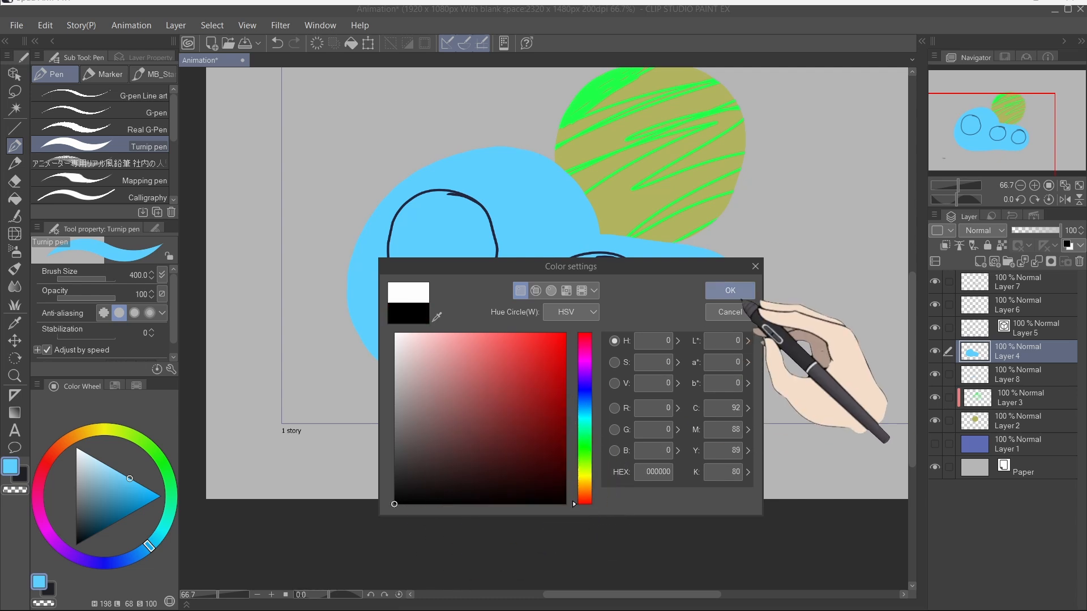
left_click(730, 290)
Step: Paint light green strokes at brush size 70 over the circles, then clear the layer's contents
key("bracketleft")
key("bracketleft")
key("bracketleft")
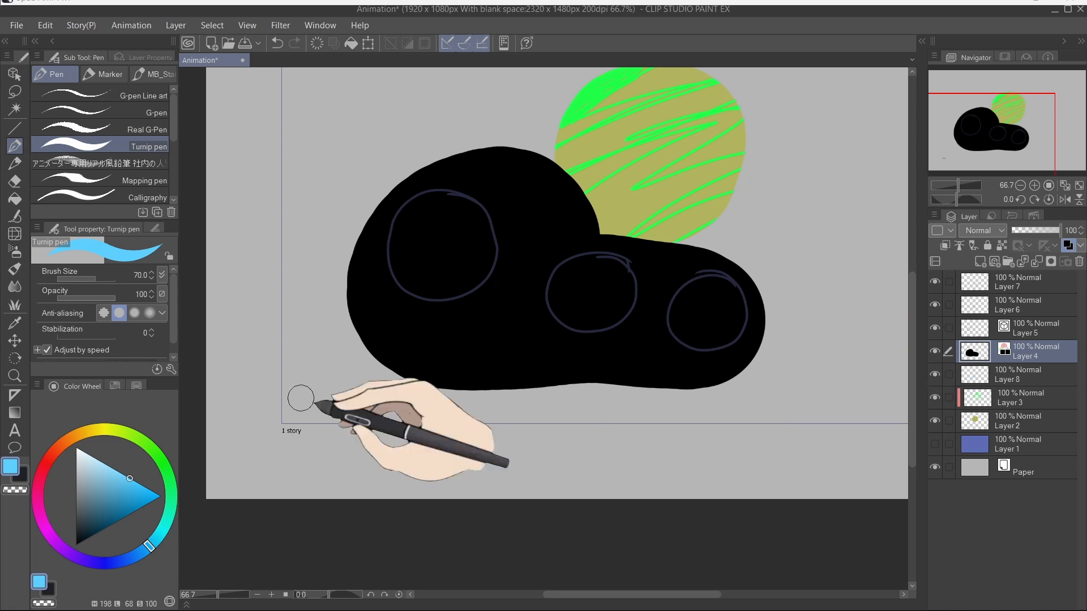
left_click(108, 465)
left_click(158, 455)
mouse_move(357, 319)
left_mouse_down()
mouse_move(447, 175)
mouse_move(728, 347)
mouse_move(892, 397)
left_mouse_up()
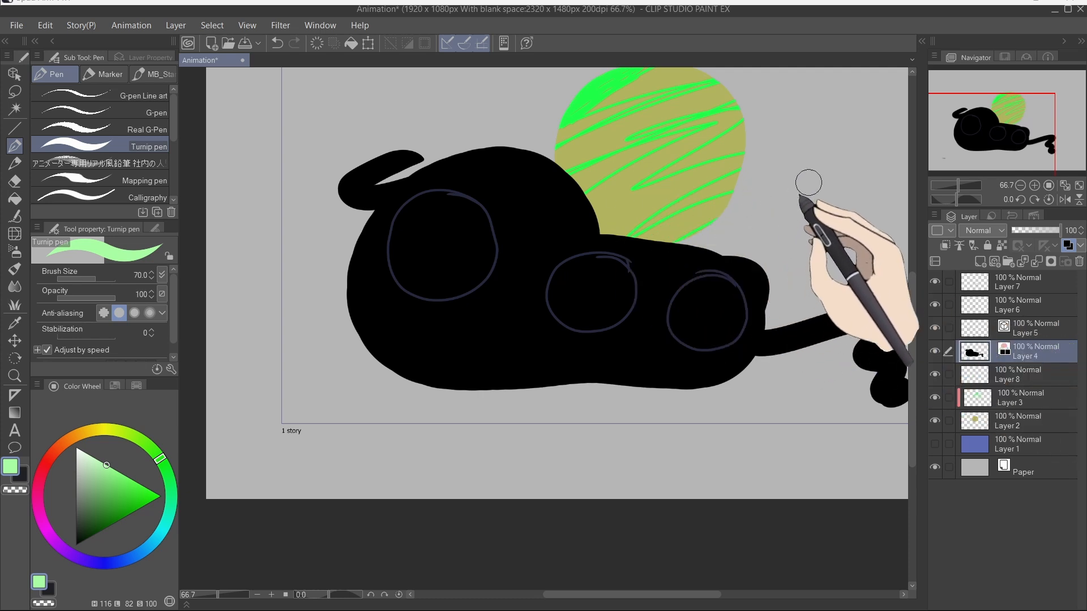
left_click_drag(869, 152, 716, 249)
mouse_move(705, 330)
left_mouse_down()
mouse_move(891, 220)
mouse_move(797, 342)
mouse_move(881, 271)
mouse_move(814, 361)
mouse_move(618, 367)
mouse_move(713, 337)
left_mouse_up()
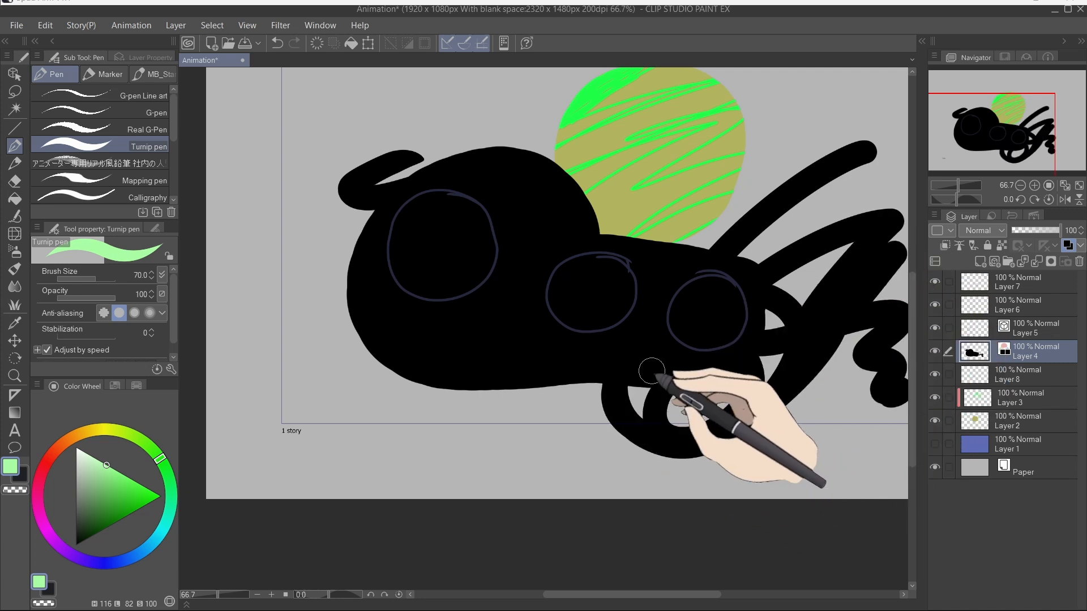
key("Delete")
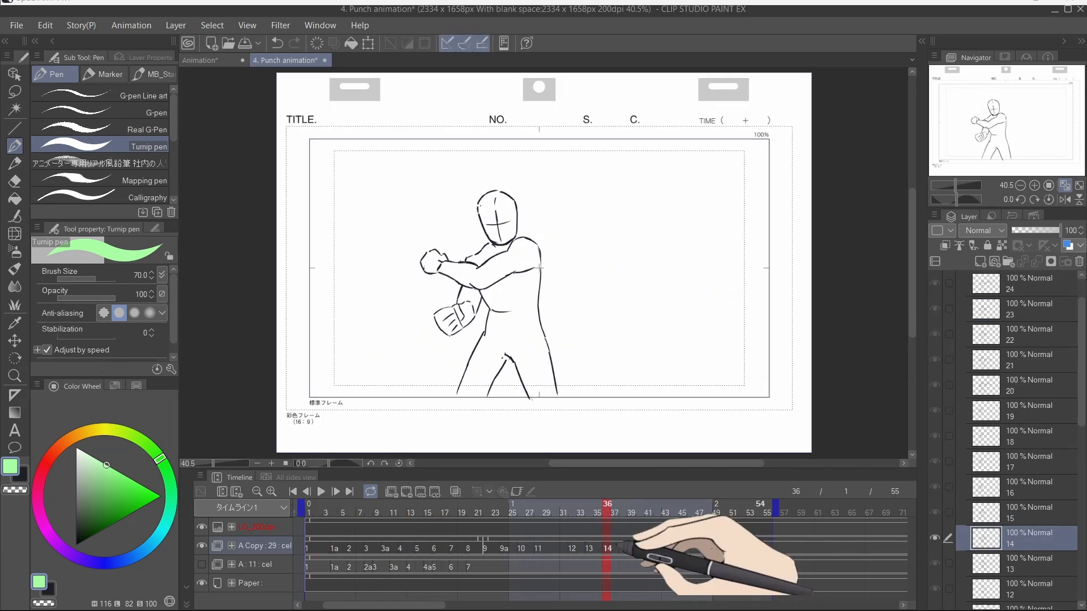
Step: In the Punch animation file, scrub the timeline to frame 32 and enable onion skin
left_click_drag(621, 543, 587, 545)
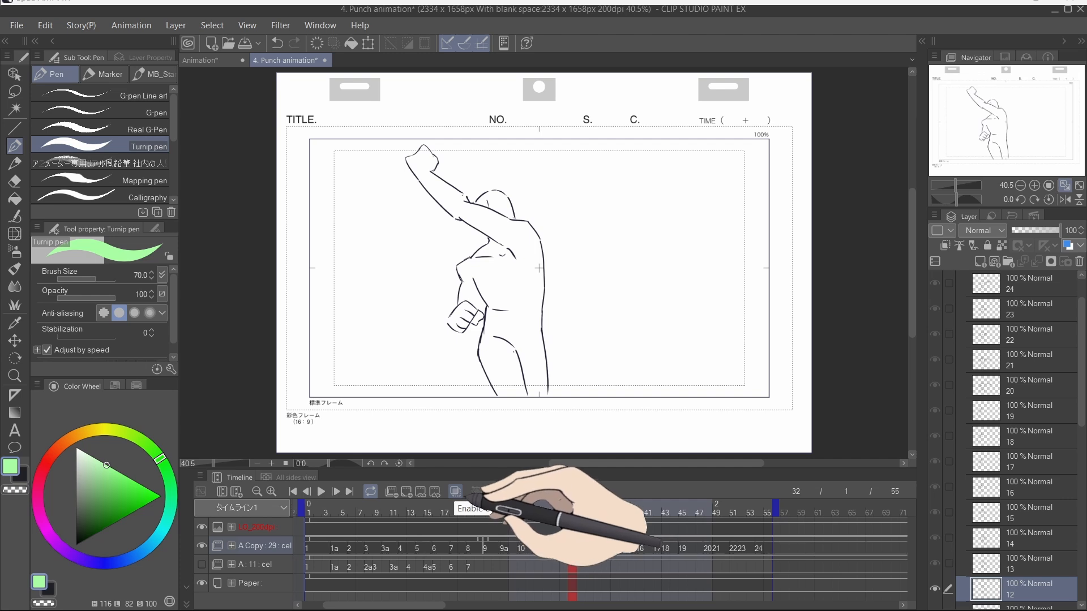
left_click(474, 492)
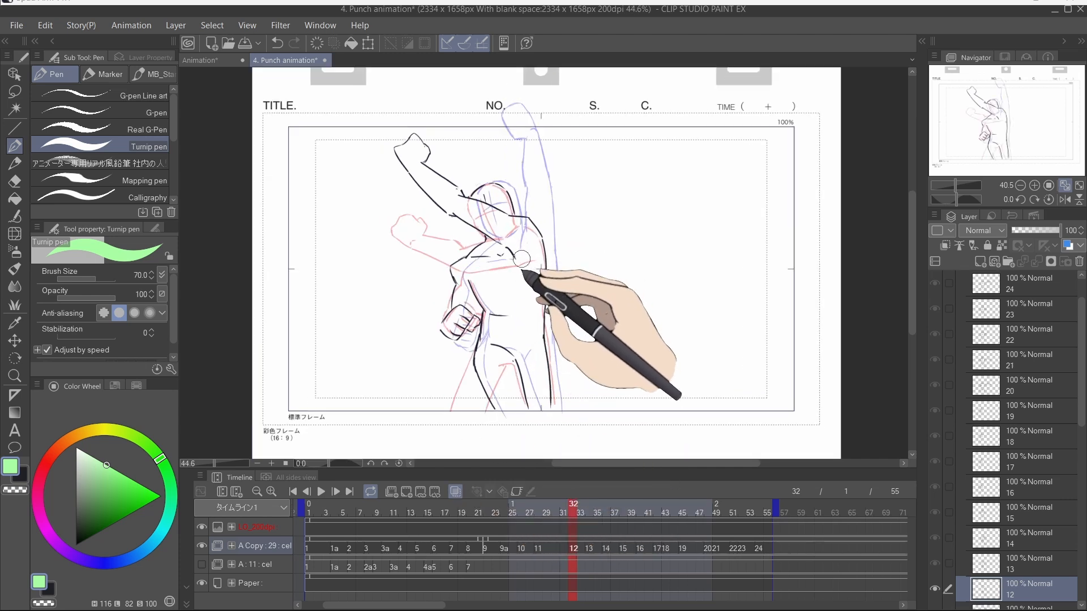
scroll(520, 266, "up", 3)
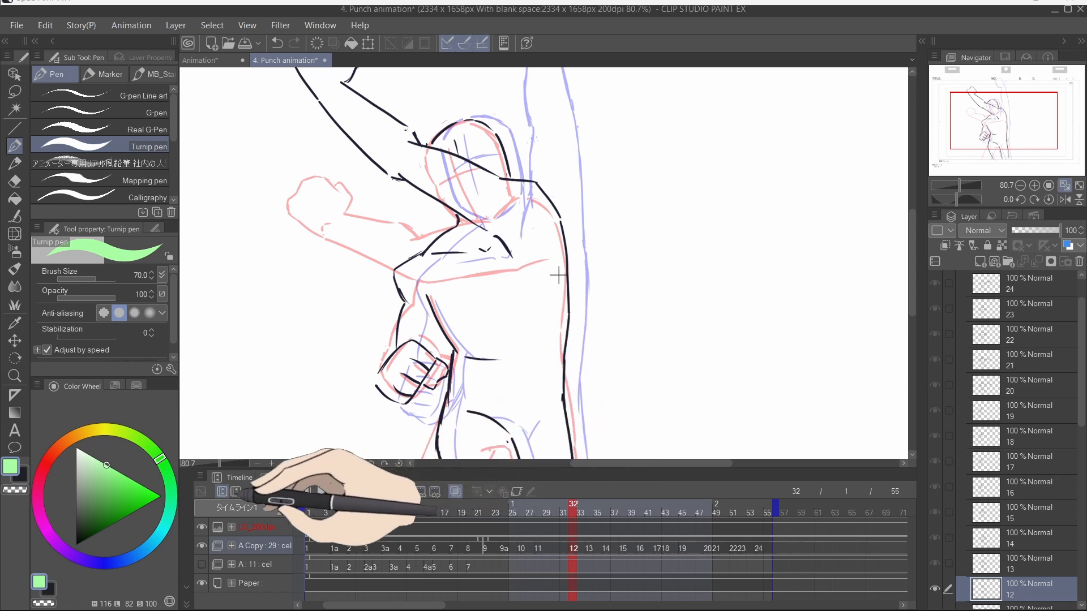
Step: Open the onion skin settings and set the start opacity to 20%
left_click(131, 26)
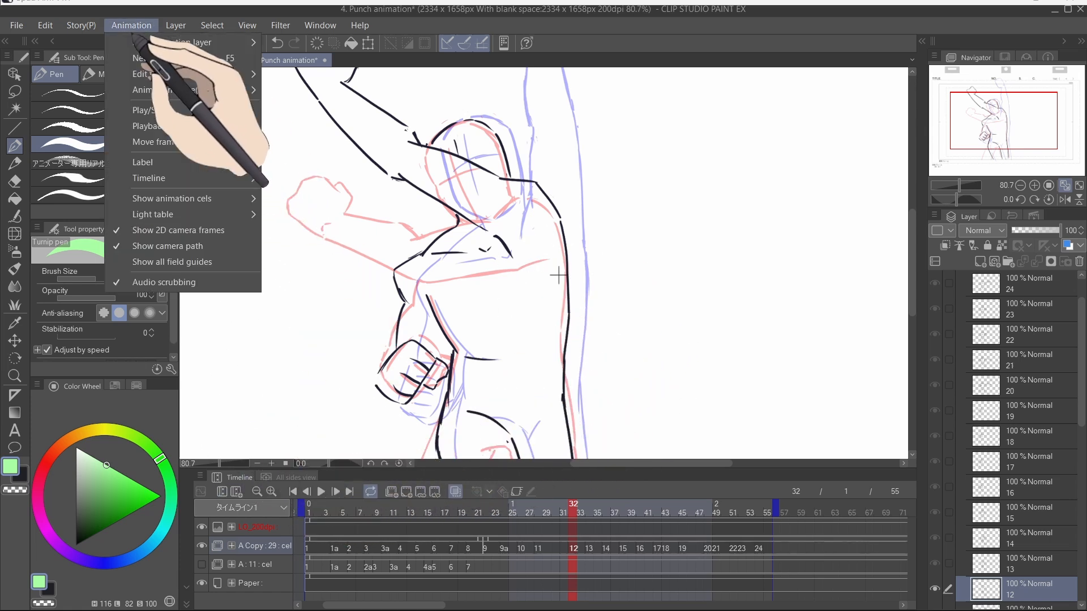
mouse_move(160, 199)
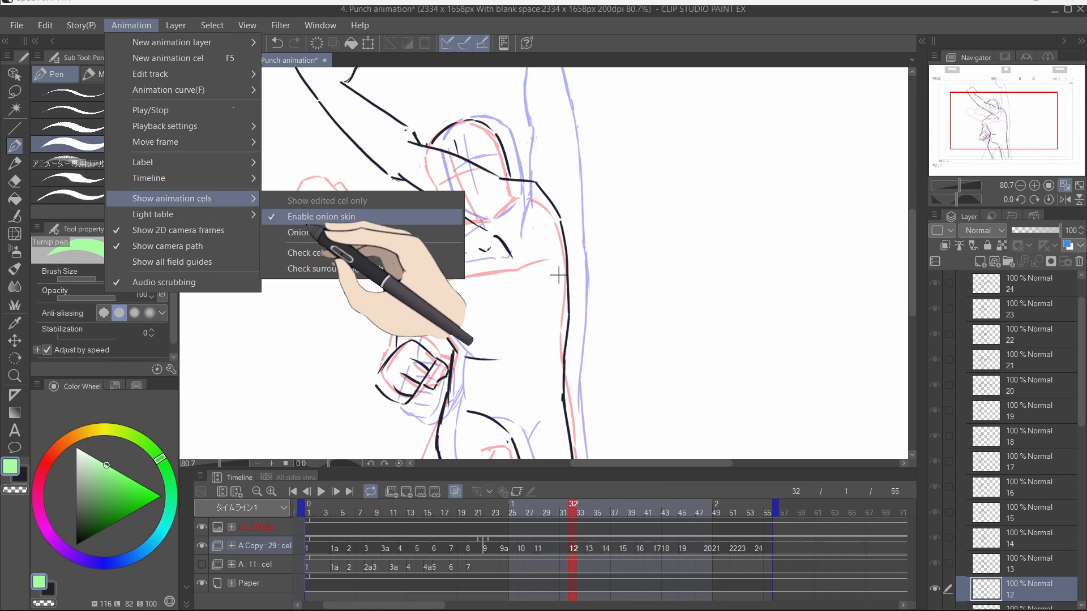
left_click(362, 233)
left_click_drag(617, 190, 825, 182)
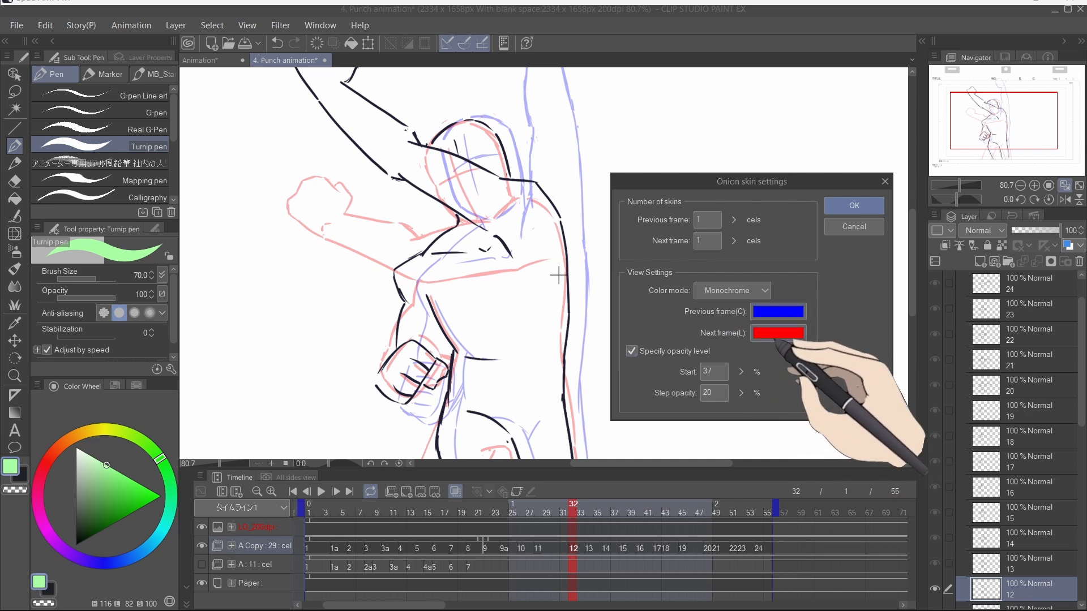
left_click(741, 371)
left_click_drag(740, 370, 741, 341)
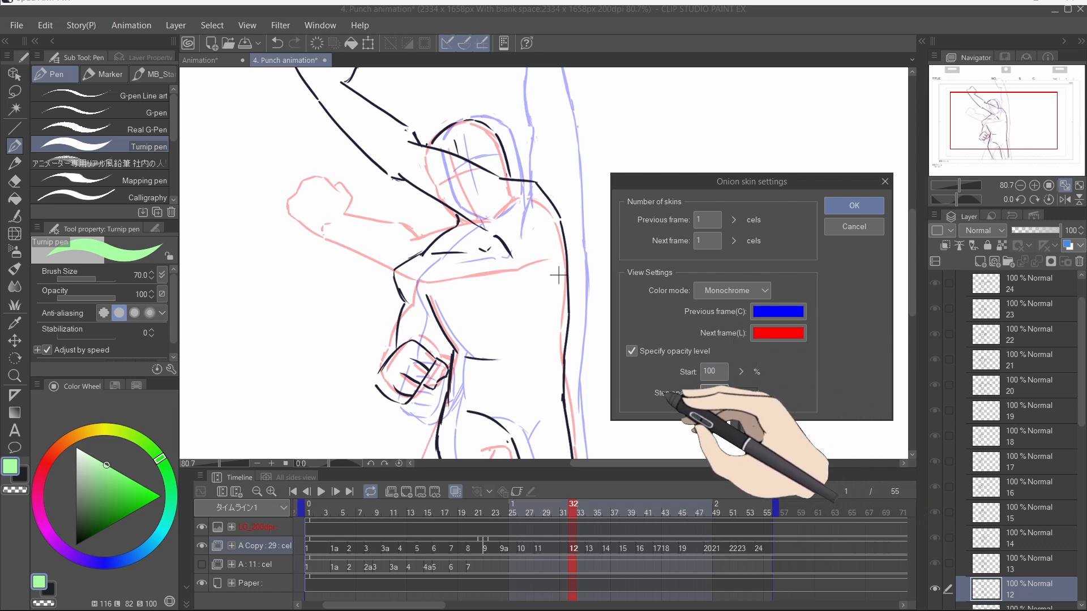
left_click(704, 375)
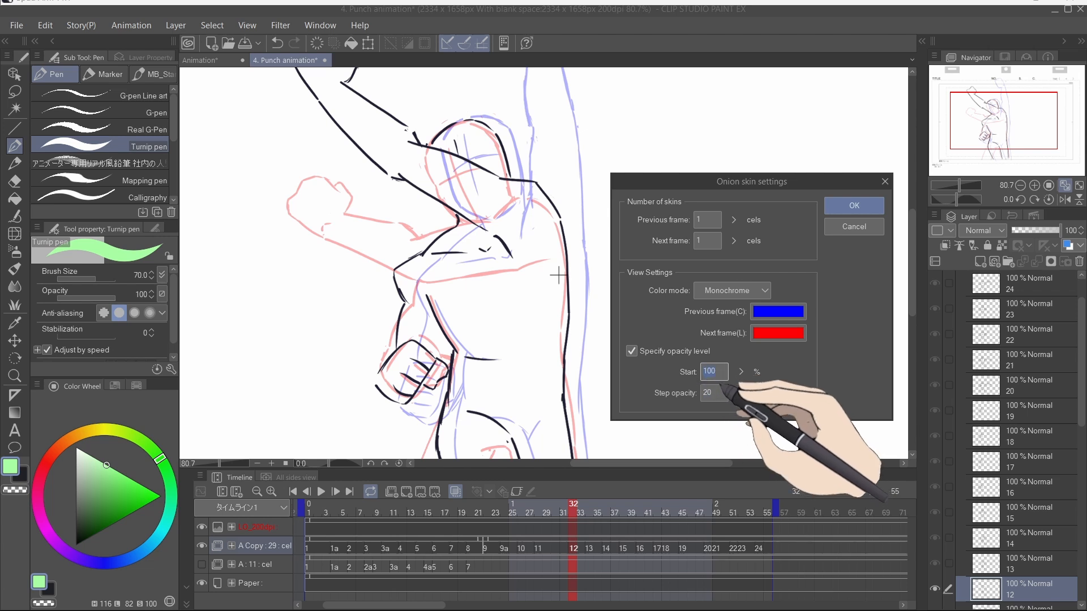
type("20")
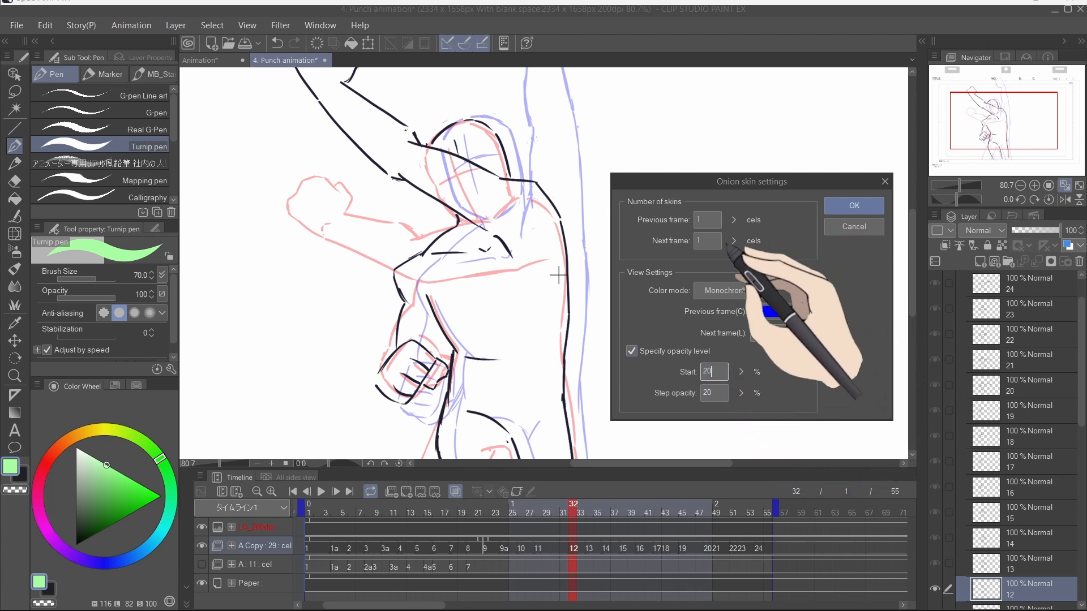
left_click(708, 219)
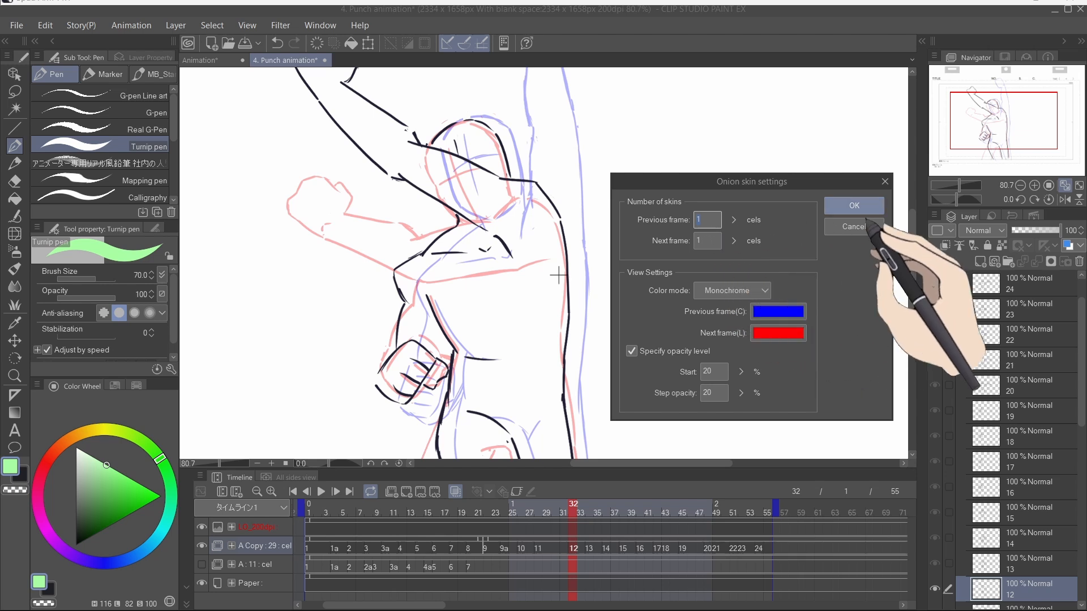
left_click(854, 207)
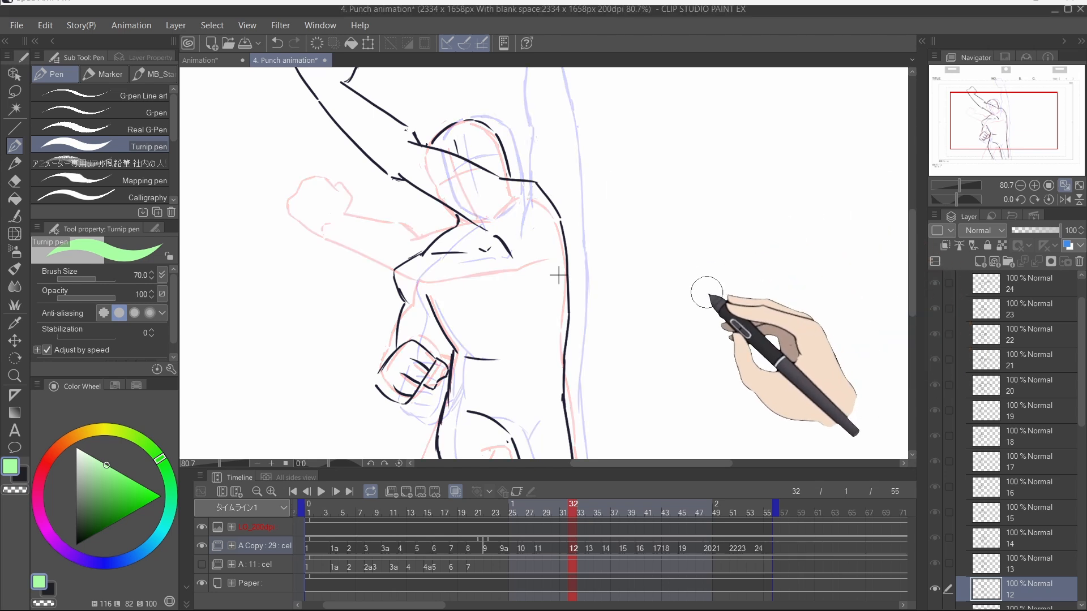
Step: Step back through the punch animation's frames to frame 1 to review the onion skins
mouse_move(558, 275)
left_mouse_down()
mouse_move(584, 304)
mouse_move(614, 238)
left_mouse_up()
left_click_drag(645, 298, 640, 298)
scroll(611, 362, "down", 4)
key("Left")
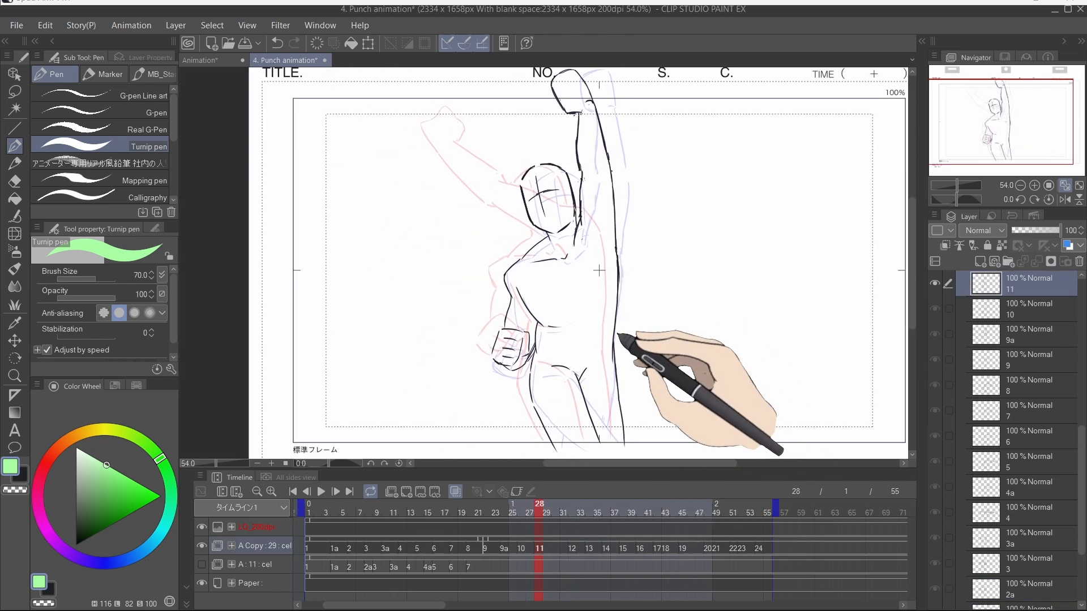
left_click(310, 508)
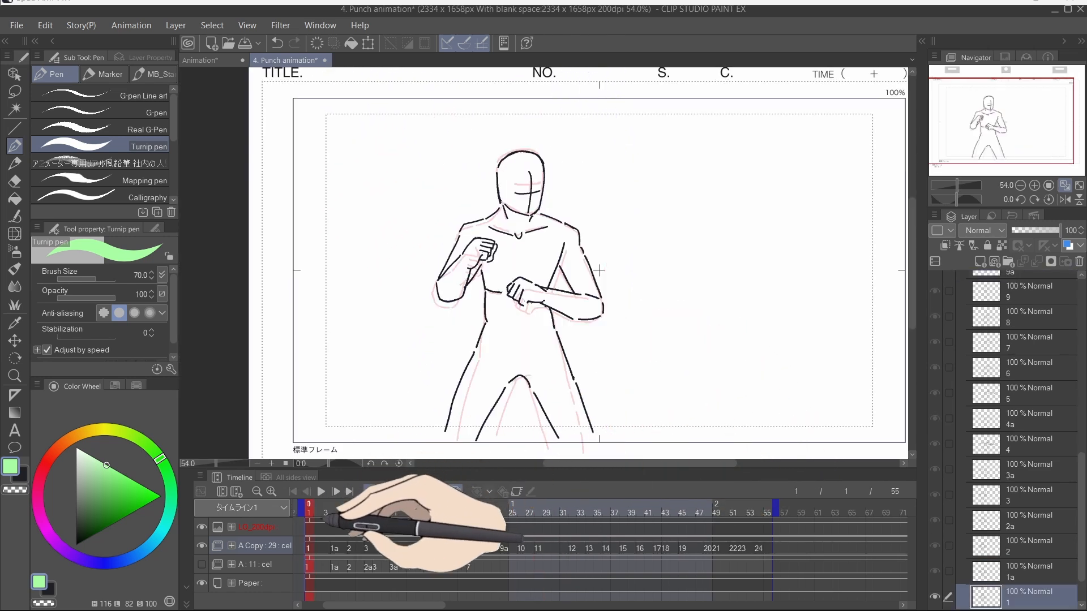
Step: Scrub to frame 38 and try placing a cel on the animation cel light table, moving it across the canvas
left_click(522, 508)
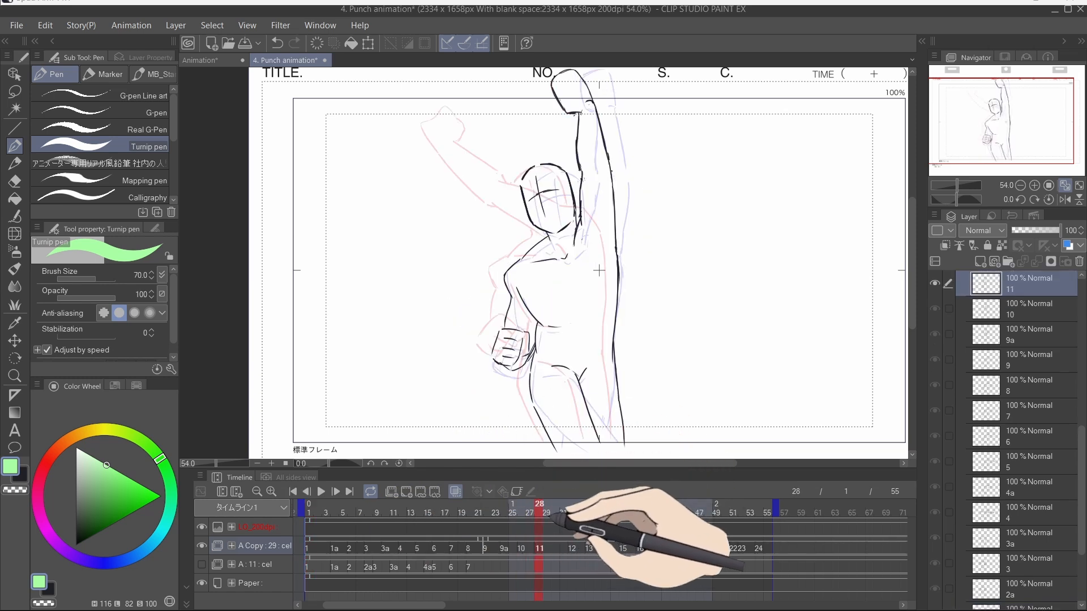
left_click(632, 507)
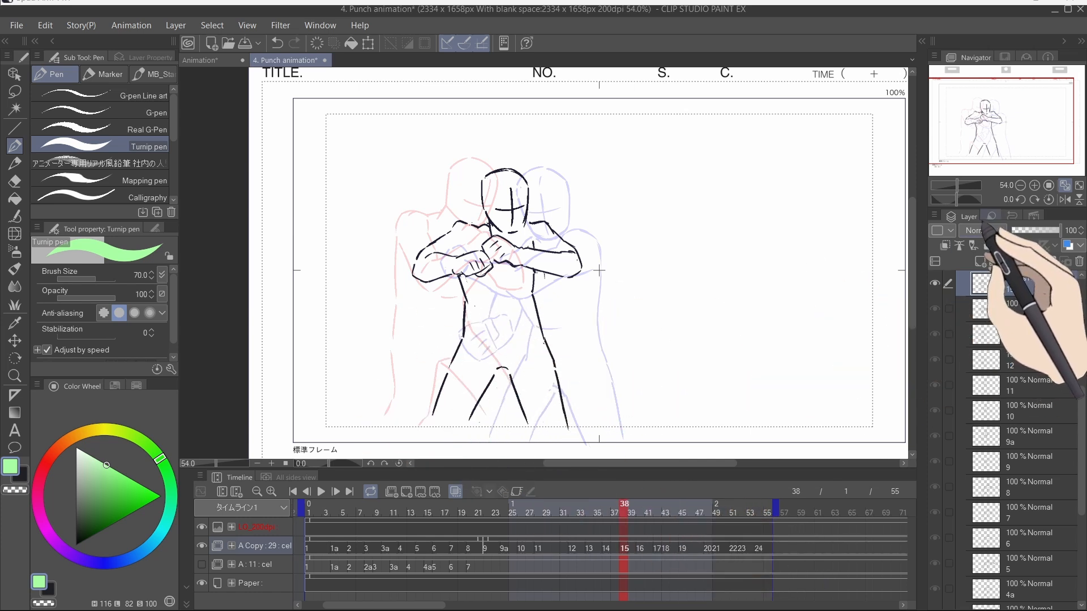
left_click(990, 218)
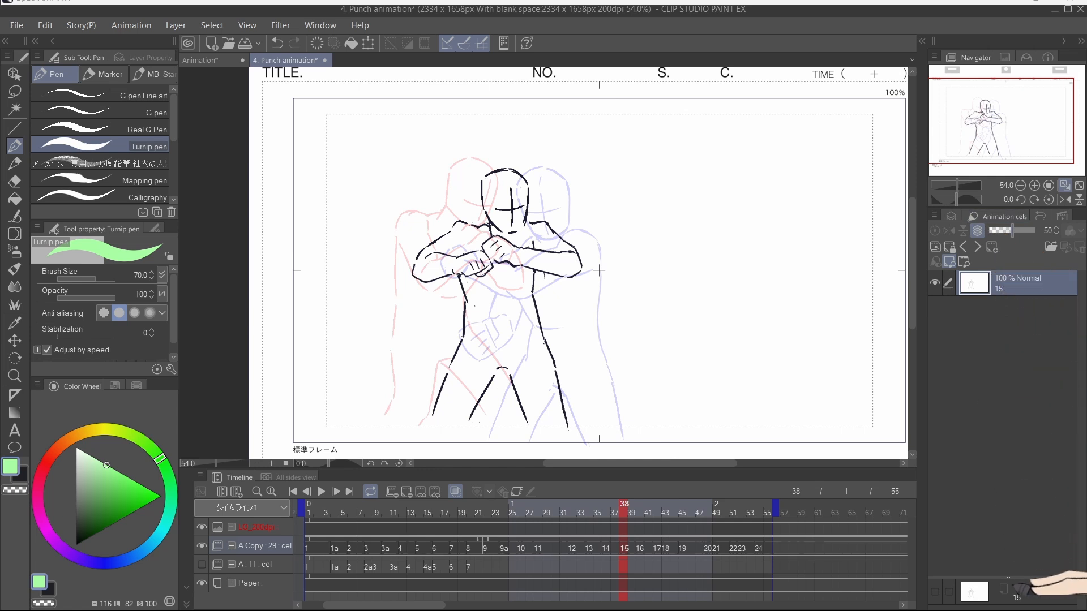
left_click_drag(1009, 561, 1007, 452)
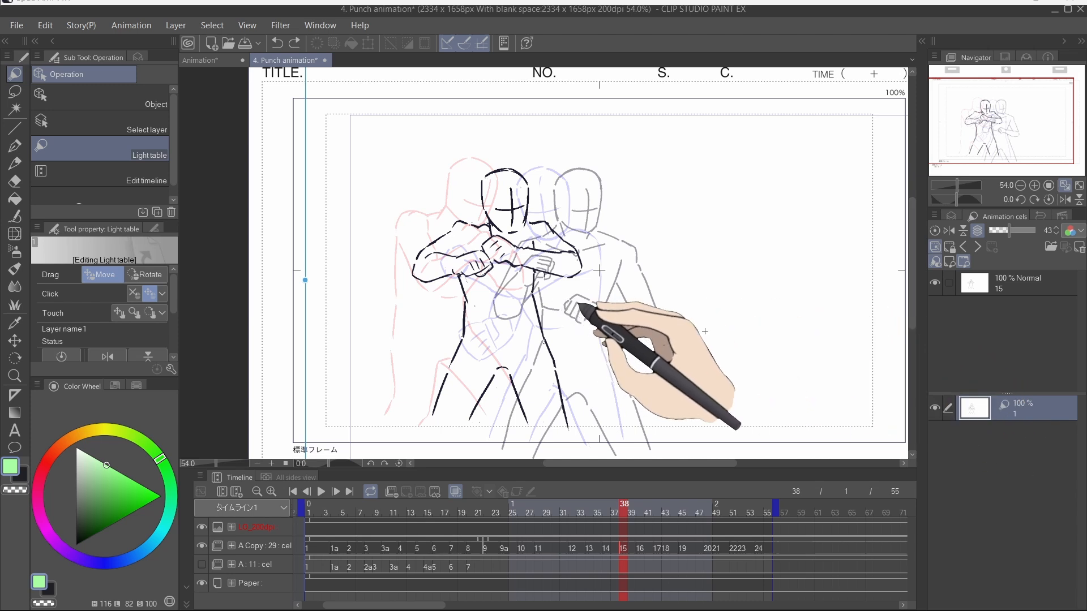
left_click_drag(306, 281, 397, 294)
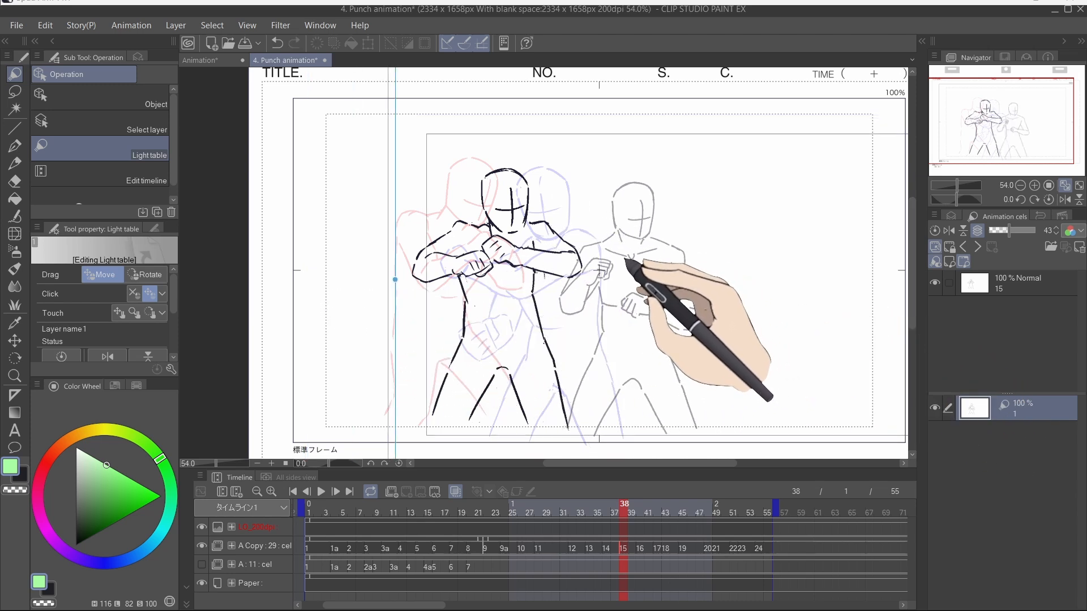
key("p")
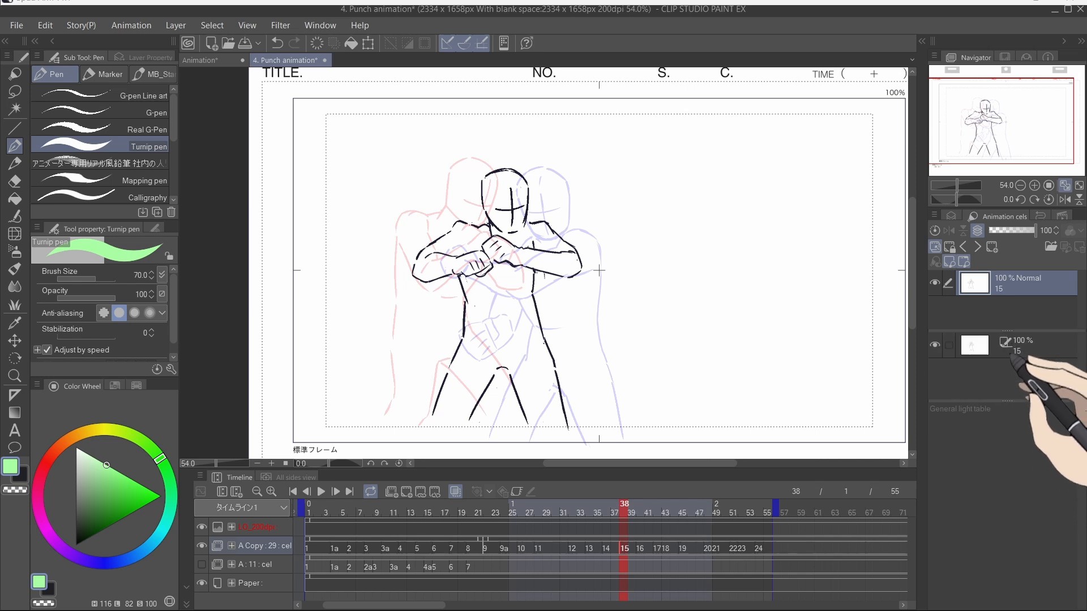
left_click(1005, 343)
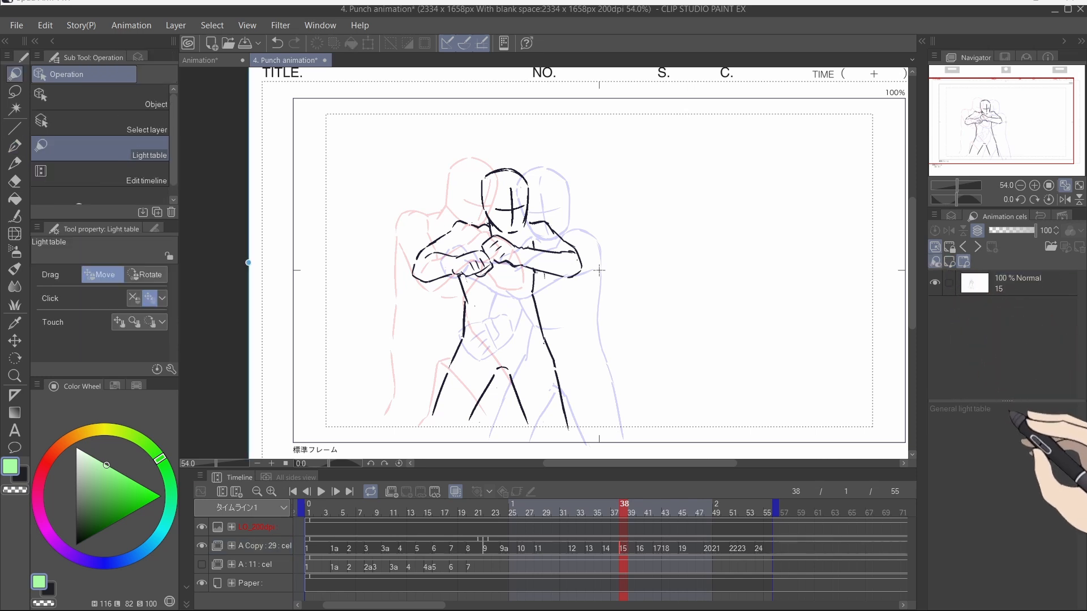
Step: Add the frame 1 cel to the light table, return to frame 38, and reposition the light table reference on the canvas
left_click(309, 510)
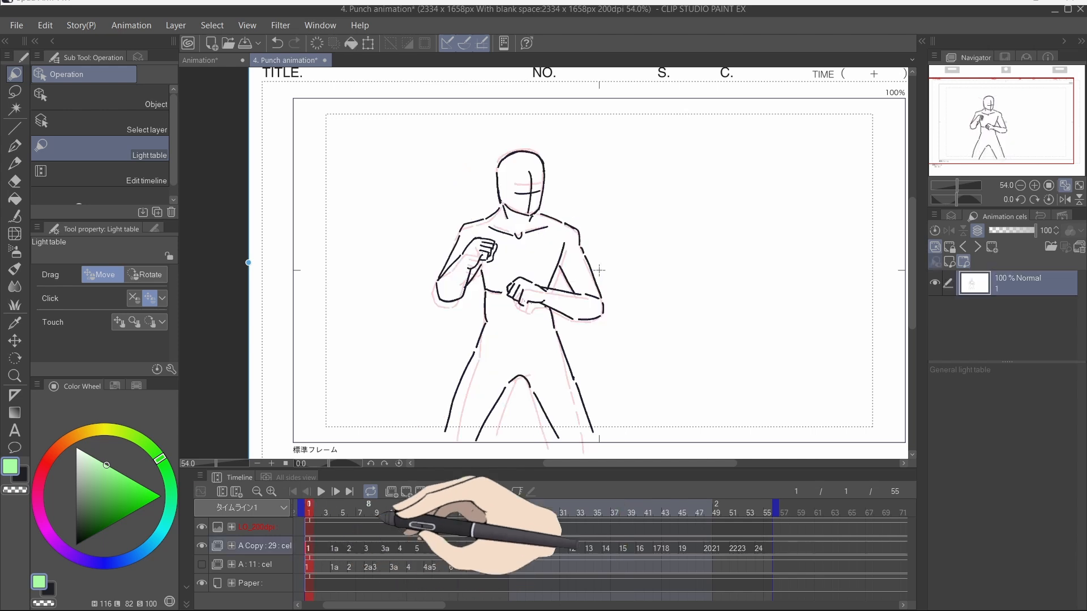
left_click_drag(989, 281, 1003, 415)
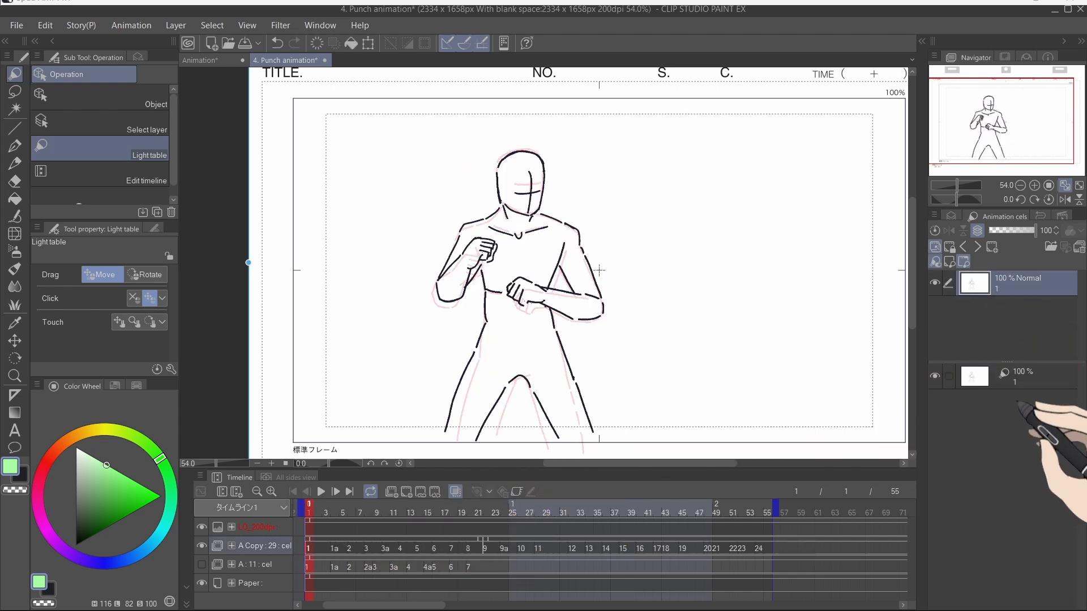
left_click(625, 550)
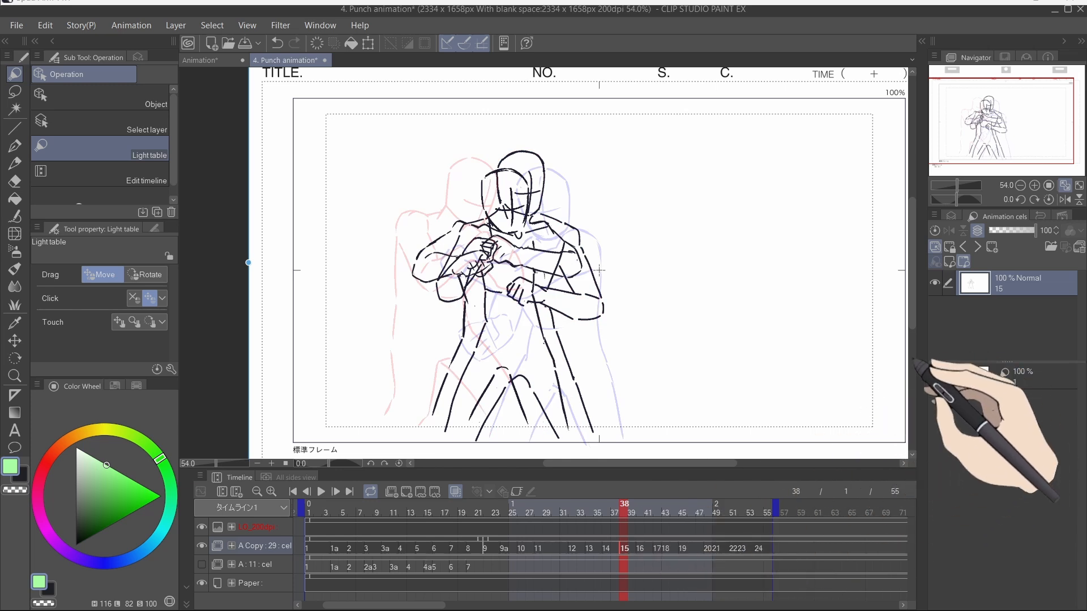
left_click(996, 383)
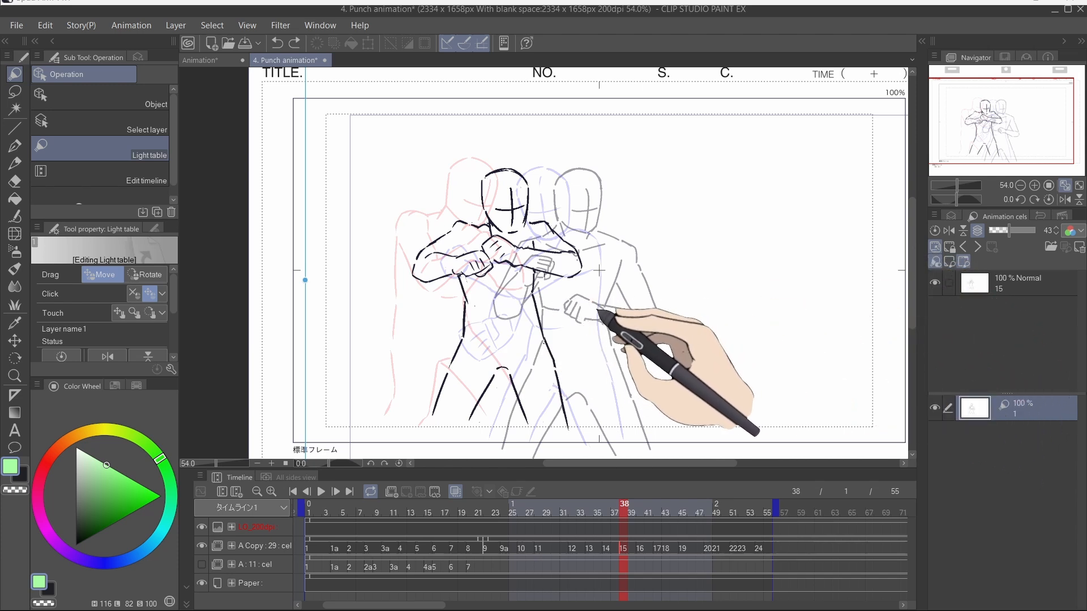
left_click_drag(364, 296, 633, 264)
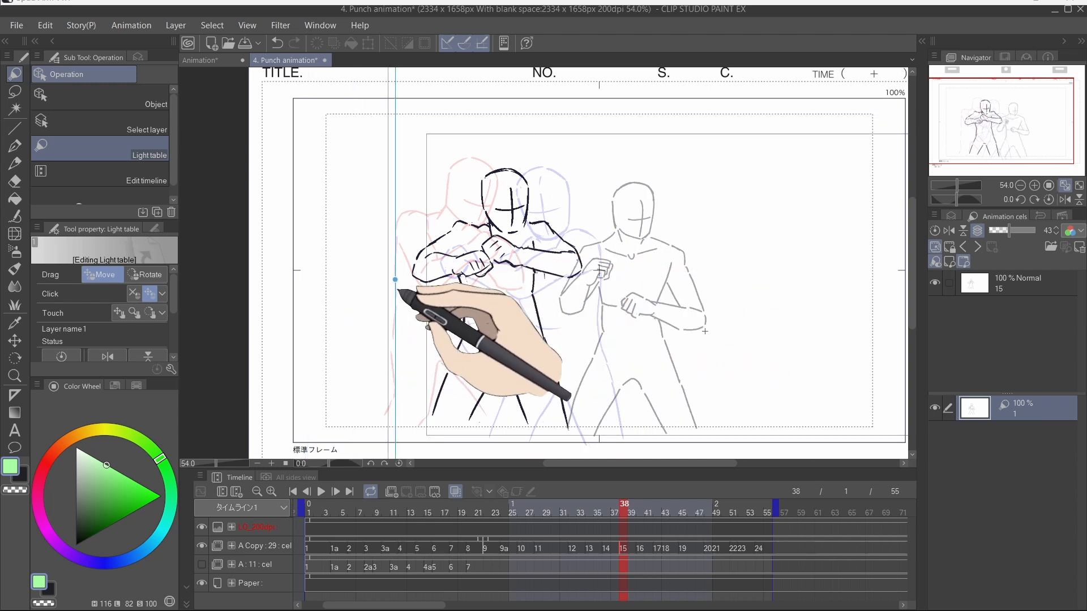
left_click_drag(364, 295, 253, 295)
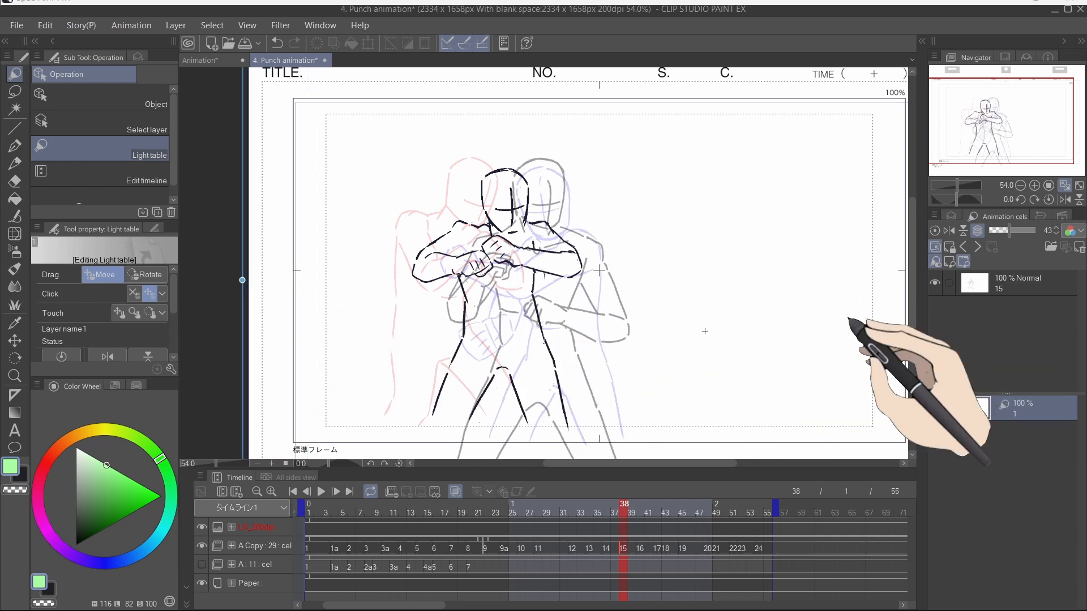
left_click_drag(244, 279, 711, 300)
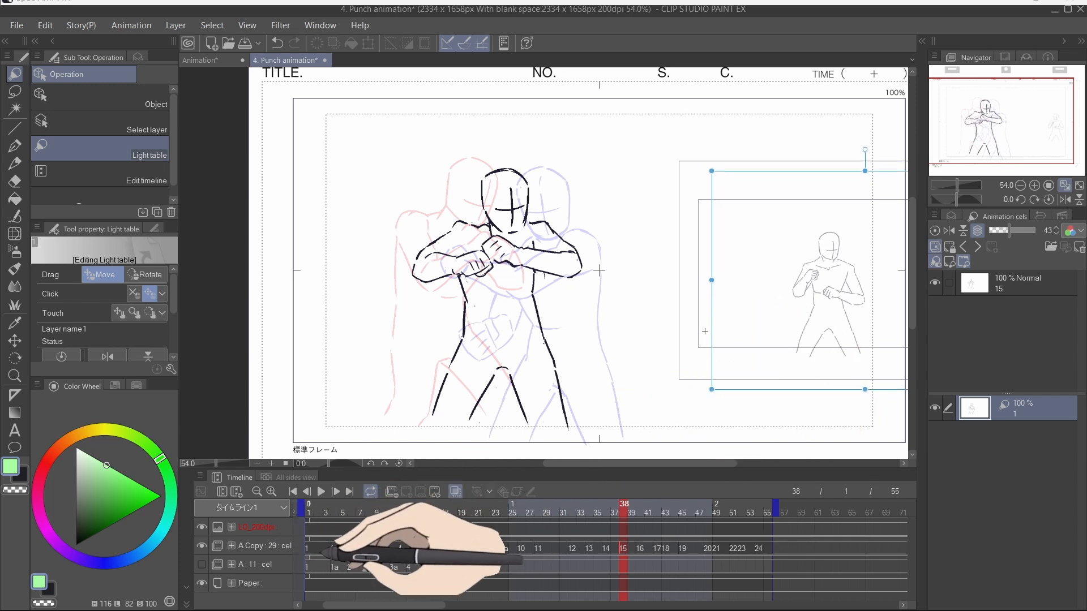
Step: Compare frames 1 and 38 with the light table reference selected, then switch back to the Pen tool
left_click(308, 548)
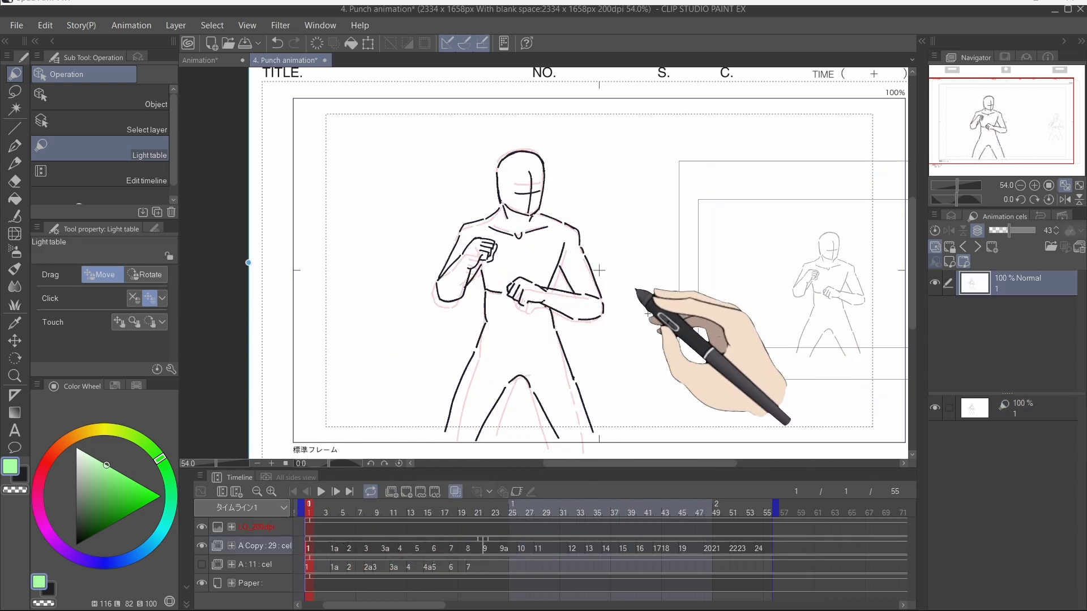
left_click(1022, 408)
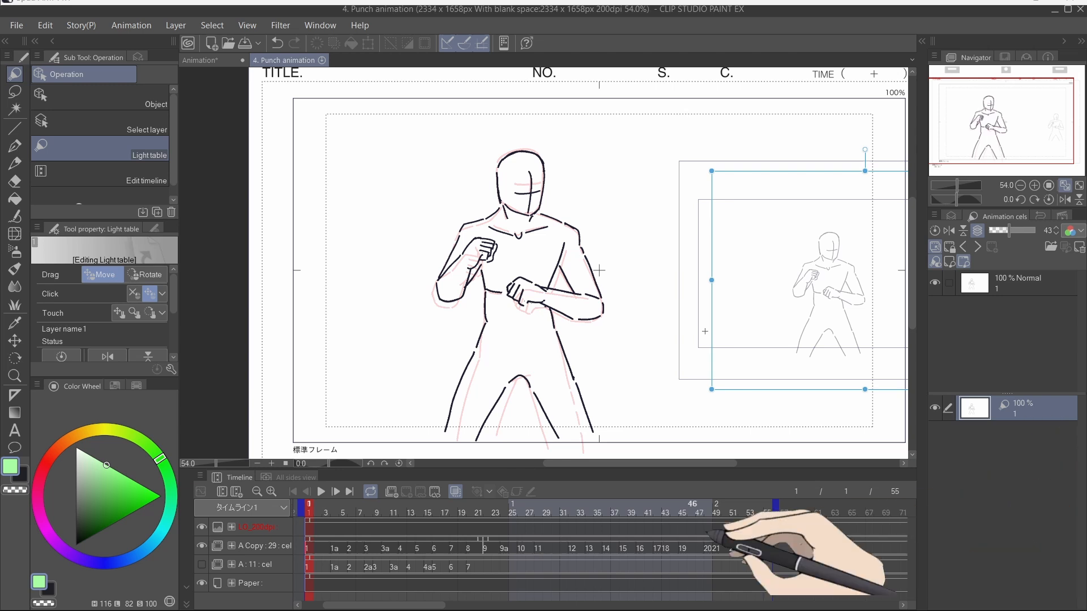
left_click(624, 548)
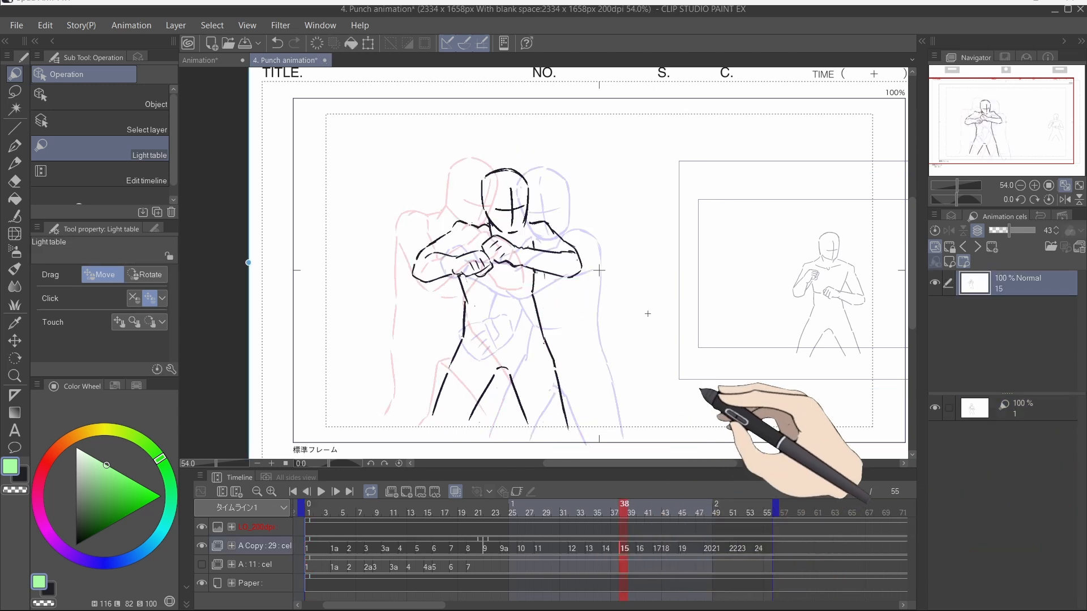
key("p")
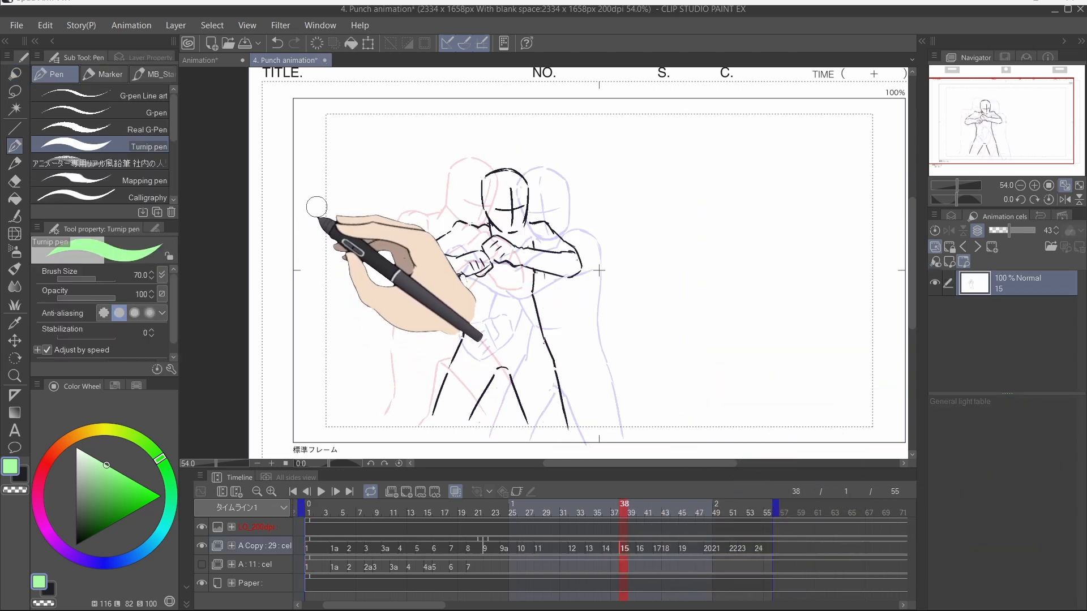
Step: Switch to the Animation document and step through its History entries
left_click(211, 60)
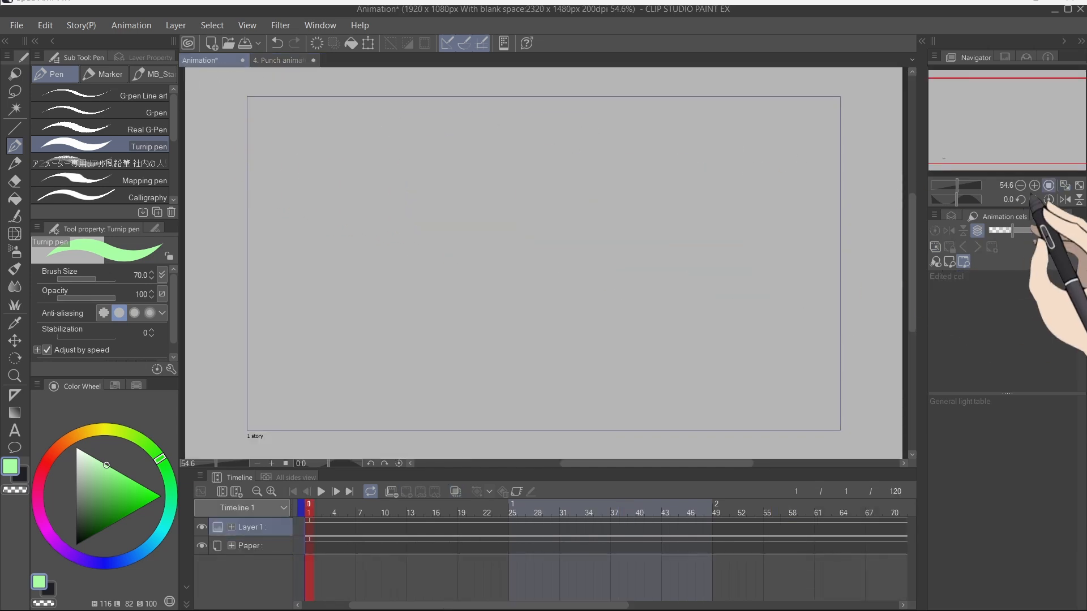
left_click(1040, 217)
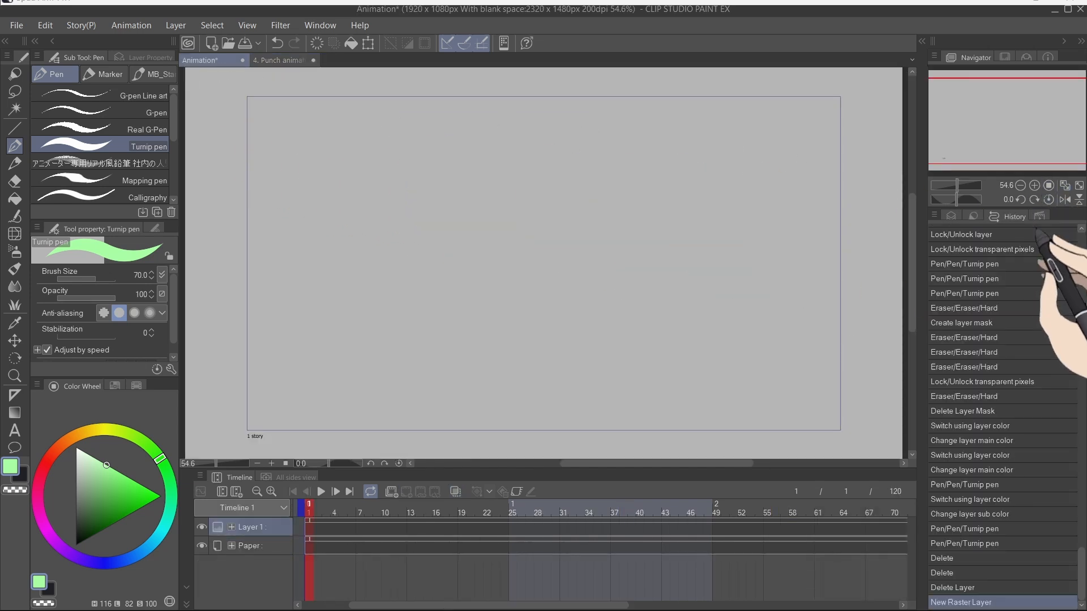
left_click(984, 468)
left_click(984, 442)
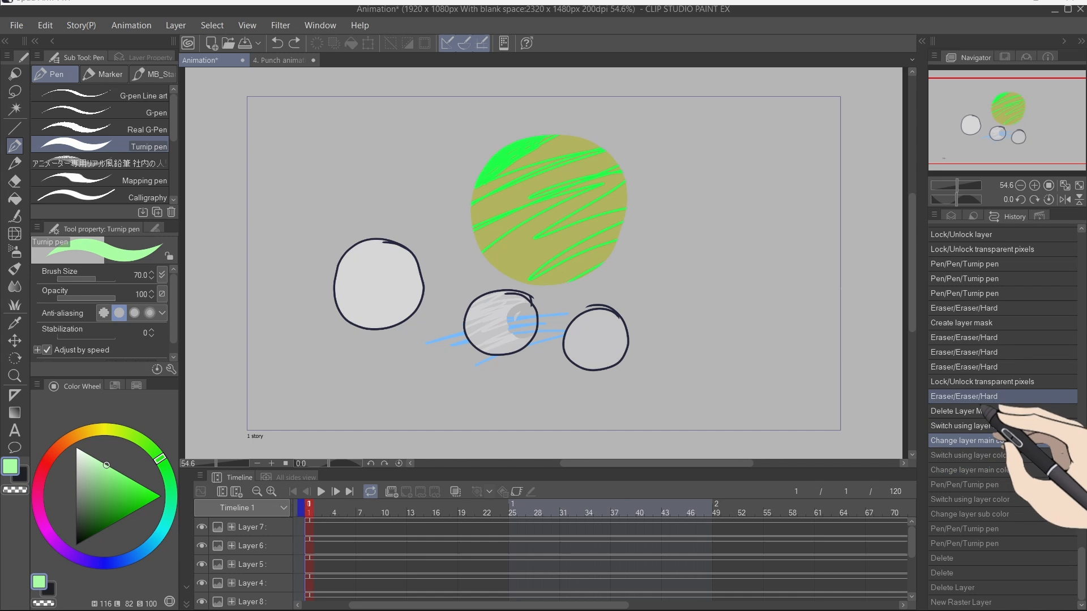
left_click(987, 398)
left_click(977, 486)
left_click(966, 575)
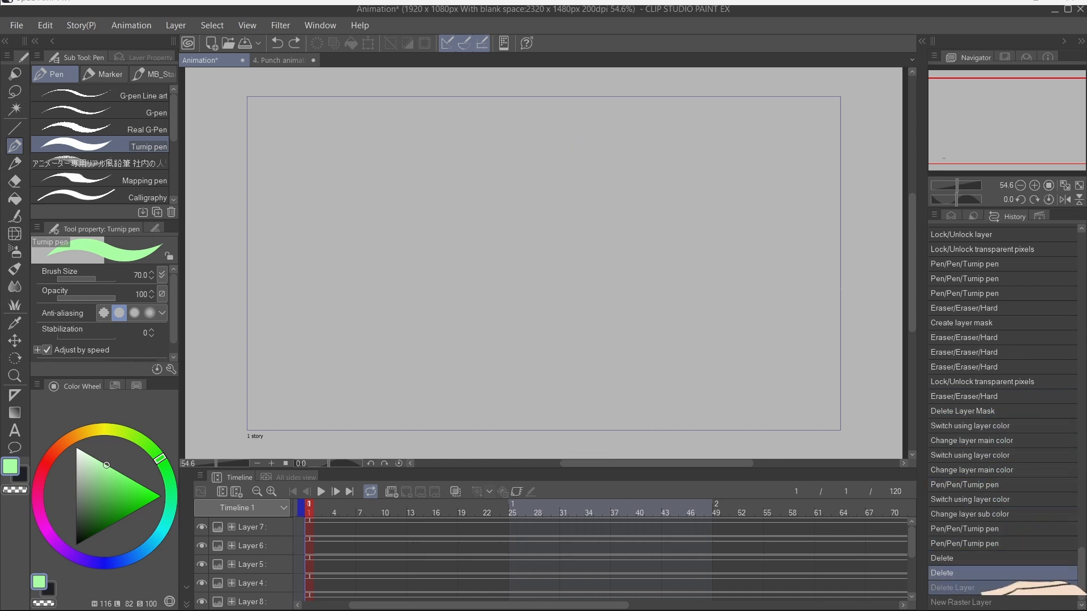
left_click(1003, 588)
left_click(1003, 603)
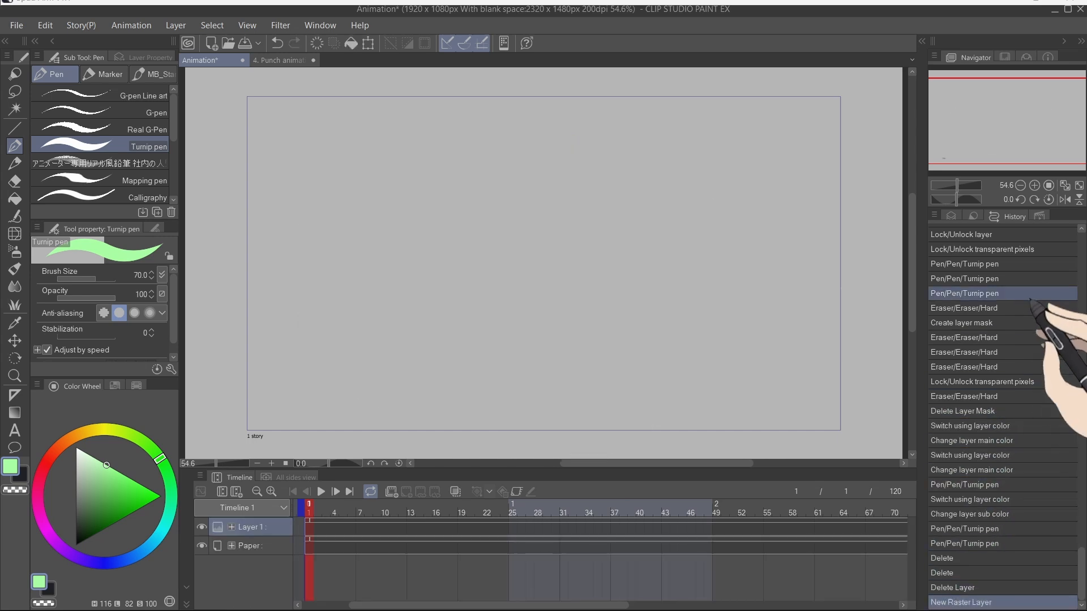
Step: Float the Auto Action palette over the canvas and run the Create draft layer action
left_click(1039, 217)
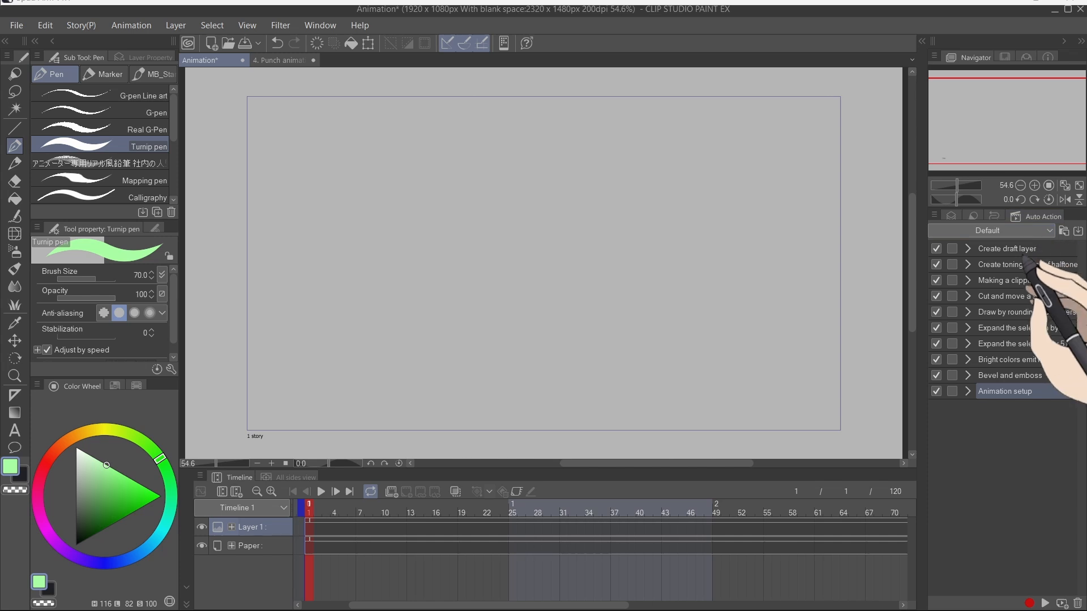
left_click_drag(1035, 216, 552, 193)
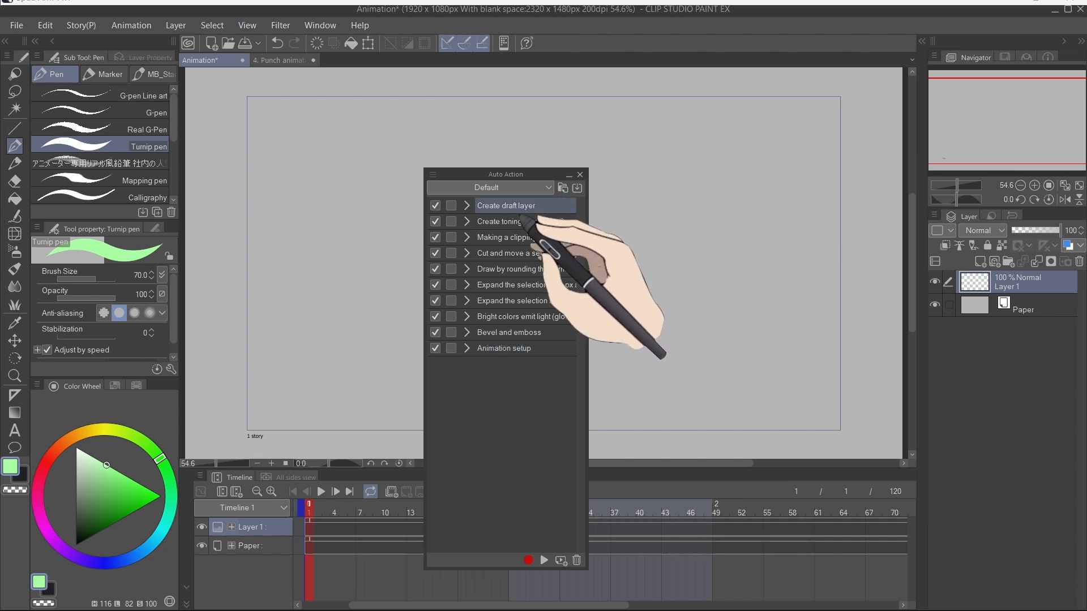
double_click(518, 209)
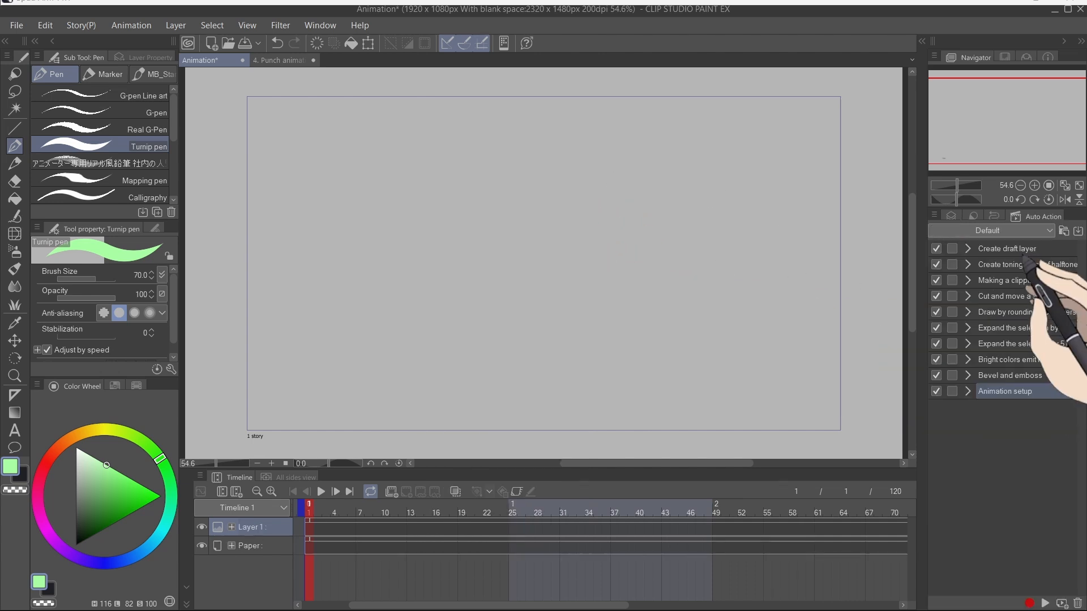
left_click_drag(1025, 222, 552, 190)
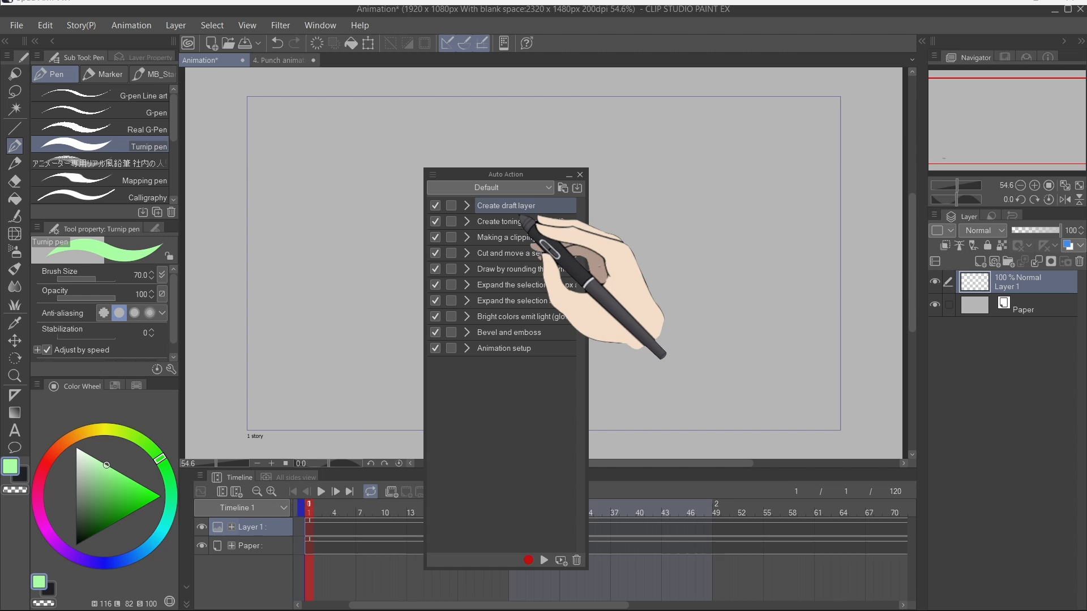
double_click(518, 207)
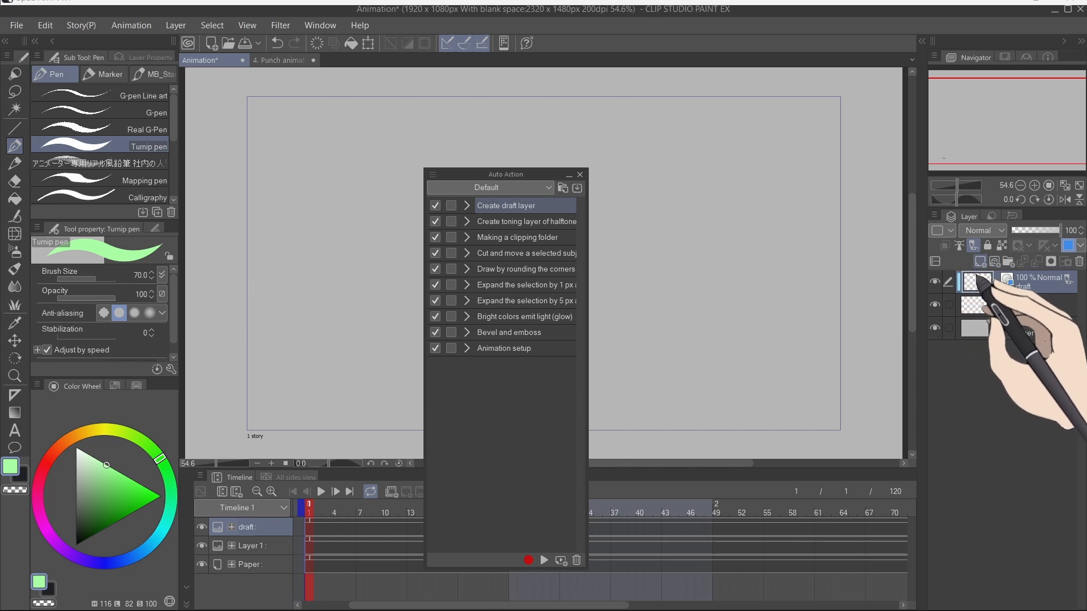
Step: Add a new raster layer and set it as a reference layer
left_click(979, 261)
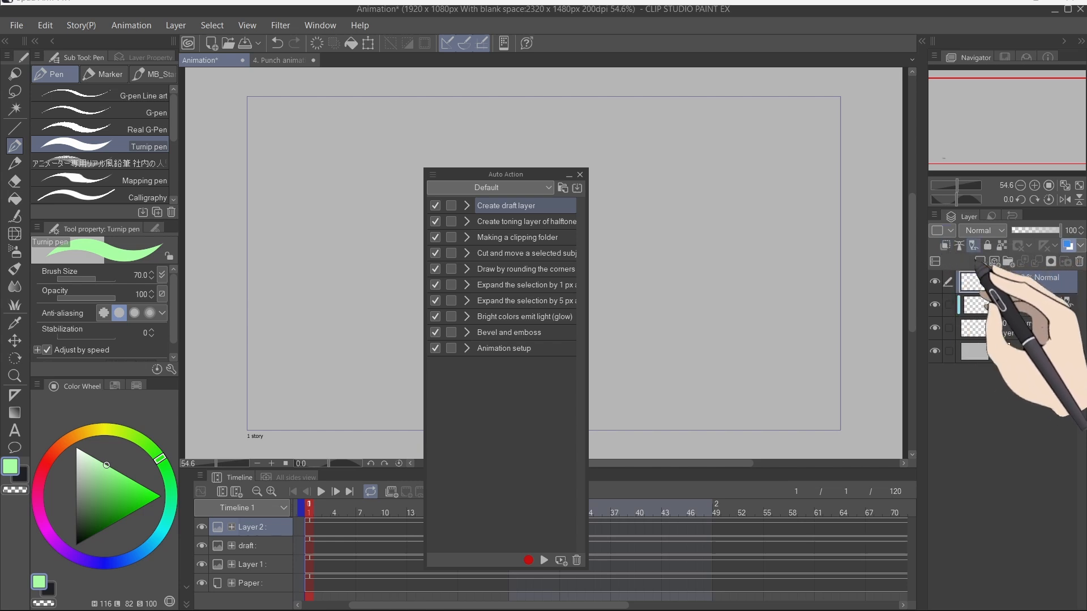
left_click(973, 246)
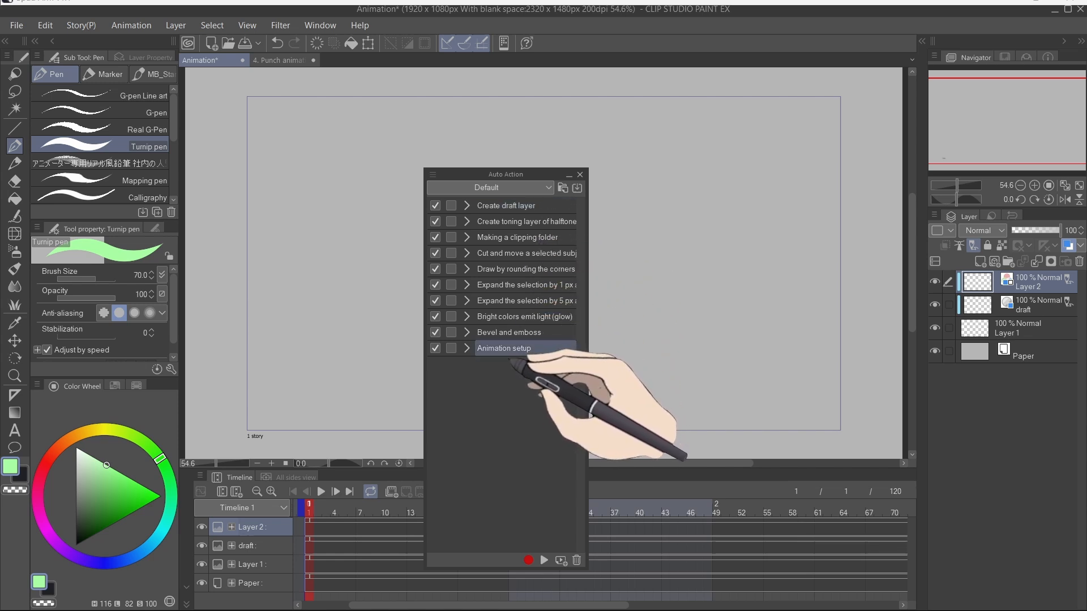
Step: Run the Animation setup auto action, then delete the generated folder and all other layers except Paper
double_click(509, 354)
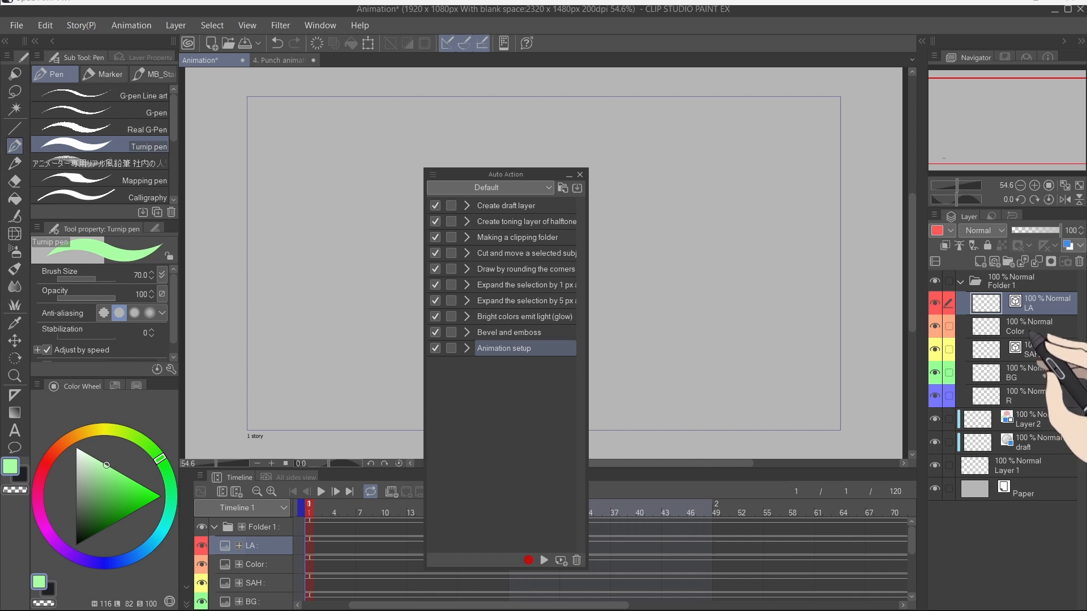
left_click(1057, 284)
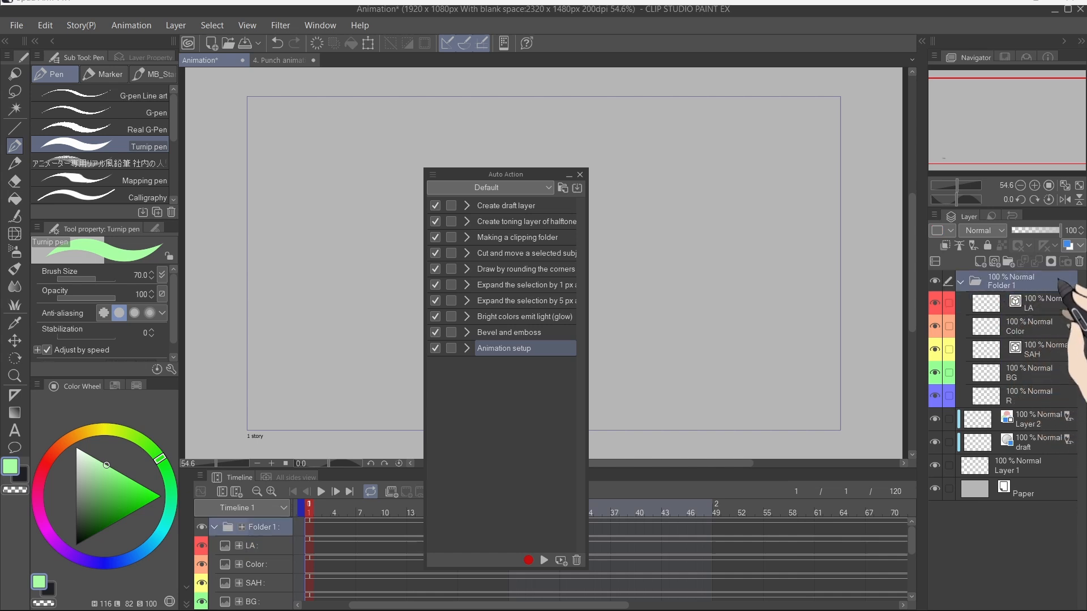
left_click(1078, 262)
left_click(1079, 262)
left_click(1079, 262)
left_click(1078, 262)
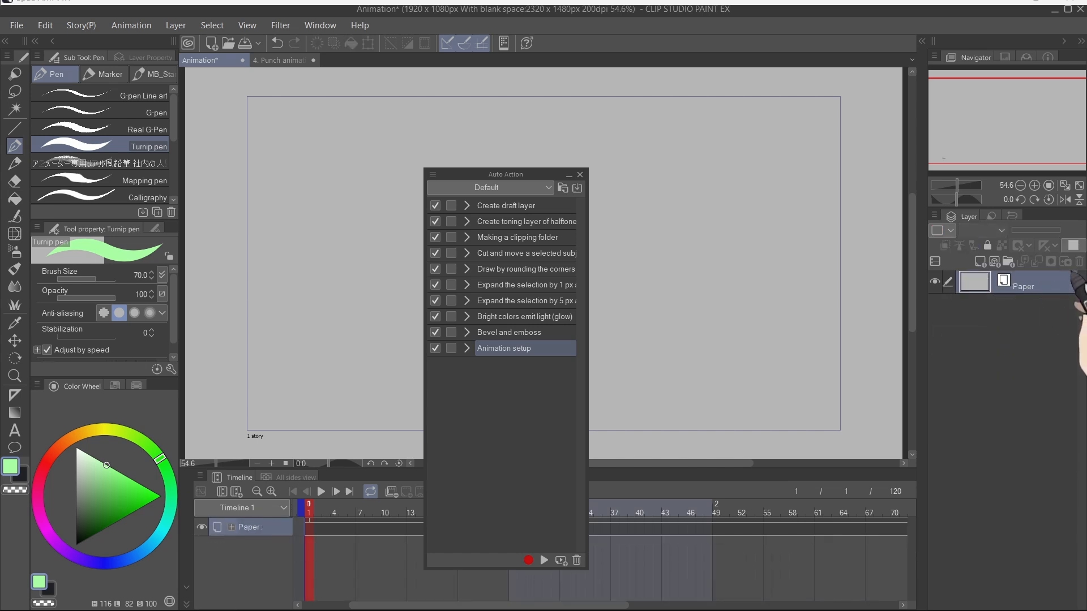
Step: Create a new animation folder and run the Animation setup auto action inside it
left_click_drag(552, 174, 561, 153)
left_click(391, 492)
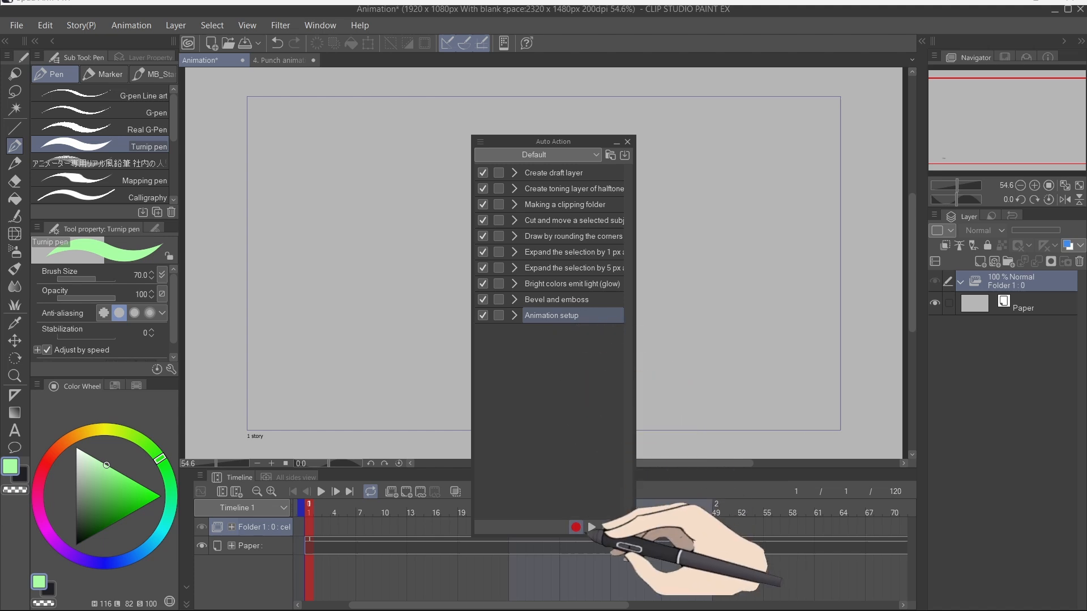
left_click(592, 527)
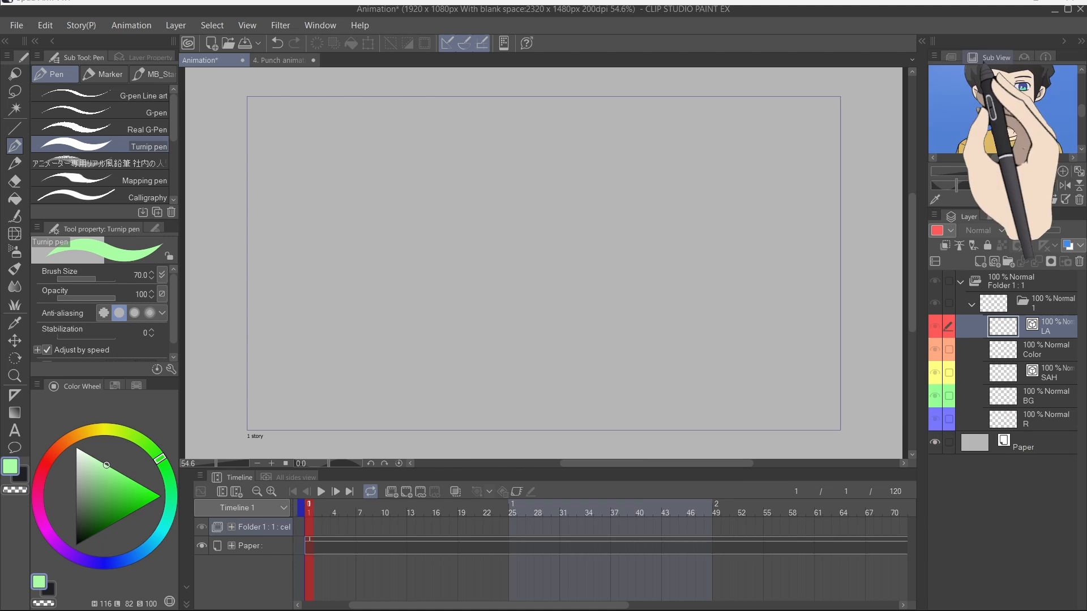
Step: Float the Sub View palette over the canvas and enlarge it
left_click_drag(983, 58, 498, 178)
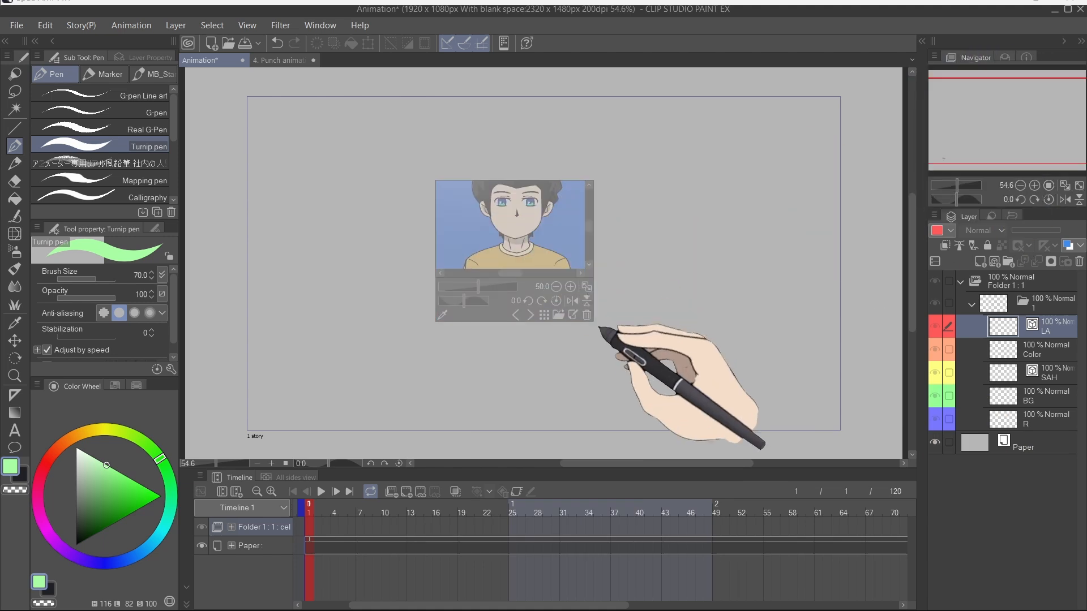
left_click_drag(595, 324, 686, 433)
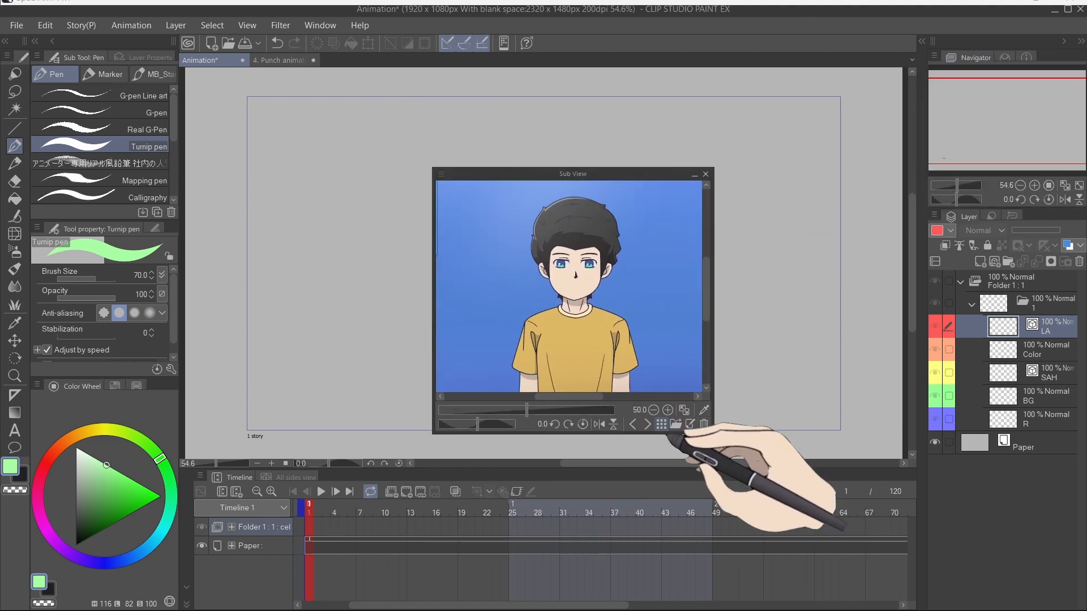
Step: Pick a skin colour from the reference image shown in the Sub View
left_click(661, 424)
left_click(670, 145)
left_click(703, 410)
left_click(584, 285)
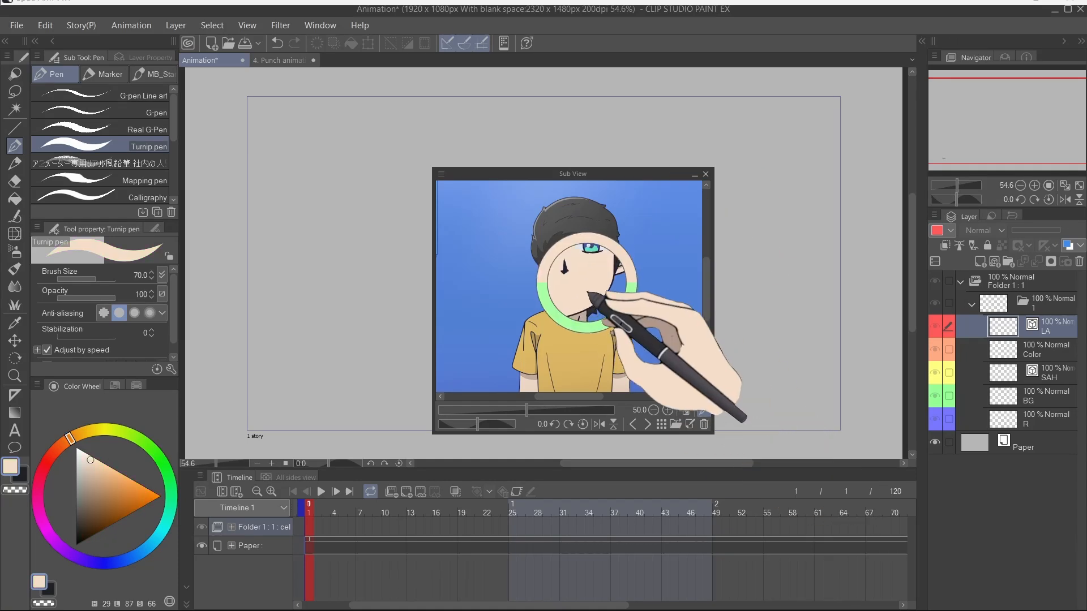
Step: Move the Sub View and zoom its reference image out to 23.7%
left_click_drag(558, 174, 438, 176)
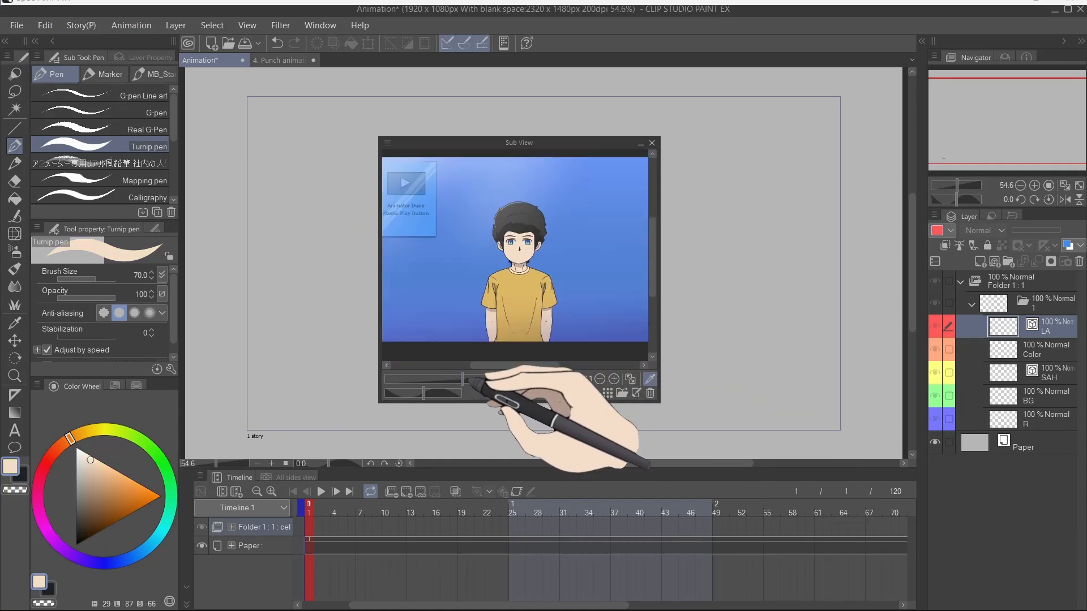
left_click_drag(423, 393, 448, 393)
Step: Flip the Sub View image horizontally and restore it
left_click(514, 393)
left_click(529, 393)
left_click(545, 394)
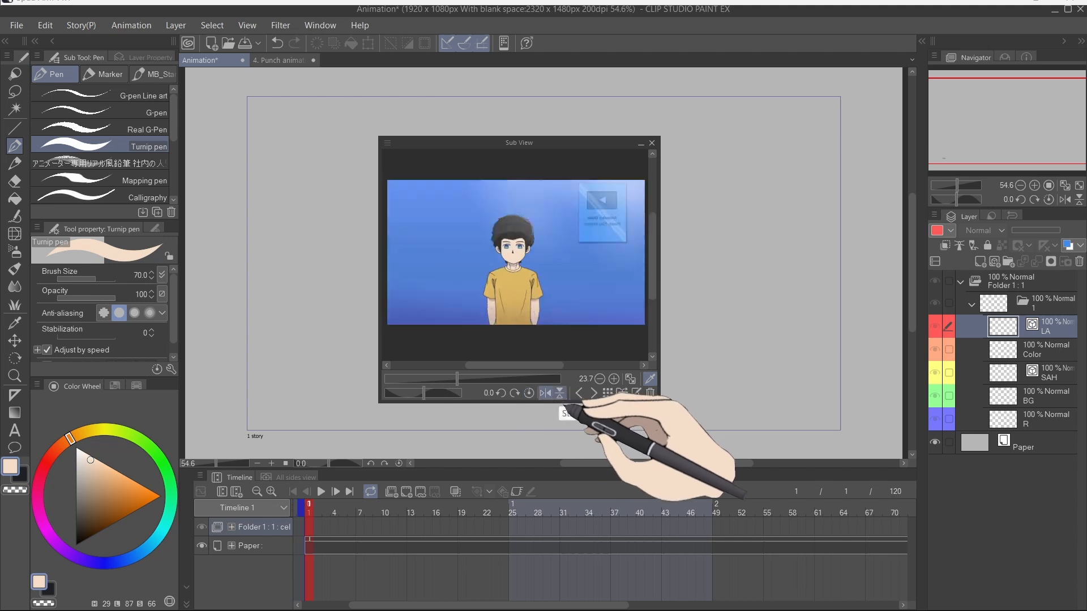
left_click(559, 394)
left_click(546, 394)
left_click(560, 394)
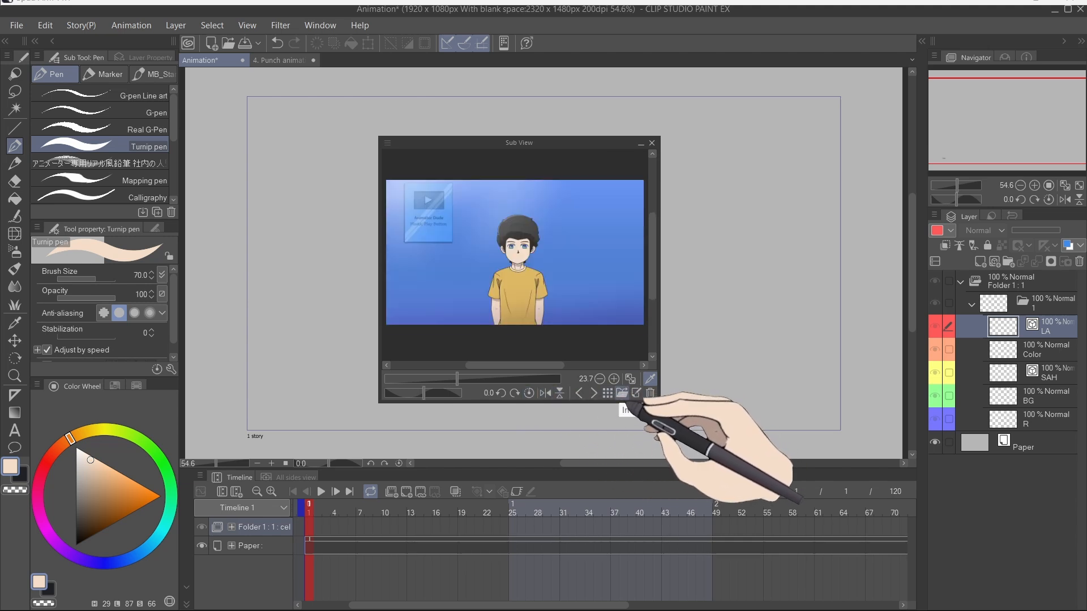
Step: Open the Sub View reference image as its own canvas
left_click(621, 393)
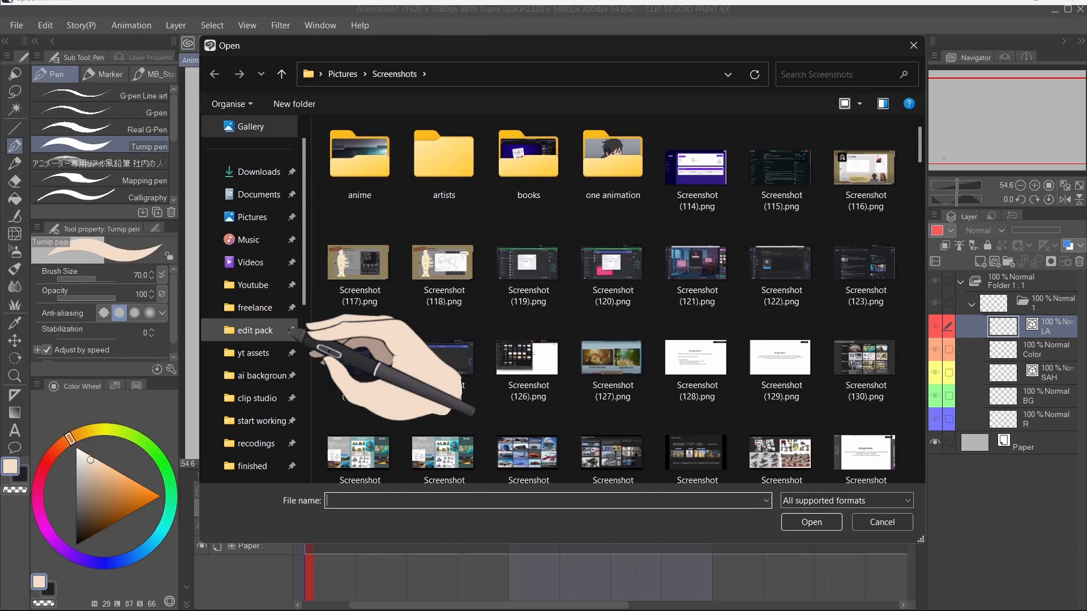
left_click(261, 420)
left_click(259, 172)
left_click(913, 45)
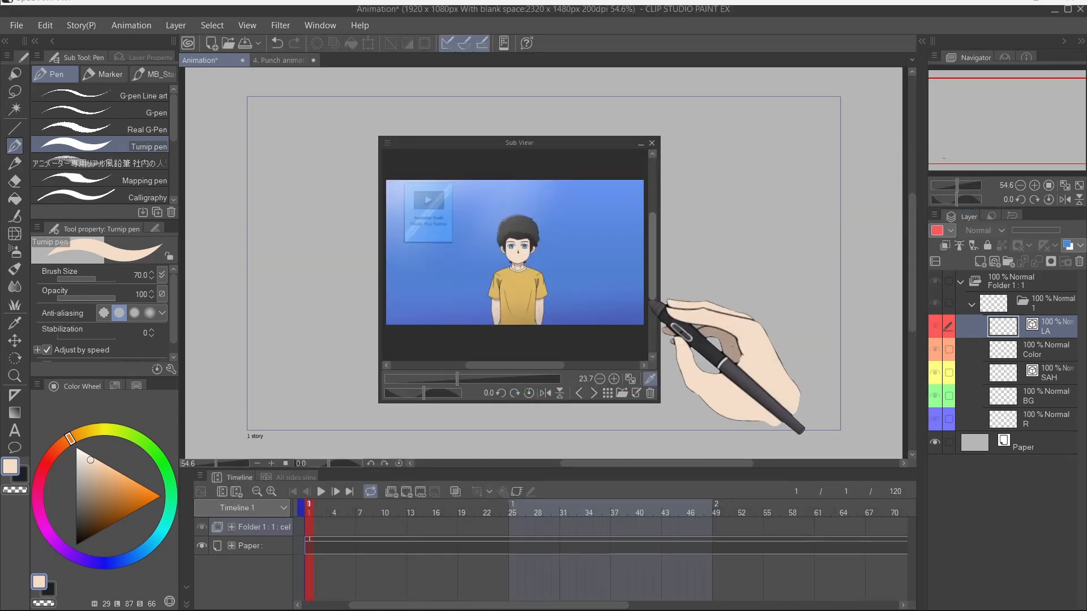
left_click(637, 393)
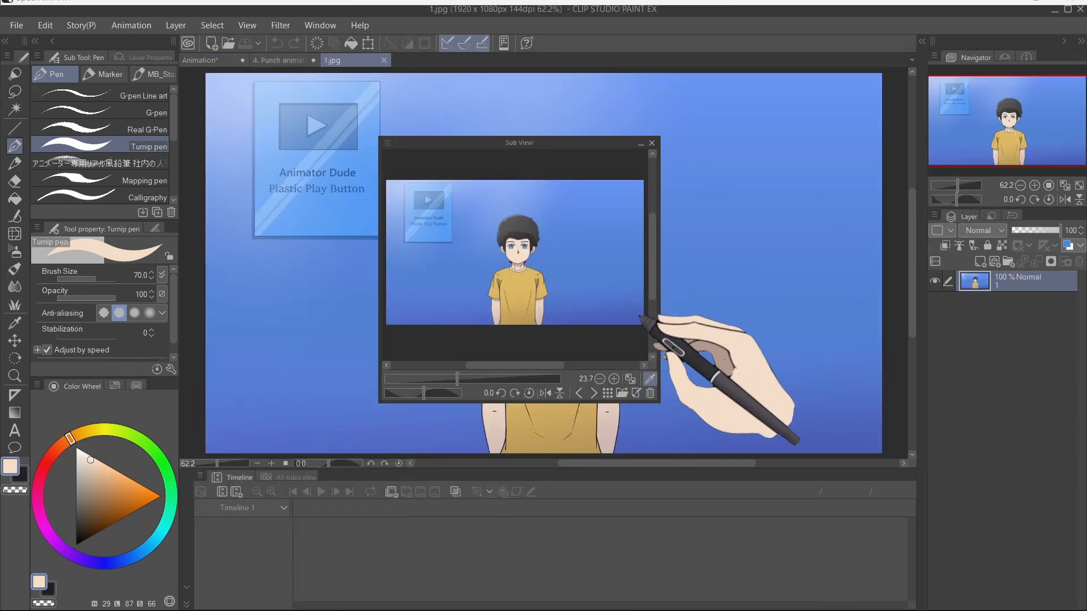
Step: Reposition the Sub View, draw a vertical stroke on the opened image, and save it
left_click_drag(555, 145, 917, 185)
mouse_move(669, 59)
left_mouse_down()
mouse_move(660, 254)
mouse_move(666, 244)
mouse_move(668, 329)
left_mouse_up()
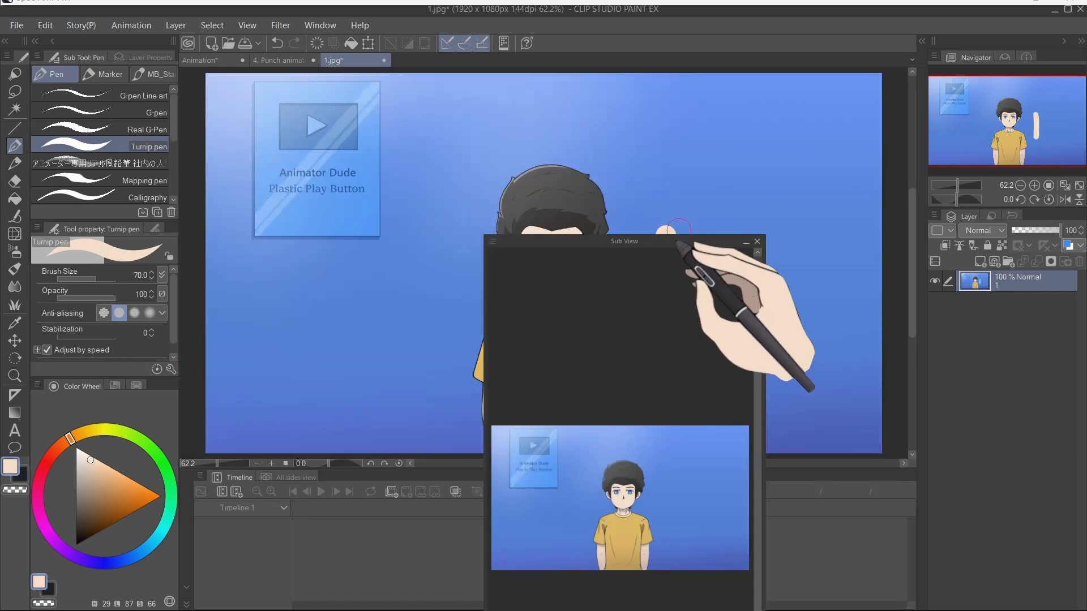
mouse_move(677, 244)
left_mouse_down()
mouse_move(675, 354)
mouse_move(823, 109)
left_mouse_up()
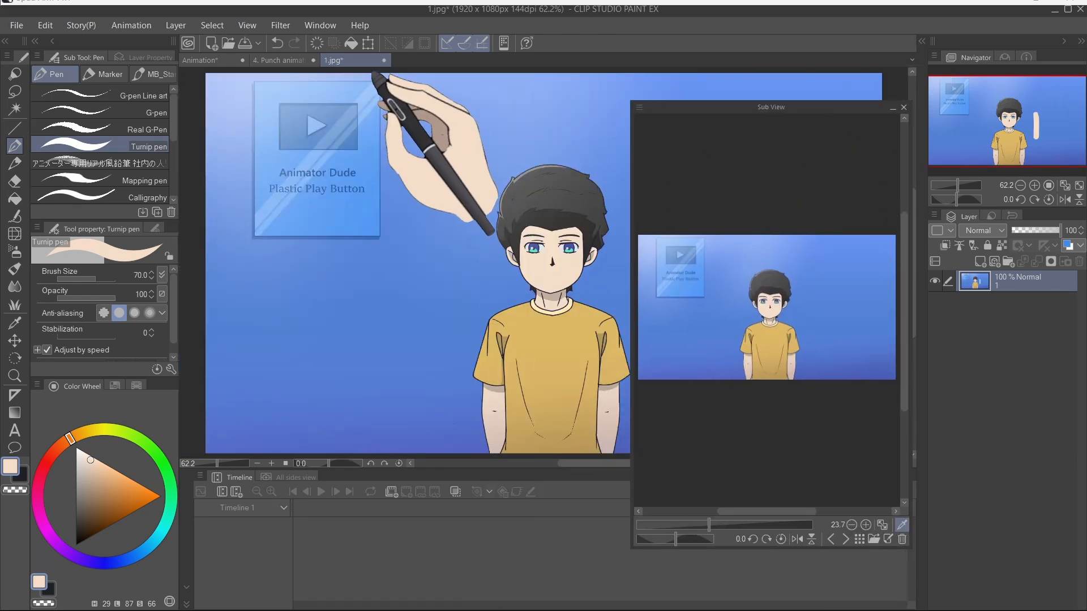
key("ctrl+s")
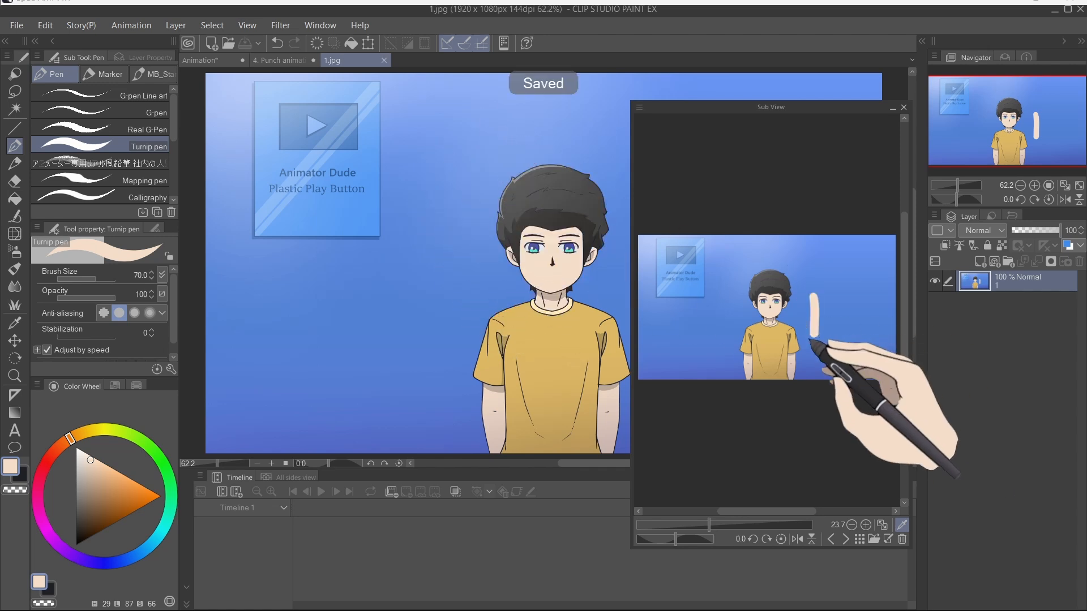
Step: Undo the stroke and save the image again
key("ctrl+z")
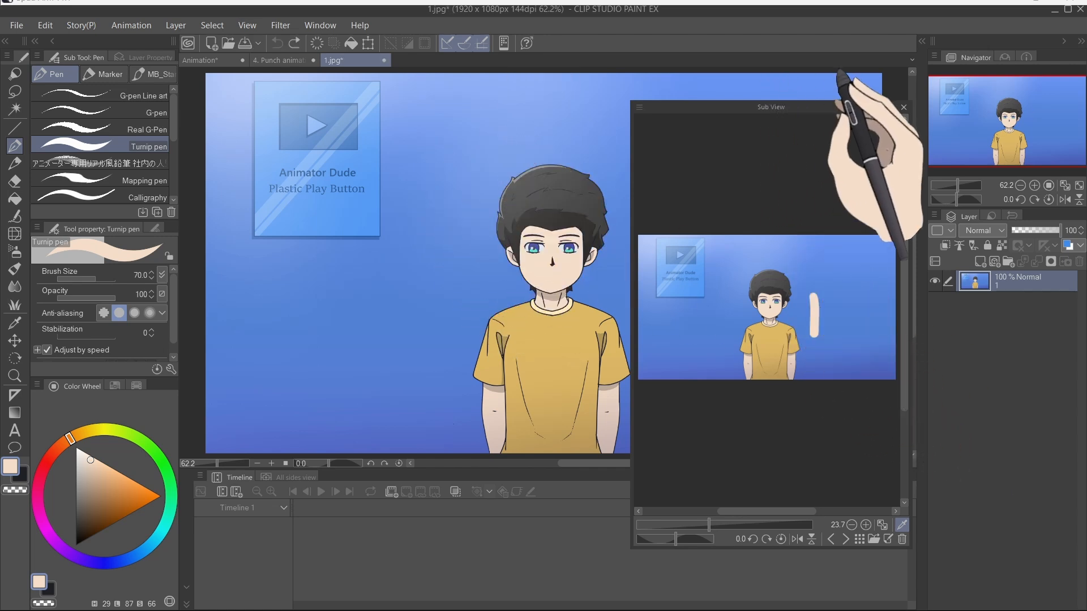
key("ctrl+s")
Step: Return to the Animation document and dock the Sub View back beside the Navigator
left_click_drag(895, 107, 653, 107)
left_click(220, 60)
left_click_drag(542, 100, 702, 184)
left_click(1014, 58)
left_click(706, 175)
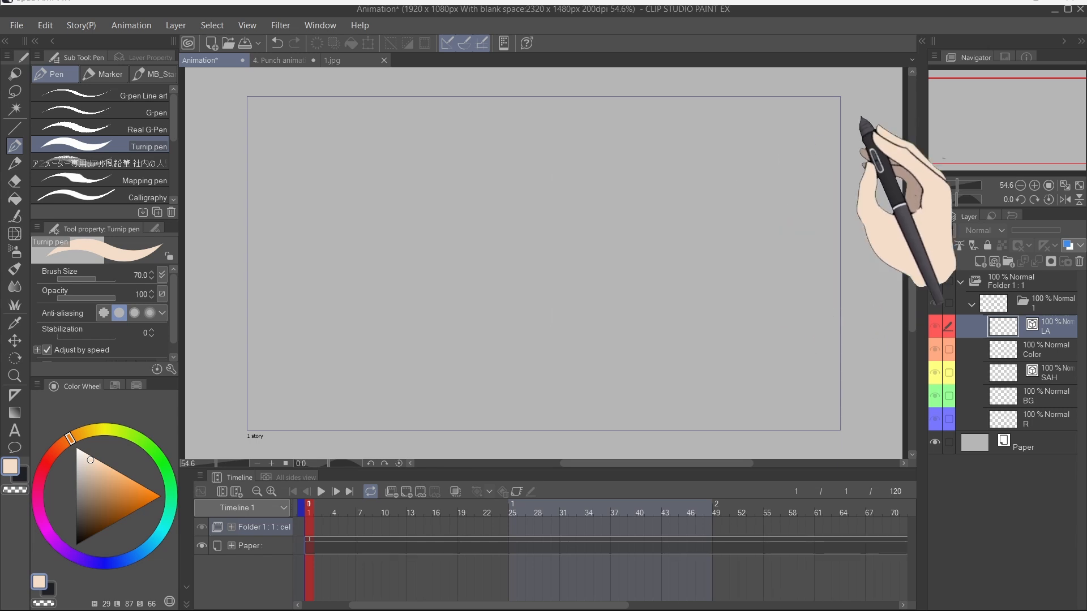
left_click(1013, 57)
left_click_drag(1013, 57, 592, 171)
left_click(655, 168)
Step: Switch to the Animation workspace, importing its shortcut, command bar and unit settings
left_click(321, 25)
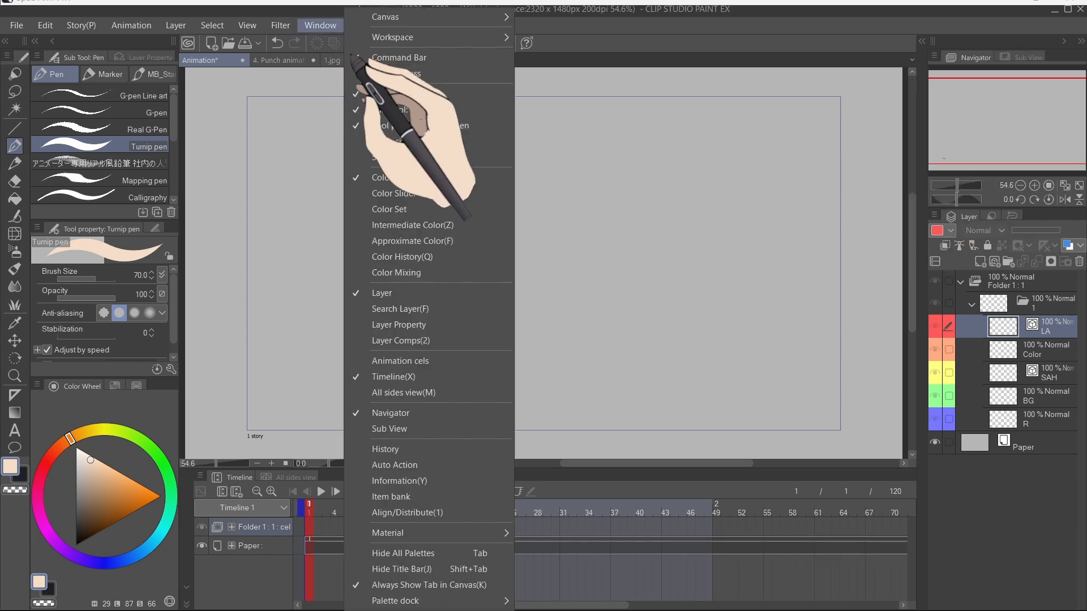
mouse_move(419, 42)
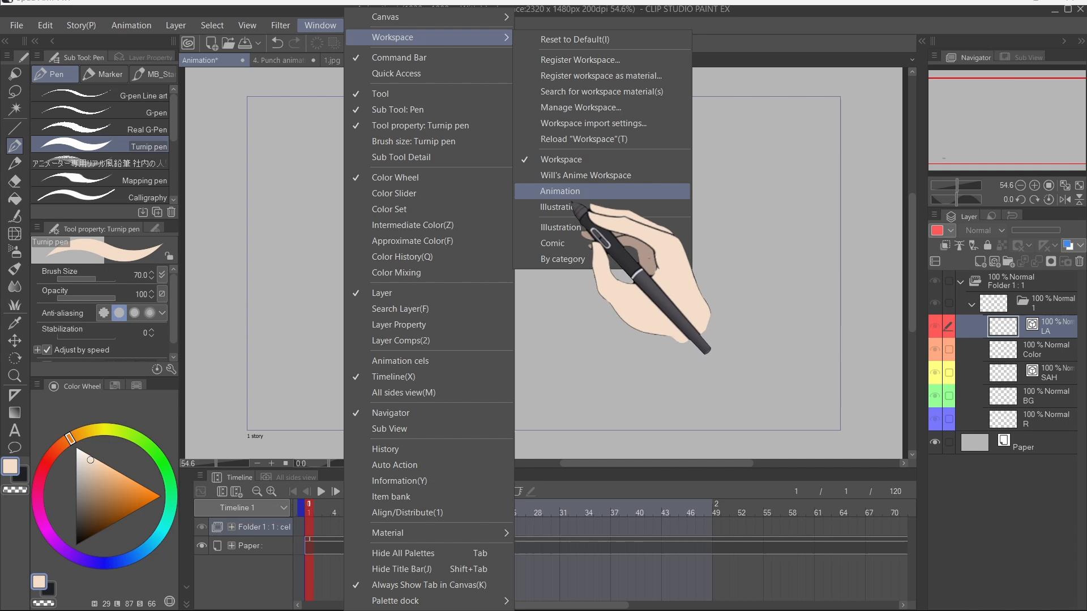
left_click(560, 191)
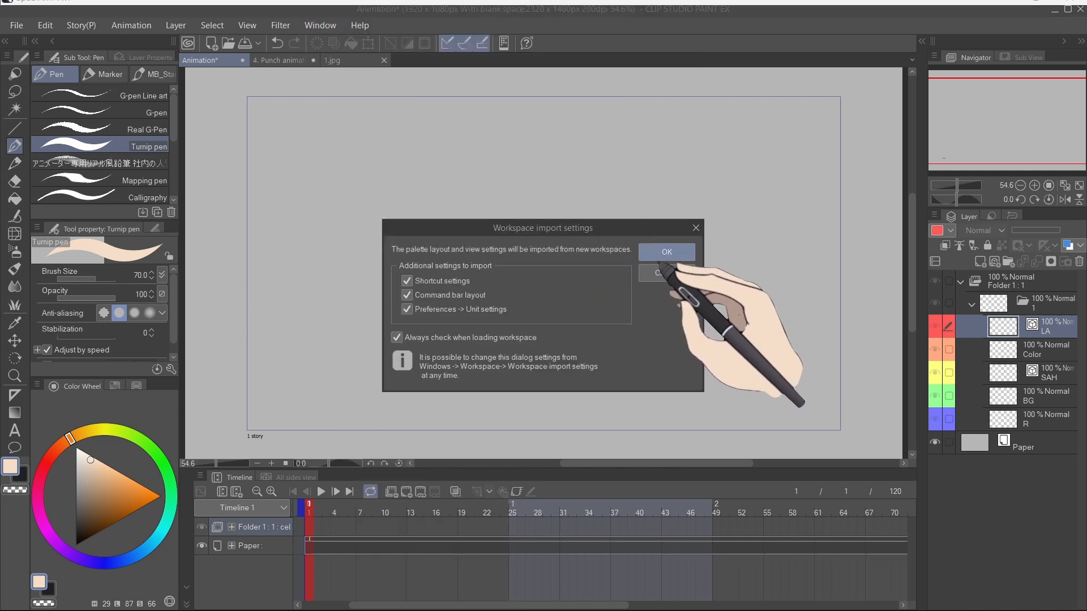
left_click(662, 257)
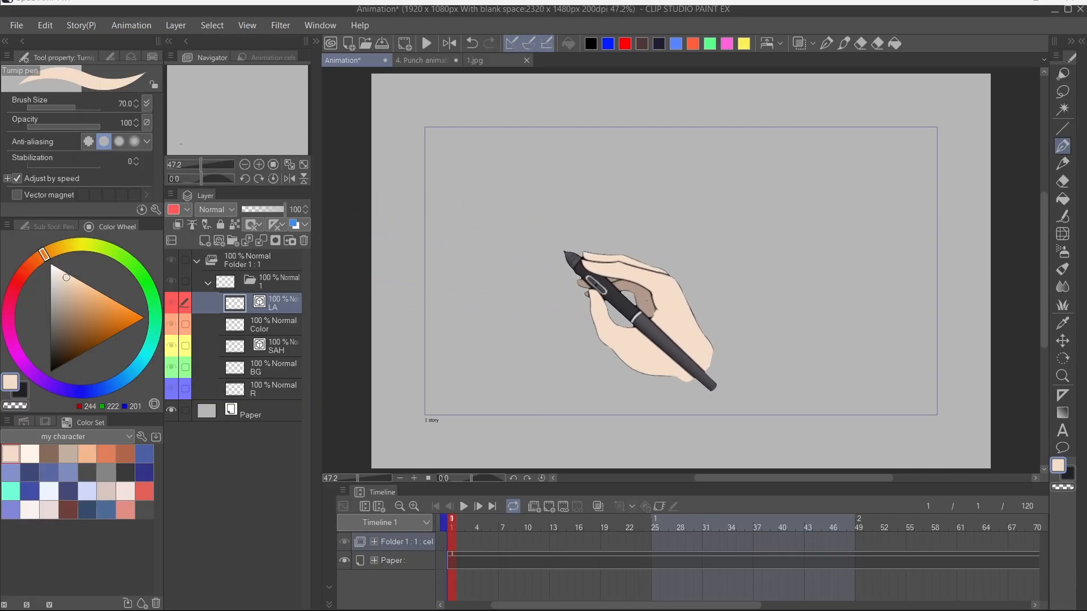
Step: Browse the material palettes in the collapsed right dock and close them
mouse_move(558, 289)
left_mouse_down()
mouse_move(582, 286)
mouse_move(573, 287)
left_mouse_up()
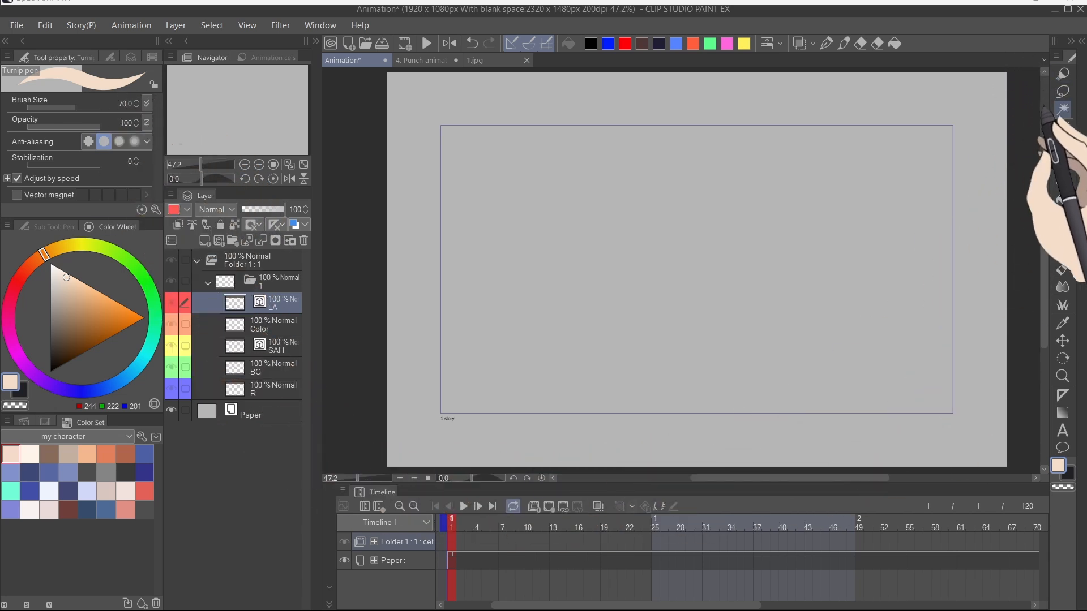
left_click(1081, 41)
left_click(1073, 87)
left_click(1072, 139)
left_click(1072, 113)
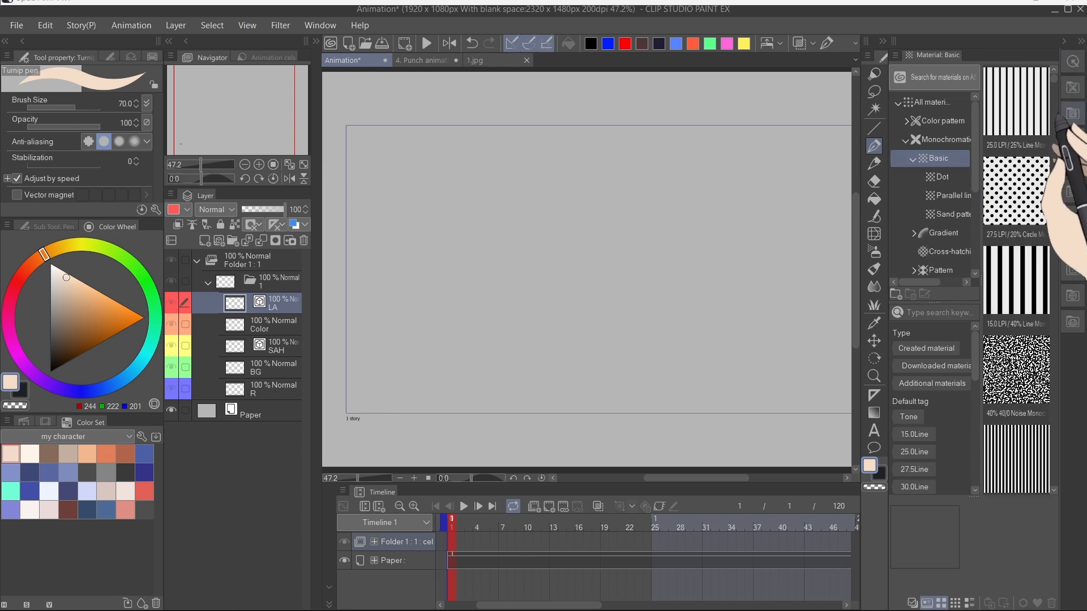
left_click(1073, 140)
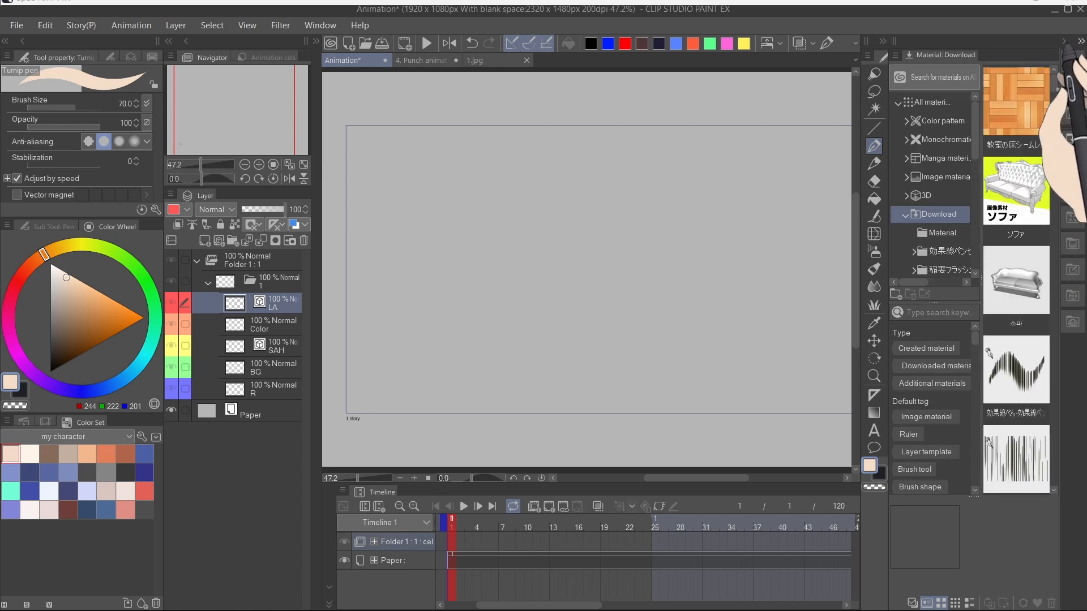
left_click(1064, 42)
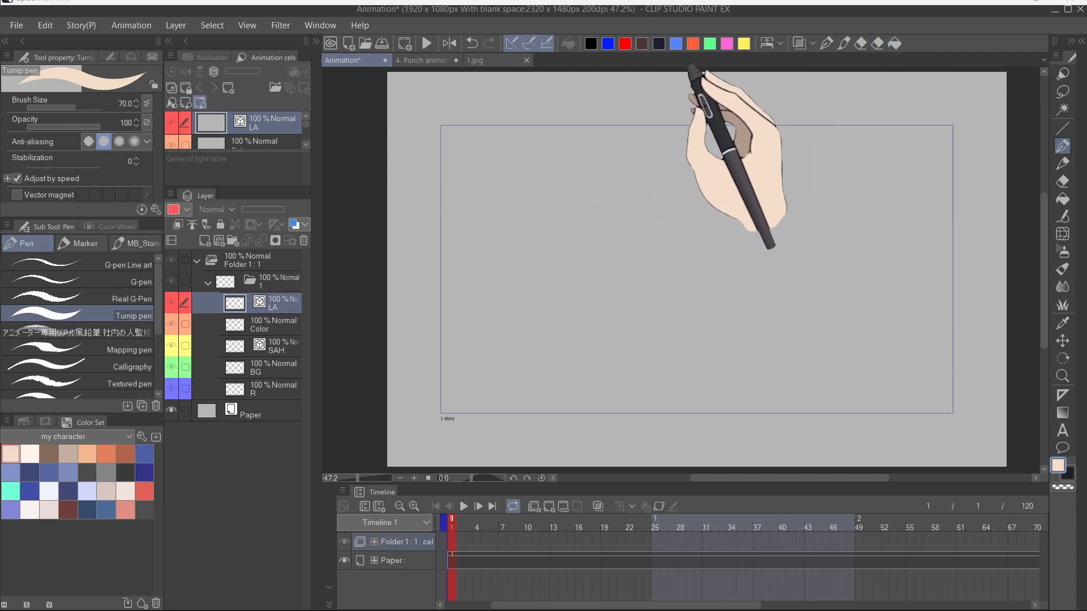
Step: Select black as the drawing colour
scroll(712, 97, "down", 2)
scroll(735, 161, "up", 6)
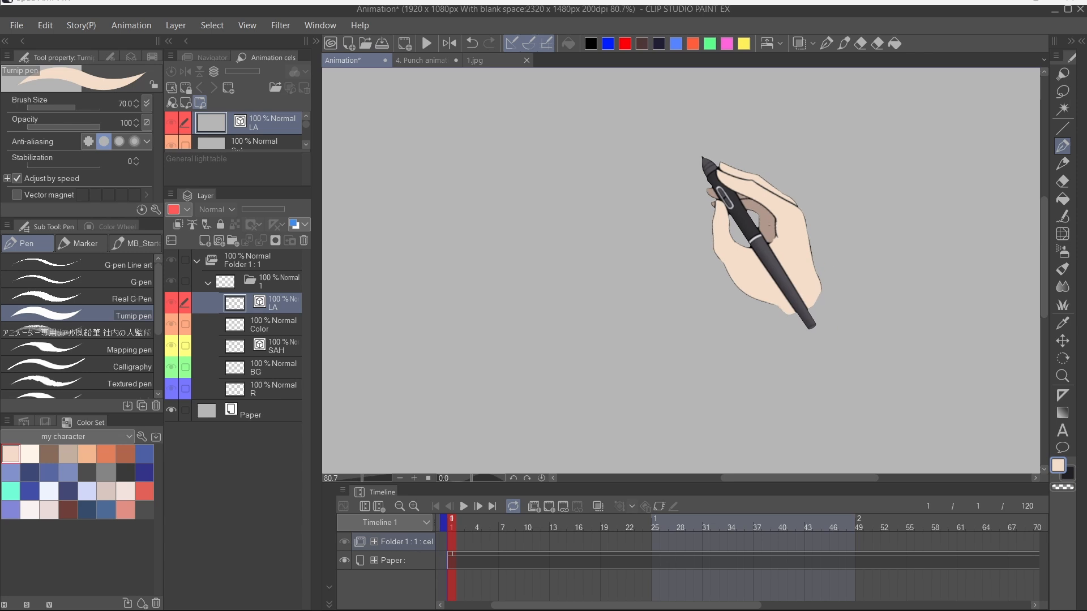
left_click(591, 43)
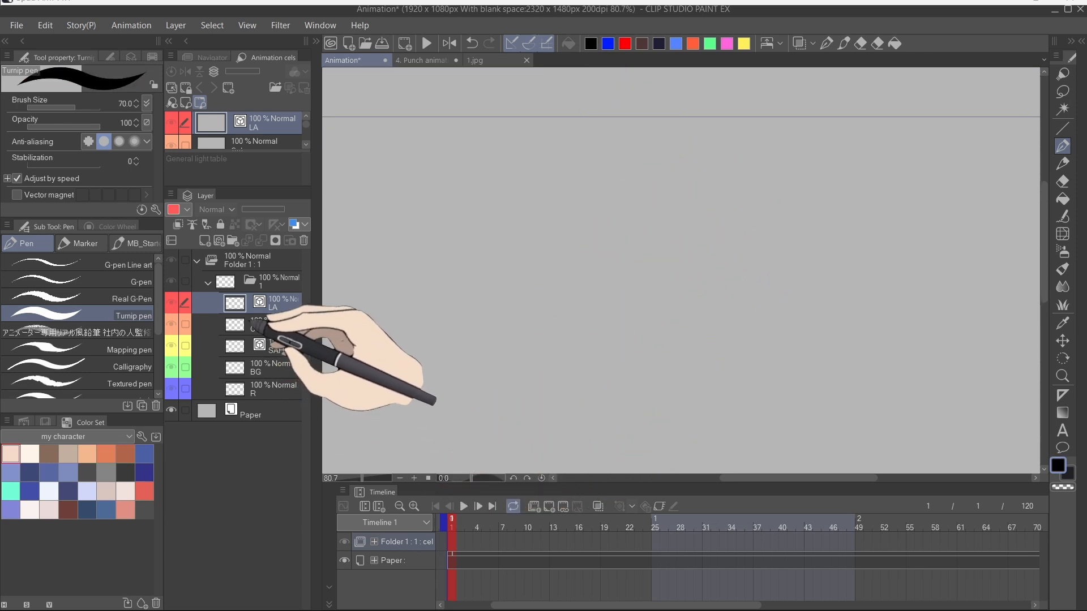
Step: Hide and reshow all palettes to get a clear canvas
right_click(453, 543)
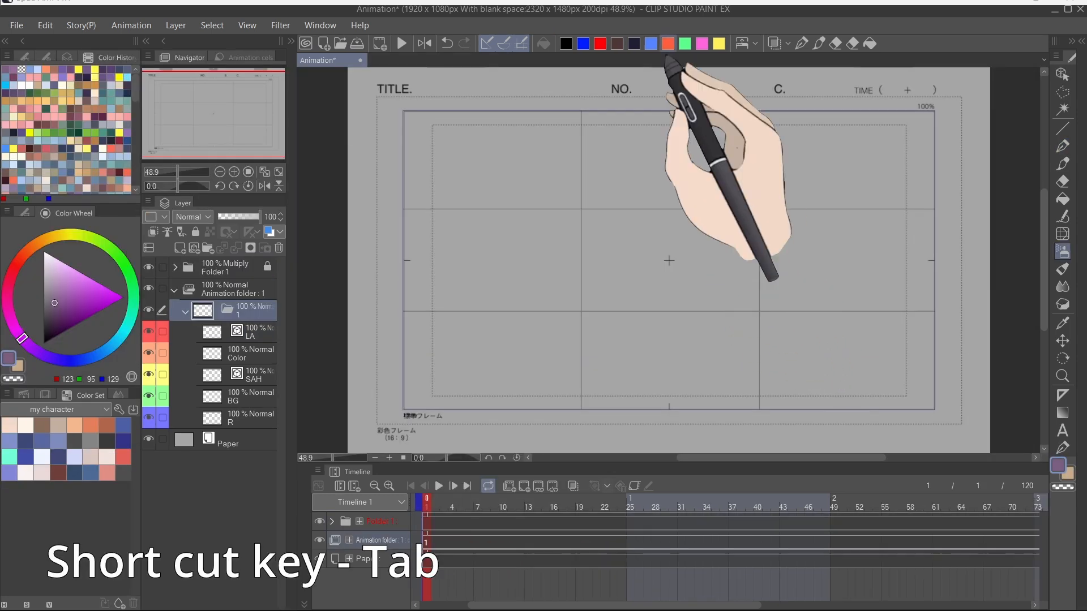
key("Tab")
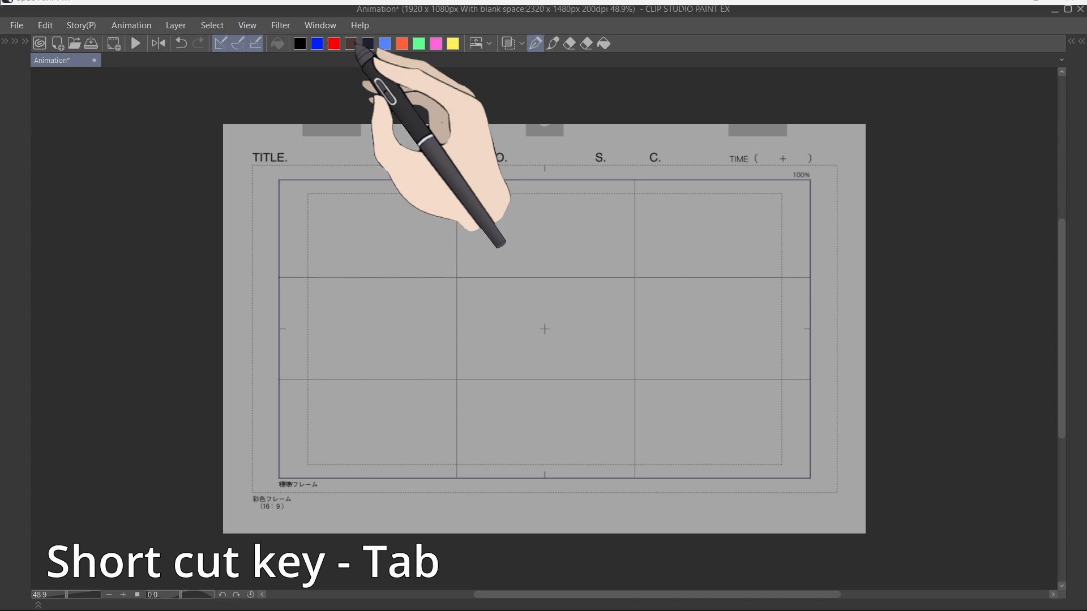
key("Tab")
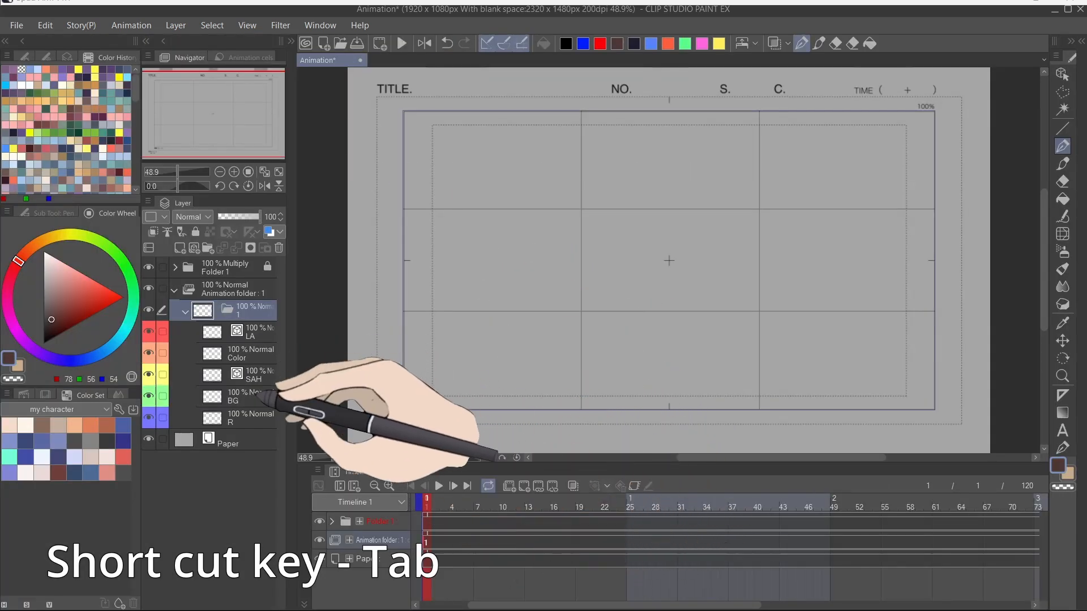
key("Tab")
Step: Draw freehand scribbles across the frame while toggling all palettes hidden and shown
mouse_move(580, 201)
left_mouse_down()
mouse_move(519, 356)
mouse_move(408, 388)
mouse_move(451, 276)
mouse_move(586, 289)
mouse_move(625, 349)
left_mouse_up()
key("Tab")
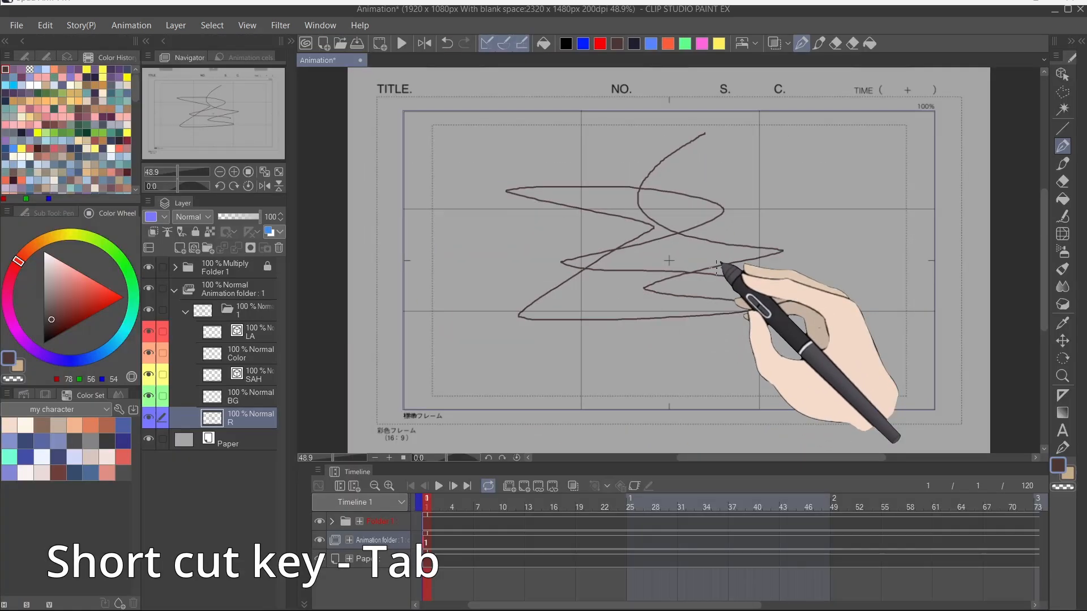
mouse_move(781, 189)
left_mouse_down()
mouse_move(720, 364)
mouse_move(633, 349)
left_mouse_up()
key("Tab")
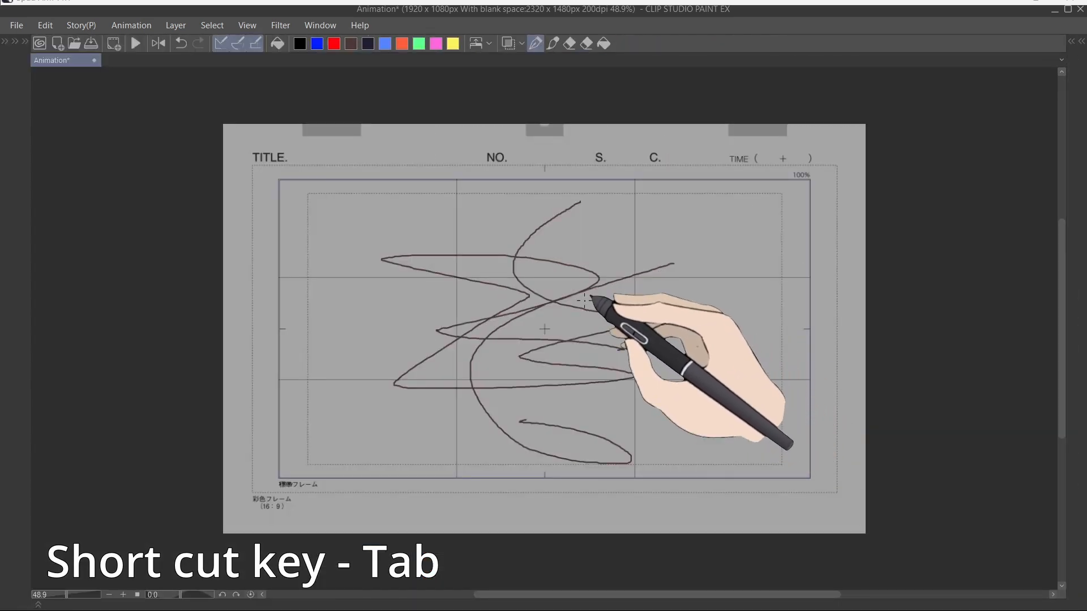
key("Tab")
key("Tab")
key("Tab")
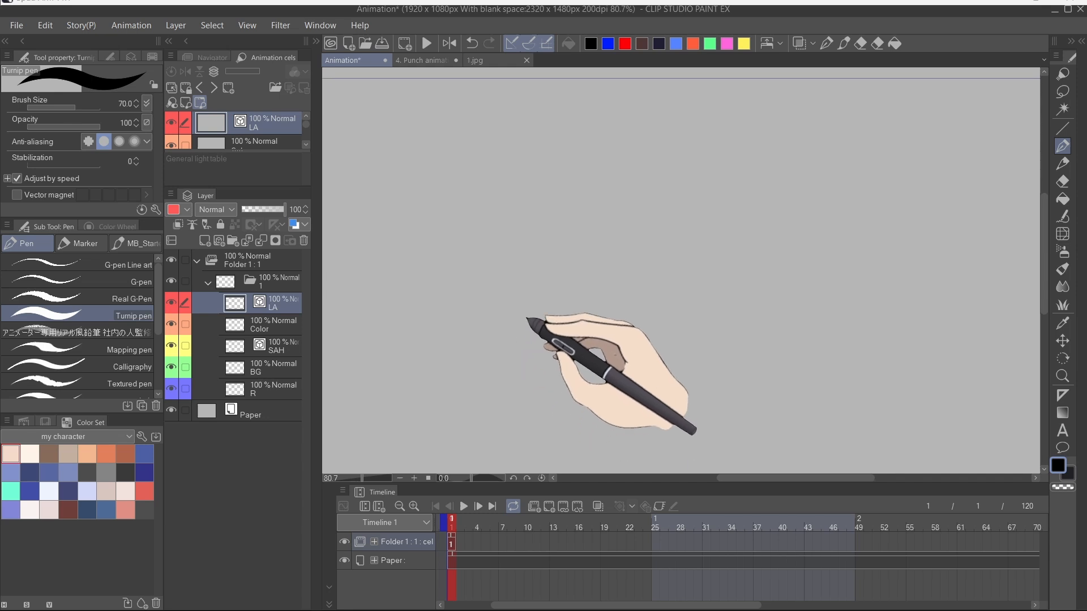
Step: Extend the first cel of Folder 1 along the timeline
left_click_drag(457, 543, 684, 554)
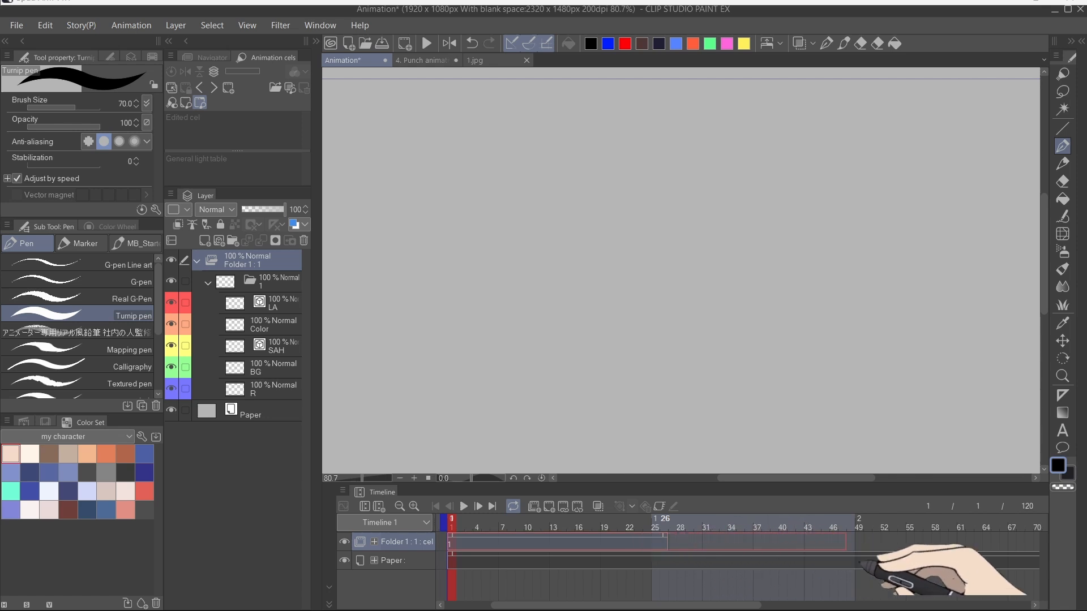
left_click_drag(1041, 552, 752, 568)
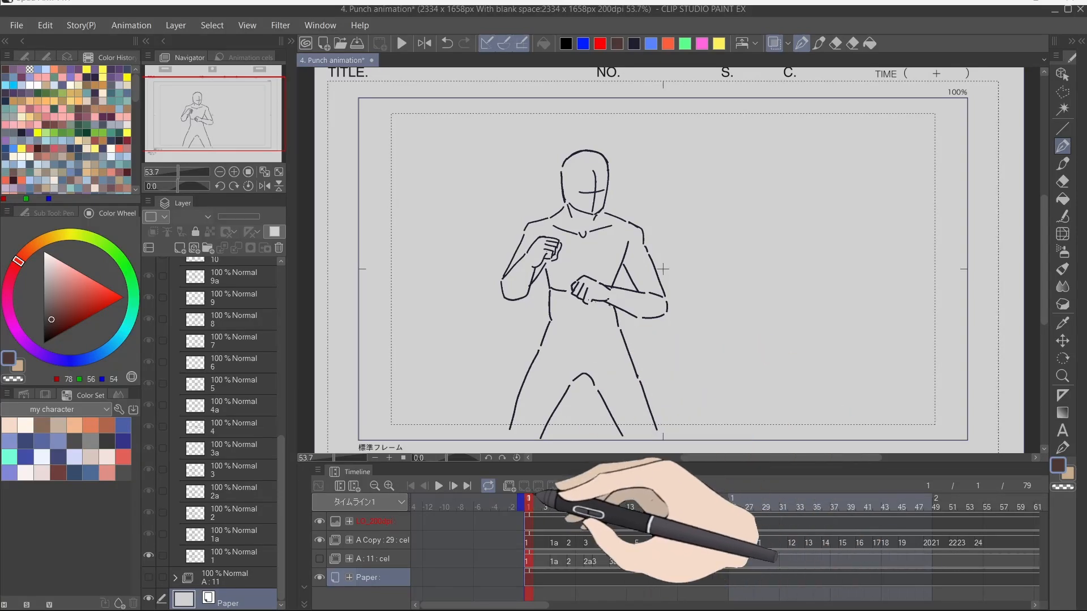
mouse_move(535, 497)
left_mouse_down()
mouse_move(953, 499)
mouse_move(529, 500)
left_mouse_up()
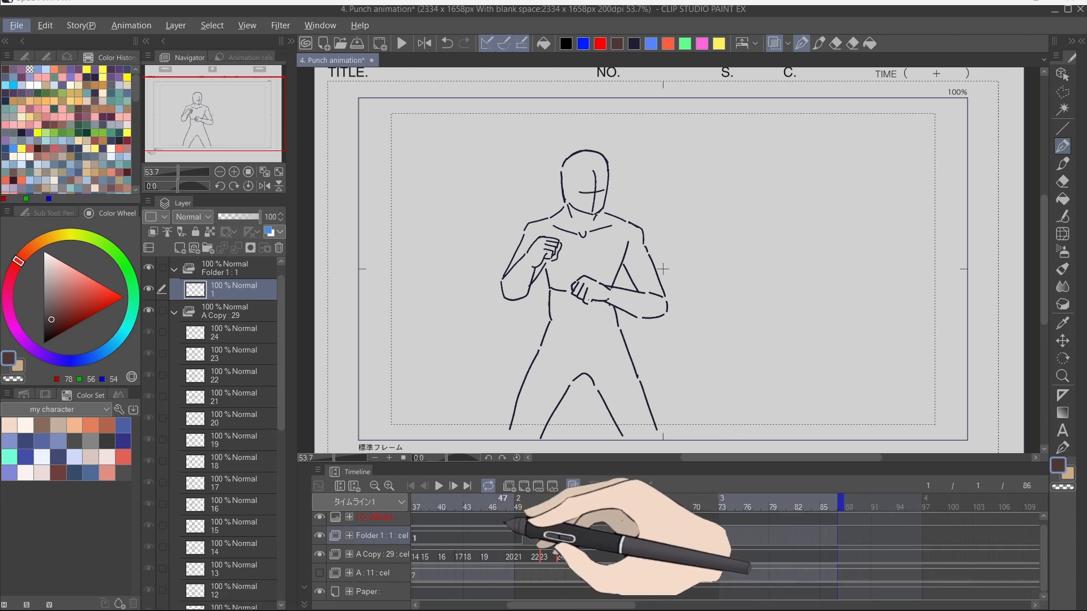
Step: Extend the Folder 1 cel in the Punch animation timeline
left_click_drag(505, 519, 607, 524)
left_click(582, 530)
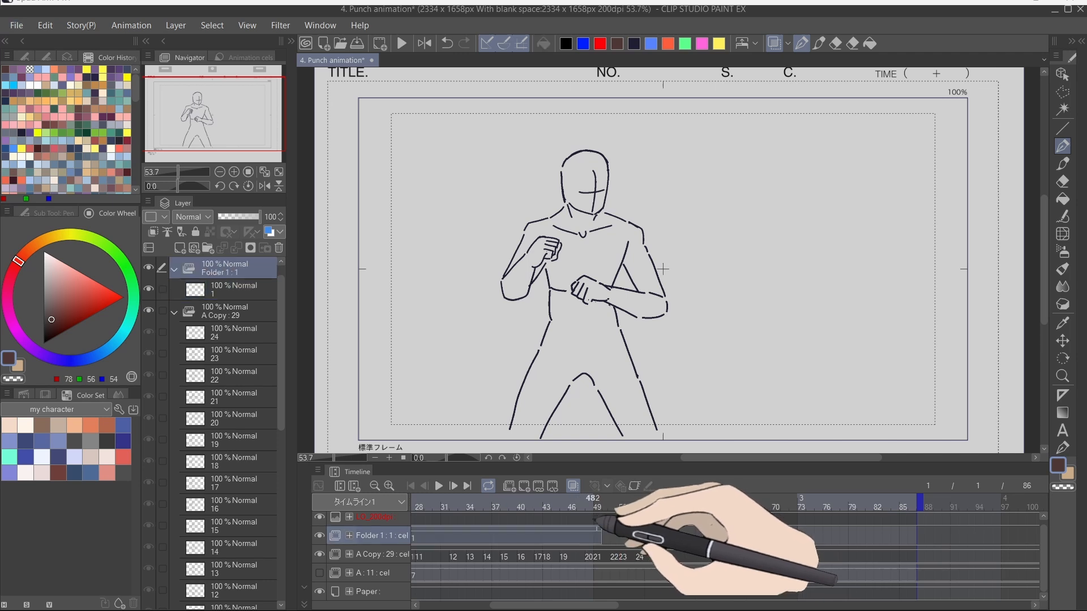
left_click_drag(604, 520, 757, 533)
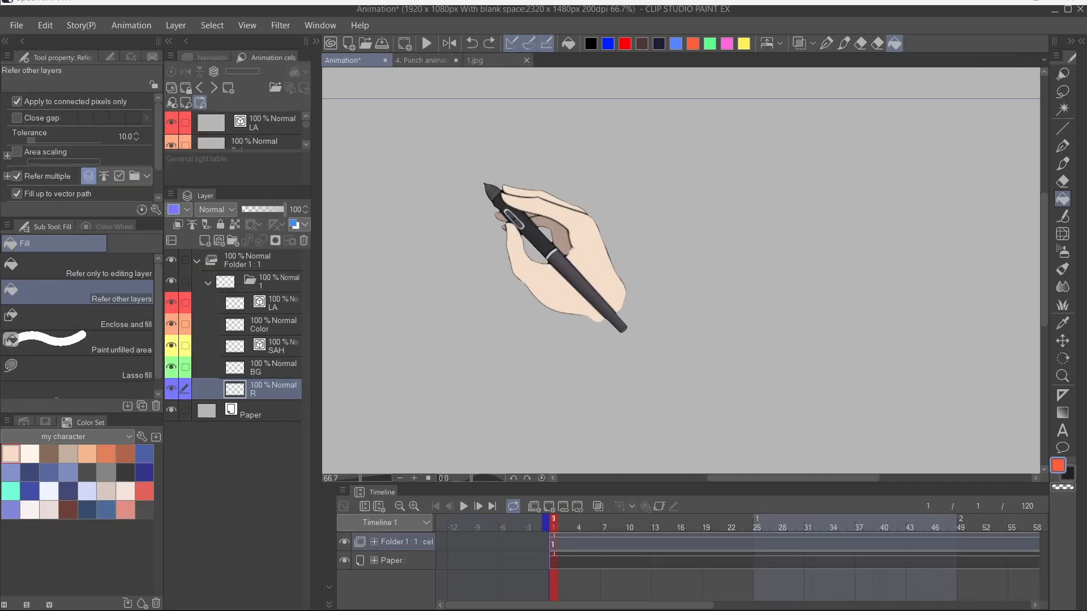
Step: Open Shortcut Settings and browse the tool shortcuts in the Tools category, then cancel the dialog
scroll(458, 214, "down", 1)
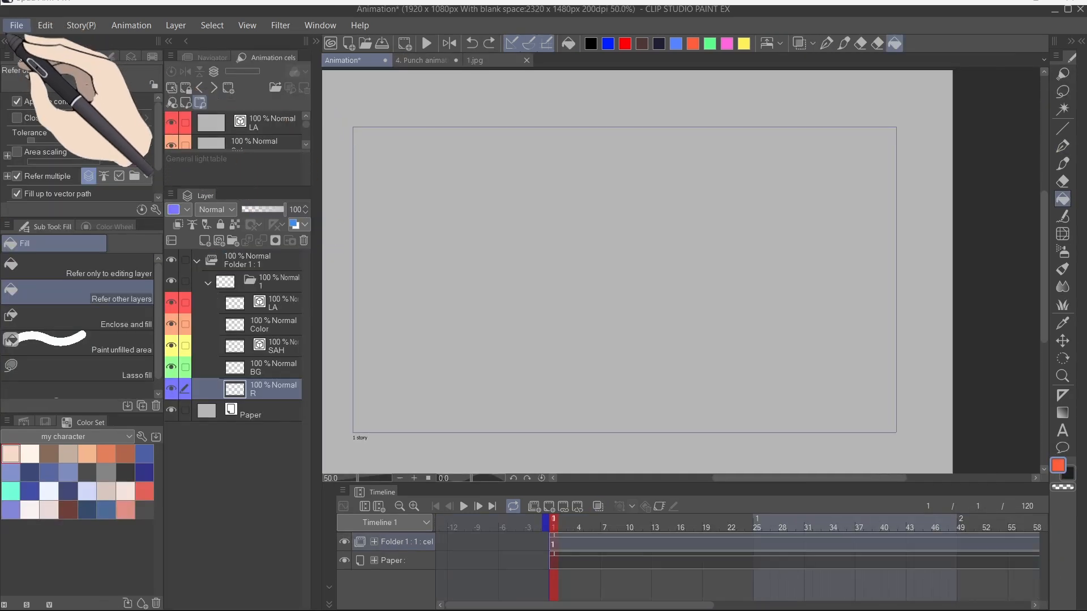
left_click(43, 29)
left_click(14, 29)
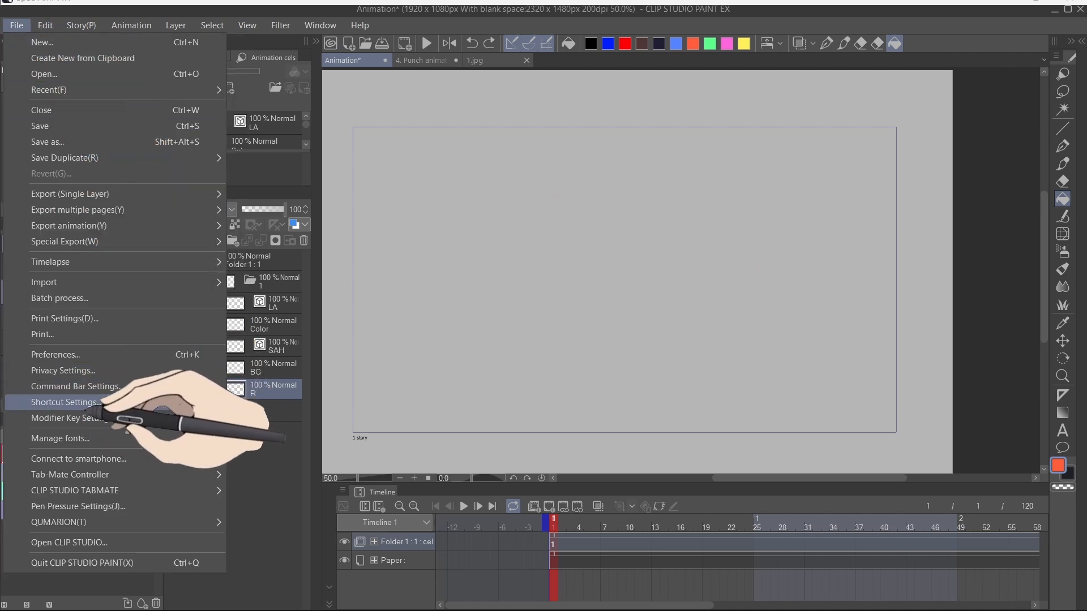
left_click(97, 403)
left_click(544, 158)
left_click(498, 205)
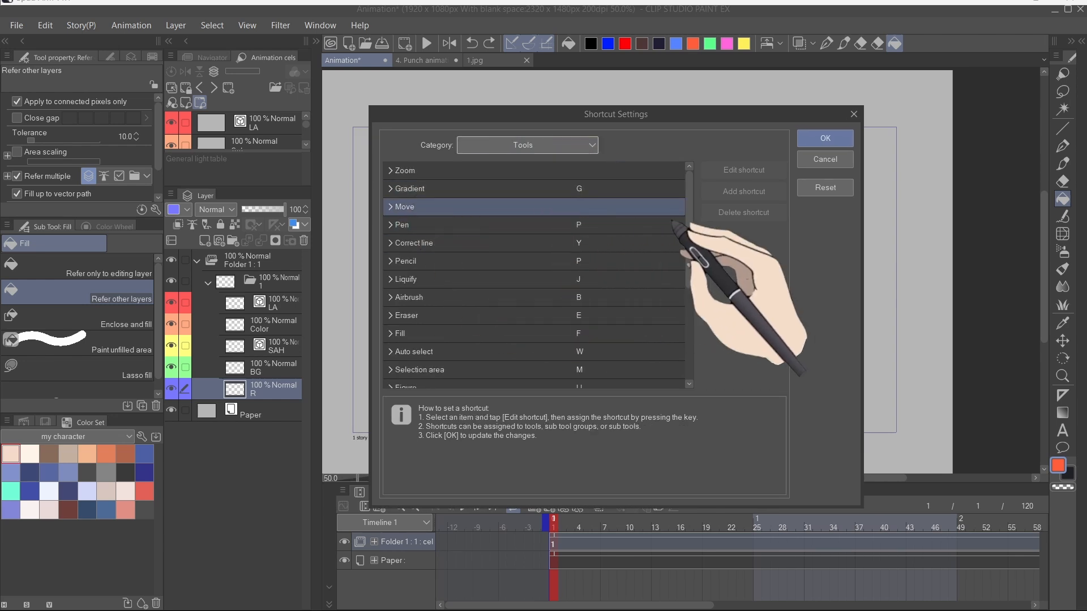
left_click_drag(689, 219, 675, 376)
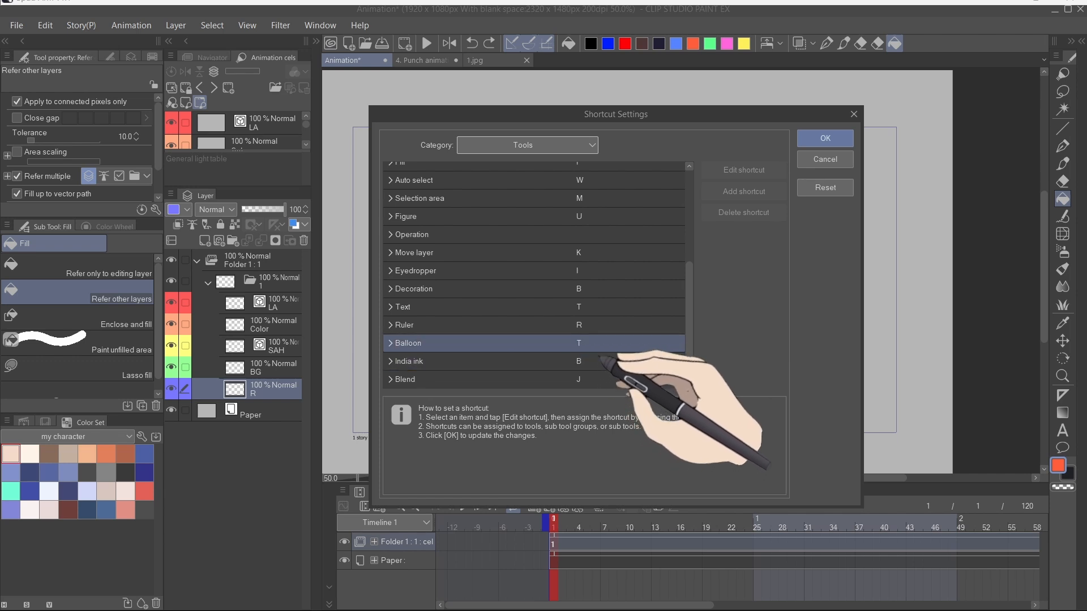
left_click_drag(687, 314, 689, 225)
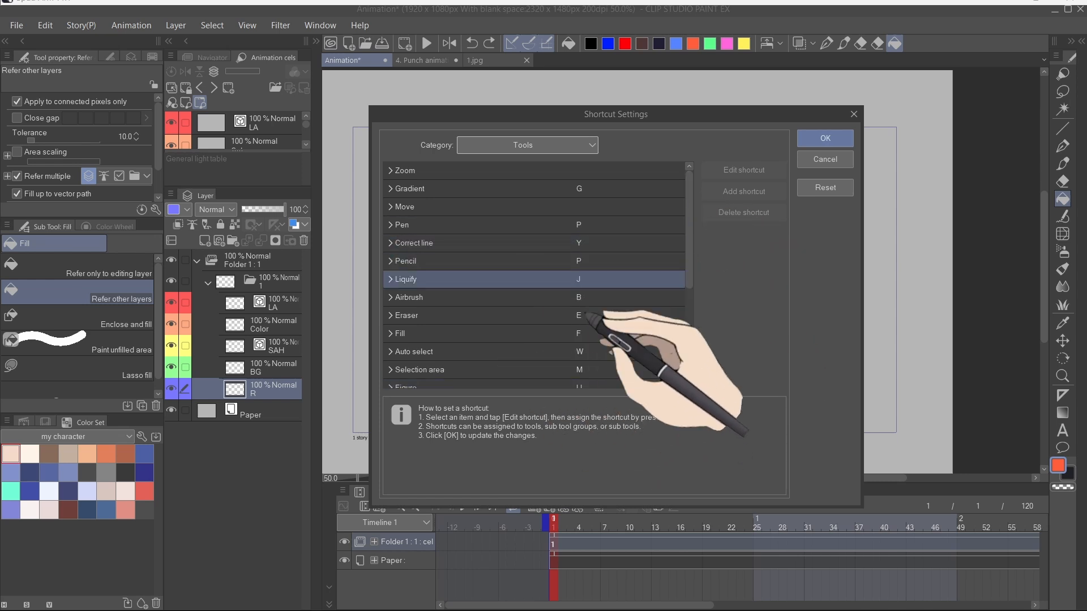
left_click(637, 264)
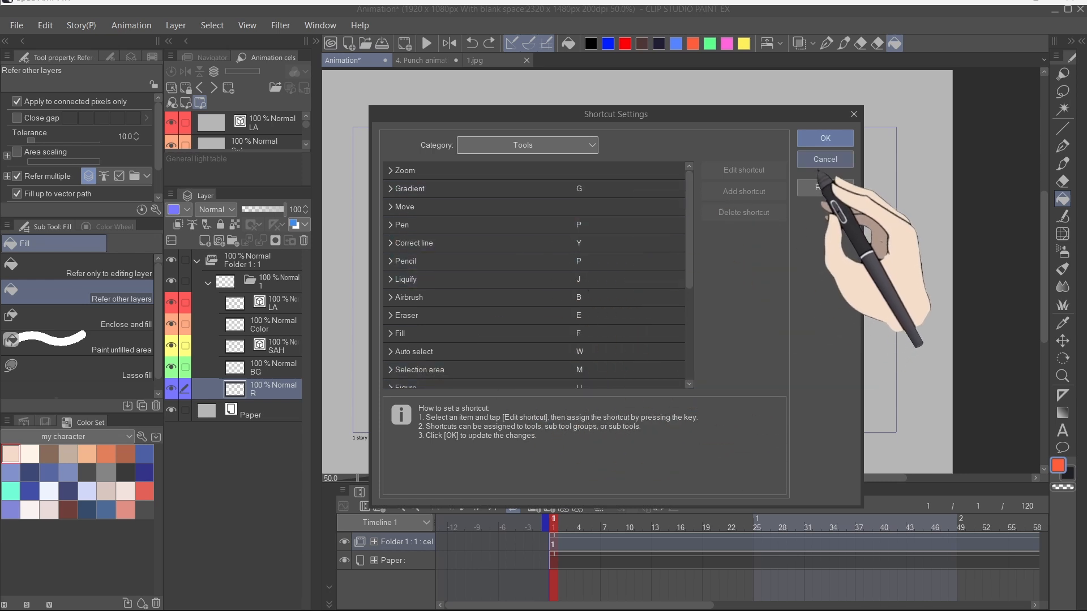
left_click(825, 159)
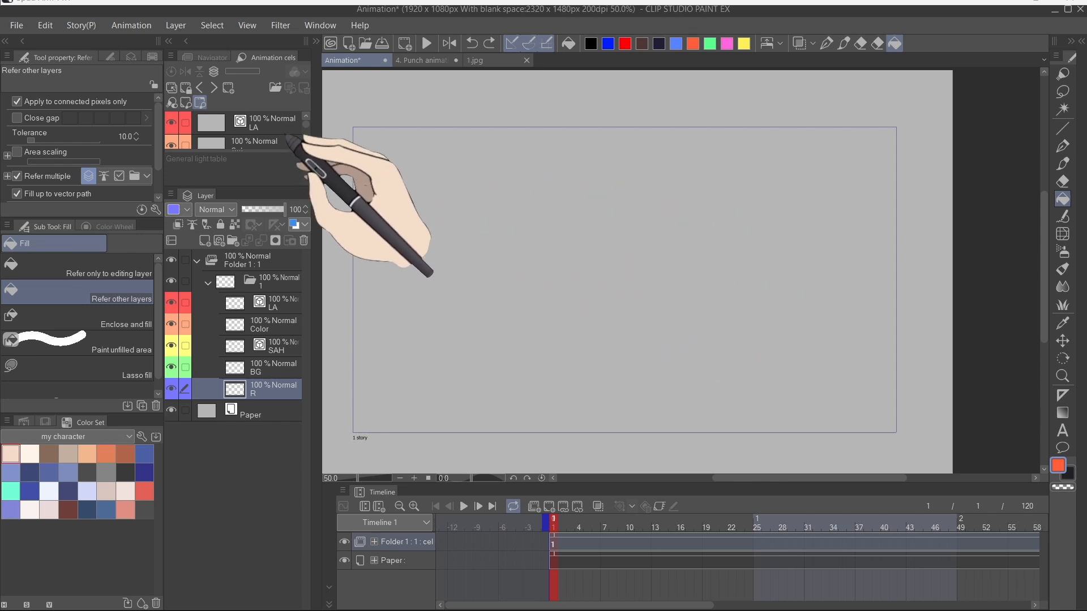
Step: Switch off Render before starting playback in the animation playback settings
left_click(213, 57)
left_click(304, 164)
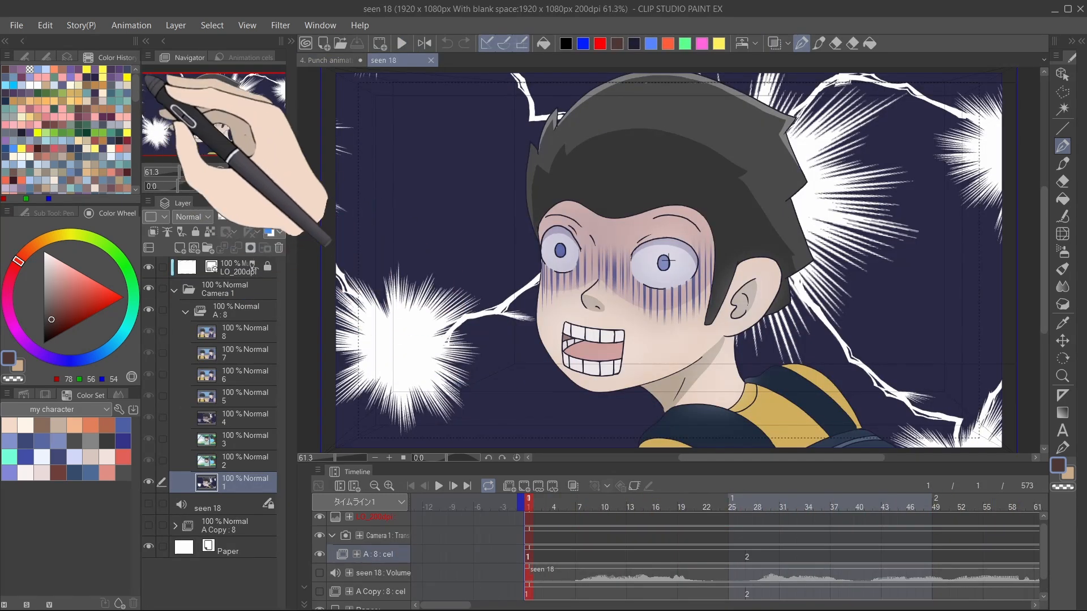
left_click(131, 25)
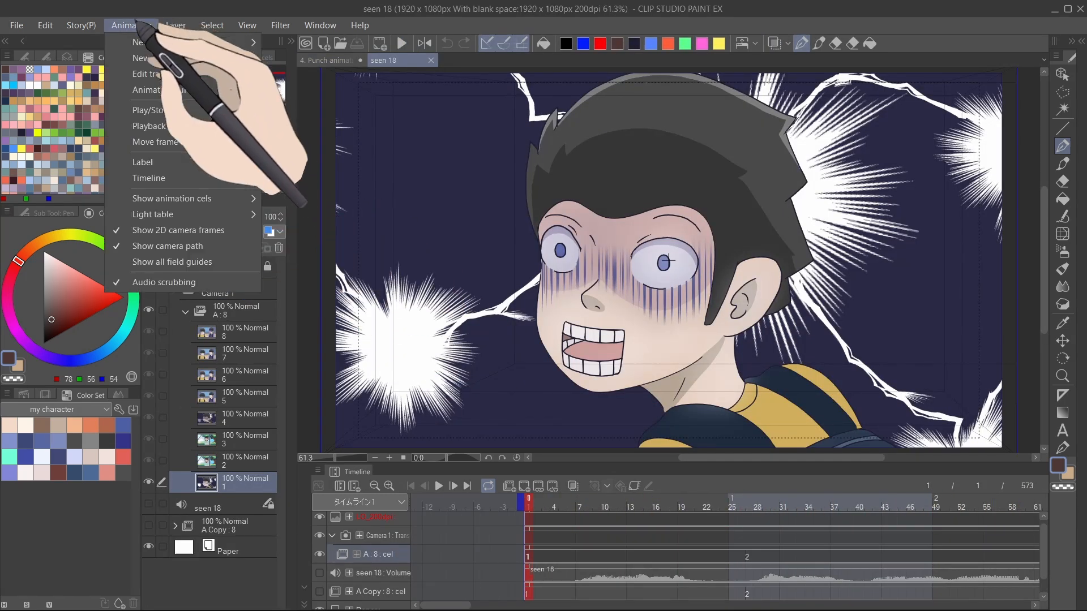
mouse_move(155, 126)
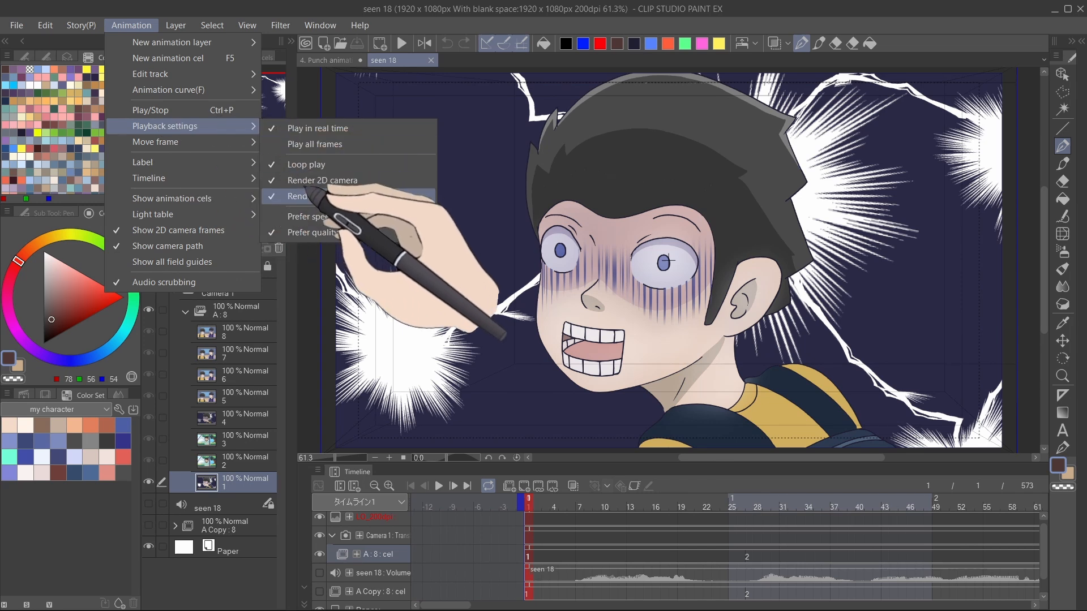
left_click(335, 197)
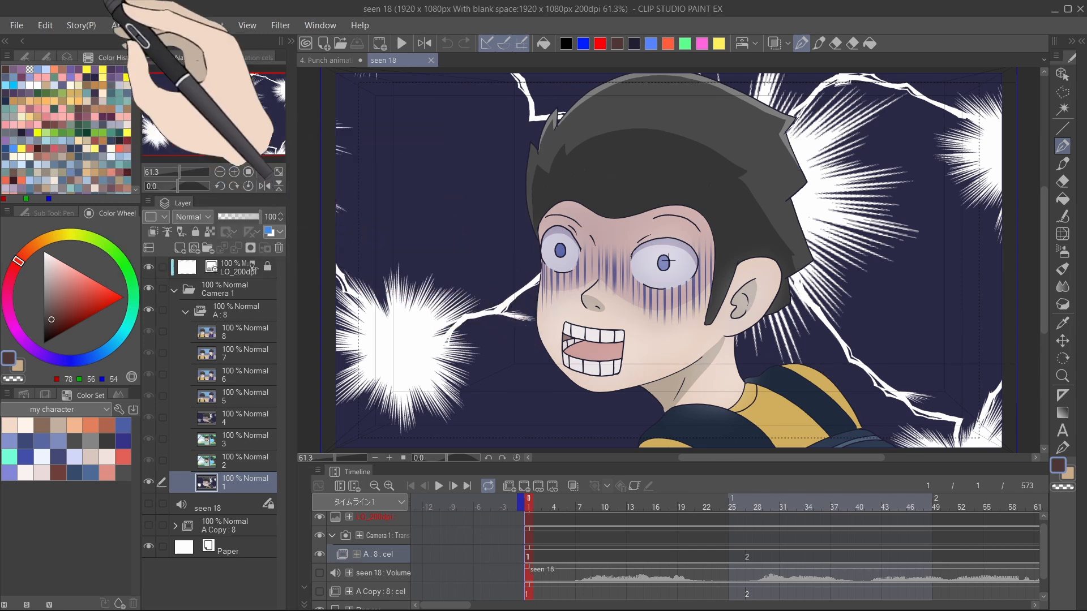
Step: Switch Render before starting playback back on and play the animation
left_click(145, 25)
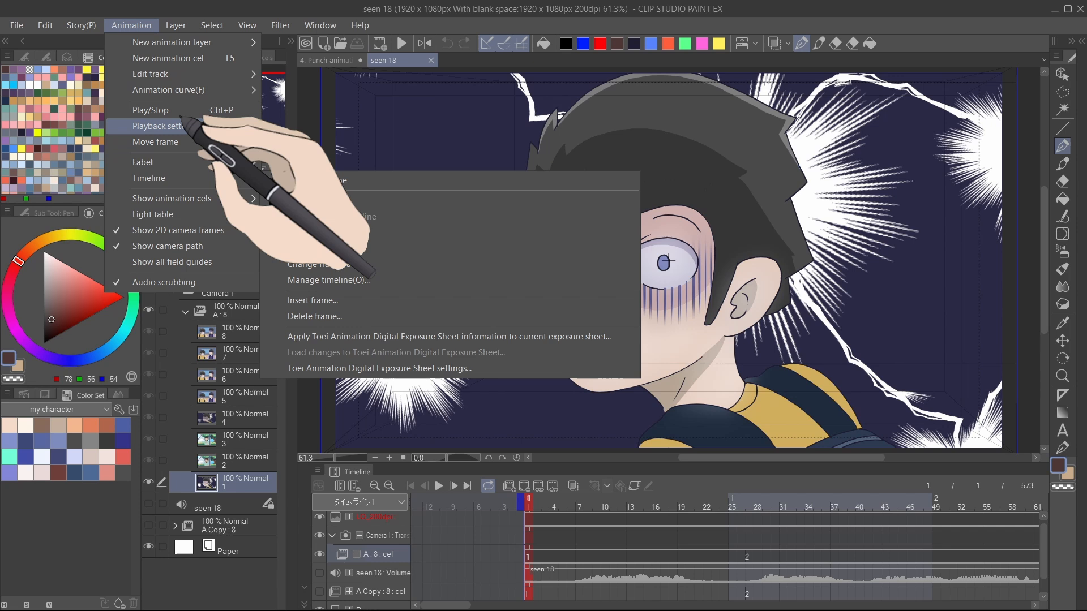
mouse_move(176, 125)
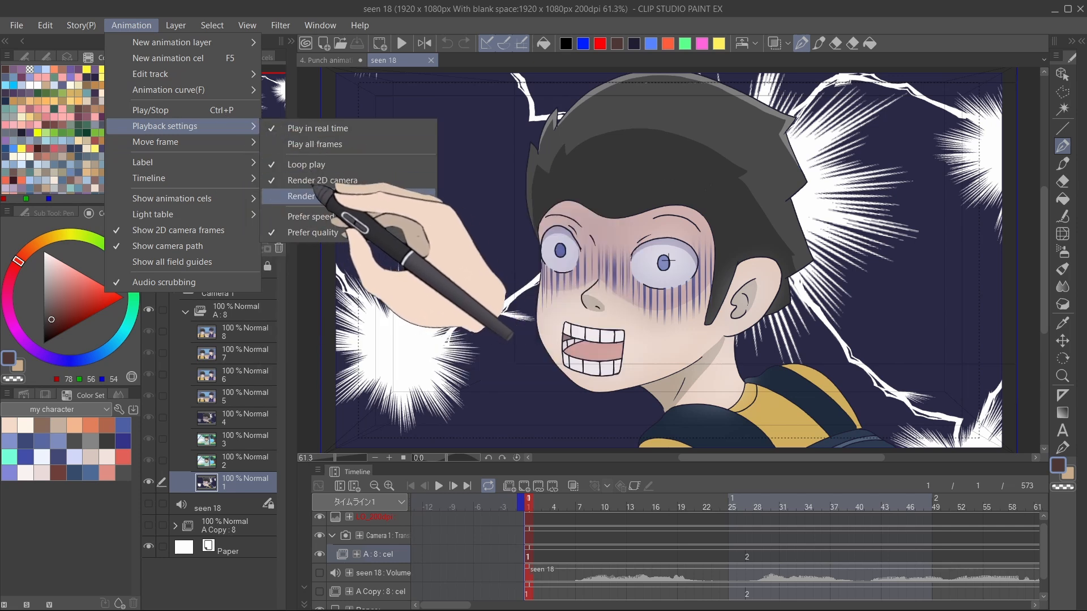
left_click(316, 196)
key("space")
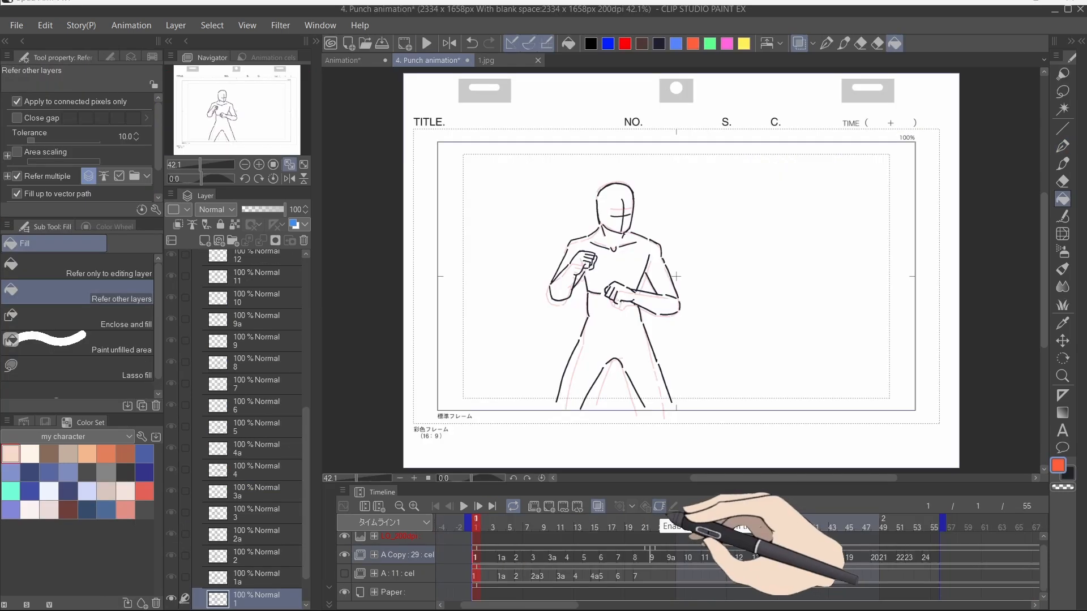
Step: Enable keyframes on the A Copy layer and add a transform keyframe at frame 55
left_click(661, 507)
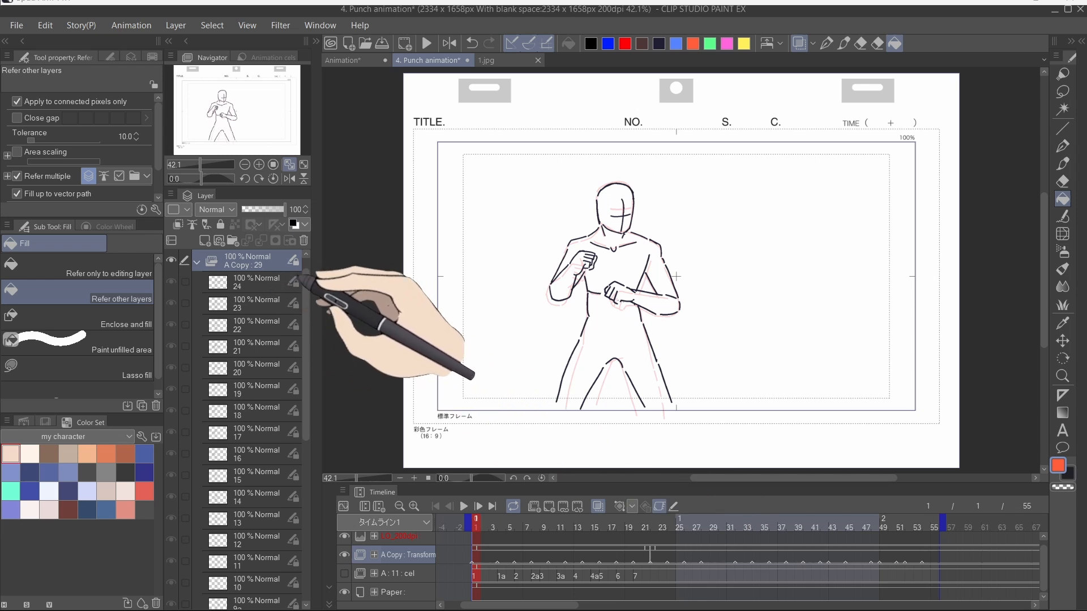
left_click_drag(306, 407, 309, 594)
left_click(660, 507)
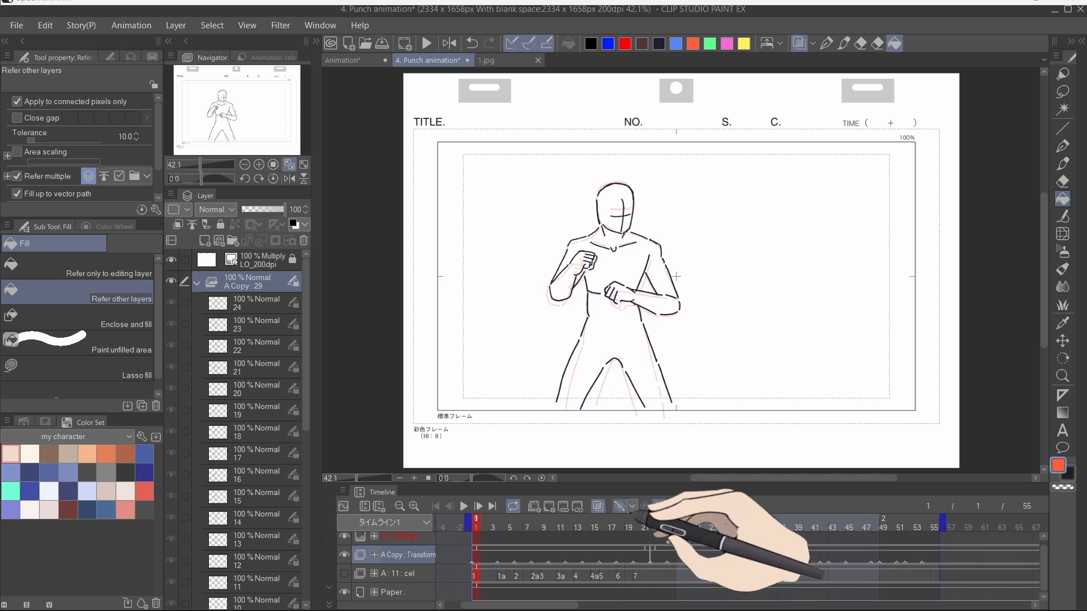
left_click_drag(562, 521, 956, 560)
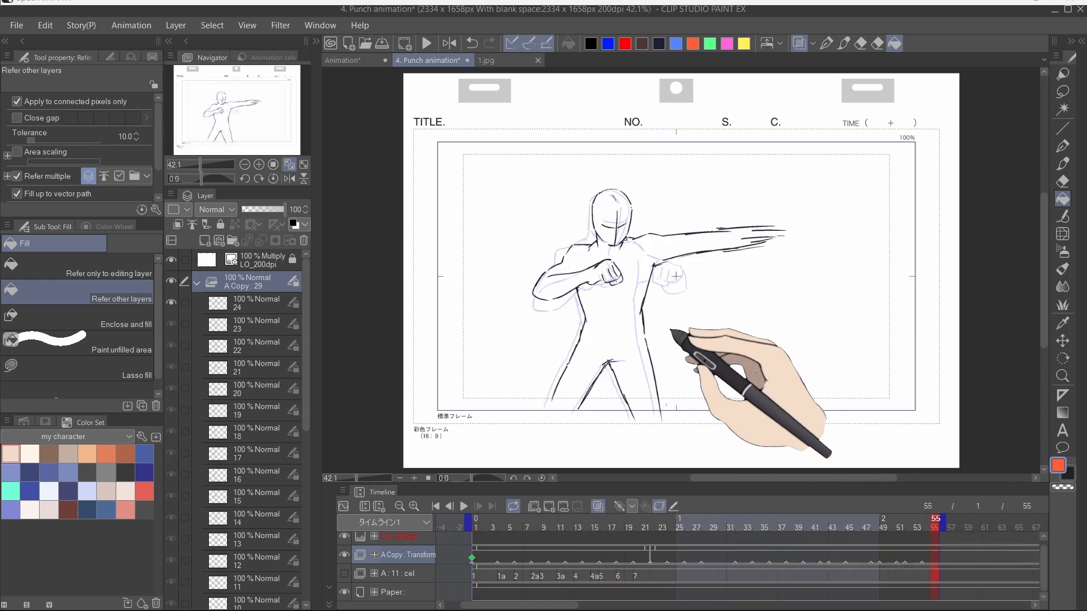
left_click(645, 506)
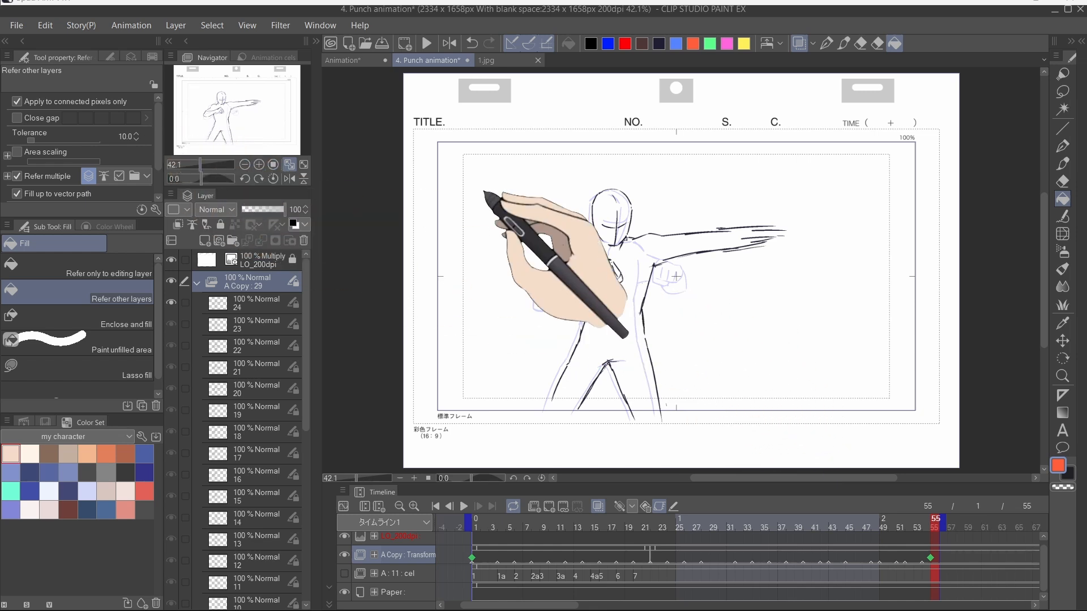
Step: With the Object tool, shift the A Copy layer to the right at frame 55 and play the result
key("o")
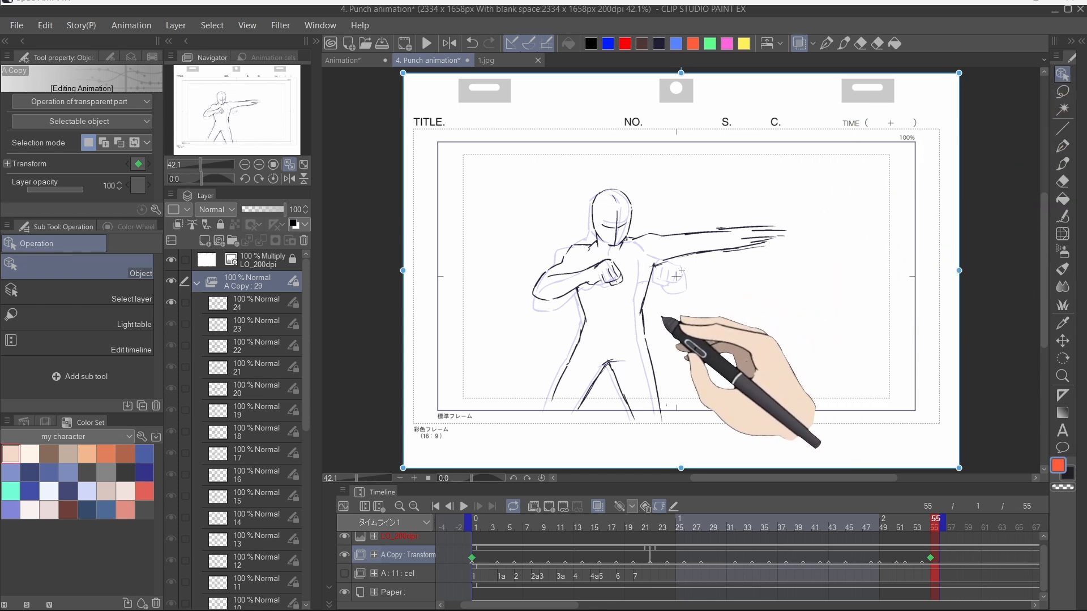
left_click_drag(681, 270, 661, 271)
left_click_drag(603, 292, 725, 292)
left_click(464, 506)
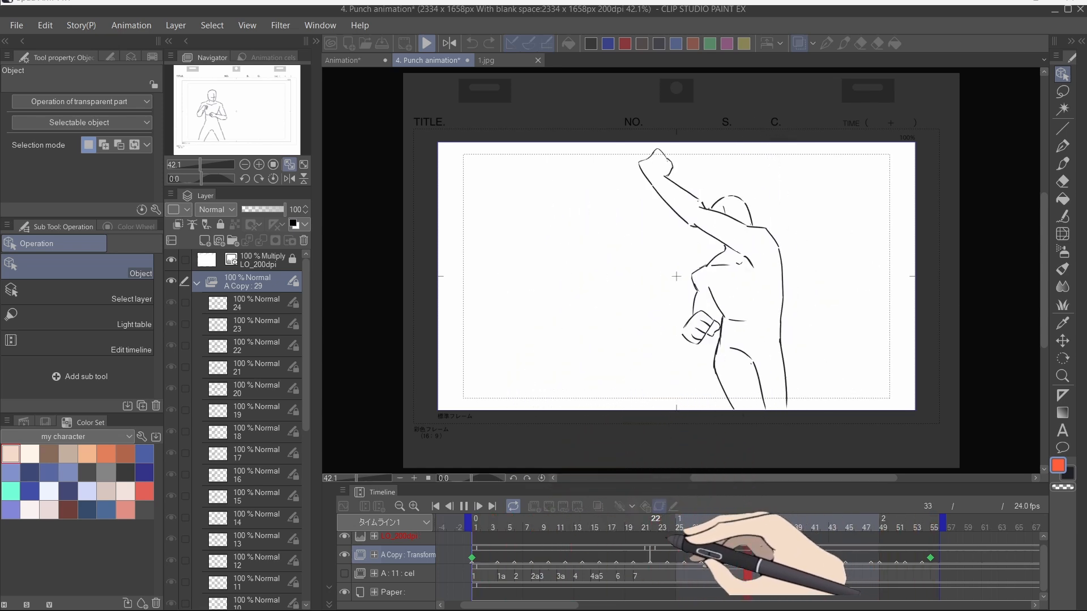
Step: Return to frame 1 and add a 2D camera folder containing the A Copy animation folder
left_click(671, 536)
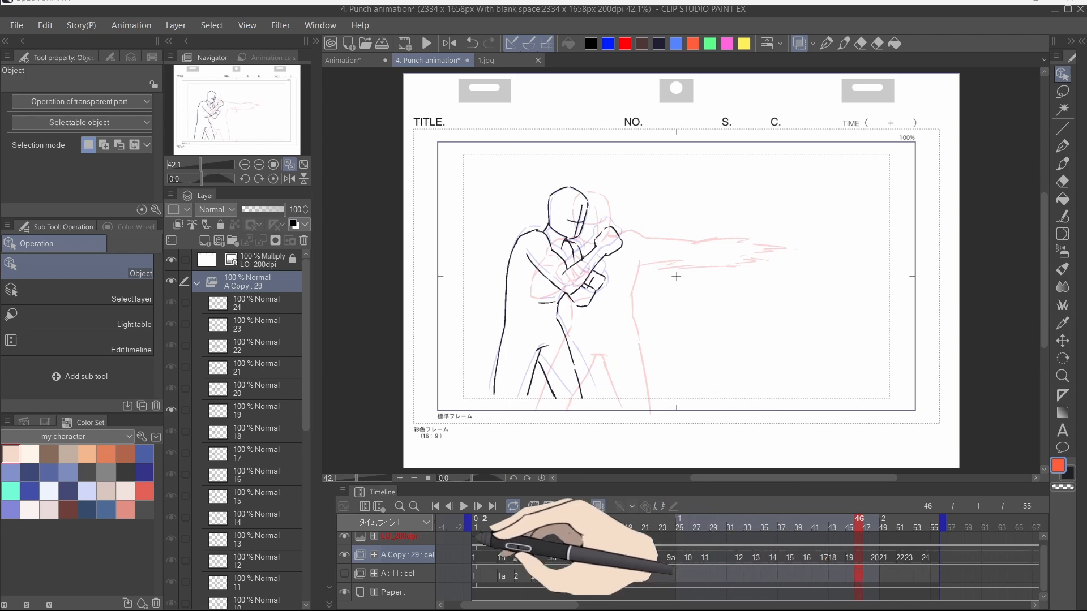
left_click(478, 554)
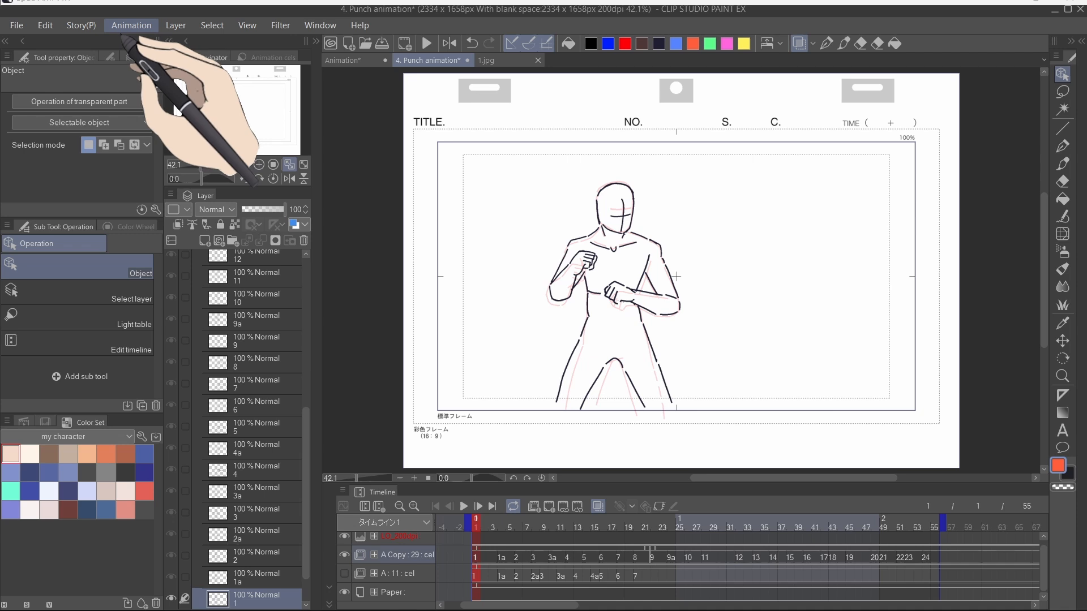
left_click(129, 26)
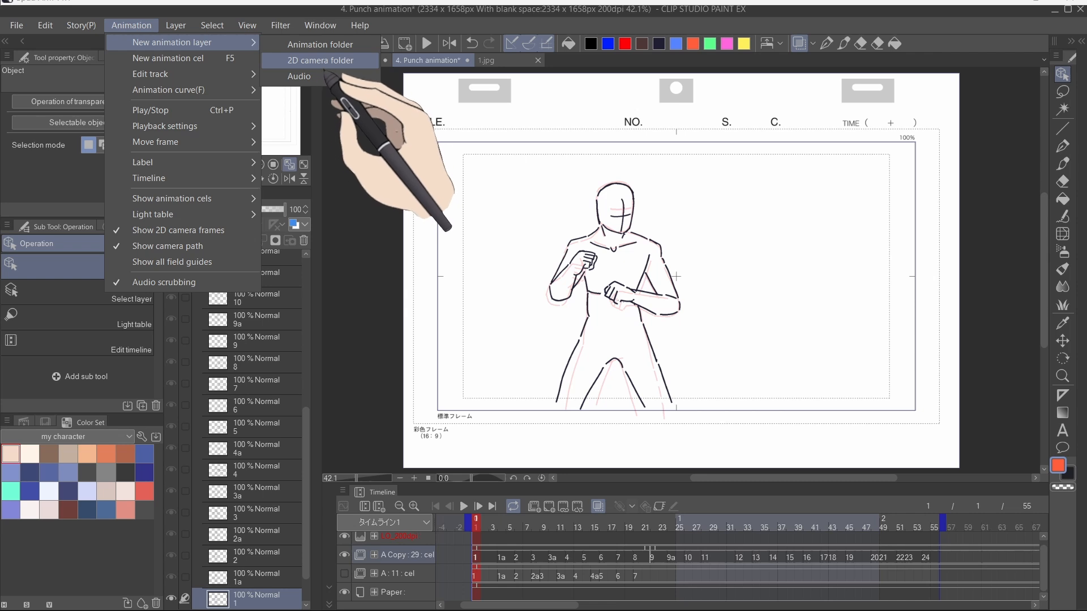
left_click(326, 64)
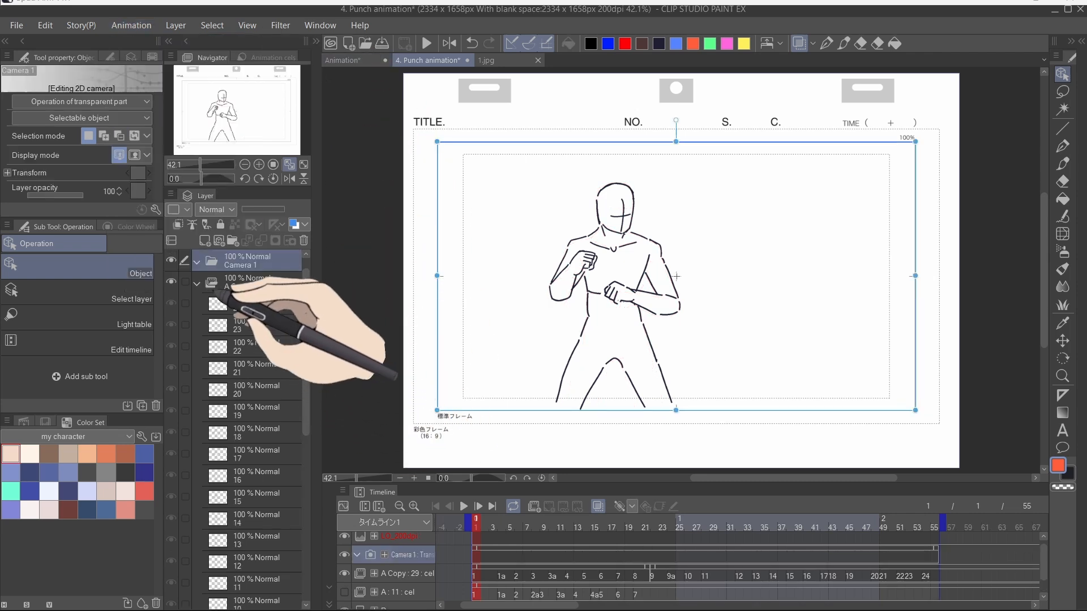
left_click(197, 283)
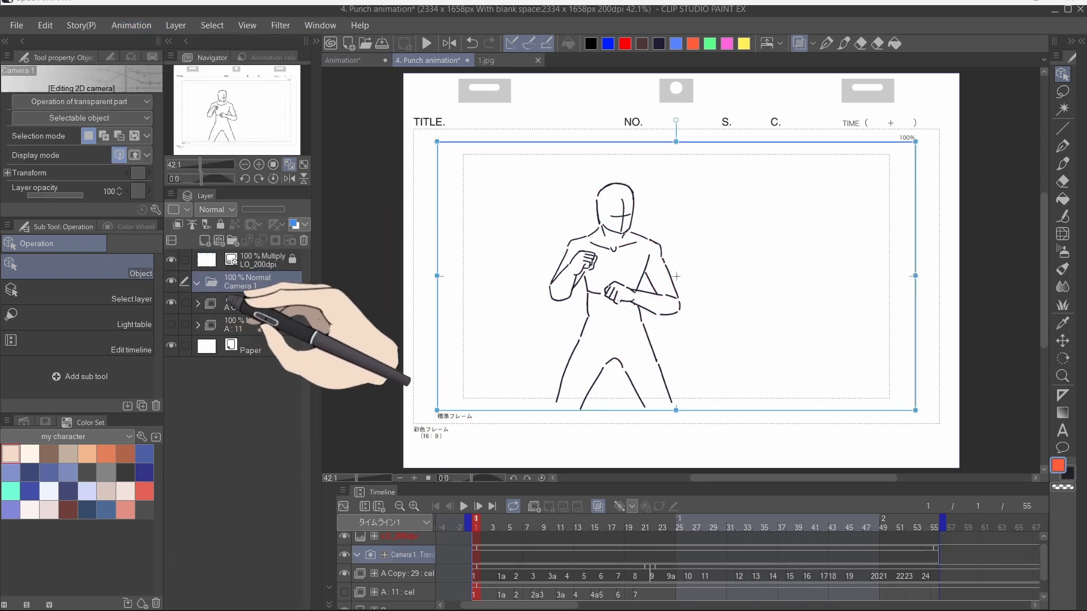
left_click(197, 283)
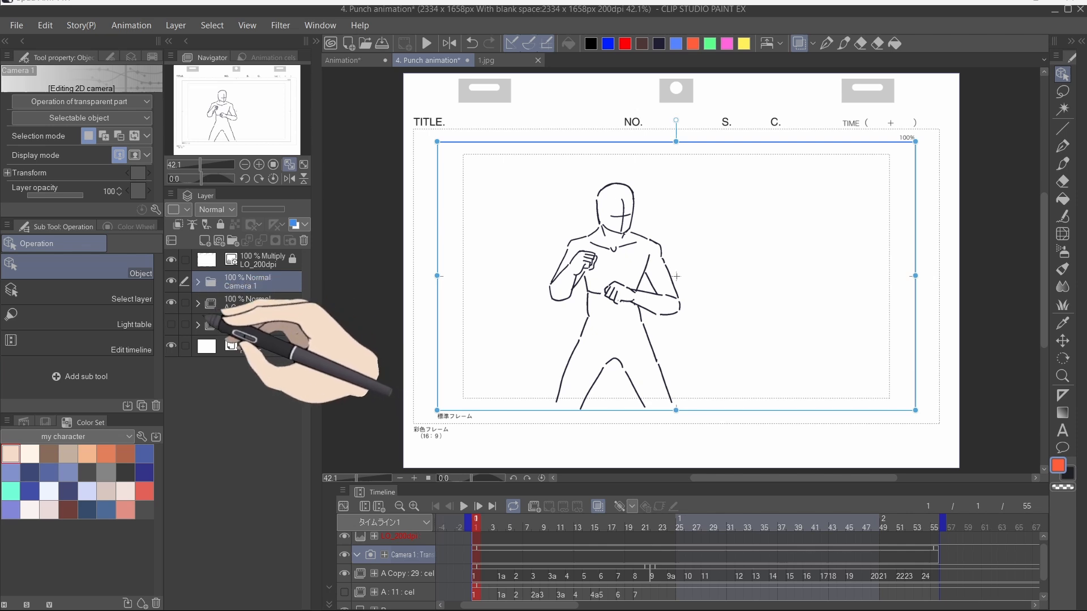
Step: Rename the A Copy animation folder to B inside the Camera 1 folder
double_click(235, 307)
type("B")
key("Return")
left_click_drag(258, 310, 259, 291)
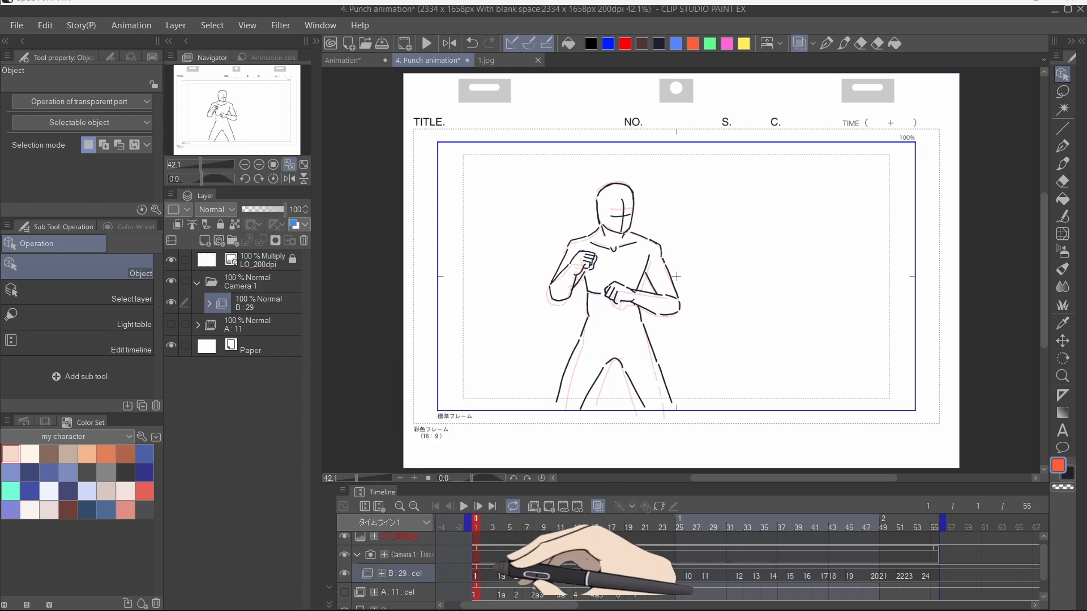
Step: Add a camera keyframe at frame 1 and shrink the camera frame onto the figure's upper body
left_click(492, 560)
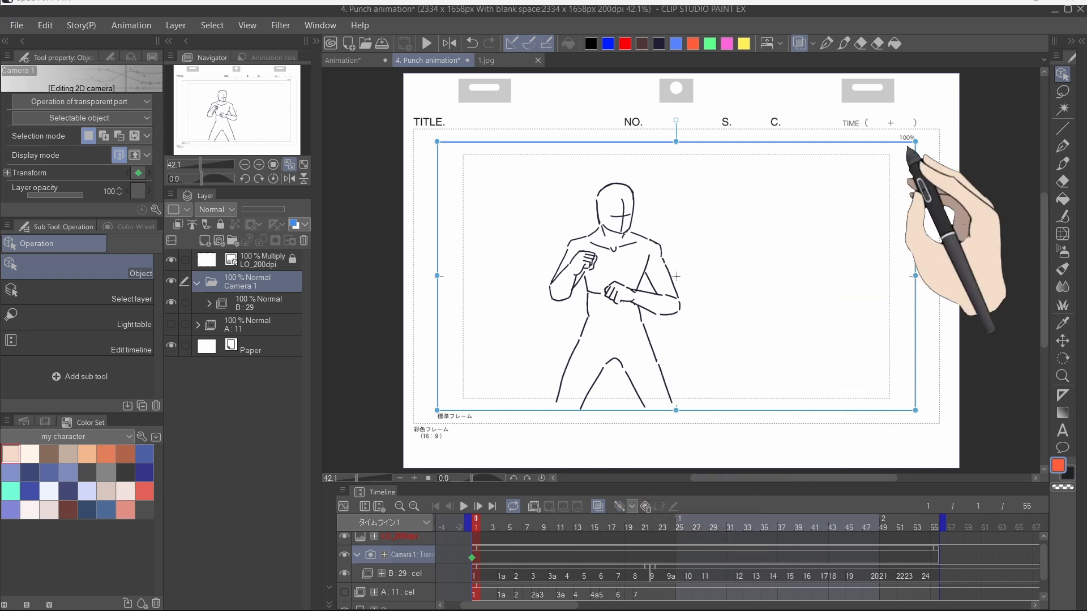
left_click_drag(915, 141, 633, 301)
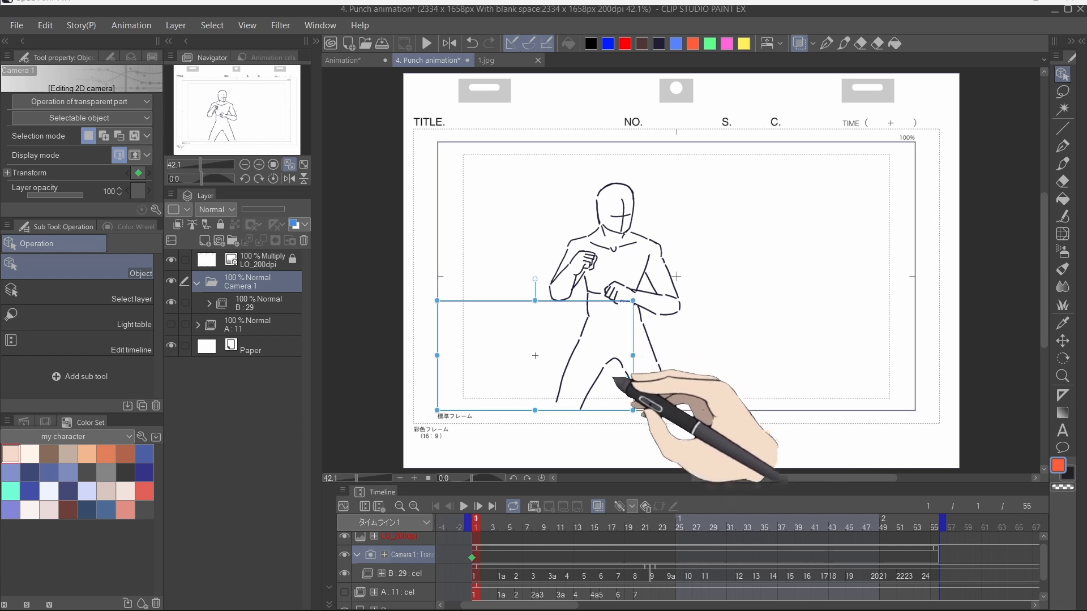
left_click_drag(539, 359, 611, 236)
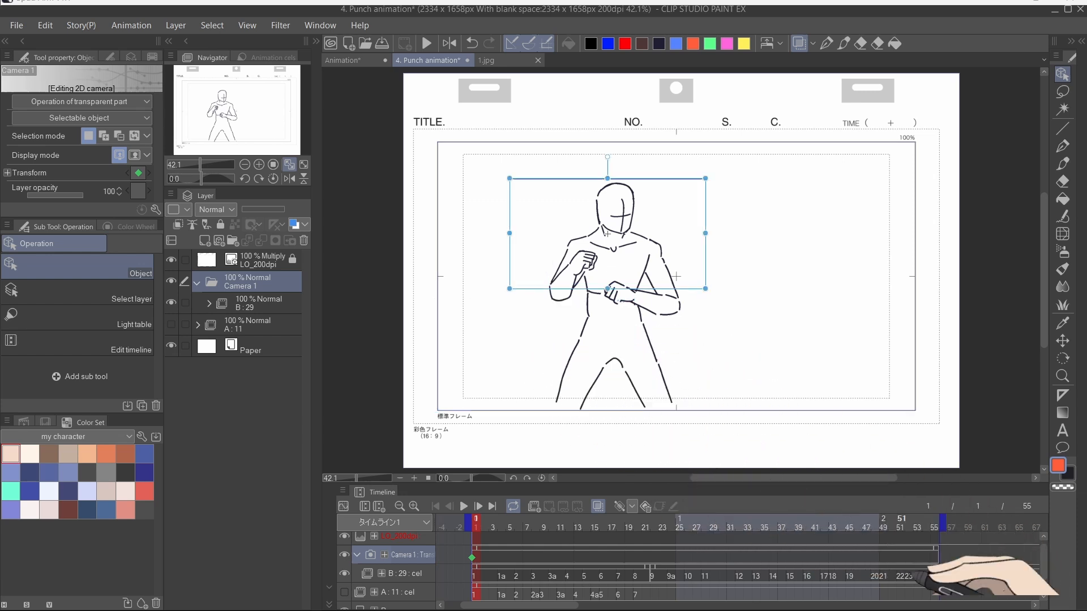
Step: At frame 55, enlarge the camera frame back to cover the full frame
left_click(935, 554)
left_click_drag(706, 289, 914, 421)
left_click_drag(510, 179, 439, 150)
left_click_drag(708, 354, 711, 360)
Step: Disable Render before starting playback, preview the camera zoom from frame 1, and save the file
left_click(475, 526)
left_click(343, 491)
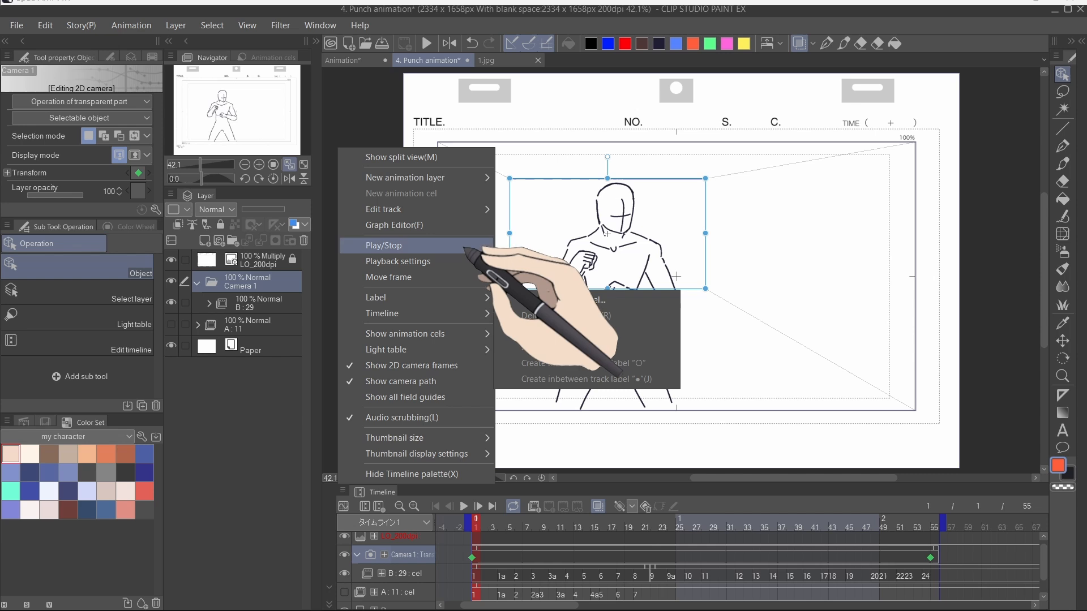
mouse_move(470, 266)
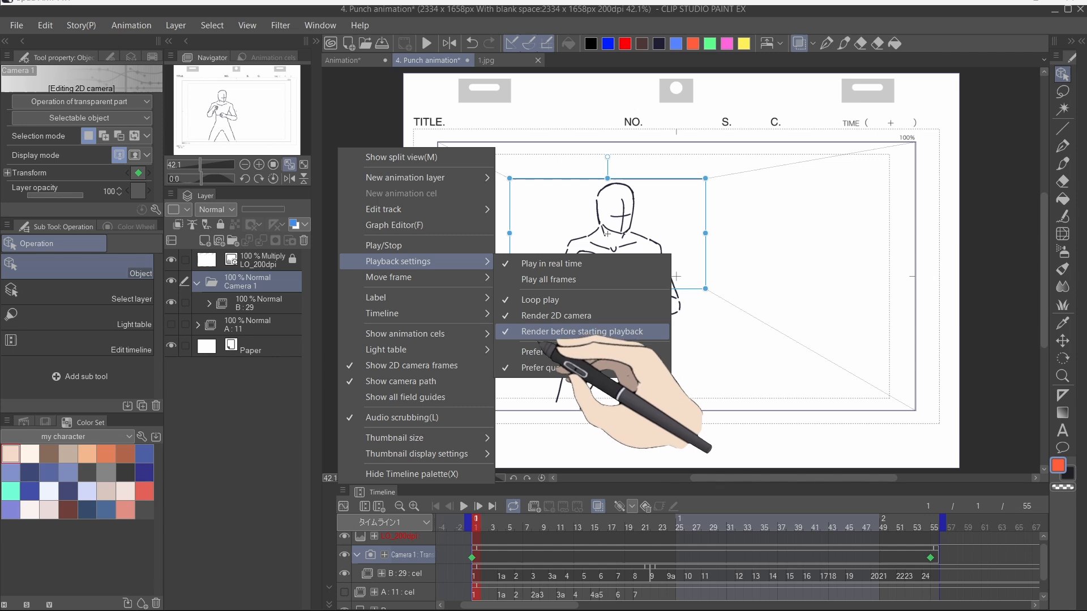
left_click(558, 333)
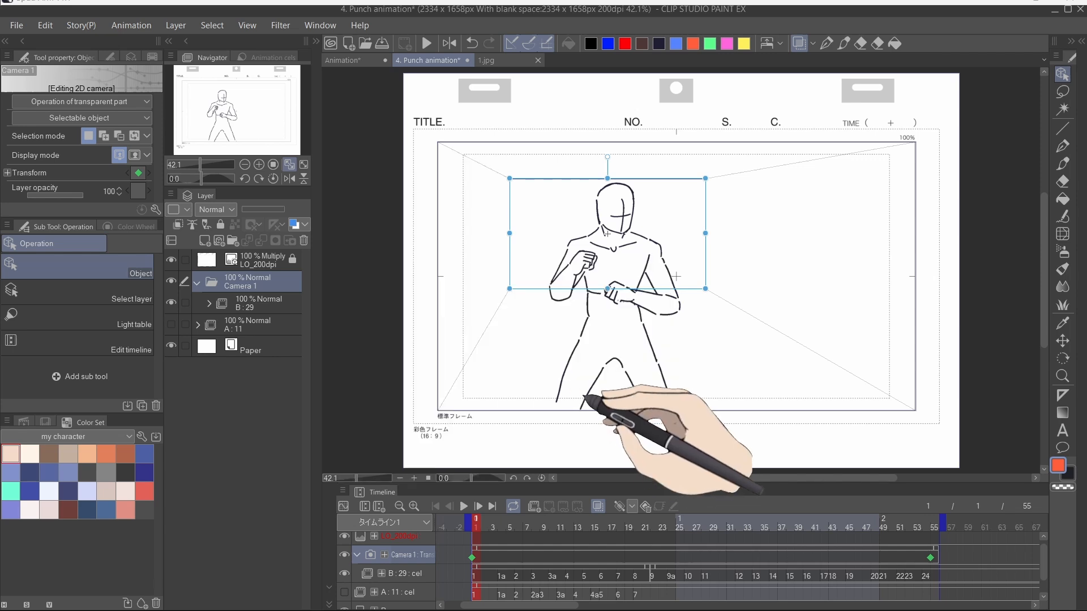
key("space")
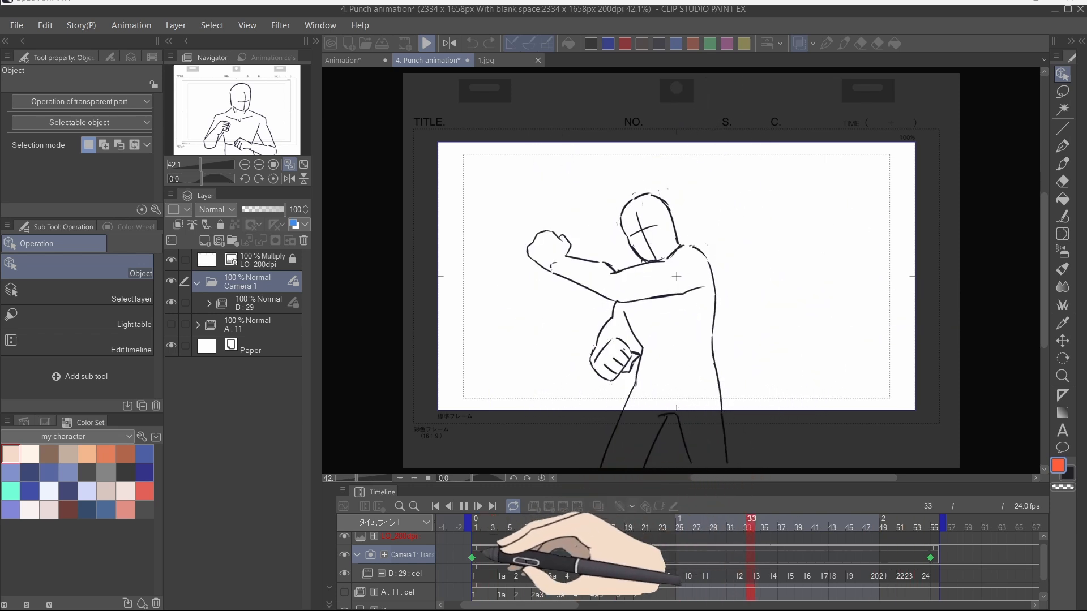
key("ctrl+s")
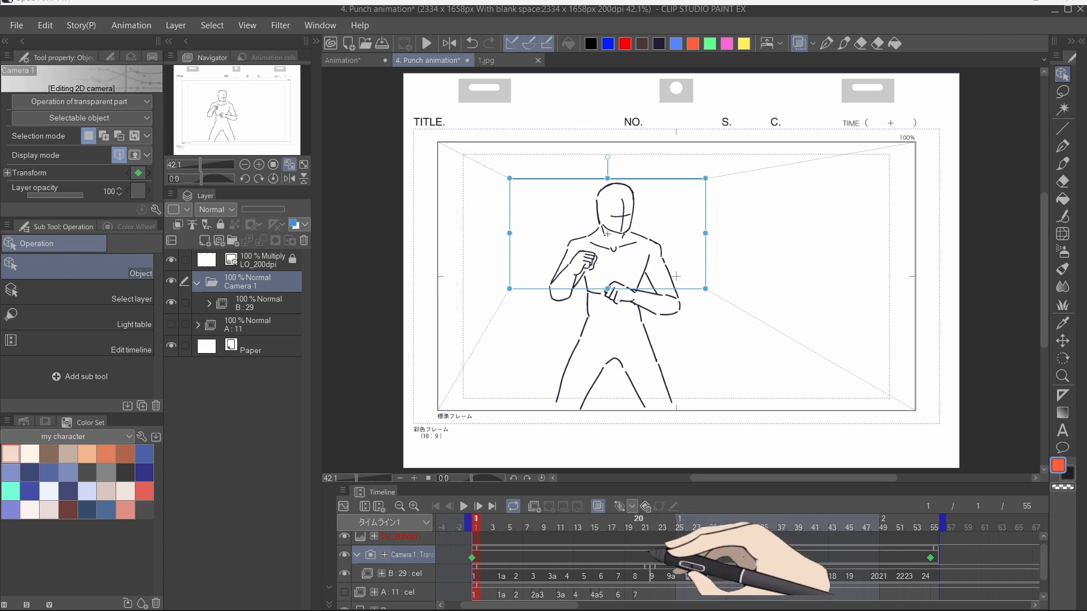
Step: At frame 10, enlarge the camera frame slightly around the punching figure to add a camera keyframe
left_click(555, 527)
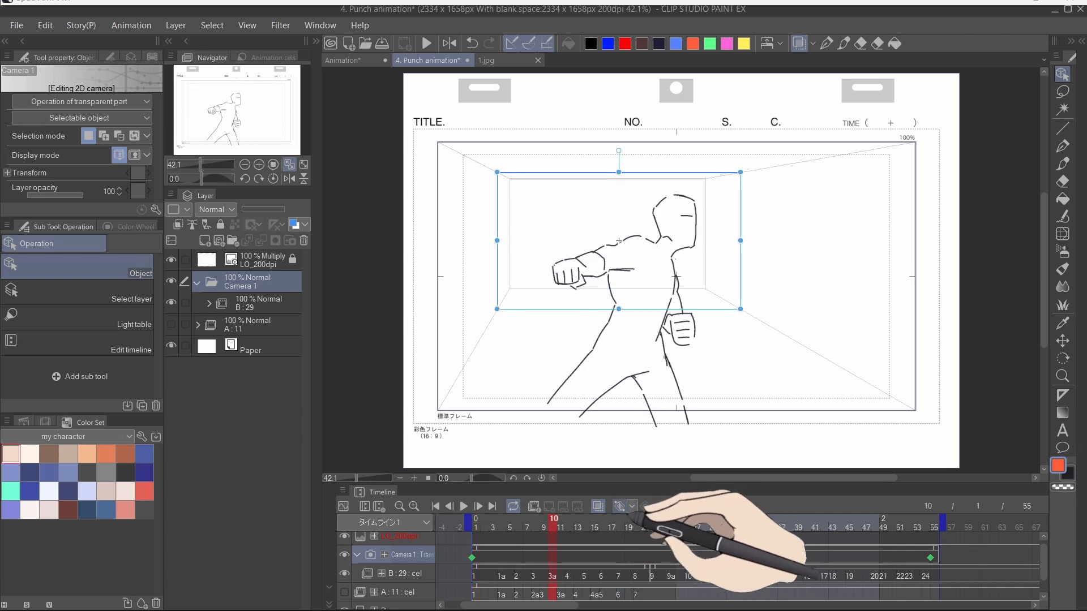
left_click_drag(740, 309, 789, 336)
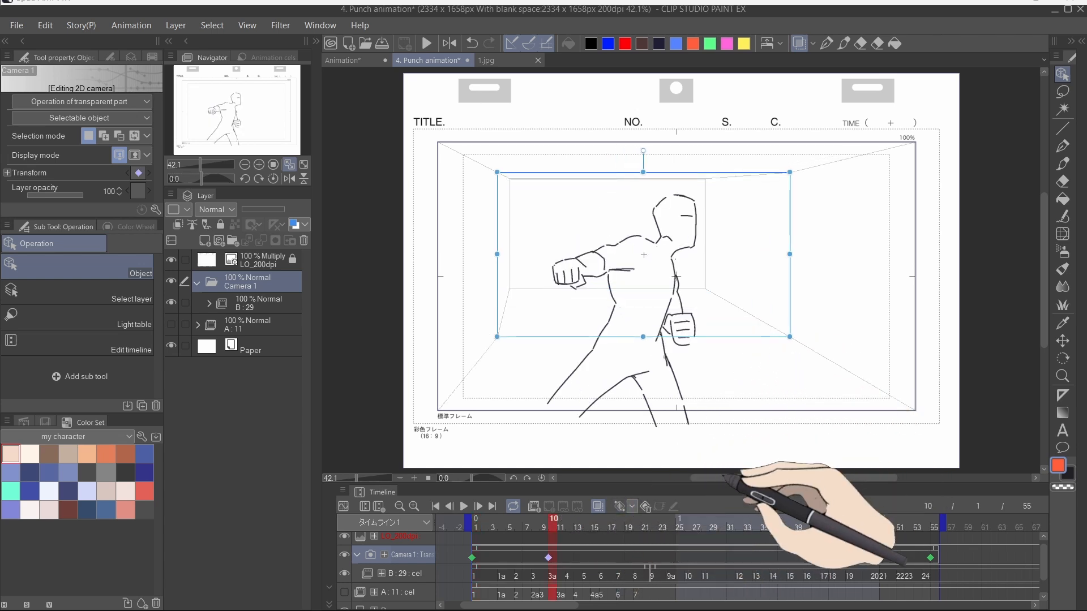
left_click(612, 527)
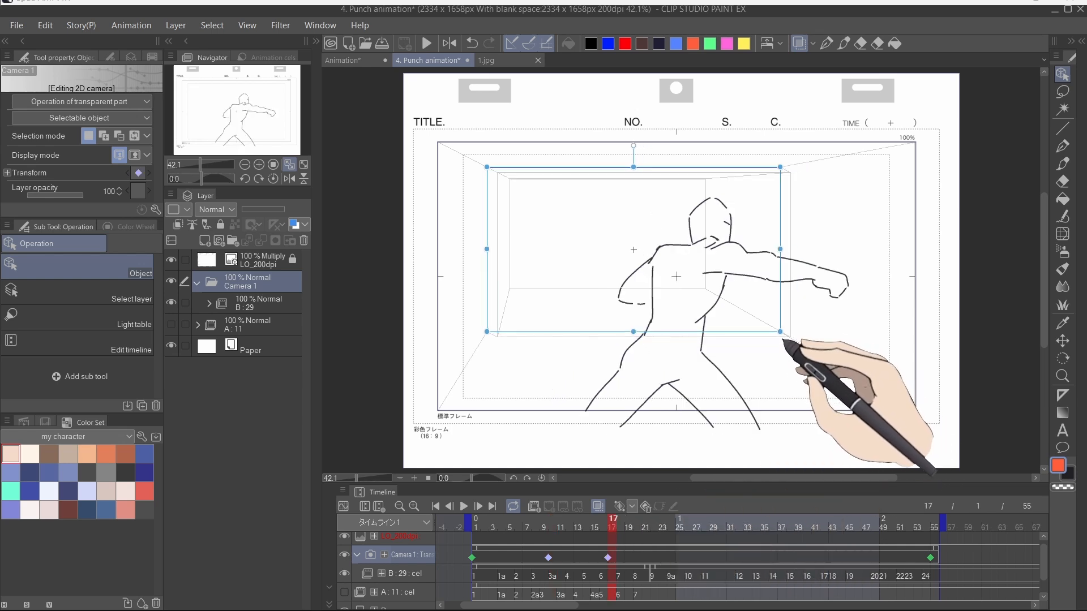
Step: At frame 16, shrink the camera frame from its bottom edge to zoom in on the figure
left_click(501, 527)
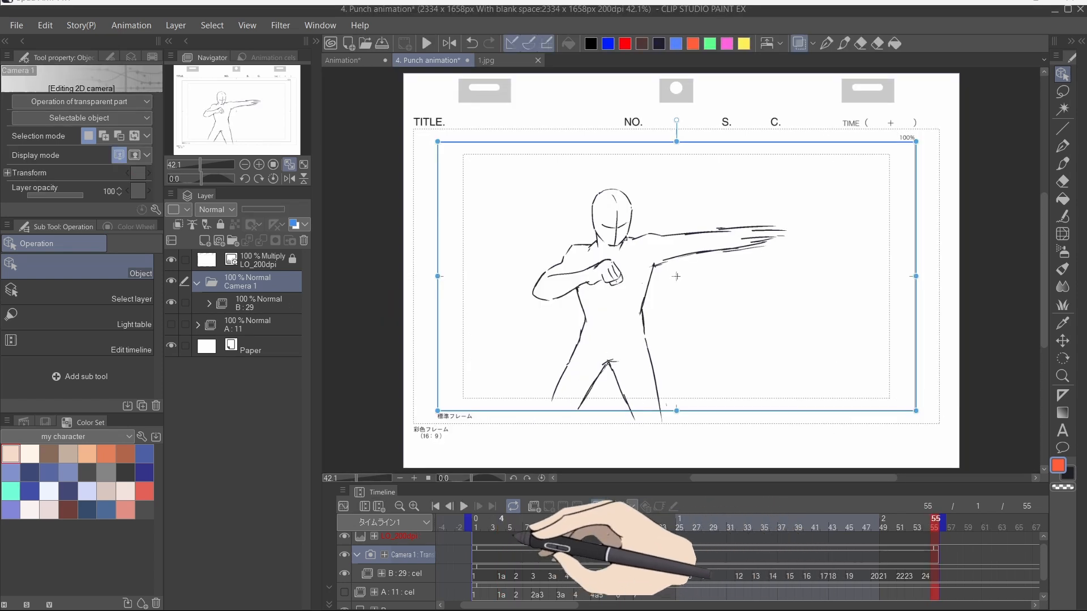
left_click(477, 527)
left_click(603, 527)
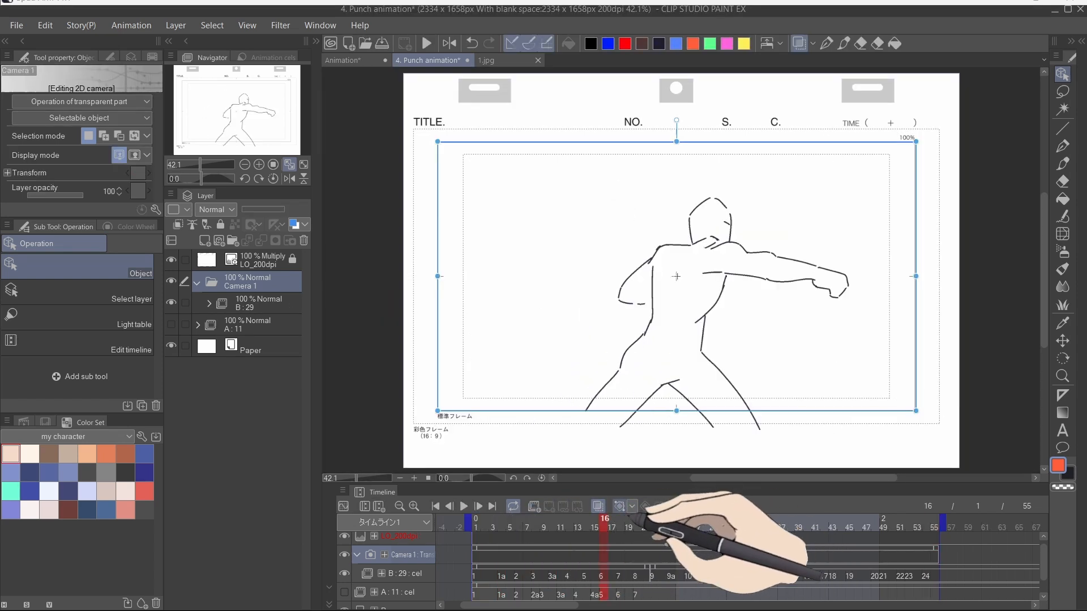
left_click_drag(676, 411, 677, 255)
Step: Move the zoom keyframe to about frame 35 and resize the camera frame at frame 1 back to full size
left_click_drag(603, 528, 461, 532)
left_click_drag(619, 557, 771, 558)
left_click_drag(550, 529, 495, 529)
left_click(620, 507)
left_click_drag(677, 257, 651, 419)
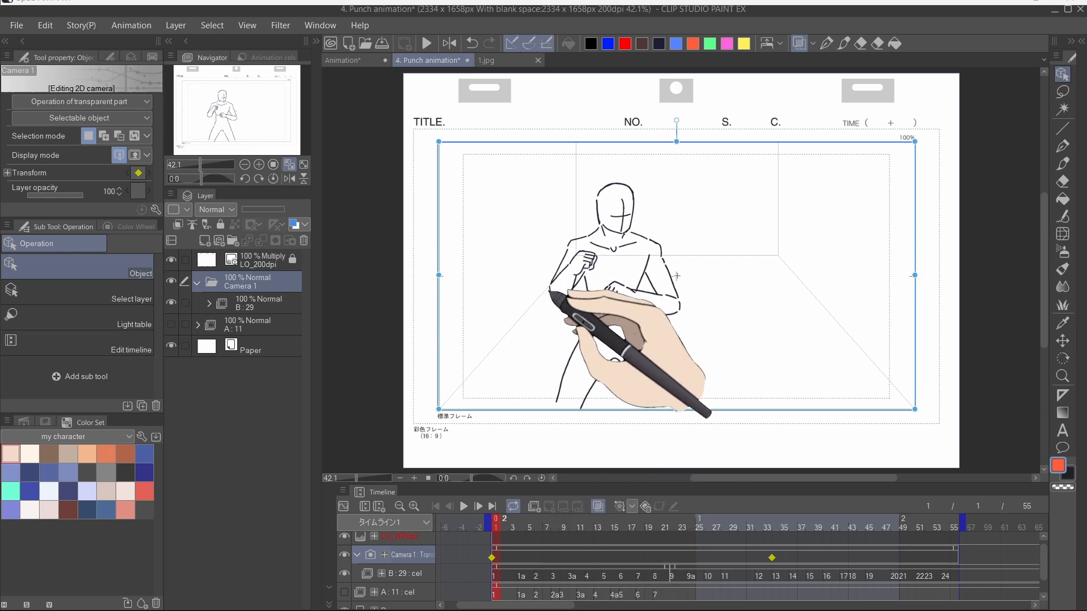
Step: Add camera tilt keyframes by rotating the camera frame at several frames, and preview the playback
key("space")
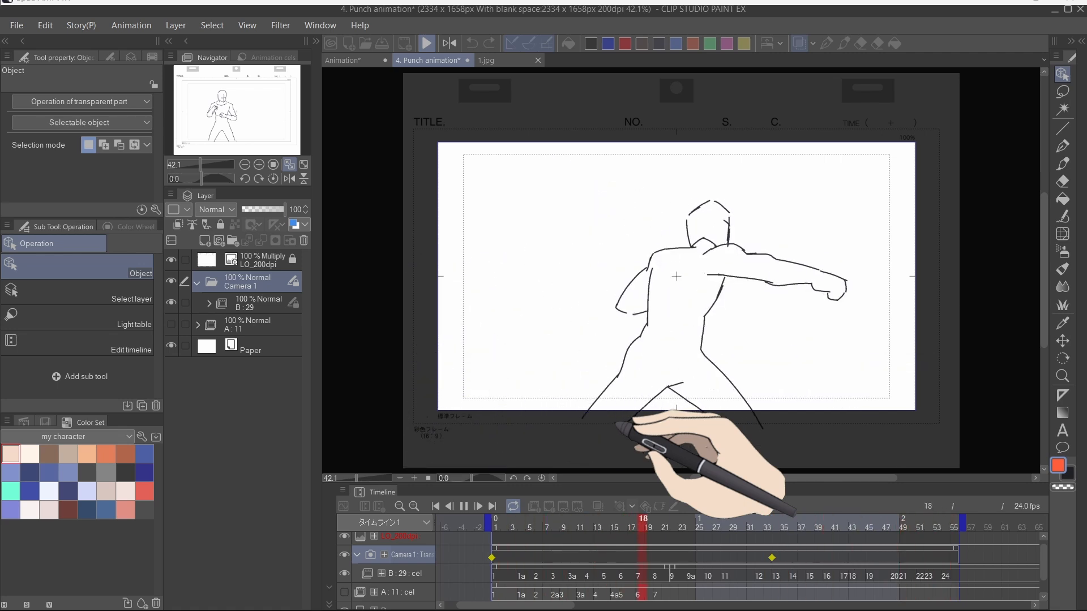
left_click(1076, 137)
left_click_drag(676, 120, 761, 157)
left_click(633, 507)
left_click(654, 547)
left_click_drag(628, 558, 908, 559)
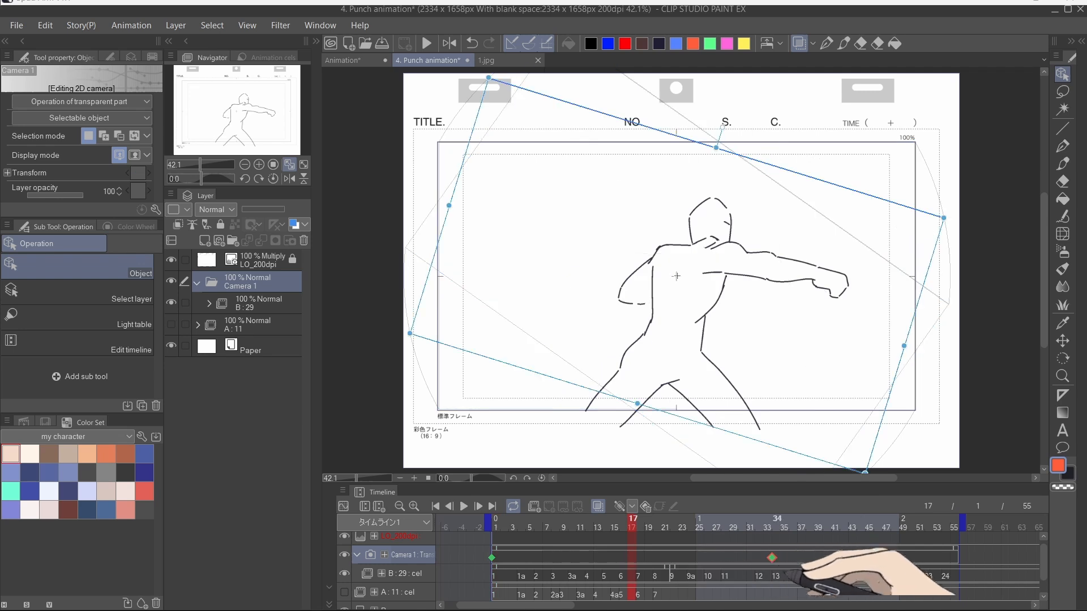
left_click_drag(722, 128, 606, 137)
left_click(493, 526)
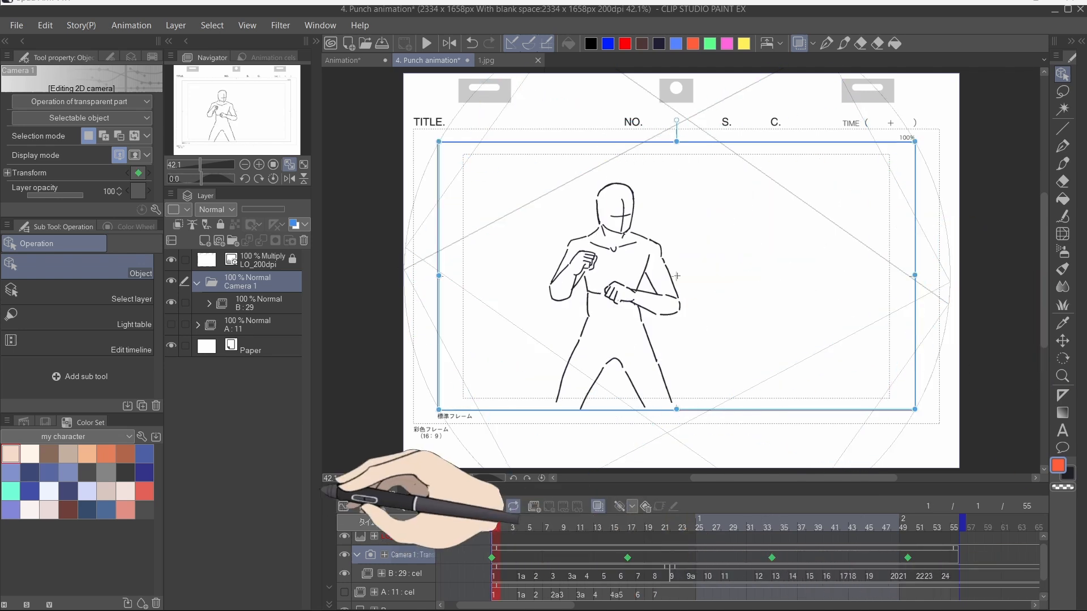
key("space")
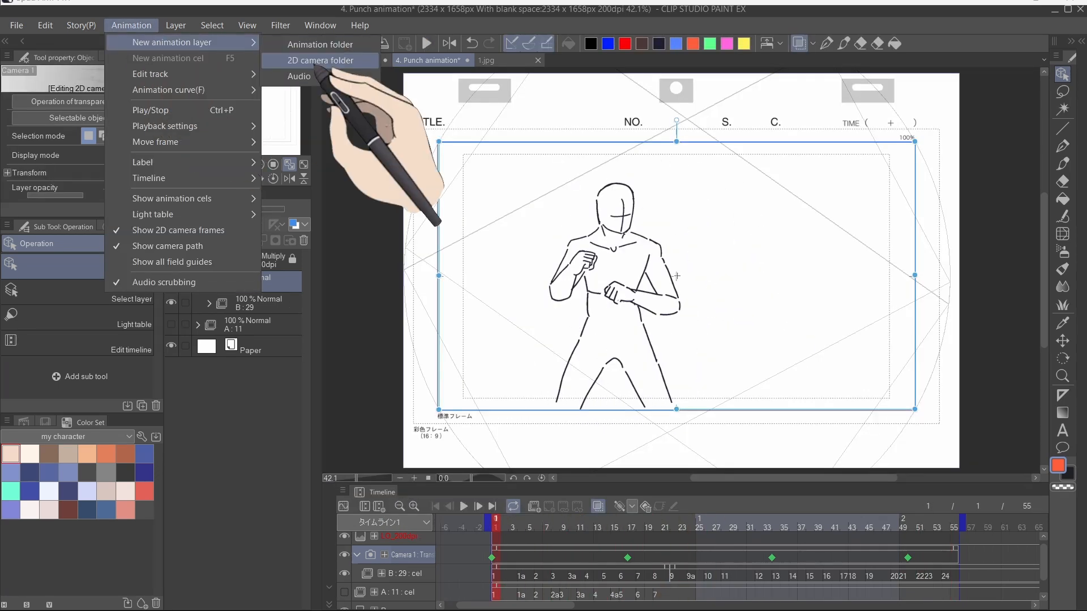
Step: Set the nested Camera 2 folder's tilt keyframe at frame 16 and play back the combined camera motion from frame 1
left_click(624, 518)
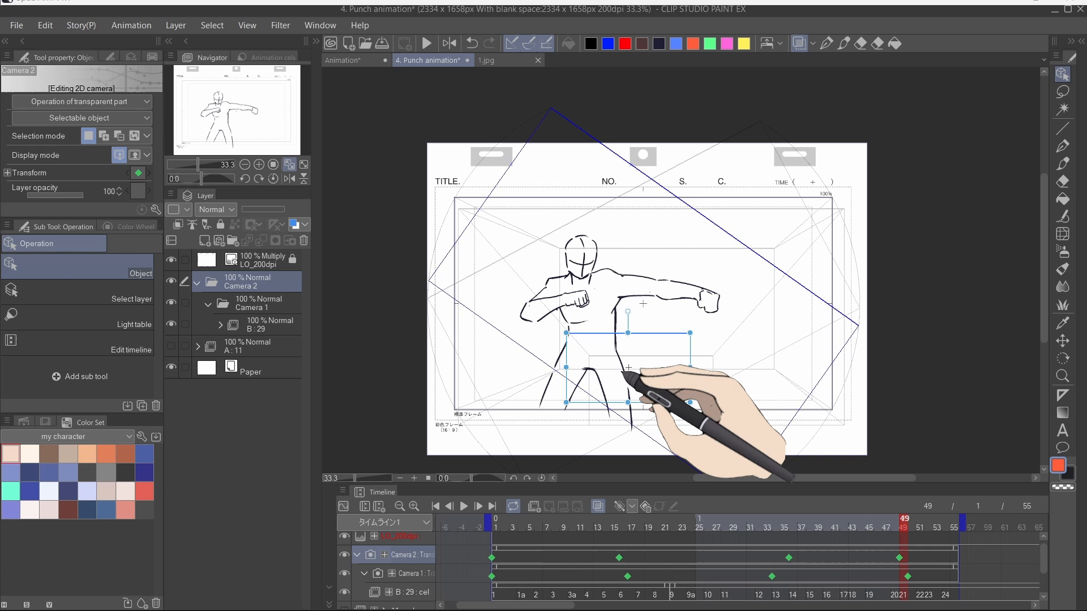
left_click(495, 522)
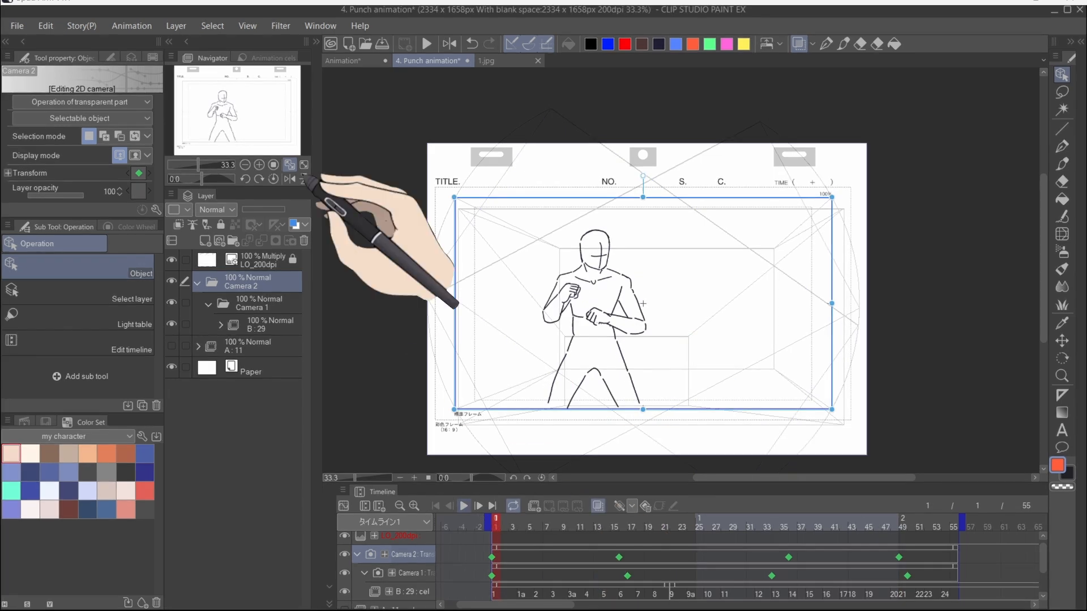
key("space")
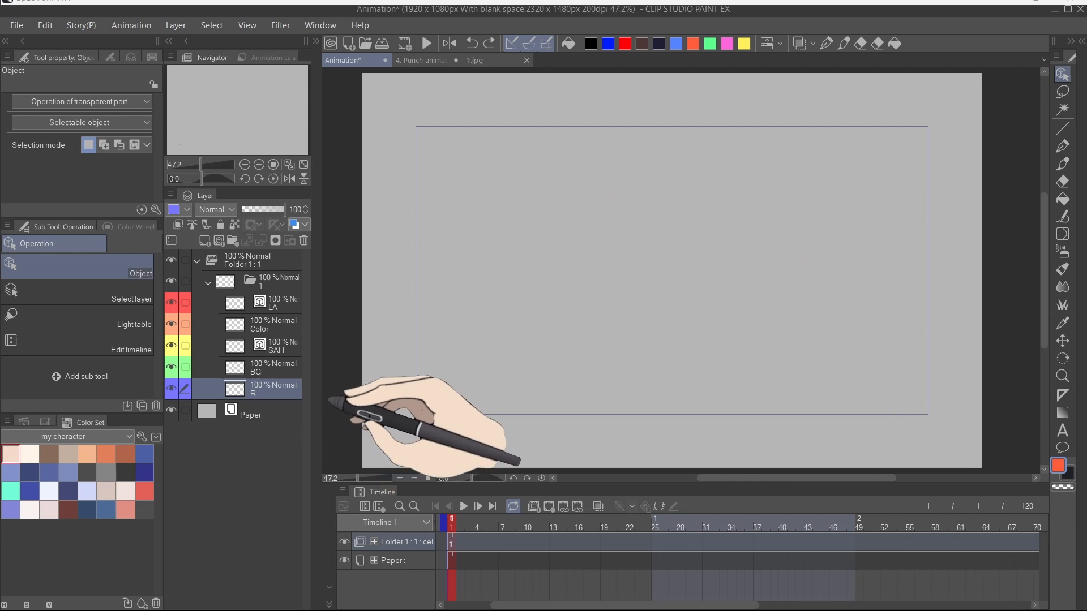
Step: Pick the G-pen in dark navy, zoom into the animation canvas, and draw then undo a few test strokes
key("p")
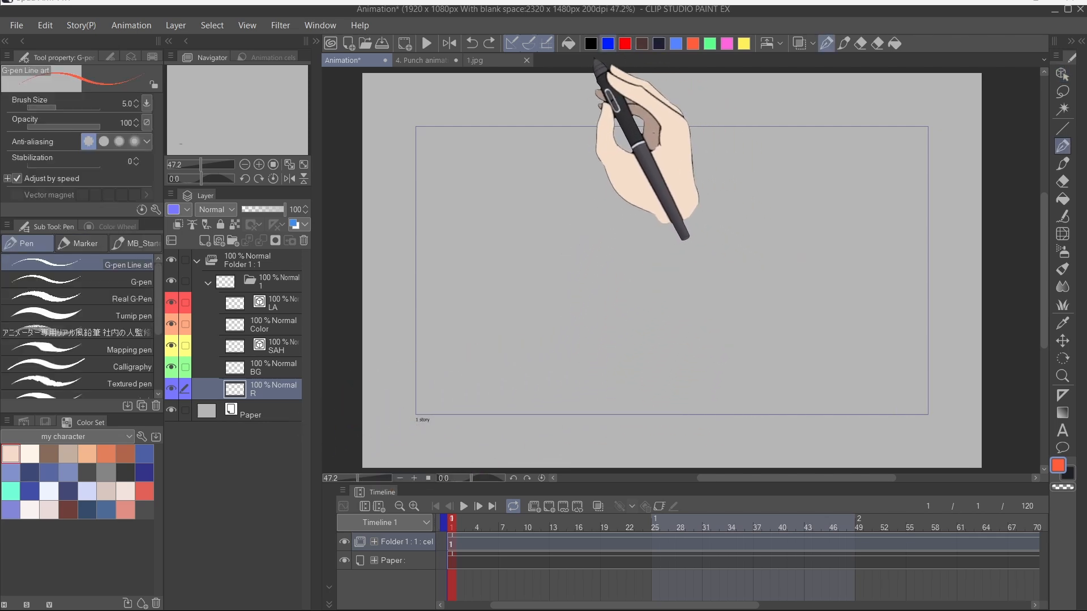
left_click(659, 43)
scroll(670, 260, "up", 2)
scroll(670, 260, "up", 3)
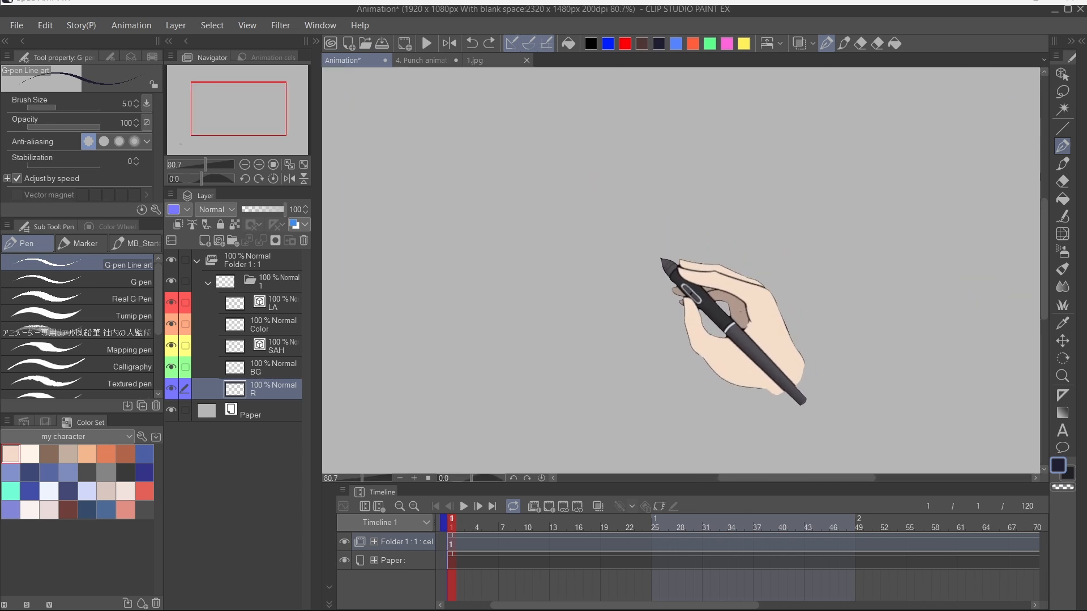
left_click_drag(636, 152, 641, 336)
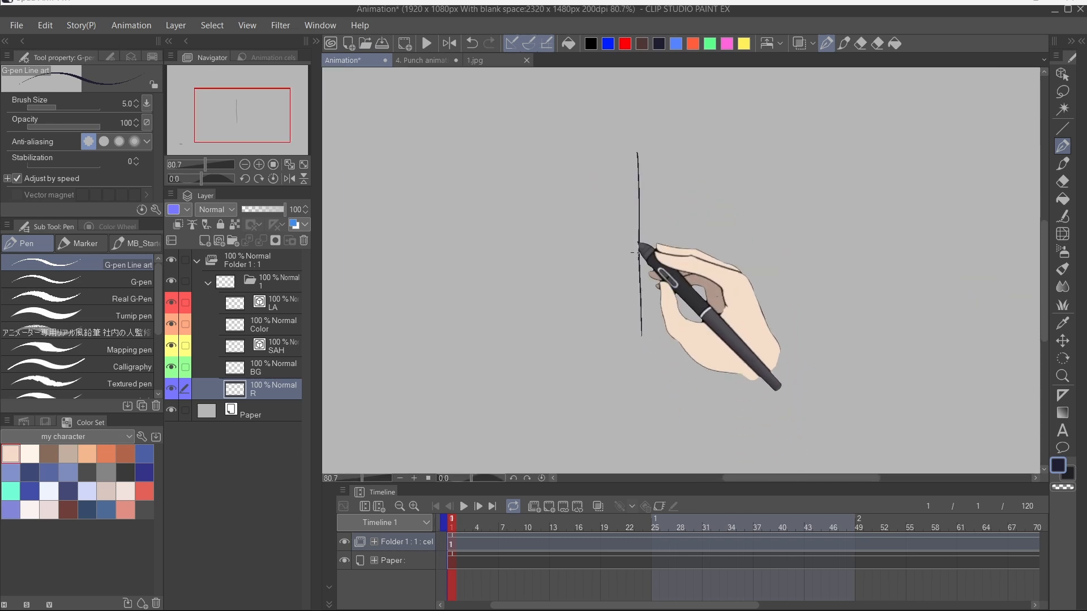
left_click_drag(642, 160, 641, 293)
key("ctrl+z")
mouse_move(673, 149)
left_mouse_down()
mouse_move(583, 189)
mouse_move(645, 320)
mouse_move(701, 160)
mouse_move(585, 169)
mouse_move(573, 218)
left_mouse_up()
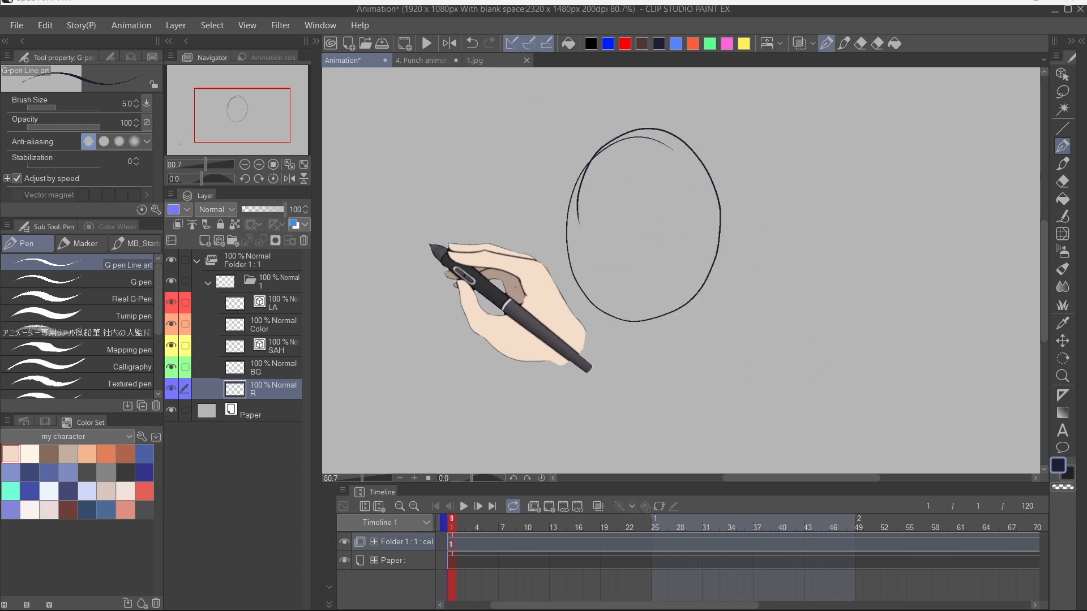
key("ctrl+z")
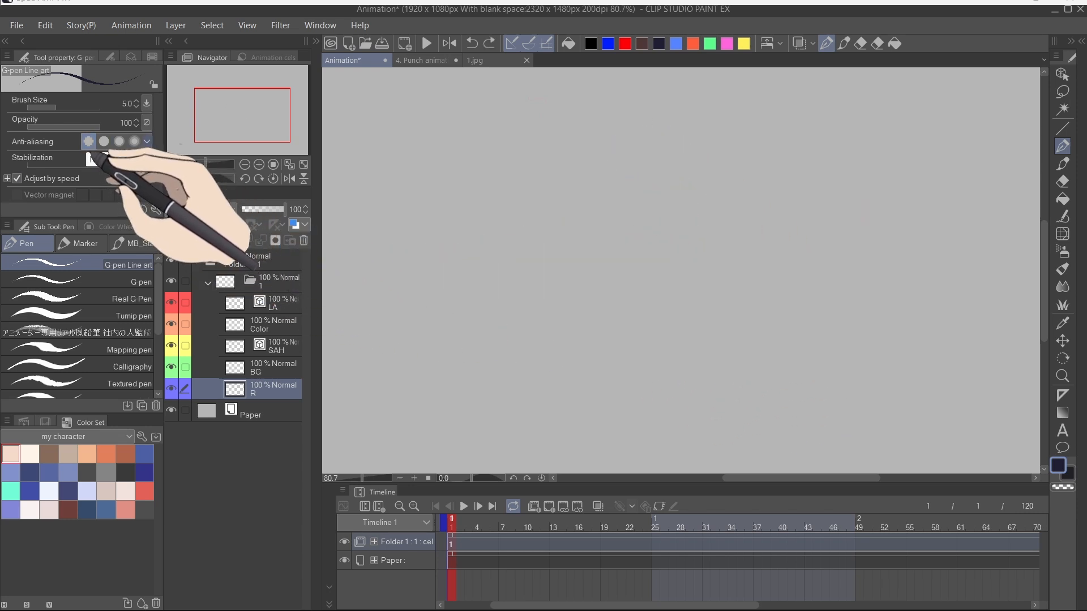
Step: Sketch a rough head with hair and face guidelines on the R layer
mouse_move(622, 111)
left_mouse_down()
mouse_move(614, 120)
mouse_move(719, 223)
left_mouse_up()
left_click_drag(531, 226, 743, 215)
left_click_drag(730, 206, 725, 264)
mouse_move(548, 208)
left_mouse_down()
mouse_move(526, 240)
mouse_move(553, 265)
left_mouse_up()
left_click_drag(554, 132, 708, 135)
mouse_move(707, 135)
left_mouse_down()
mouse_move(744, 197)
mouse_move(747, 278)
left_mouse_up()
left_click_drag(561, 118, 520, 249)
left_click_drag(557, 198, 651, 212)
left_click_drag(632, 214, 732, 231)
left_click_drag(606, 336, 655, 340)
Step: Lower the R sketch layer to 42% opacity and ink the face's line art on a new Layer 1
left_click(261, 209)
left_click(274, 304)
scroll(634, 181, "up", 3)
left_click_drag(512, 148, 797, 120)
left_click_drag(437, 231, 753, 229)
left_click(1063, 217)
left_click(696, 338, "ctrl")
left_click(141, 329)
left_click(141, 349)
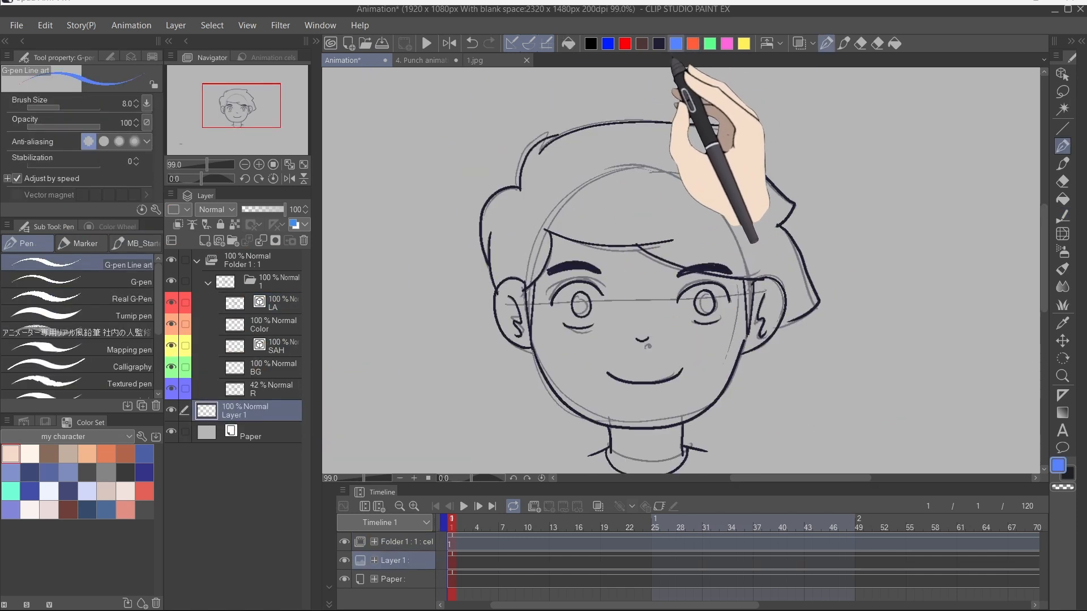
Step: Draw blue shadow guides over the hair, ears and neck on Layer 1, fade it to 39% opacity and hide the sketch
left_click_drag(545, 208, 672, 190)
mouse_move(672, 191)
left_mouse_down()
mouse_move(767, 248)
mouse_move(804, 306)
left_mouse_up()
left_click_drag(531, 205, 513, 282)
left_click_drag(601, 198, 552, 232)
left_click_drag(672, 215, 631, 242)
left_click_drag(764, 258, 731, 271)
key("ctrl+s")
left_click_drag(551, 306, 566, 324)
left_click_drag(602, 295, 592, 324)
left_click_drag(677, 307, 695, 322)
left_click_drag(730, 304, 719, 322)
left_click_drag(511, 298, 519, 335)
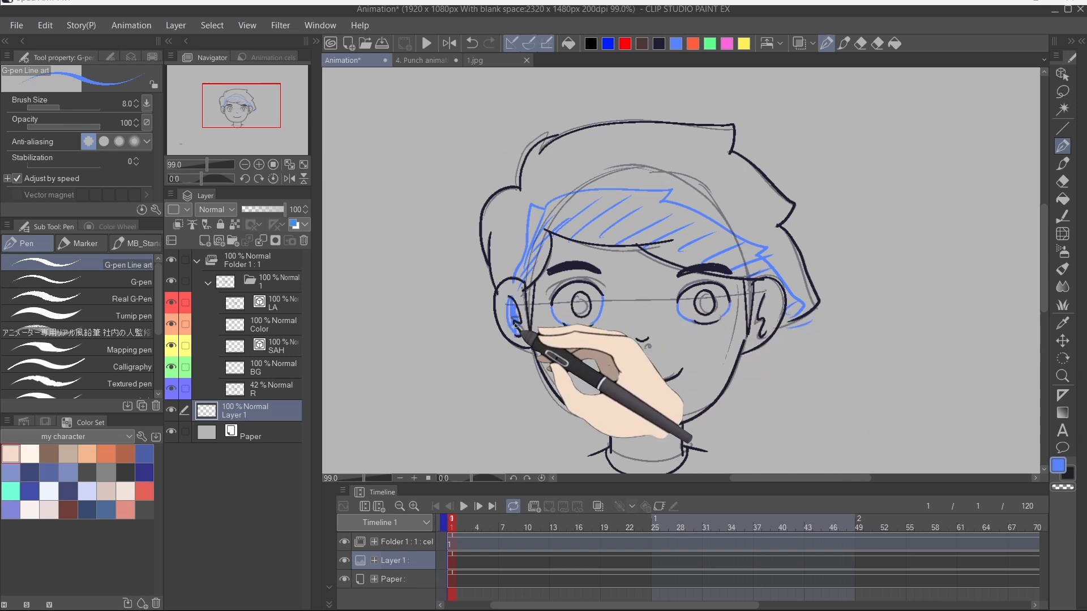
left_click_drag(766, 295, 763, 334)
left_click_drag(657, 410, 656, 358)
left_click_drag(614, 391, 678, 378)
left_click_drag(651, 317, 624, 405)
left_click_drag(625, 372, 617, 378)
left_click_drag(552, 192, 571, 197)
left_click_drag(703, 226, 715, 229)
left_click_drag(481, 247, 476, 252)
left_click_drag(269, 210, 259, 209)
left_click(172, 389)
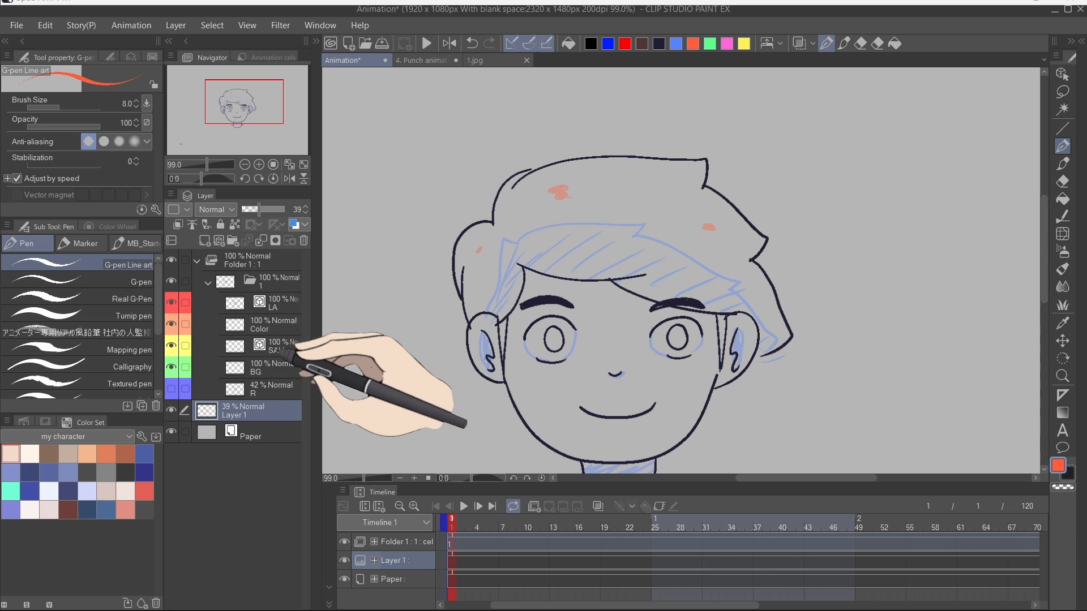
Step: Draw blue shadow boundary lines on the hair, eyes and neck on the SAH layer
left_click(277, 347)
left_click_drag(557, 247, 628, 164)
left_click(675, 44)
left_click_drag(440, 244, 757, 195)
left_click_drag(787, 259, 618, 146)
left_click_drag(561, 116, 820, 224)
left_click_drag(790, 242, 911, 383)
left_click_drag(453, 226, 650, 362)
left_click_drag(502, 166, 418, 328)
left_click_drag(509, 396, 445, 222)
left_click_drag(460, 221, 515, 275)
left_click_drag(585, 198, 557, 267)
left_click_drag(669, 299, 702, 301)
left_click_drag(891, 207, 867, 256)
left_click_drag(522, 360, 704, 341)
Step: Mark hair highlights with red circles and add pink and yellow eye details on the SAH layer
left_click(693, 44)
mouse_move(527, 205)
left_mouse_down()
mouse_move(530, 218)
mouse_move(568, 226)
left_mouse_up()
left_click_drag(889, 297, 890, 306)
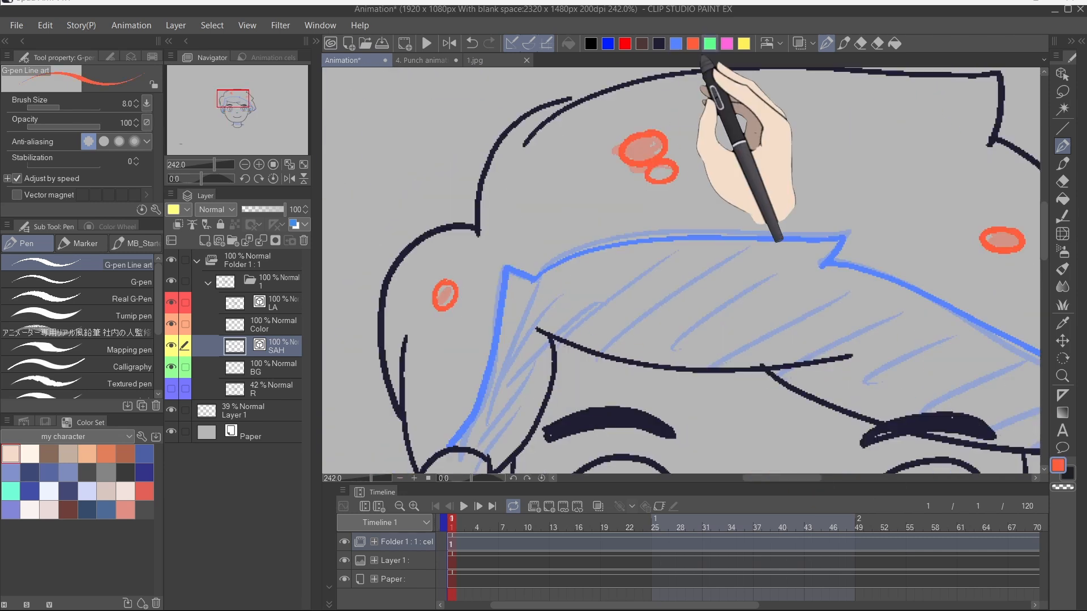
left_click(727, 44)
left_click_drag(600, 272, 598, 286)
left_click_drag(902, 266, 899, 283)
left_click(744, 44)
mouse_move(548, 294)
left_mouse_down()
mouse_move(583, 263)
mouse_move(666, 269)
left_mouse_up()
mouse_move(854, 283)
left_mouse_down()
mouse_move(909, 264)
mouse_move(974, 276)
left_mouse_up()
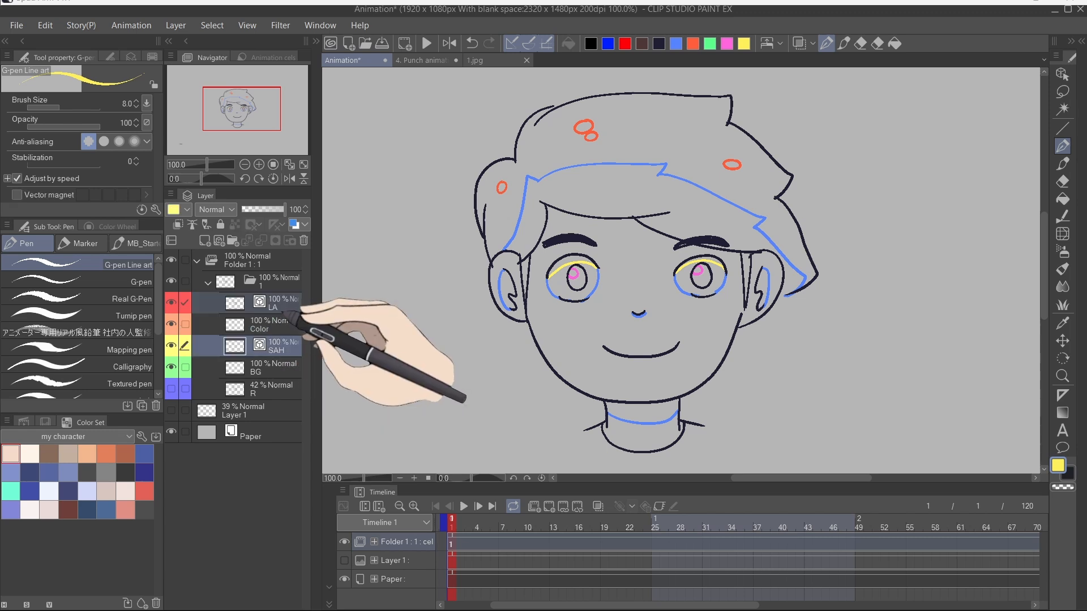
Step: Set the LA layer as reference and fill the face with a skin tone on the Color layer using Fill referring to other layers
right_click(285, 310)
left_click(335, 470)
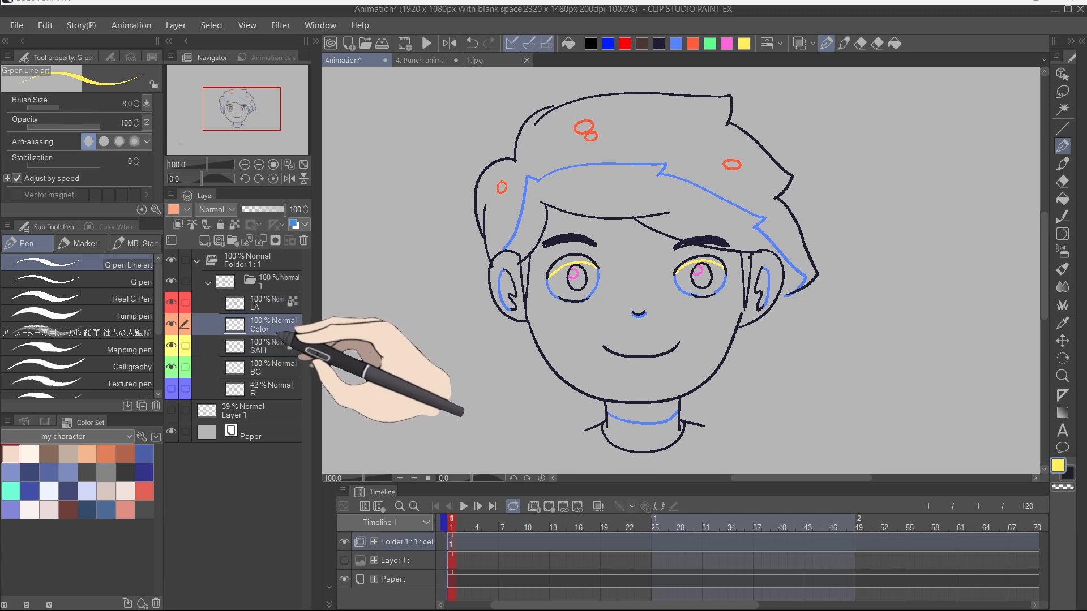
left_click(275, 344)
scroll(552, 322, "up", 1)
left_click(271, 326)
left_click(10, 454)
key("g")
left_click(613, 327)
left_click_drag(594, 221, 621, 310)
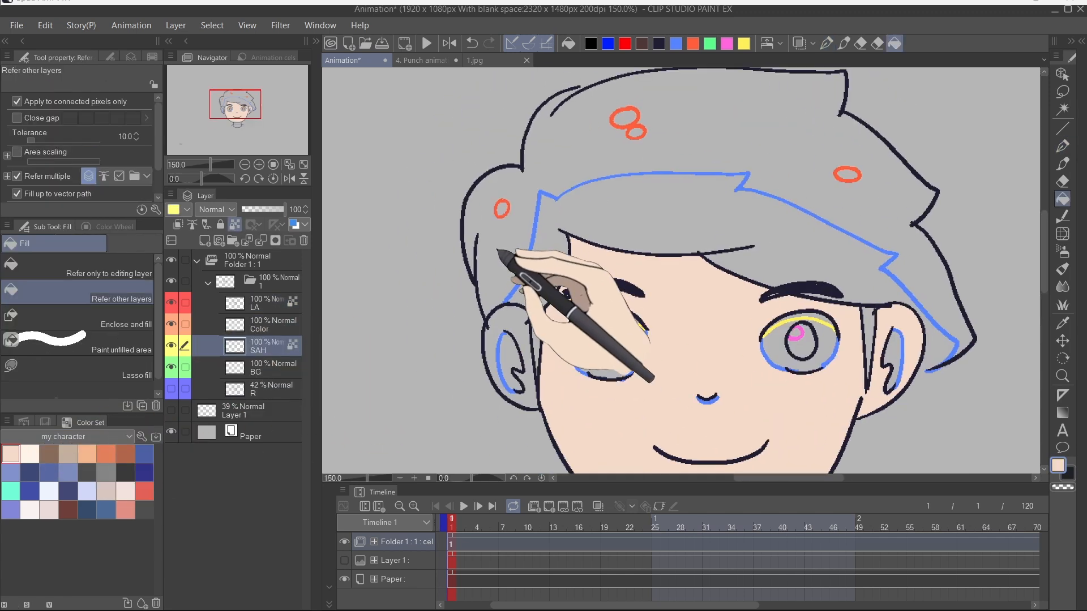
Step: Enable Close gap and fill the hair with a dark colour on the Color layer
left_click(272, 325)
left_click(660, 223)
key("ctrl+z")
left_click_drag(660, 223, 629, 244)
left_click(86, 472)
left_click(648, 164)
key("ctrl+z")
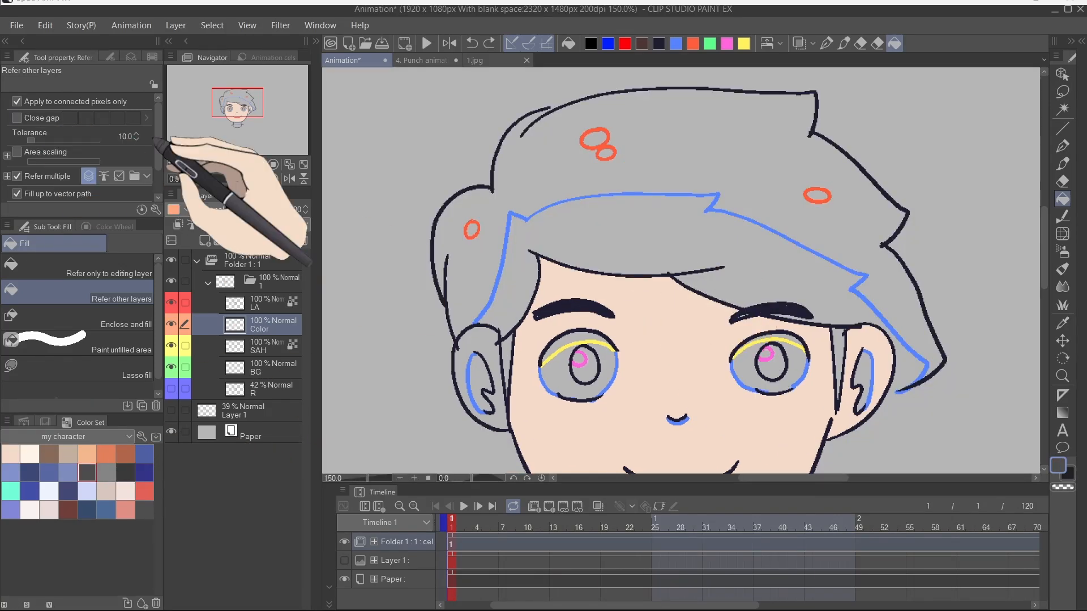
left_click(18, 118)
left_click(650, 165)
scroll(625, 218, "up", 3)
scroll(807, 211, "down", 5)
left_click(505, 249)
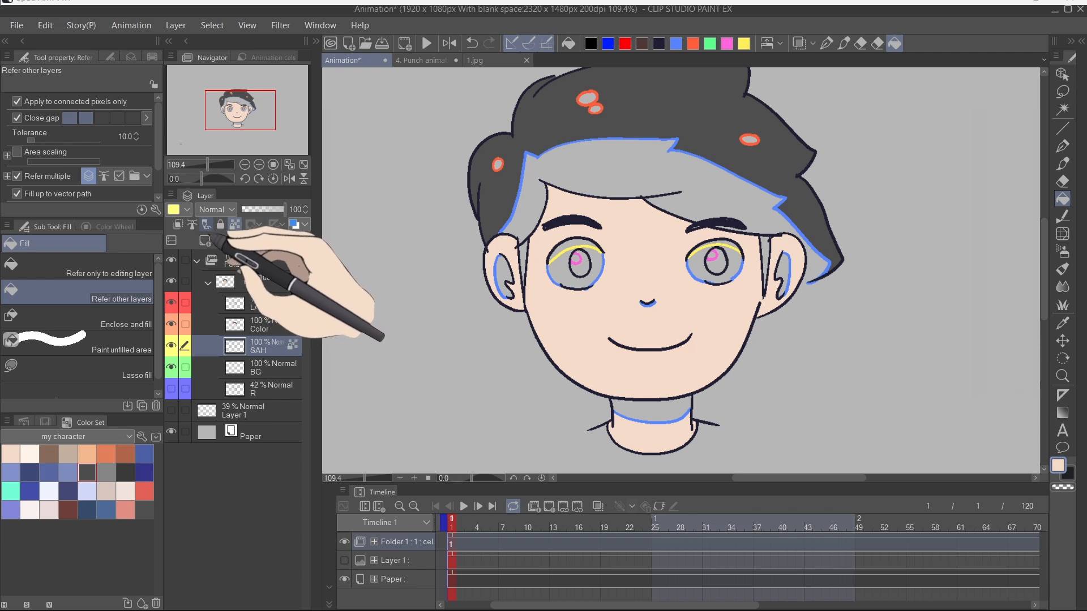
Step: Fill the inner ears with a darker skin tone on the Color layer
left_click(266, 325)
scroll(861, 286, "up", 10)
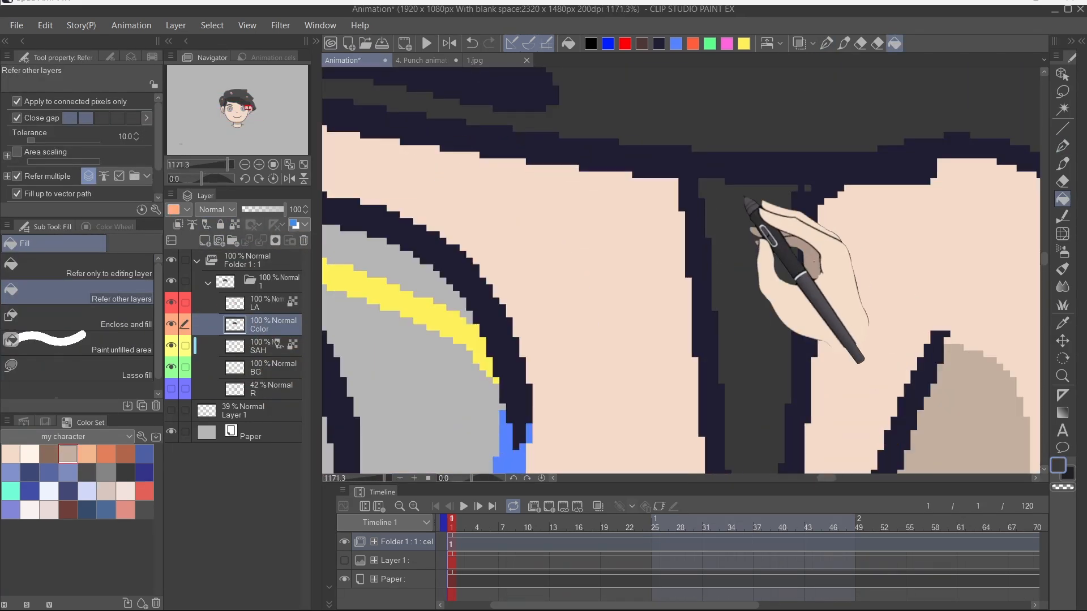
scroll(744, 198, "down", 5)
scroll(721, 165, "up", 5)
scroll(79, 164, "down", 3)
scroll(723, 202, "down", 10)
left_click(106, 472)
scroll(702, 114, "up", 5)
left_click(620, 214)
left_click(420, 360)
mouse_move(696, 447)
left_mouse_down()
mouse_move(636, 260)
mouse_move(637, 401)
left_mouse_up()
left_click(633, 156)
Step: Try filling the eye whites on the shading layer while zoomed into the eye, and undo the fills
left_click(266, 346)
left_click(49, 491)
left_click(257, 324)
left_click(467, 255)
key("ctrl+z")
left_click(231, 346)
scroll(433, 239, "up", 4)
scroll(663, 223, "up", 2)
left_click(658, 236)
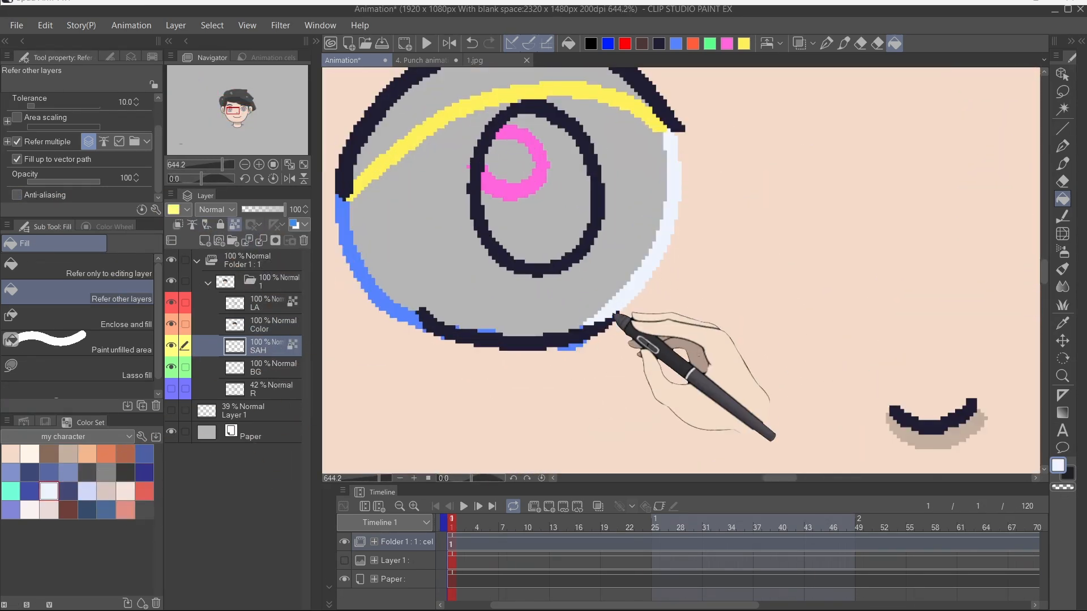
left_click_drag(396, 277, 637, 261)
left_click(607, 254)
scroll(645, 244, "up", 5)
scroll(644, 241, "down", 5)
scroll(644, 242, "up", 5)
left_click_drag(699, 241, 595, 263)
key("ctrl+z")
key("ctrl+z")
Step: Fill the eye whites with a pale blue-white on the Color layer
left_click(263, 325)
left_click(473, 257)
left_click(784, 365, "alt")
left_click(748, 372)
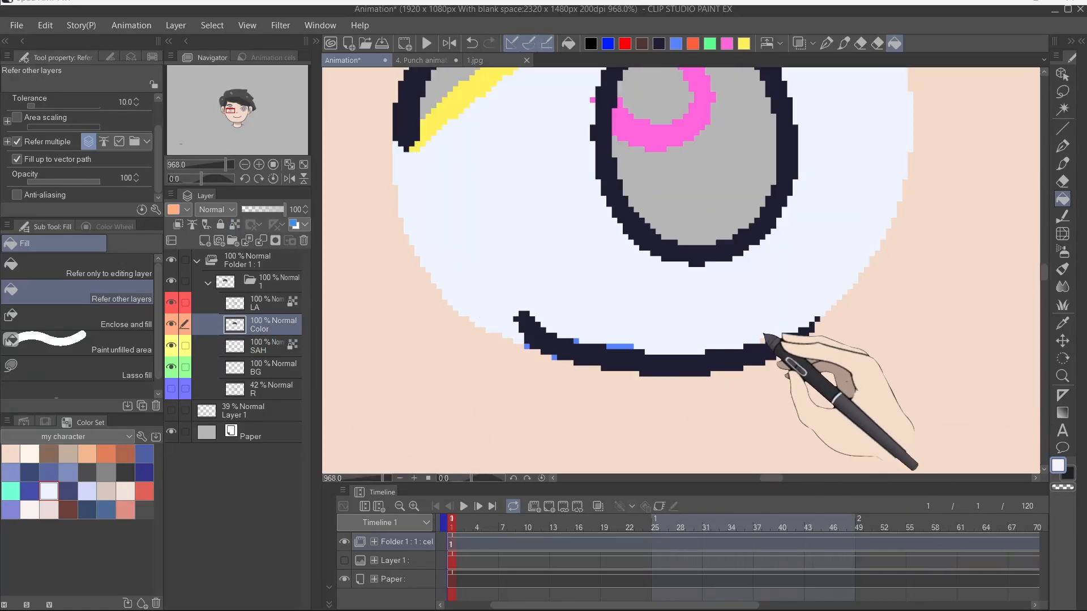
left_click_drag(446, 163, 457, 309)
Step: Pick a blue from the colour wheel and fill the iris, adding a lighter blue highlight area
left_click(109, 226)
left_click(66, 287)
left_click(612, 111)
left_click(30, 492)
left_click(696, 266)
left_click(86, 491)
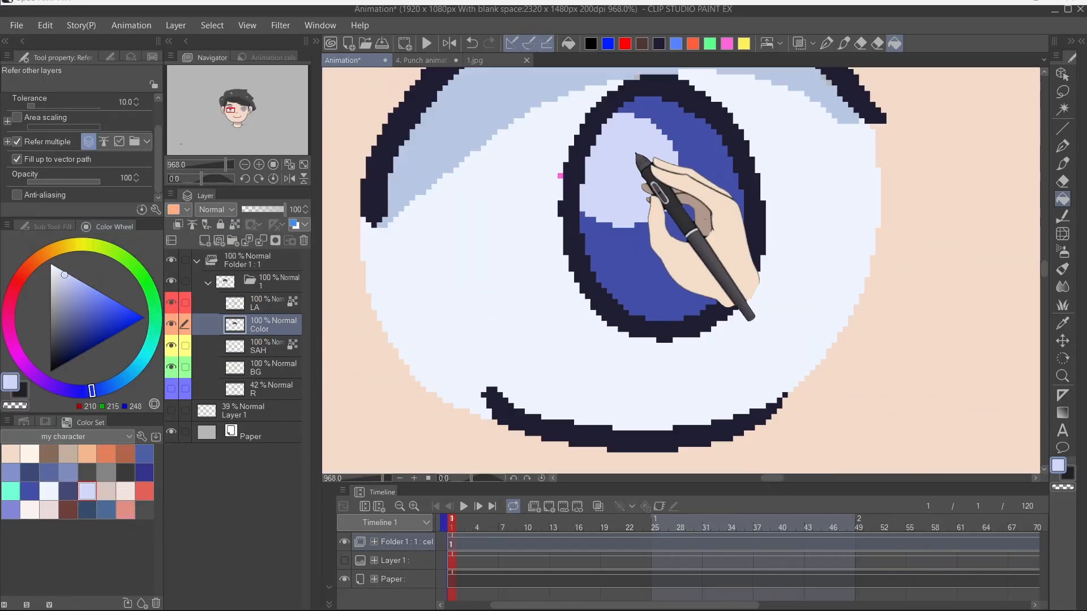
Step: Fill the remaining gaps in the iris and eye white with the pale blue-white on the Color layer
scroll(562, 176, "down", 5)
scroll(714, 257, "up", 4)
left_click(708, 253)
left_click(735, 335)
scroll(735, 283, "down", 3)
left_click(339, 156, "alt")
left_click(817, 195)
scroll(794, 249, "up", 3)
scroll(794, 255, "down", 3)
left_click(352, 232, "alt")
left_click(897, 244)
left_click(363, 213, "alt")
scroll(871, 212, "up", 4)
left_click(714, 227)
scroll(679, 272, "down", 6)
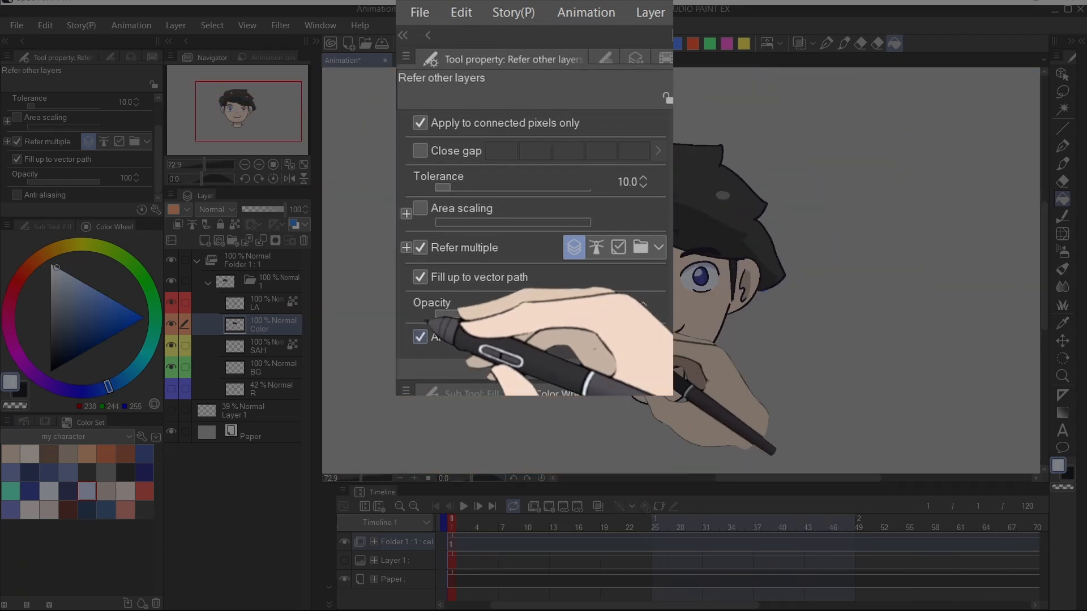
scroll(651, 271, "up", 4)
scroll(574, 281, "down", 6)
Step: Select the shading layer and collapse the character's layer folder
left_click(208, 282)
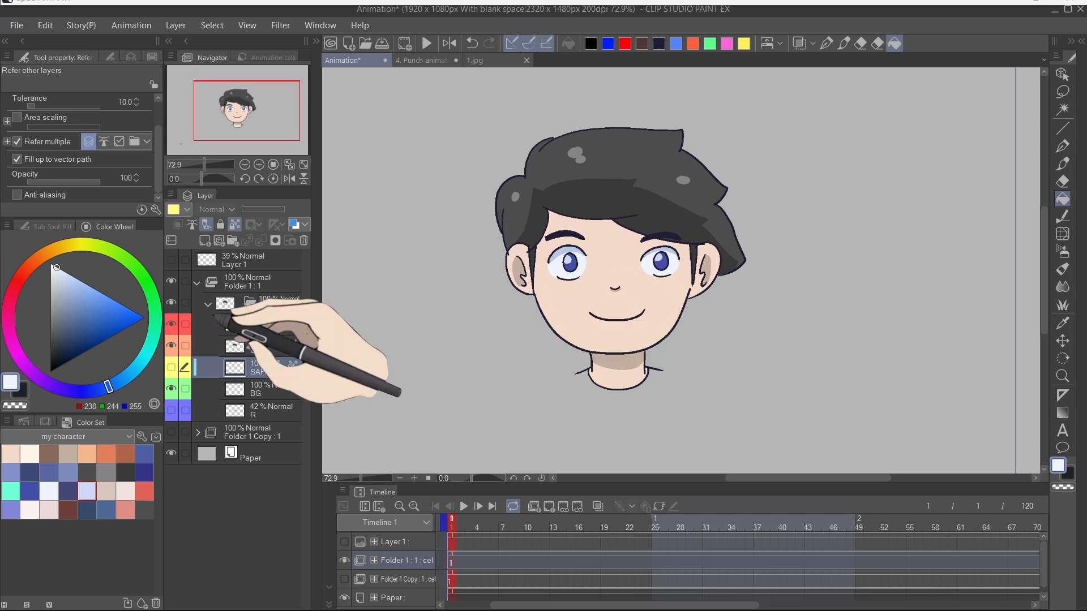
left_click(208, 304)
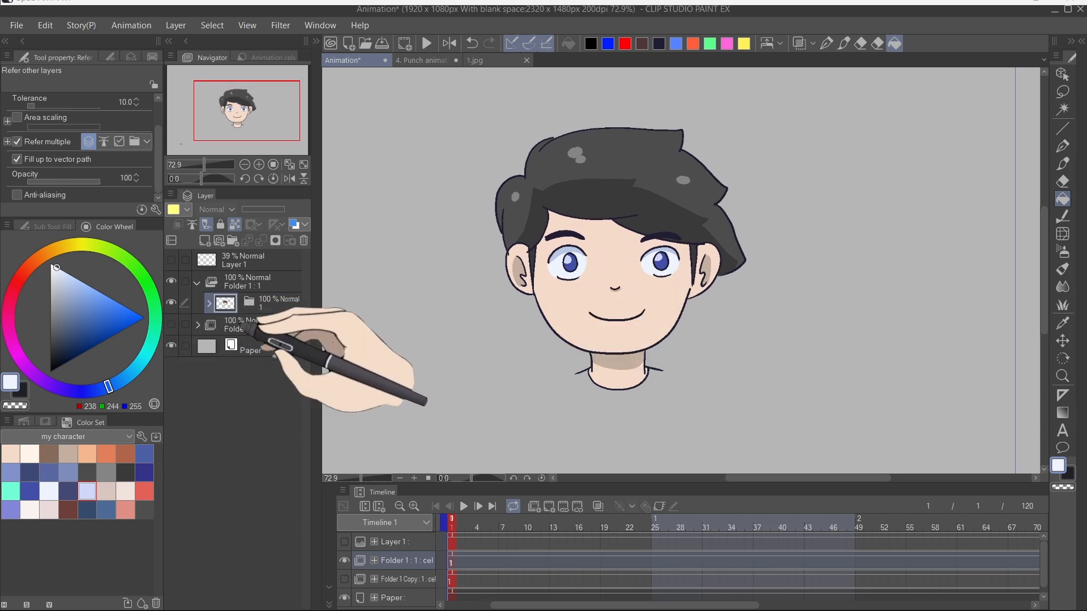
right_click(271, 317)
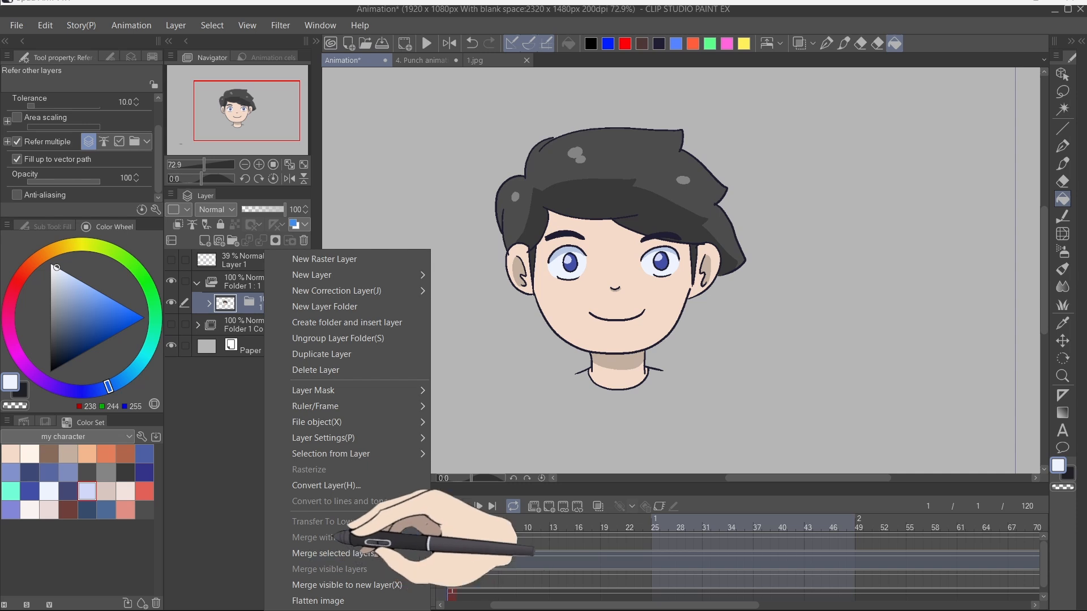
left_click(254, 315)
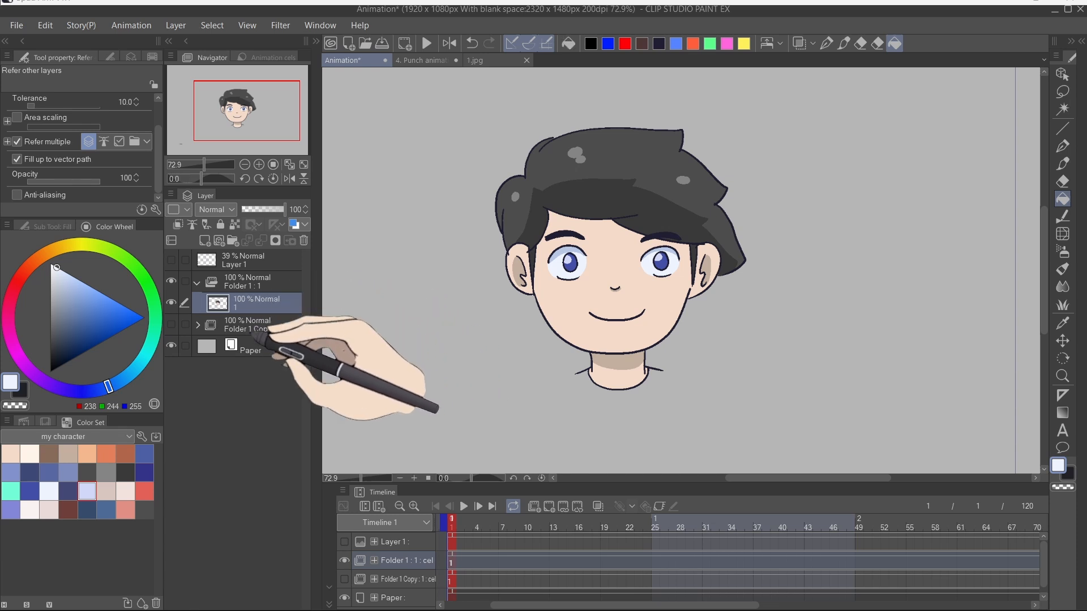
Step: Apply the Smoothing blur filter to the folder, undoing and redoing it to compare the result
scroll(532, 256, "up", 10)
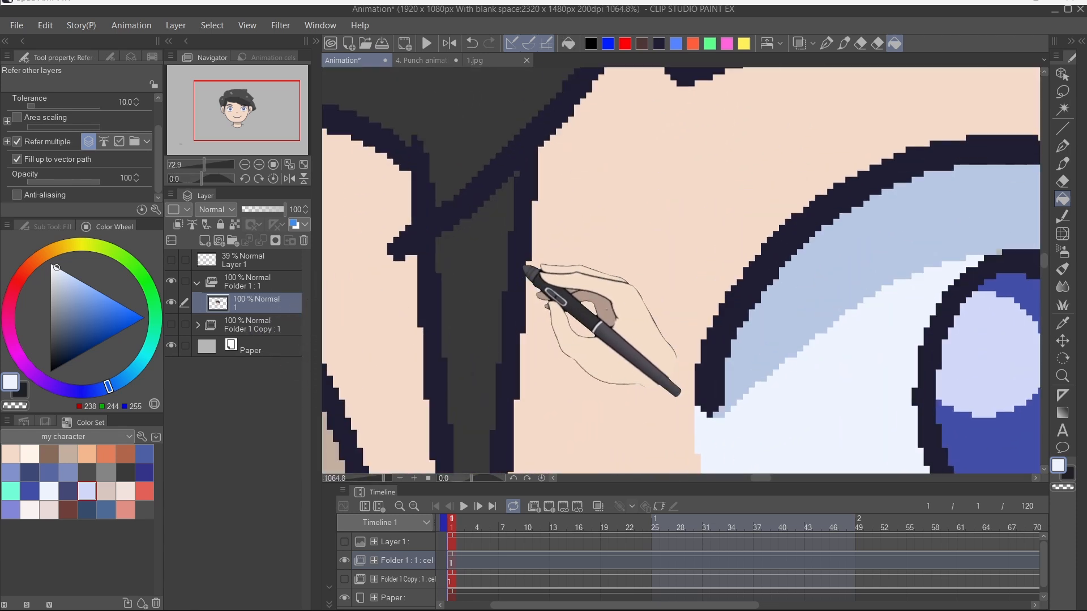
scroll(530, 261, "down", 10)
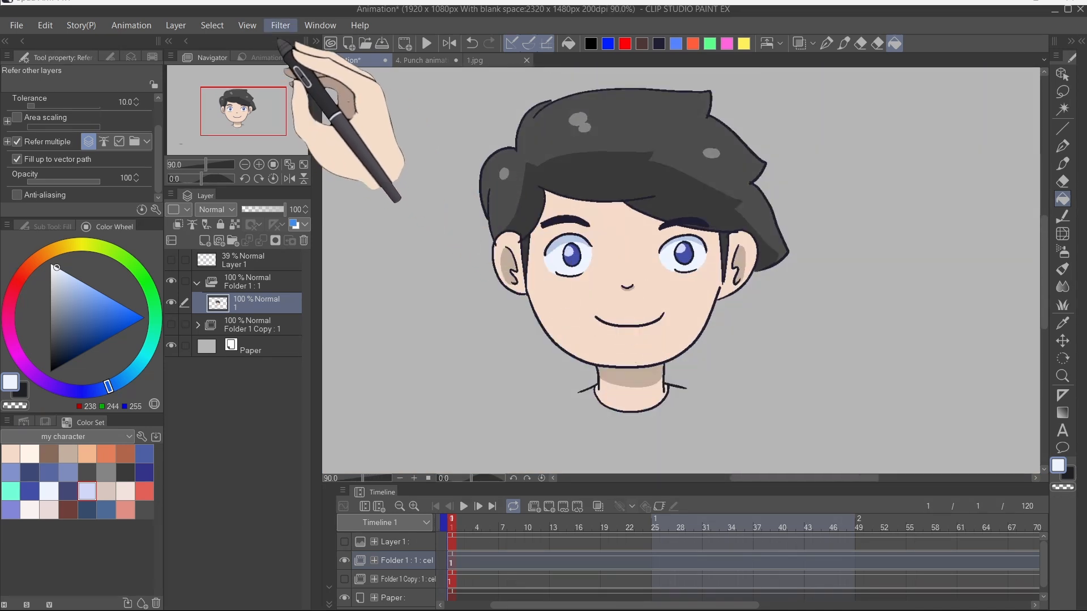
mouse_move(300, 43)
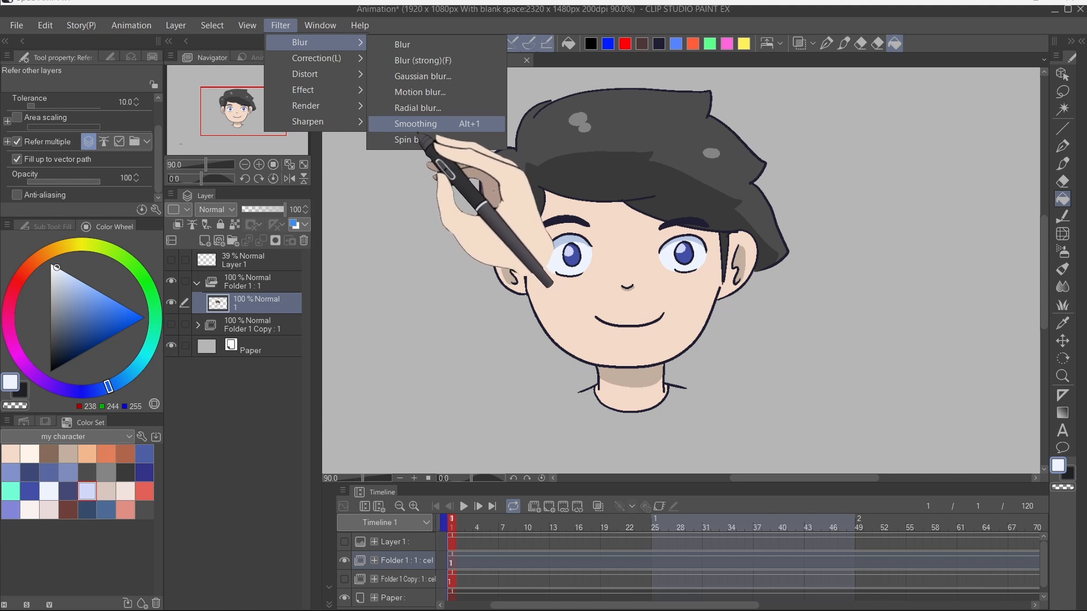
left_click(417, 125)
scroll(497, 272, "up", 7)
scroll(492, 229, "down", 1)
key("ctrl+z")
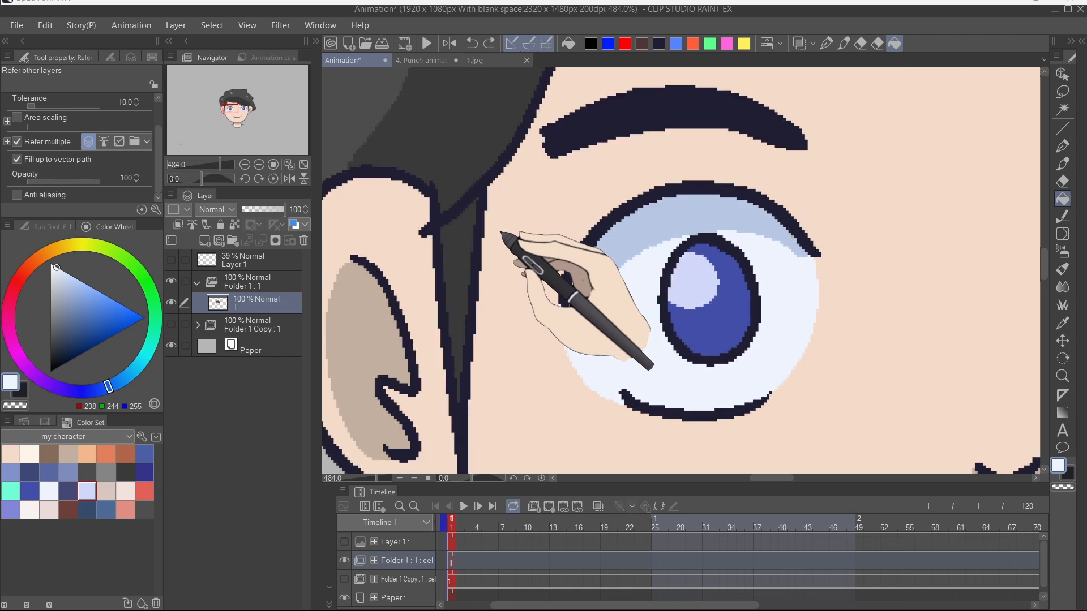
key("ctrl+y")
key("ctrl+z")
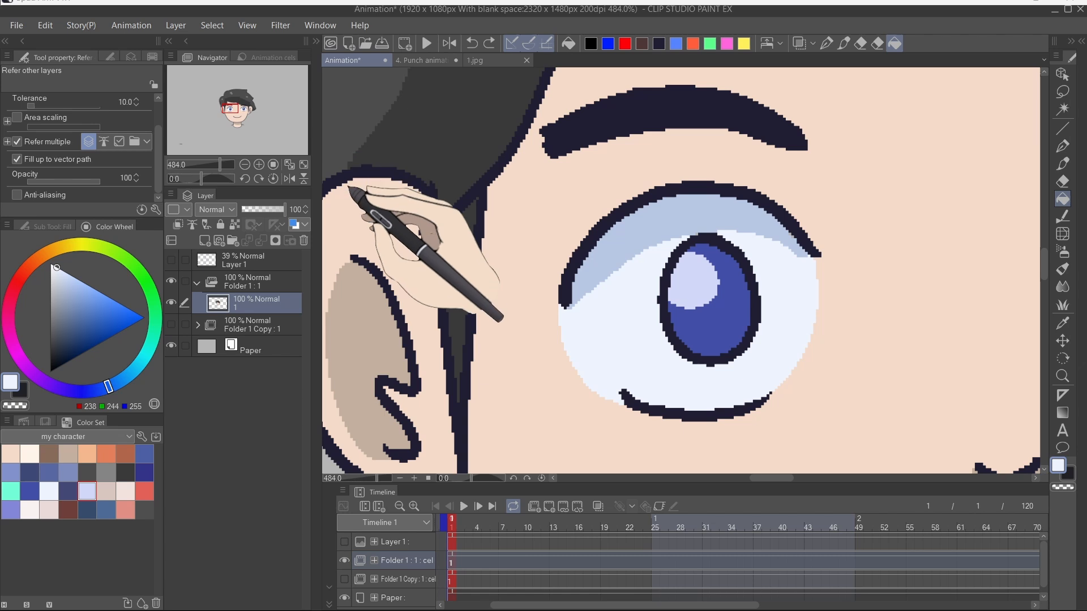
key("ctrl+y")
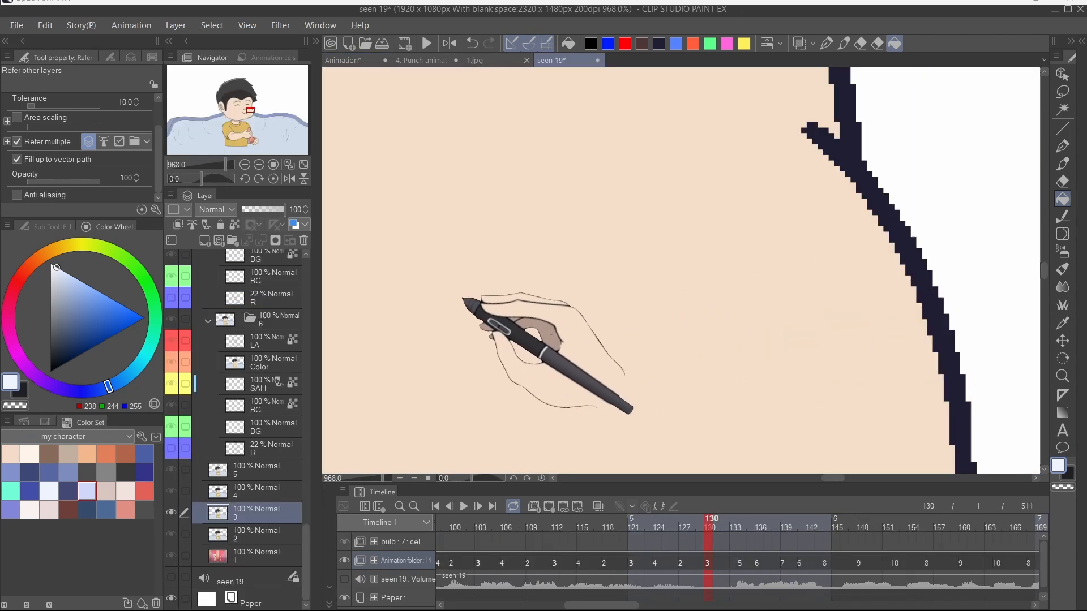
Step: Select a layer in the seen 19 file, then close that file without saving its changes
key("ctrl+y")
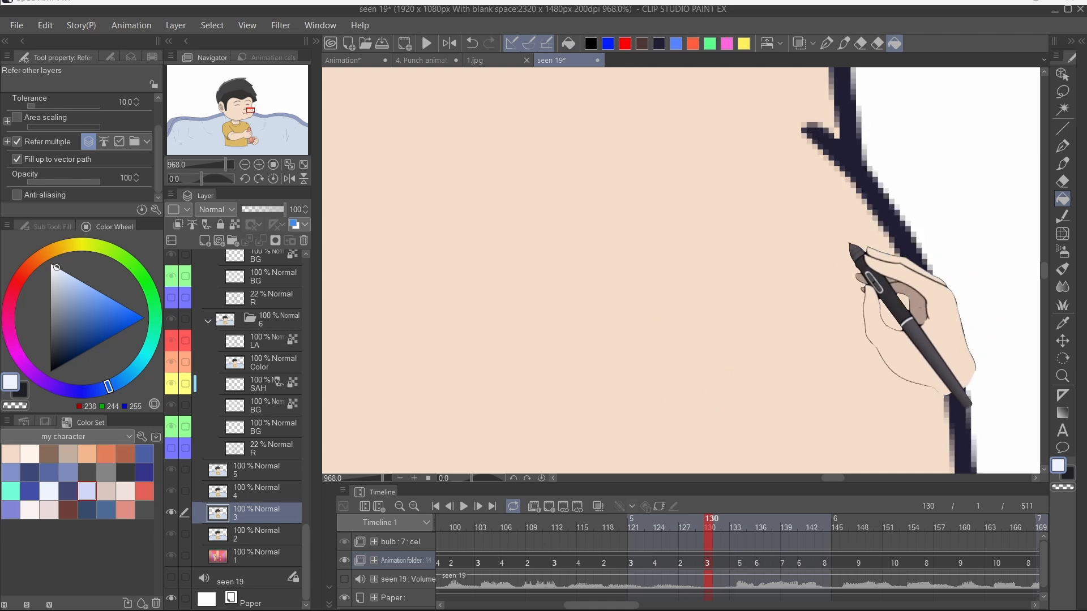
left_click(276, 540)
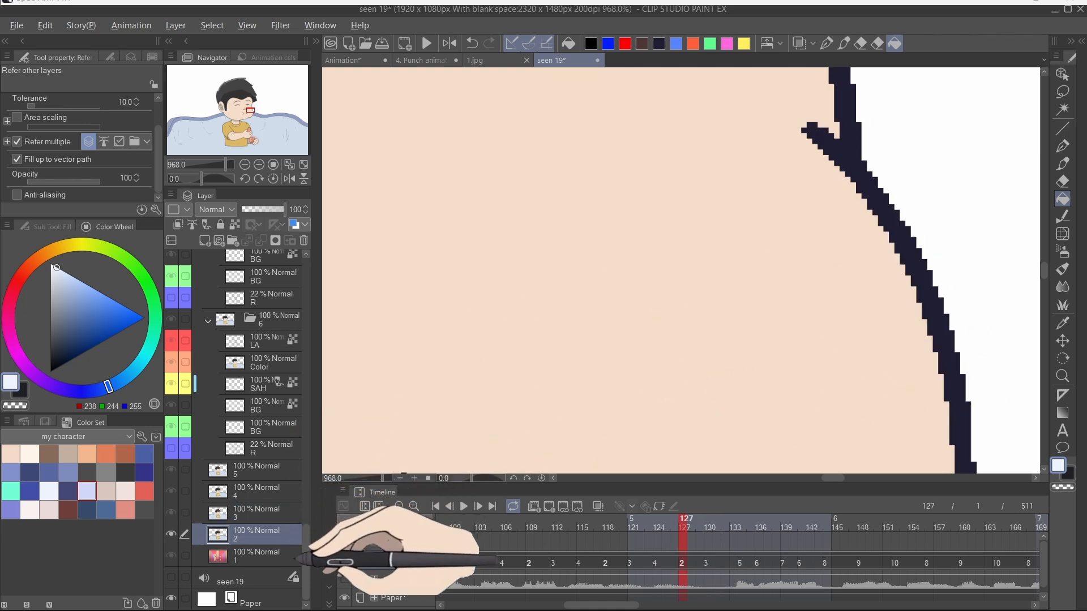
scroll(764, 281, "down", 10)
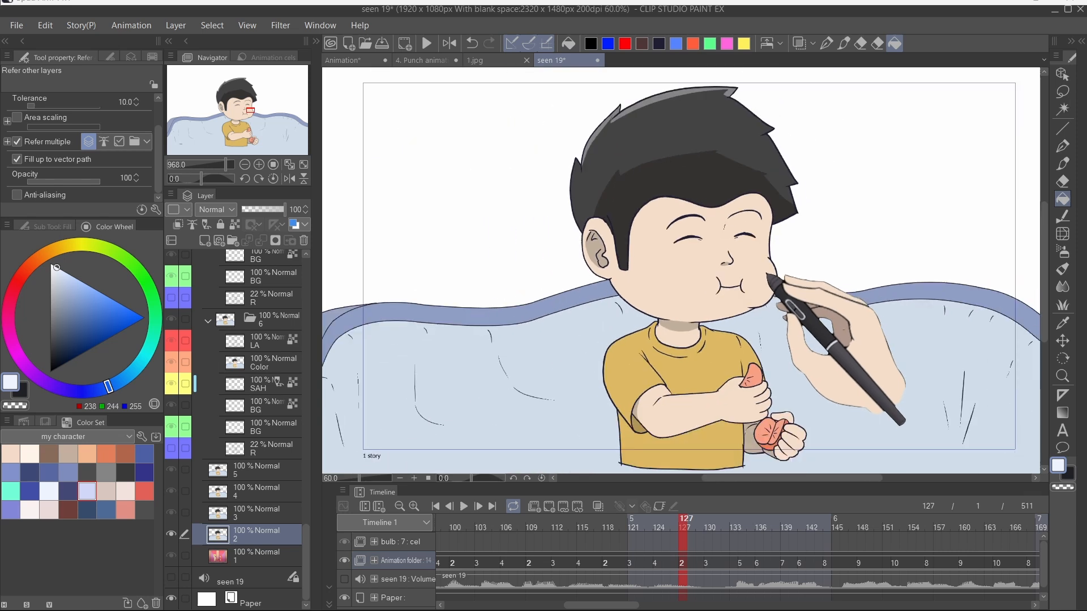
scroll(767, 276, "up", 1)
left_click(597, 60)
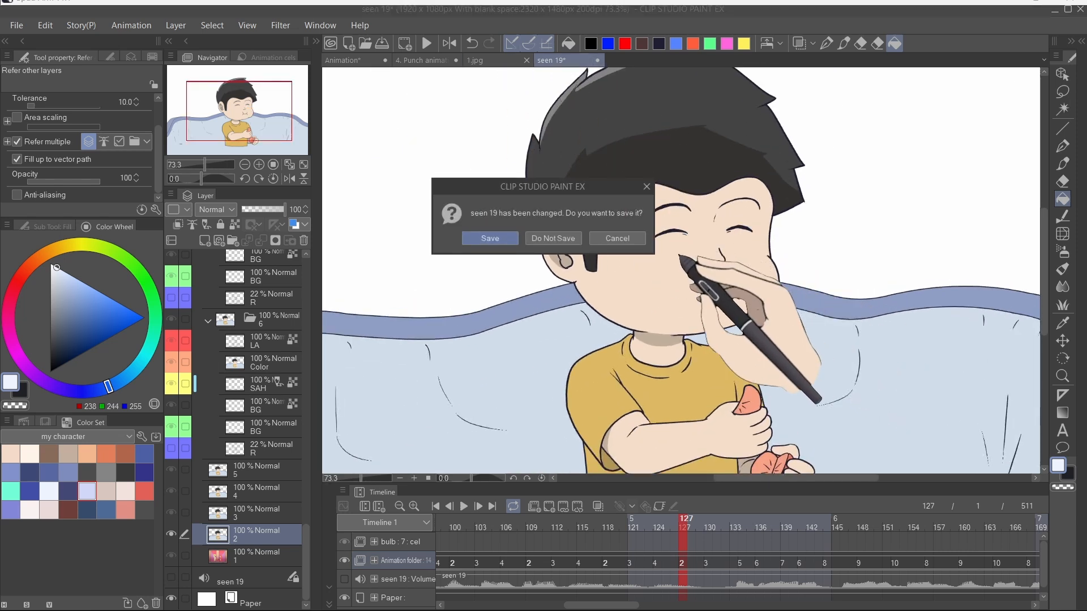
left_click(553, 239)
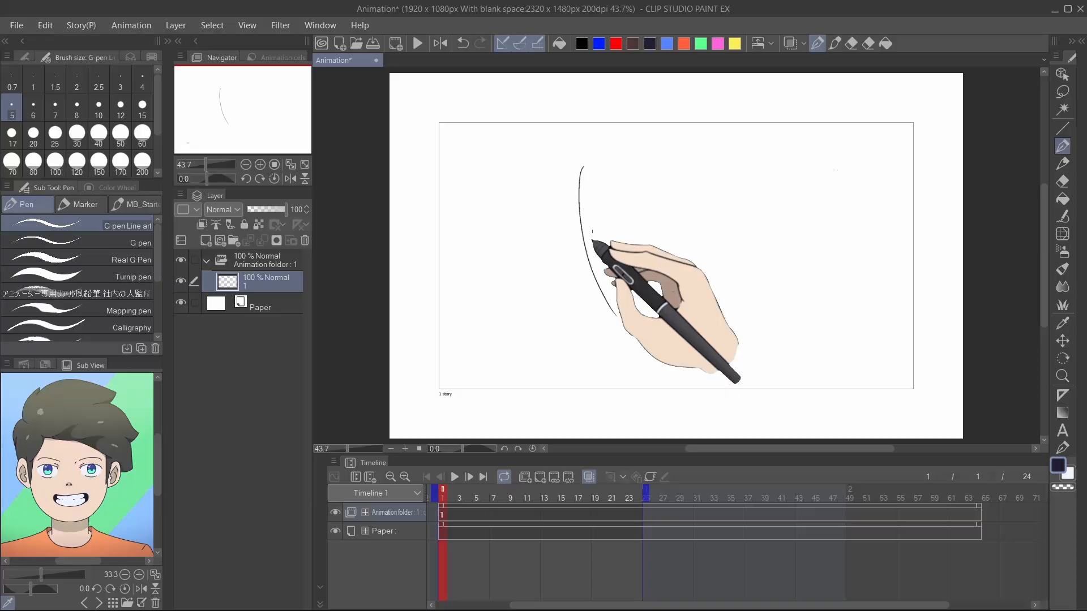
mouse_move(582, 170)
left_mouse_down()
mouse_move(674, 165)
mouse_move(689, 178)
left_mouse_up()
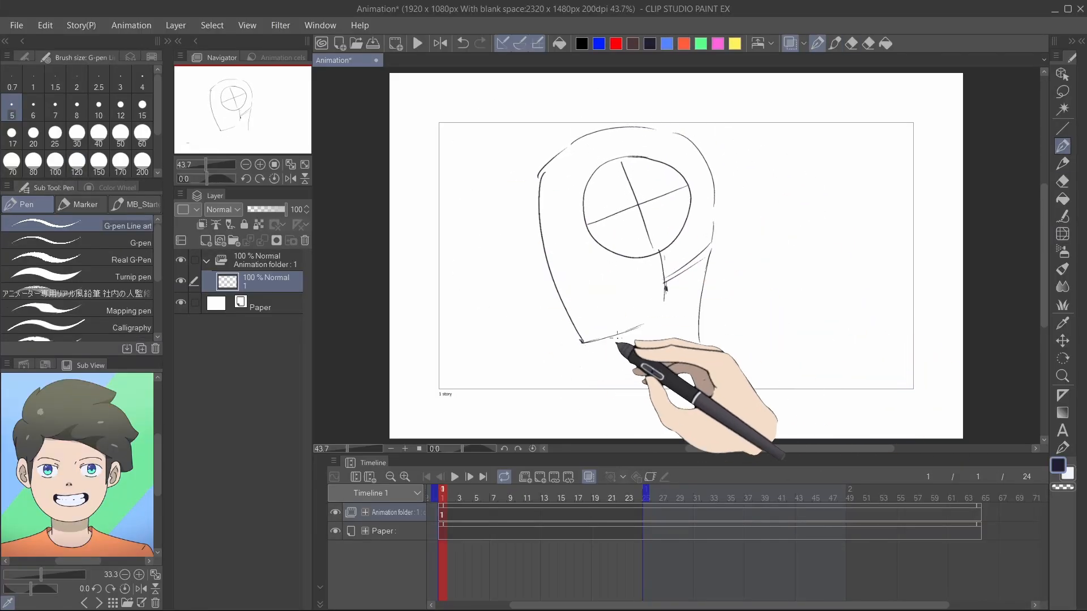
Step: Sketch a rough head with a cross-guided circle, jaw and neck on the animation cel, erasing stray lines
left_click_drag(633, 327, 644, 324)
left_click_drag(617, 336, 630, 381)
left_click_drag(630, 381, 704, 344)
left_click_drag(705, 347, 716, 361)
left_click_drag(648, 370, 617, 414)
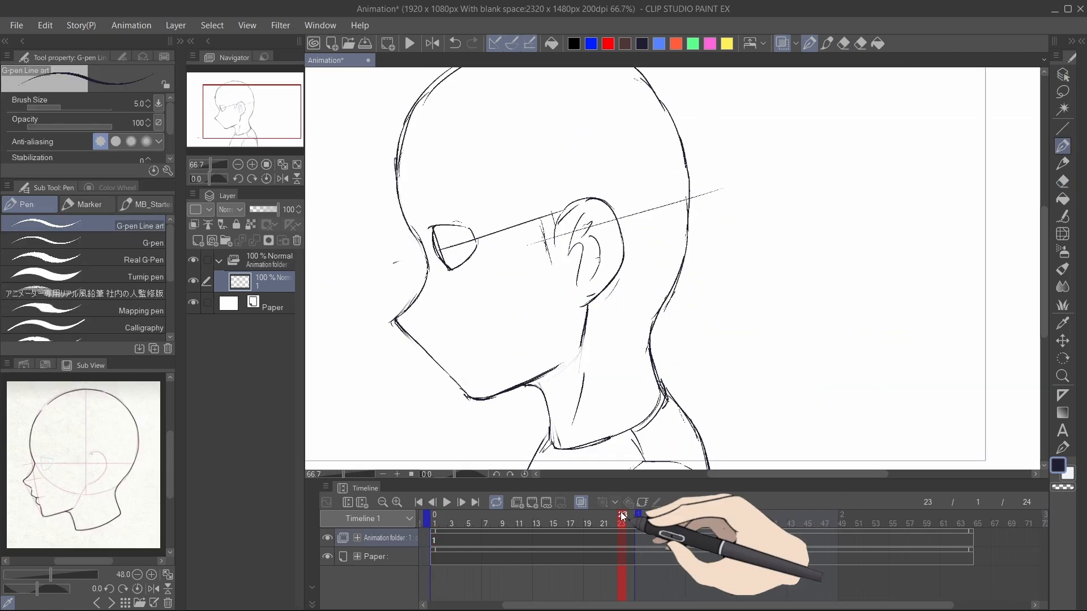
left_click_drag(665, 122, 645, 356)
left_click_drag(580, 122, 583, 334)
mouse_move(572, 211)
left_mouse_down()
mouse_move(755, 229)
mouse_move(731, 339)
left_mouse_up()
left_click_drag(748, 110, 767, 215)
left_click_drag(590, 107, 564, 187)
left_click_drag(581, 369, 648, 404)
left_click_drag(572, 294, 753, 311)
left_click_drag(755, 290, 758, 344)
mouse_move(565, 271)
left_mouse_down()
mouse_move(553, 311)
mouse_move(578, 337)
left_mouse_up()
left_click_drag(755, 295, 744, 344)
left_click_drag(737, 223, 722, 266)
left_click_drag(509, 214, 517, 223)
left_click_drag(663, 277, 660, 337)
left_click_drag(552, 279, 534, 334)
mouse_move(583, 371)
left_mouse_down()
mouse_move(544, 383)
mouse_move(709, 365)
left_mouse_up()
left_click_drag(485, 393, 468, 435)
left_click_drag(703, 362, 779, 377)
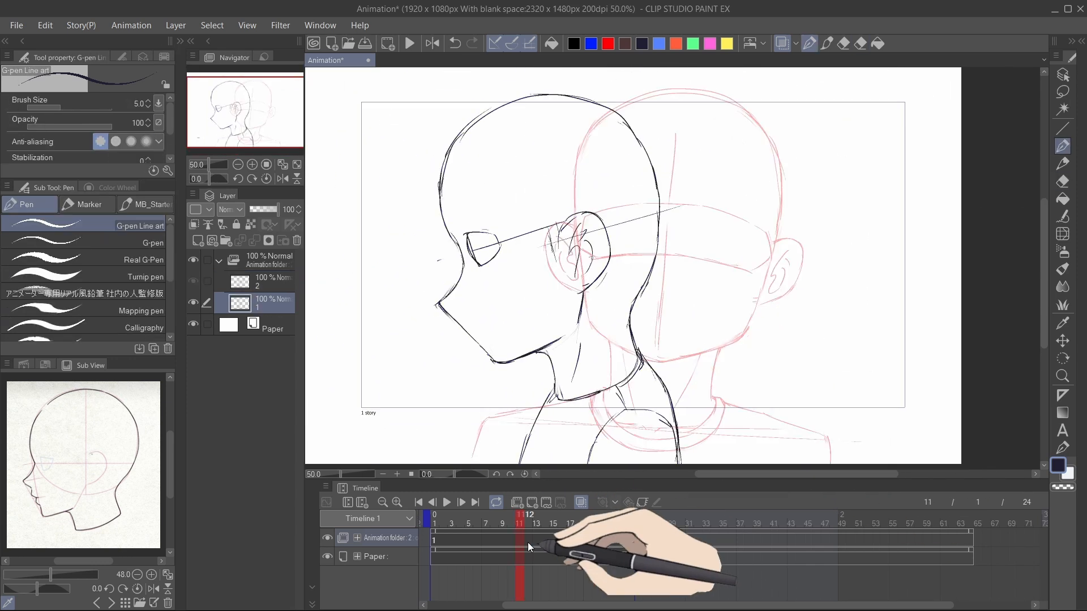
Step: Sketch the front-facing head-turn key frame with ears, face guides and neck over the onion-skinned profile
left_click_drag(479, 328, 490, 375)
key("e")
mouse_move(544, 142)
left_mouse_down()
mouse_move(464, 215)
mouse_move(533, 348)
left_mouse_up()
key("p")
left_click_drag(471, 267, 617, 255)
left_click_drag(627, 363, 589, 387)
left_click_drag(637, 203, 628, 262)
scroll(484, 407, "up", 2)
left_click_drag(481, 341, 500, 377)
left_click_drag(510, 107, 588, 93)
mouse_move(566, 397)
left_mouse_down()
mouse_move(529, 407)
mouse_move(506, 301)
left_mouse_up()
left_click_drag(565, 303, 527, 359)
left_click_drag(614, 196, 608, 340)
key("ctrl+z")
mouse_move(490, 354)
left_mouse_down()
mouse_move(511, 374)
mouse_move(643, 255)
mouse_move(696, 364)
left_mouse_up()
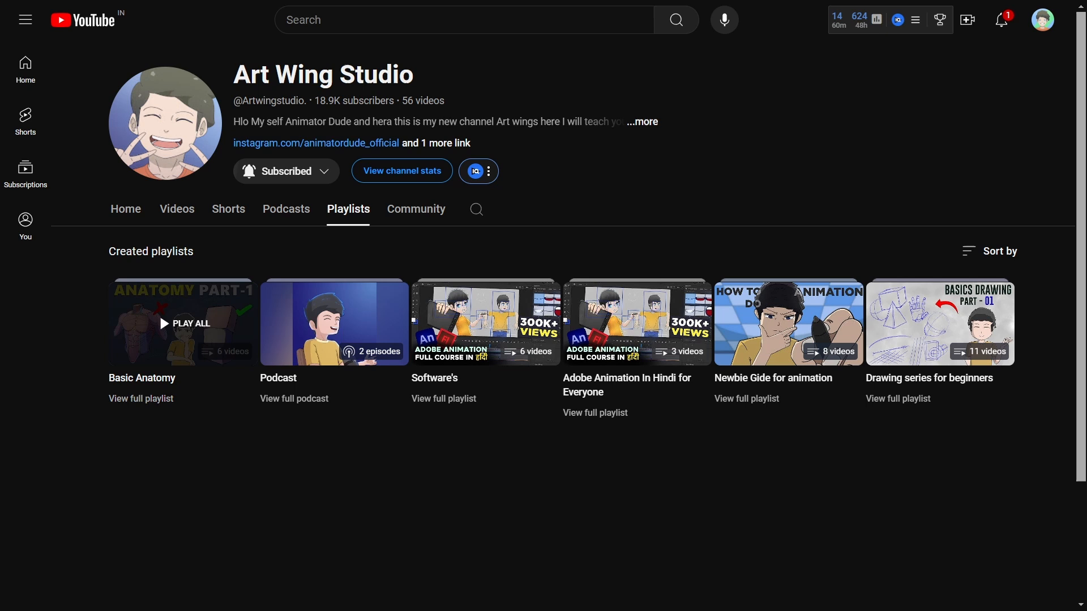
Step: Open the Basic Anatomy playlist on the channel page
left_click(160, 314)
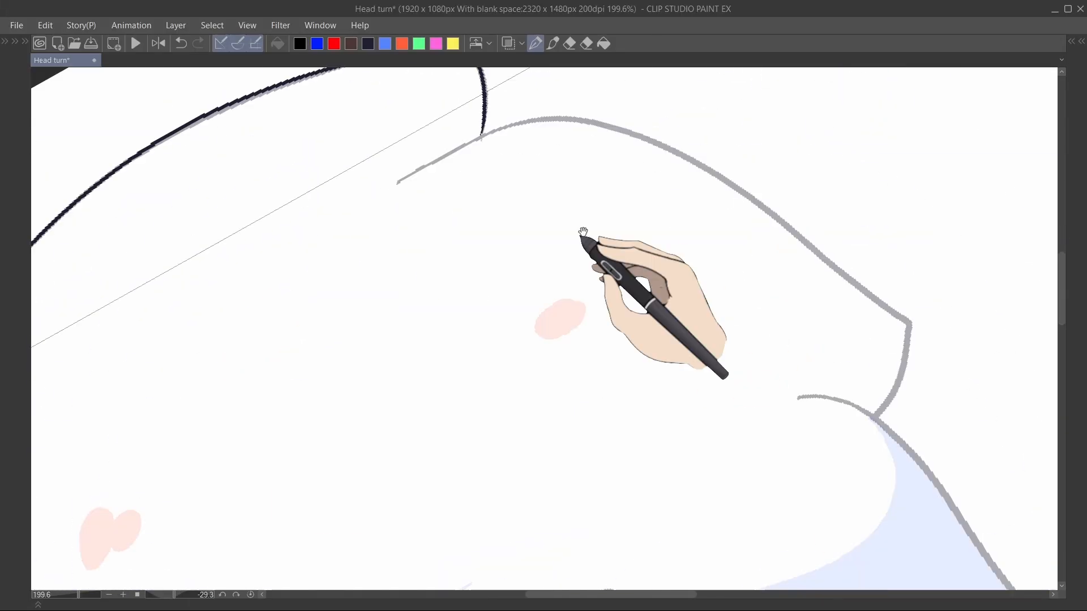
Step: Paint blue shadow shapes across the hair, face, ears and neck of the head-turn frame
mouse_move(424, 187)
left_mouse_down()
mouse_move(812, 290)
mouse_move(773, 265)
mouse_move(781, 366)
left_mouse_up()
key("ctrl+z")
left_click_drag(574, 219, 613, 289)
mouse_move(693, 256)
left_mouse_down()
mouse_move(606, 188)
mouse_move(700, 256)
left_mouse_up()
left_click(628, 189, "ctrl")
mouse_move(739, 340)
left_mouse_down()
mouse_move(620, 251)
mouse_move(638, 254)
left_mouse_up()
left_click_drag(628, 300, 674, 215)
mouse_move(606, 177)
left_mouse_down()
mouse_move(636, 184)
mouse_move(604, 476)
left_mouse_up()
left_click_drag(678, 263, 631, 167)
mouse_move(556, 380)
left_mouse_down()
mouse_move(578, 378)
mouse_move(623, 207)
mouse_move(600, 366)
left_mouse_up()
left_click_drag(474, 222, 599, 366)
left_click_drag(447, 187, 755, 373)
scroll(385, 278, "up", 3)
mouse_move(466, 257)
left_mouse_down()
mouse_move(461, 295)
mouse_move(593, 263)
left_mouse_up()
left_click_drag(527, 351, 521, 300)
mouse_move(502, 292)
left_mouse_down()
mouse_move(522, 300)
mouse_move(573, 234)
left_mouse_up()
scroll(501, 238, "up", 4)
mouse_move(492, 233)
left_mouse_down()
mouse_move(543, 279)
mouse_move(553, 342)
left_mouse_up()
left_click_drag(503, 314, 701, 313)
left_click_drag(662, 209, 512, 240)
mouse_move(730, 544)
left_mouse_down()
mouse_move(567, 253)
mouse_move(498, 187)
left_mouse_up()
scroll(543, 317, "up", 1)
mouse_move(601, 366)
left_mouse_down()
mouse_move(552, 456)
mouse_move(347, 289)
left_mouse_up()
key("ctrl+z")
mouse_move(342, 290)
left_mouse_down()
mouse_move(798, 266)
mouse_move(458, 241)
left_mouse_up()
mouse_move(288, 398)
left_mouse_down()
mouse_move(648, 199)
mouse_move(922, 235)
mouse_move(371, 484)
left_mouse_up()
left_click_drag(374, 486, 310, 403)
mouse_move(315, 395)
left_mouse_down()
mouse_move(491, 247)
mouse_move(655, 199)
mouse_move(1013, 275)
left_mouse_up()
key("ctrl+z")
mouse_move(522, 208)
left_mouse_down()
mouse_move(522, 336)
mouse_move(817, 256)
left_mouse_up()
key("ctrl+at")
left_click_drag(843, 126, 954, 334)
left_click_drag(354, 211, 234, 553)
left_click_drag(425, 325, 197, 246)
mouse_move(675, 235)
left_mouse_down()
mouse_move(505, 325)
mouse_move(405, 460)
left_mouse_up()
left_click_drag(727, 204, 626, 327)
left_click_drag(595, 240, 594, 342)
mouse_move(339, 206)
left_mouse_down()
mouse_move(412, 197)
mouse_move(928, 223)
left_mouse_up()
scroll(232, 181, "down", 10)
scroll(243, 184, "up", 8)
key("Tab")
left_click(247, 372)
key("Tab")
scroll(562, 214, "up", 5)
left_click_drag(352, 299, 255, 558)
left_click_drag(507, 320, 534, 295)
left_click_drag(849, 317, 297, 243)
left_click_drag(601, 246, 569, 241)
left_click_drag(294, 408, 928, 242)
left_click(385, 44)
mouse_move(317, 317)
left_mouse_down()
mouse_move(386, 267)
mouse_move(781, 356)
left_mouse_up()
left_click_drag(779, 355, 521, 328)
left_click_drag(521, 328, 696, 291)
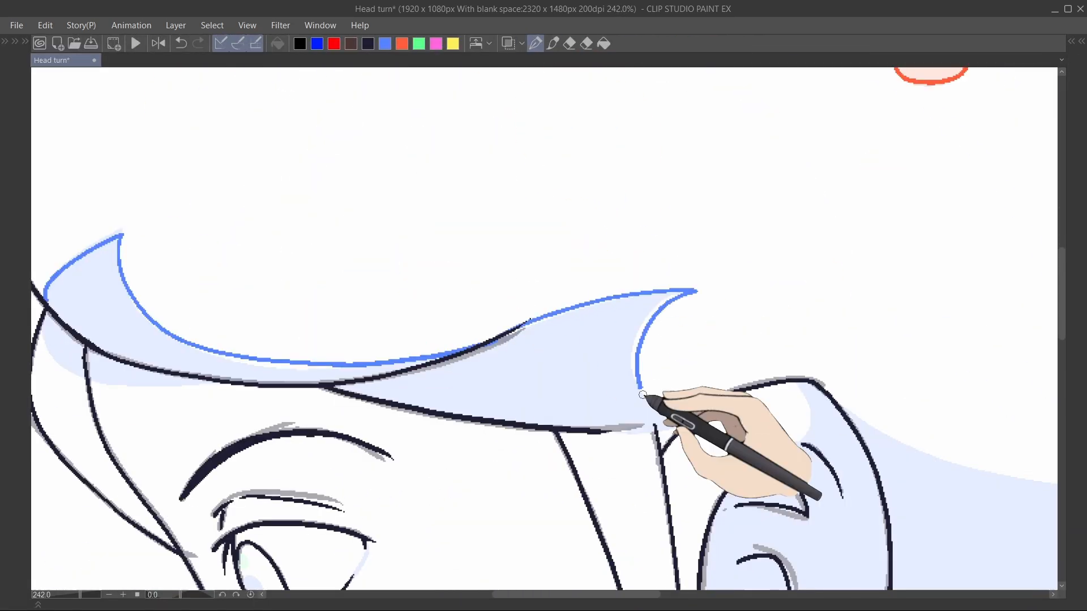
Step: Draw additional shadow outlines beneath the hair fringe in the zoomed-in view
left_click_drag(655, 322, 694, 424)
mouse_move(504, 507)
left_mouse_down()
mouse_move(568, 248)
mouse_move(506, 550)
left_mouse_up()
left_click_drag(506, 550, 531, 312)
left_click_drag(670, 292, 503, 495)
left_click_drag(749, 332, 548, 122)
left_click_drag(165, 400, 456, 327)
left_click_drag(497, 299, 601, 262)
mouse_move(608, 212)
left_mouse_down()
mouse_move(745, 203)
mouse_move(962, 226)
left_mouse_up()
mouse_move(488, 92)
left_mouse_down()
mouse_move(595, 127)
mouse_move(518, 481)
left_mouse_up()
scroll(668, 249, "down", 5)
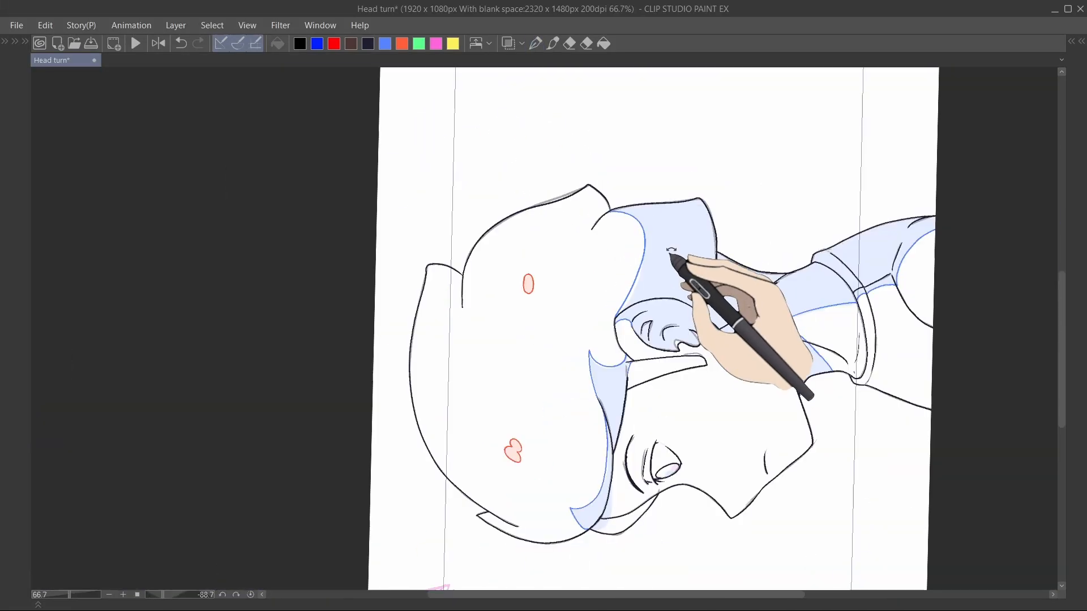
Step: Adjust the shadow line behind the ear with the Object tool and try redrawing it
scroll(667, 250, "up", 3)
key("o")
left_click(571, 412)
left_click(555, 294)
key("e")
left_click(480, 364)
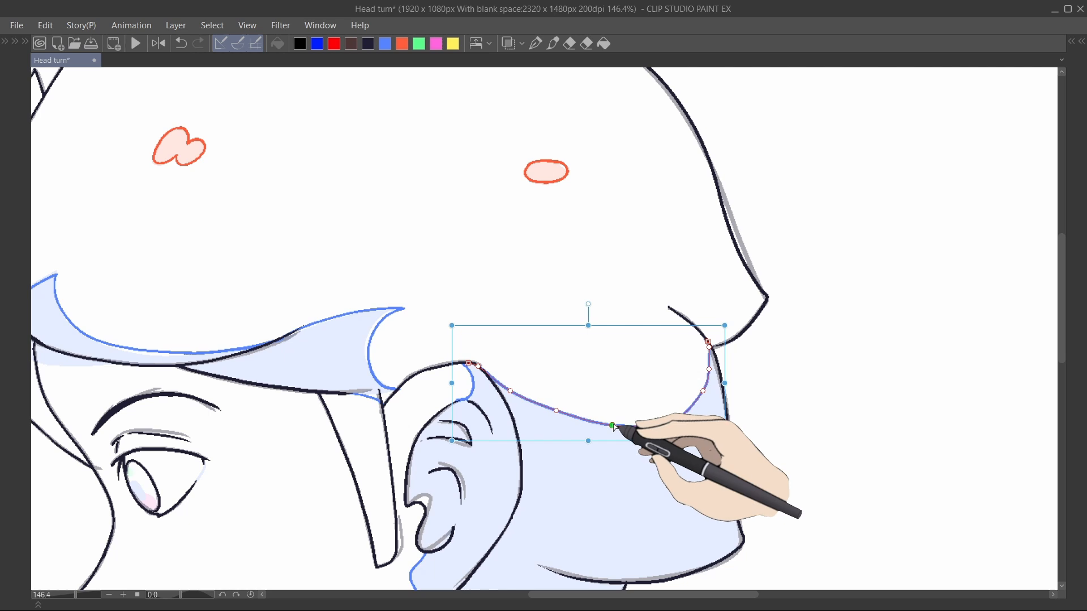
scroll(774, 307, "down", 5)
scroll(557, 318, "up", 8)
key("p")
left_click_drag(479, 297, 767, 367)
key("e")
left_click(753, 367)
key("ctrl+z")
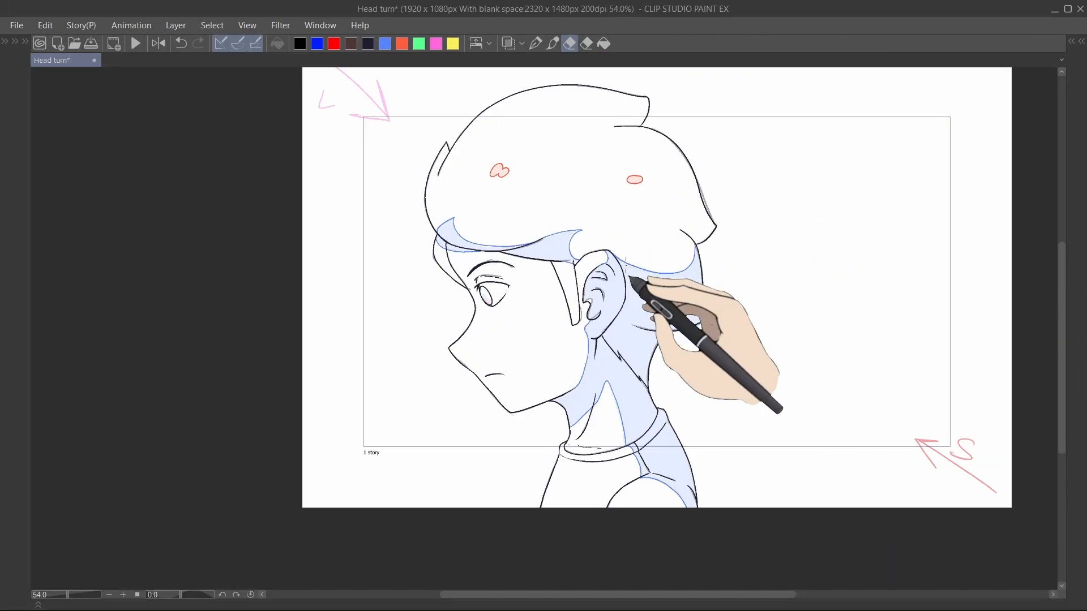
Step: Draw blue shadow lines along the hair fringe edge and inside the eye with the pen
scroll(606, 279, "up", 8)
key("p")
left_click_drag(745, 255, 710, 334)
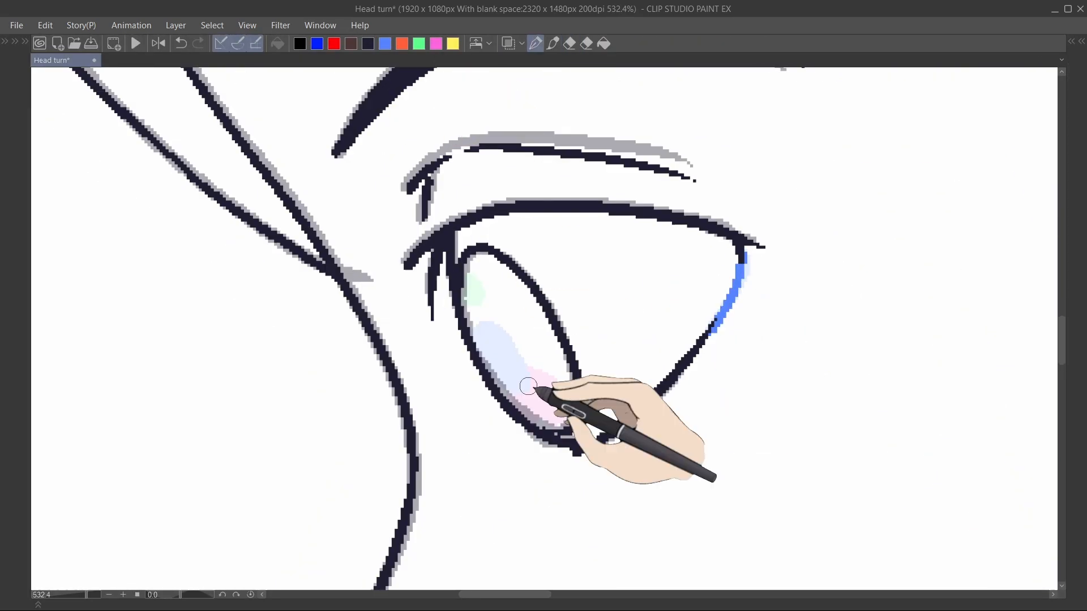
scroll(570, 404, "down", 3)
left_click_drag(492, 340, 498, 391)
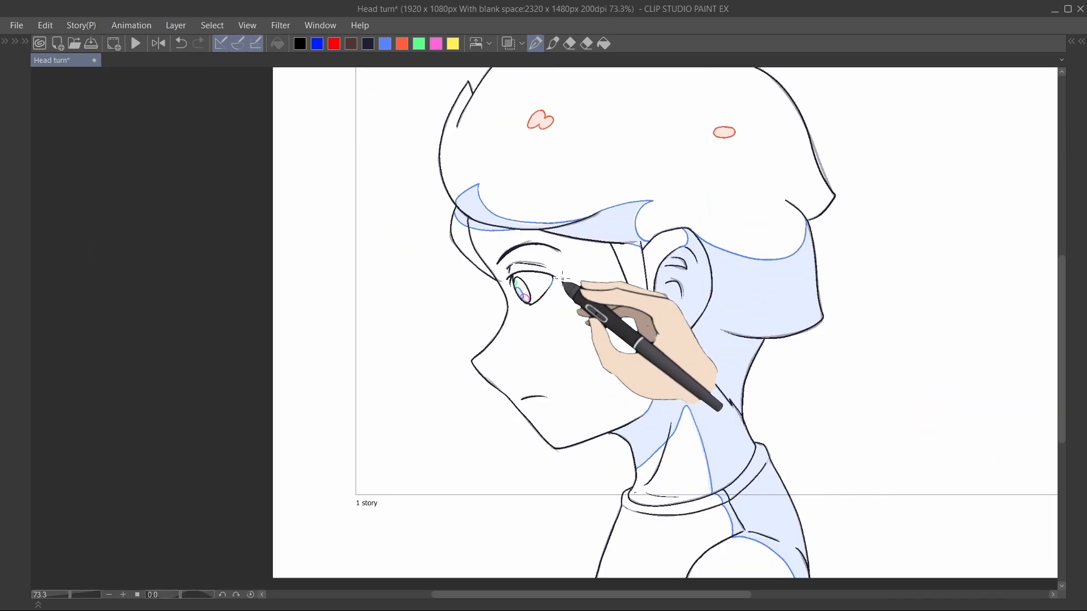
Step: Try drawing a shadow line along the collar seam toward the shoulder, and undo it
scroll(566, 306, "up", 4)
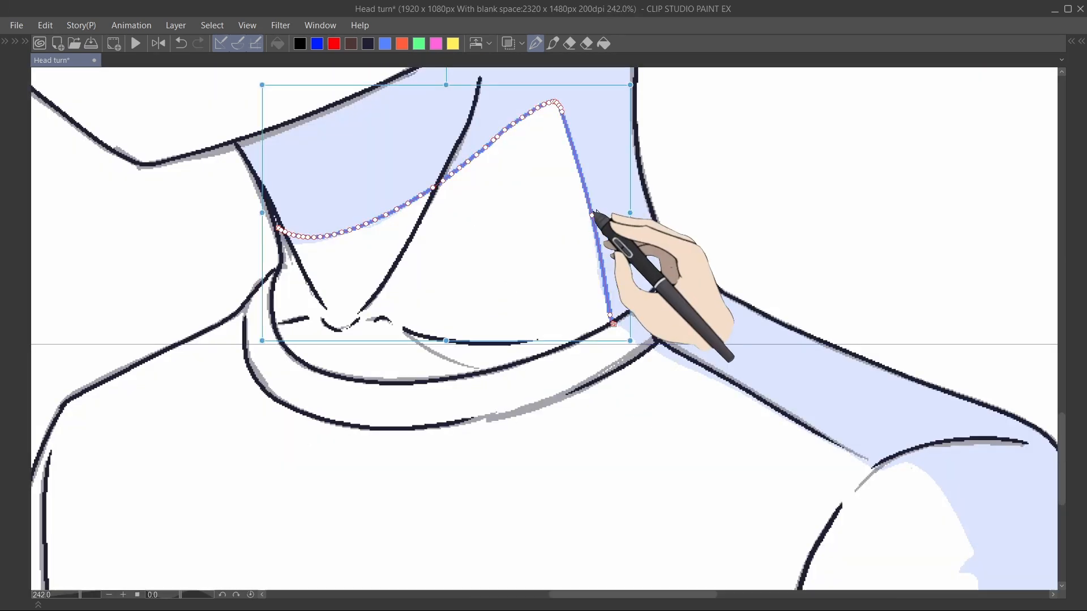
scroll(606, 243, "up", 3)
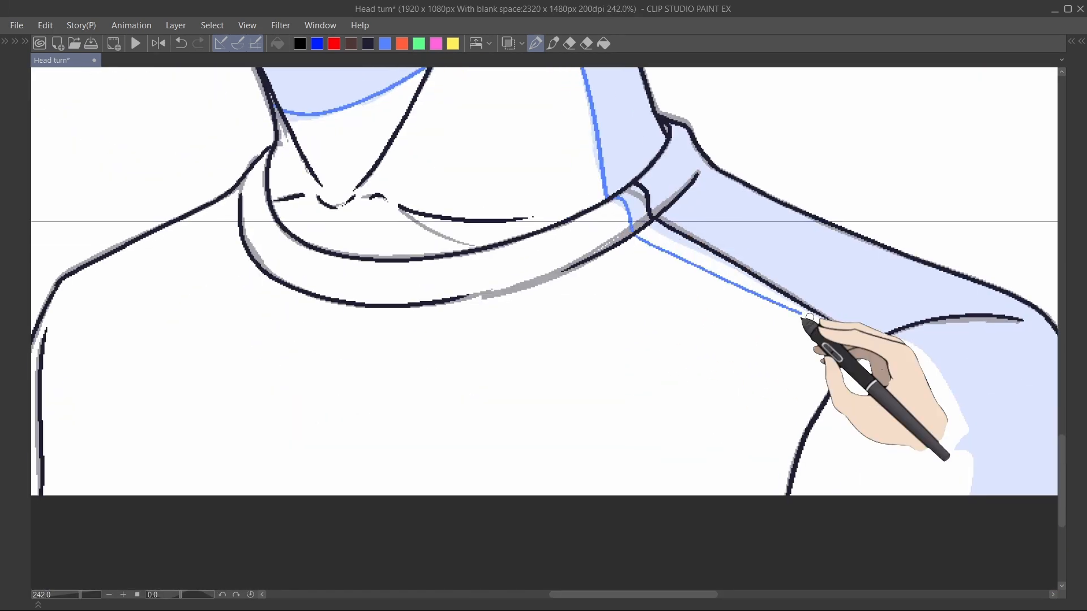
left_click_drag(682, 272, 762, 393)
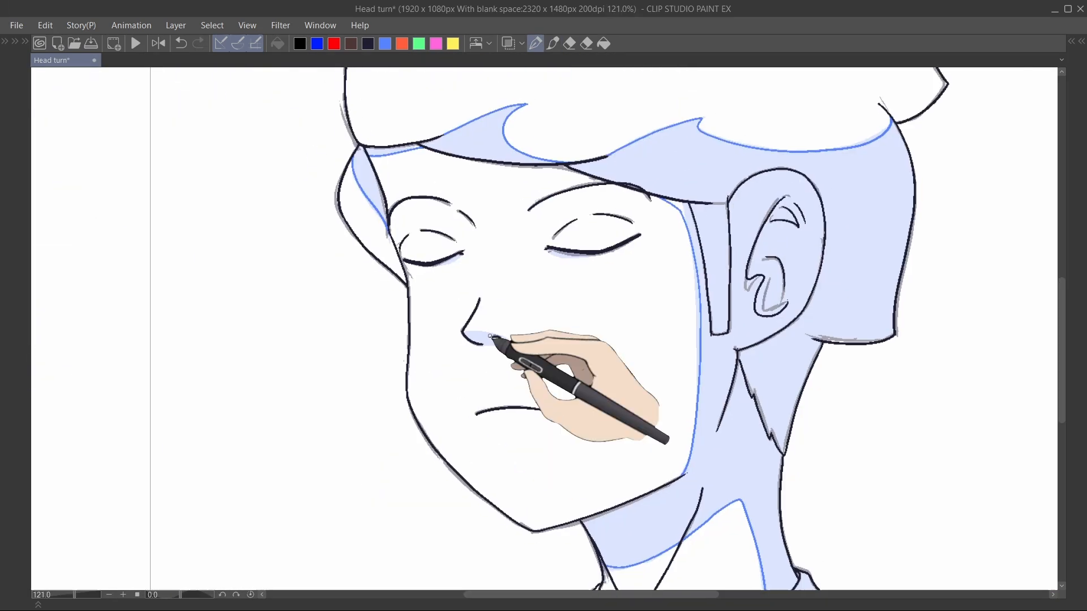
scroll(498, 339, "up", 2)
key("ctrl+z")
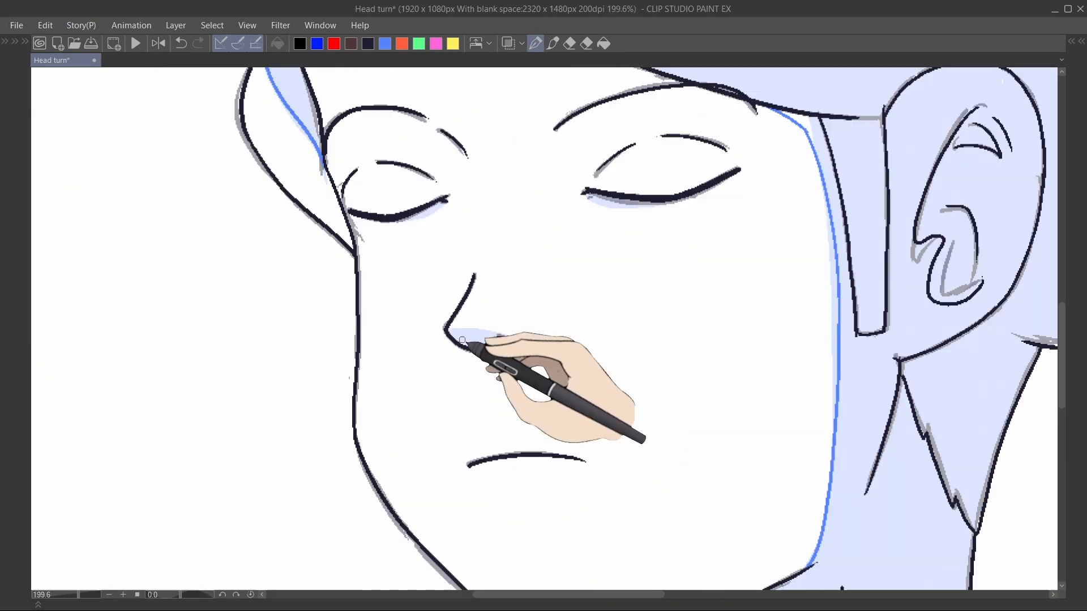
Step: Draw small shadow lines around the nose and beneath the closed eyes, undoing two stray strokes
left_click_drag(519, 345, 480, 352)
scroll(497, 274, "up", 3)
left_click_drag(578, 240, 626, 263)
scroll(519, 330, "down", 3)
scroll(520, 330, "up", 2)
mouse_move(518, 332)
left_mouse_down()
mouse_move(472, 371)
mouse_move(440, 321)
left_mouse_up()
key("ctrl+z")
key("ctrl+z")
mouse_move(501, 297)
left_mouse_down()
mouse_move(456, 365)
mouse_move(501, 298)
left_mouse_up()
scroll(639, 248, "up", 2)
mouse_move(639, 248)
left_mouse_down()
mouse_move(625, 262)
mouse_move(655, 267)
left_mouse_up()
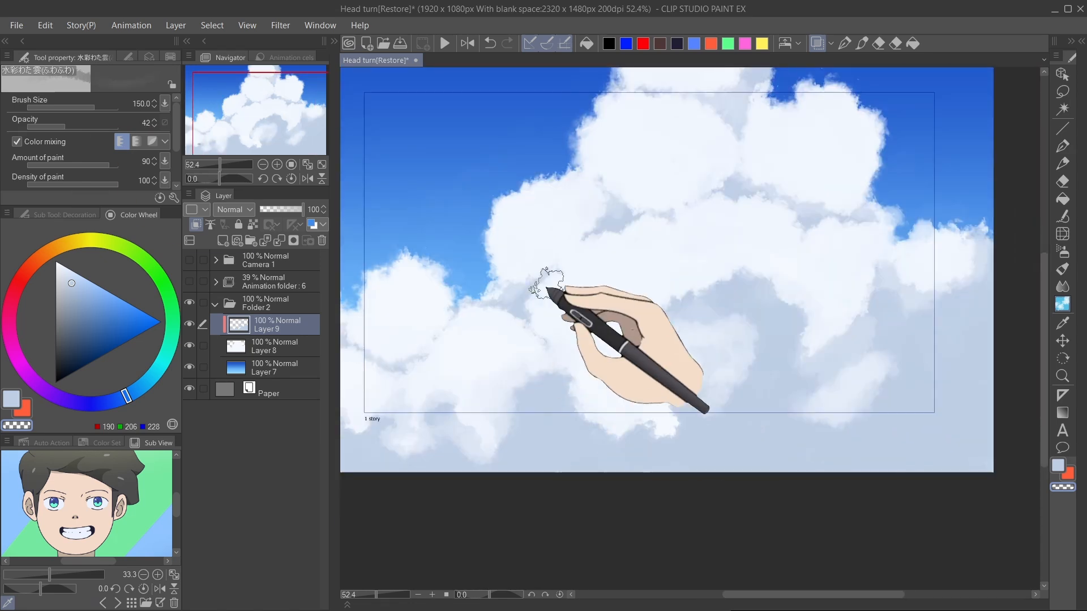
Step: Select the Cloud decoration brush for painting the sky background
left_click(1062, 287)
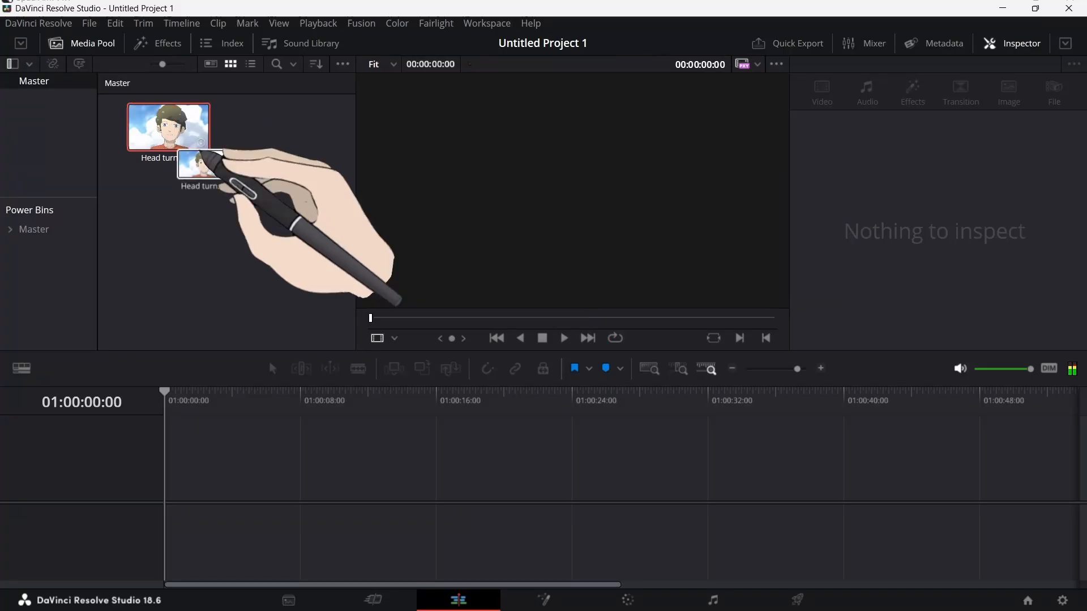
left_click_drag(203, 156, 244, 488)
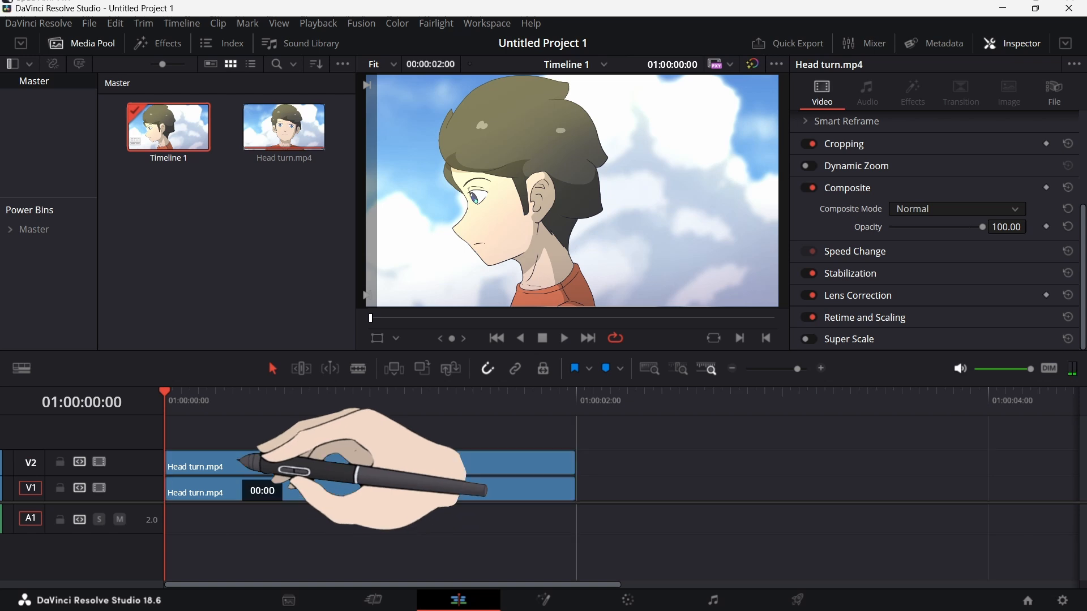
Step: Switch to DaVinci Resolve and apply Gaussian Blur to the upper Head turn.mp4 clip on track V2
left_click(157, 43)
left_click_drag(203, 162, 368, 462)
left_click_drag(928, 174, 964, 182)
left_click(831, 92)
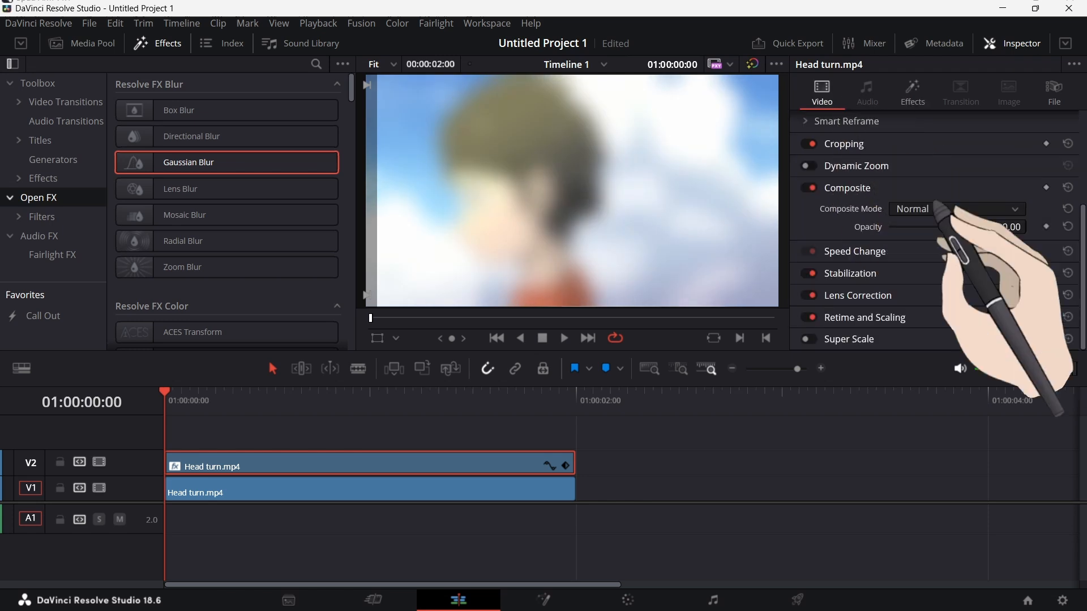
Step: Set the blurred clip's composite mode to Screen and its opacity to 35.20
left_click(956, 208)
scroll(962, 294, "down", 5)
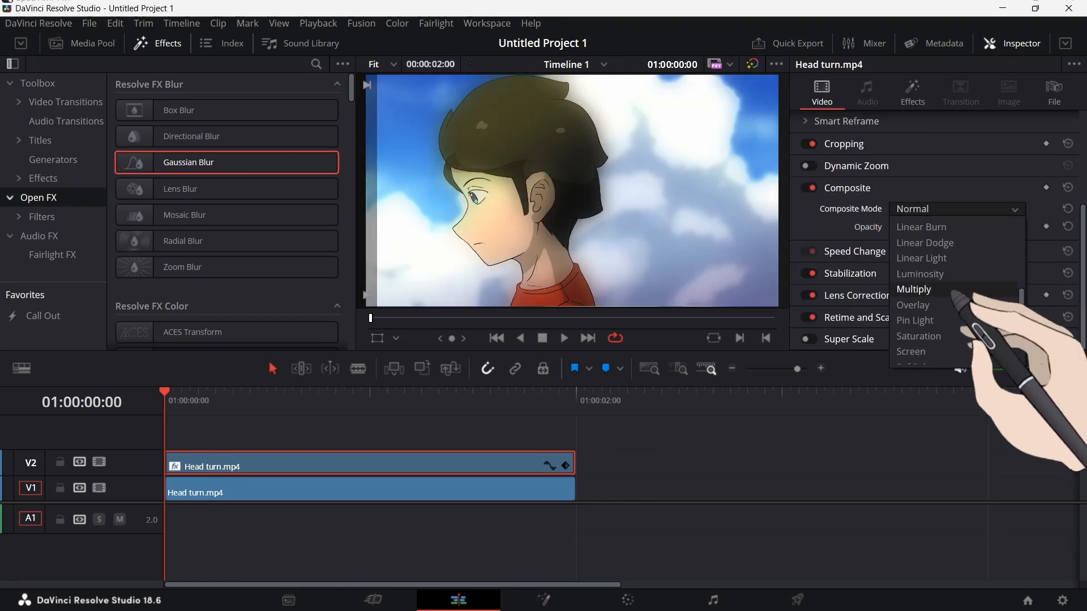
scroll(943, 299, "down", 4)
left_click_drag(1023, 229, 794, 261)
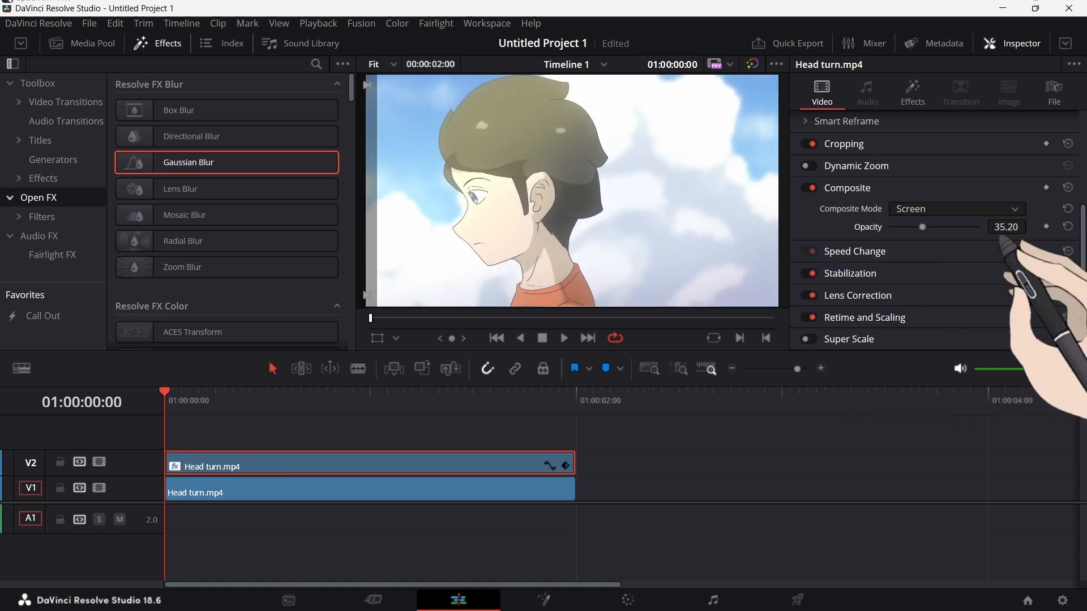
Step: Play the timeline while toggling the V2 track's video on and off to compare the glow
left_click(99, 461)
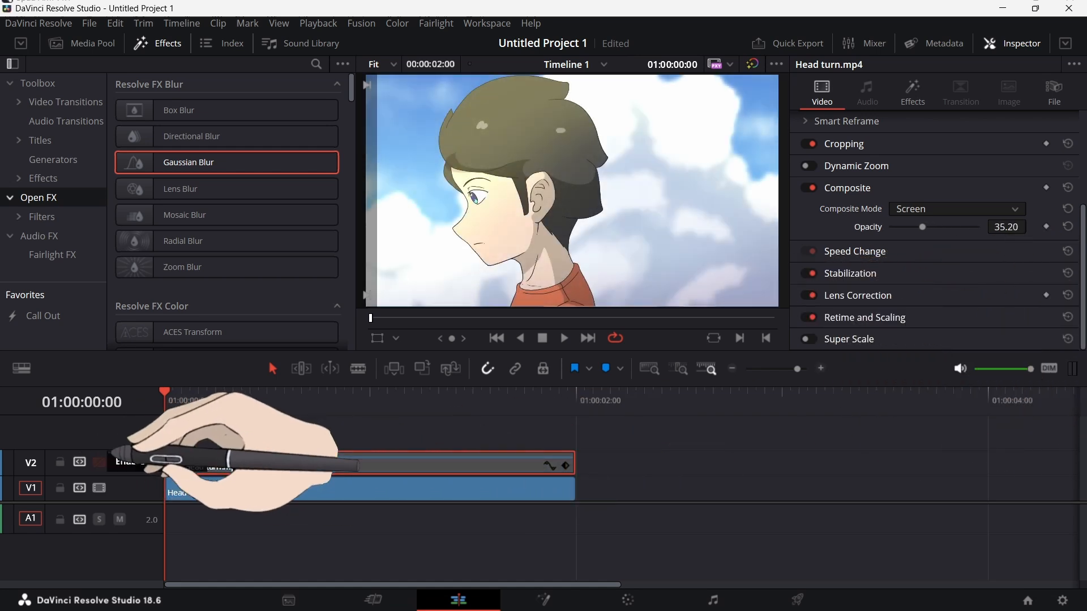
left_click(99, 461)
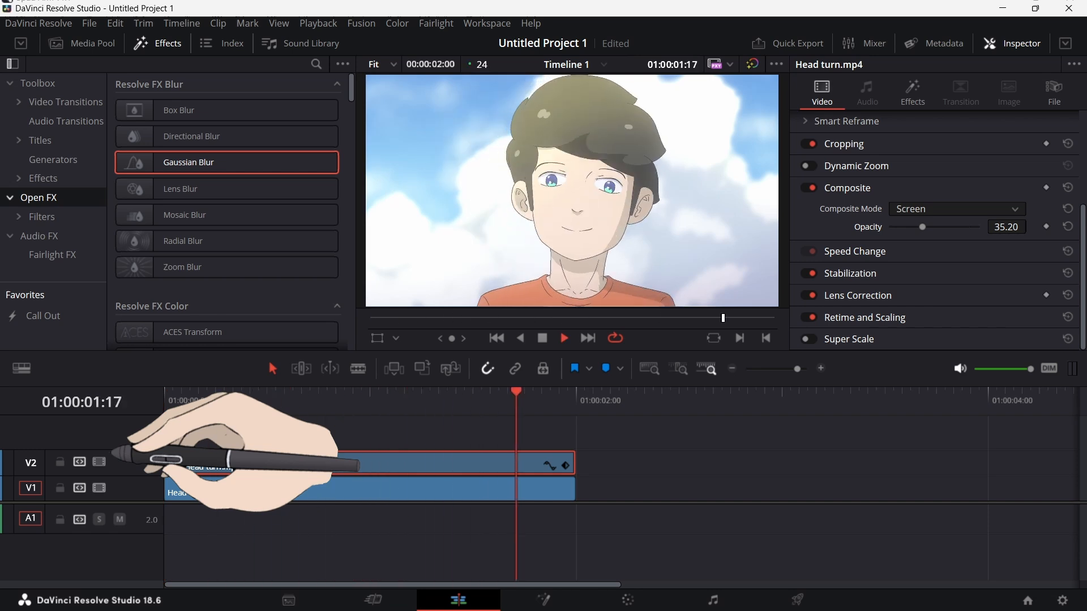
key("space")
left_click(100, 462)
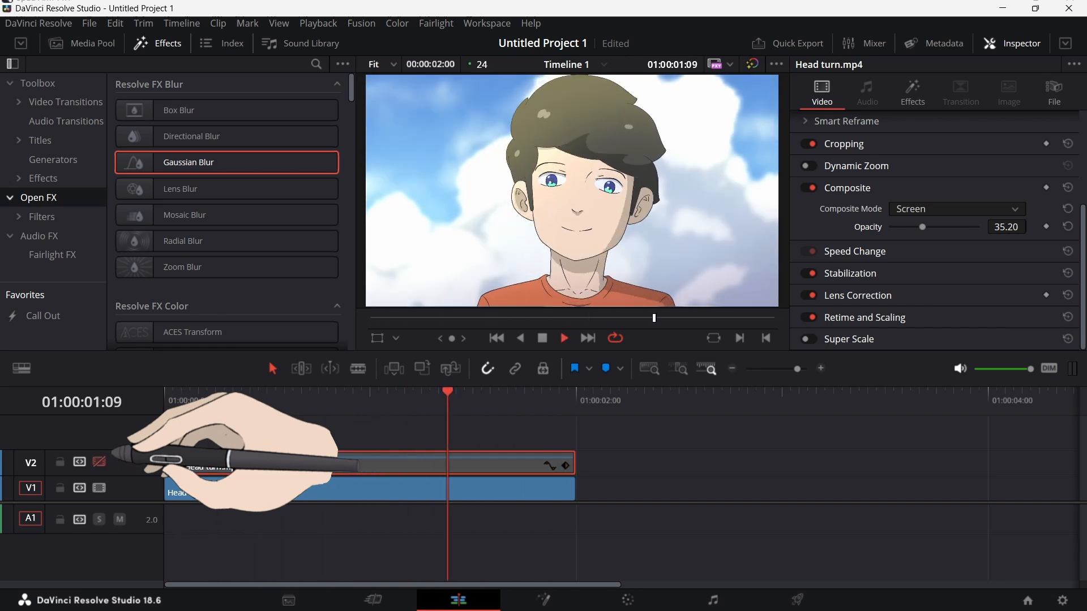
key("Home")
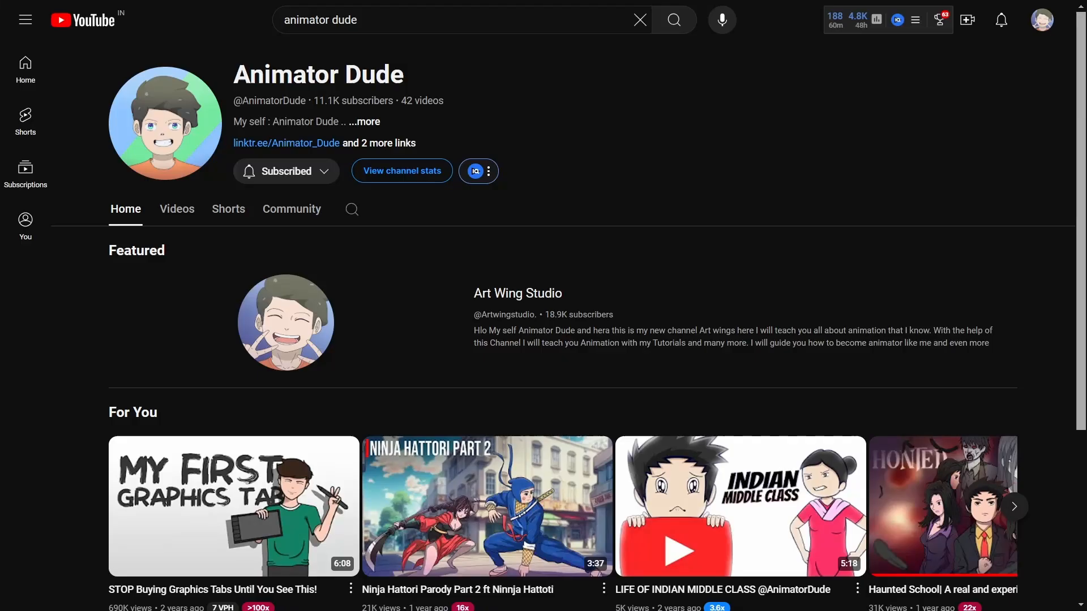
Step: Open the channel's Community tab and browse the Coming Soon post
scroll(397, 339, "down", 3)
scroll(396, 340, "up", 3)
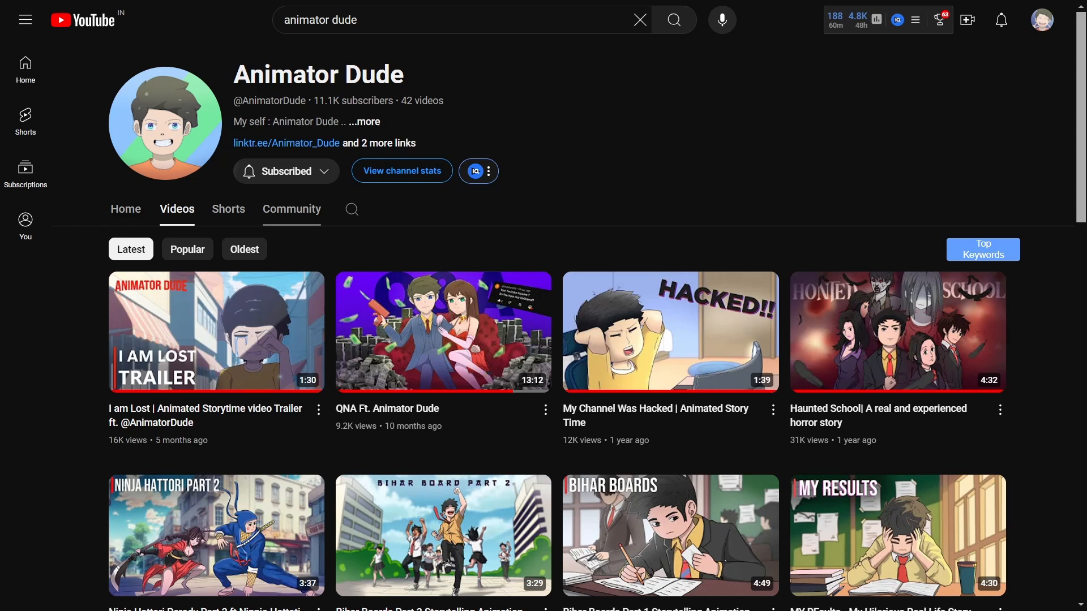
left_click(292, 209)
scroll(385, 340, "down", 5)
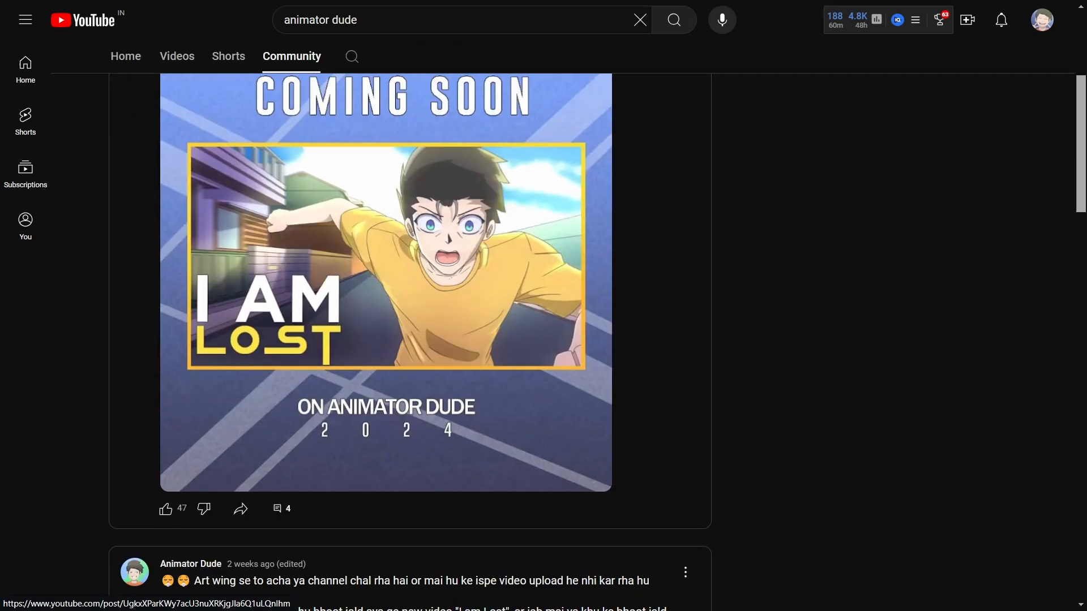
scroll(385, 339, "up", 2)
scroll(385, 340, "down", 2)
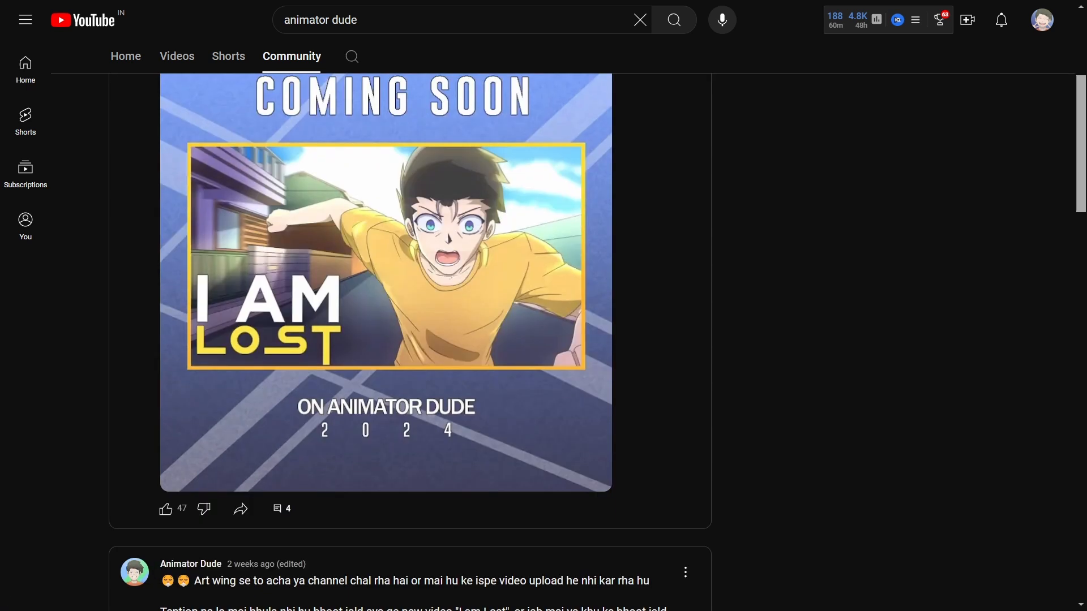
scroll(384, 339, "up", 2)
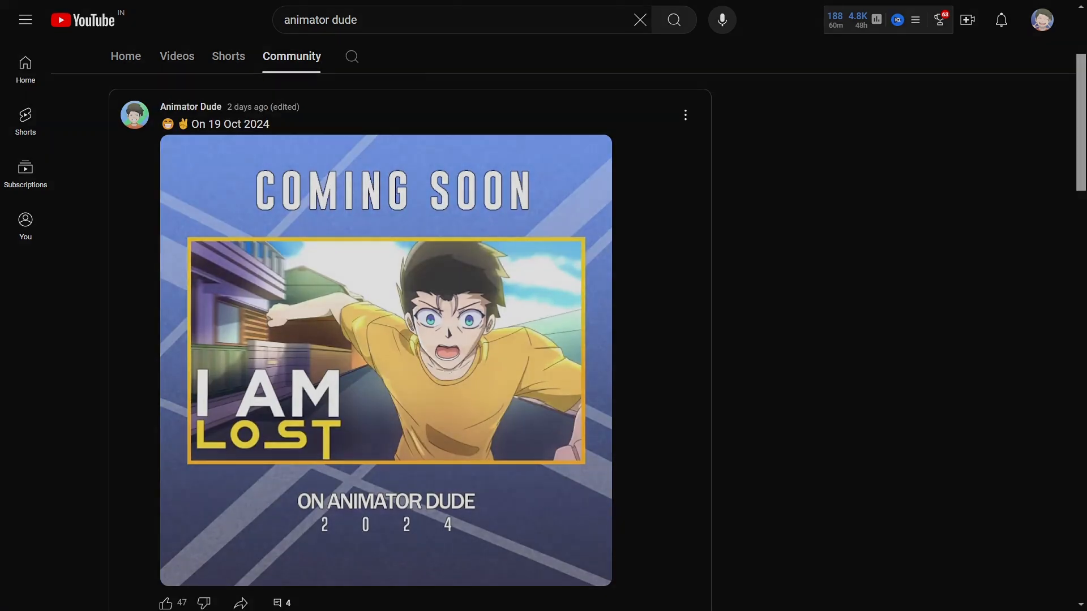